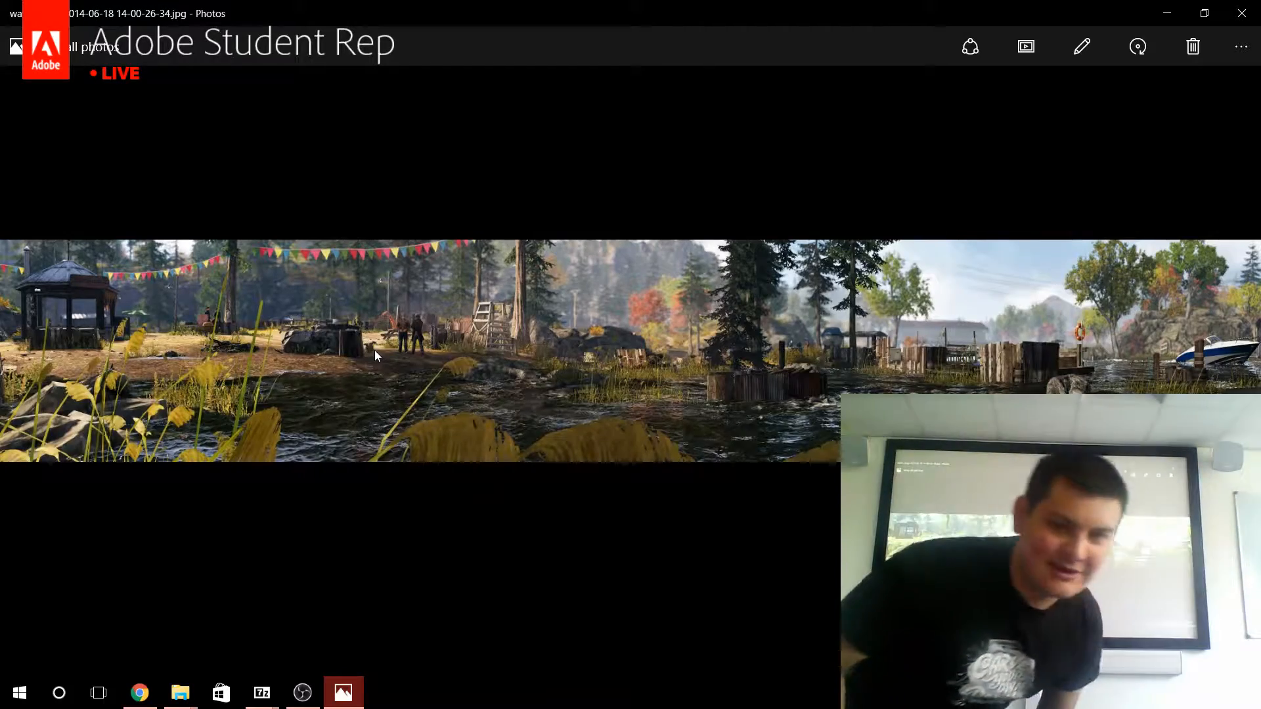
Examine the example game panorama up close at several spots, and return to the full view.
double_click(178, 380)
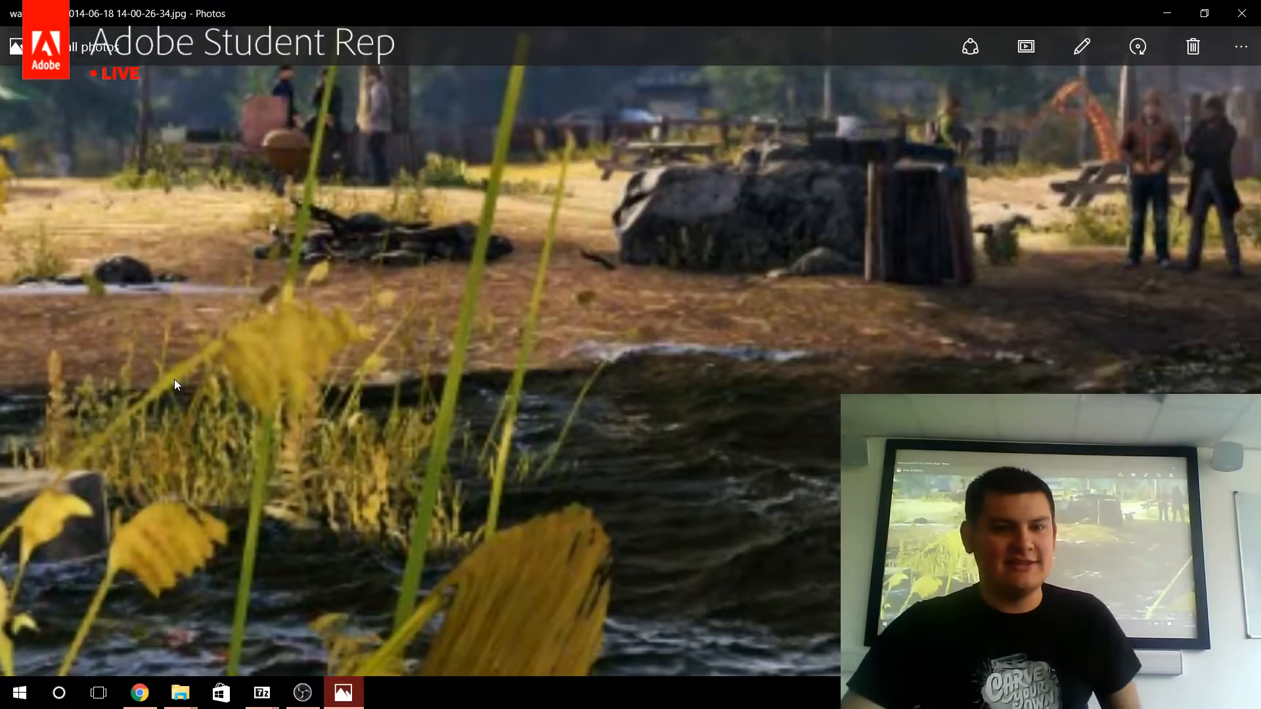
drag(174, 380, 285, 312)
drag(1025, 402, 674, 297)
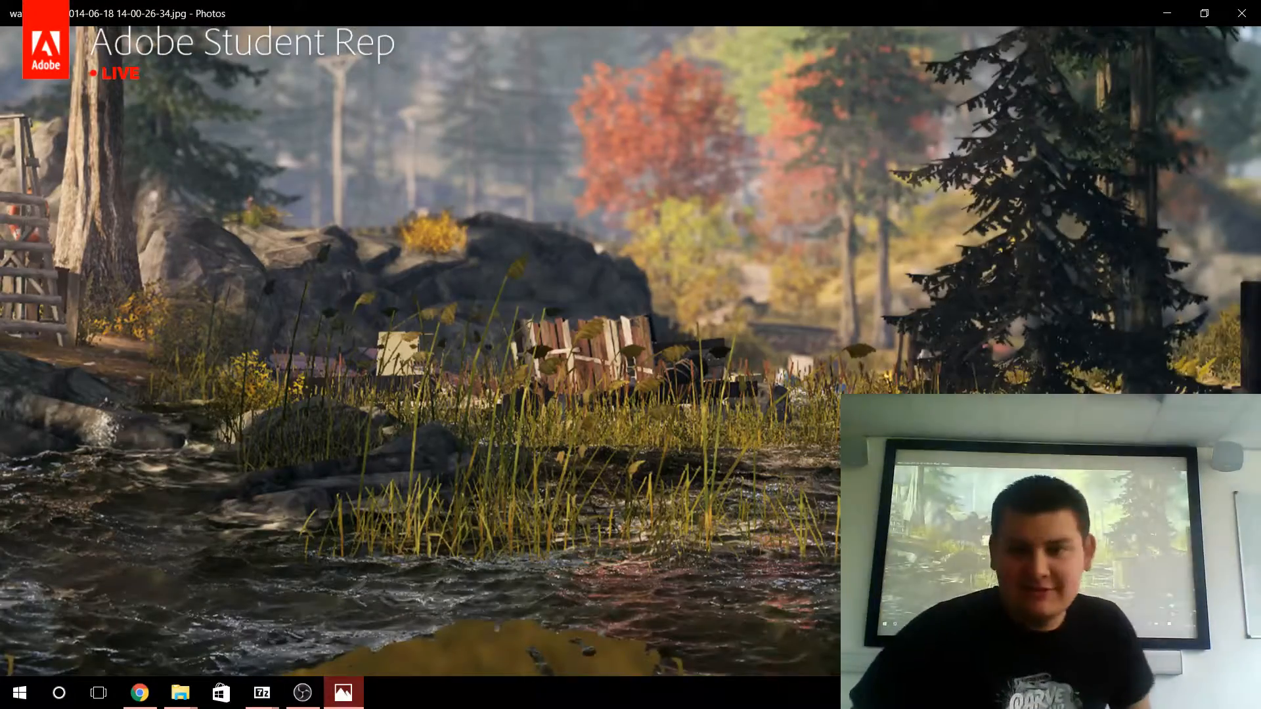
double_click(829, 366)
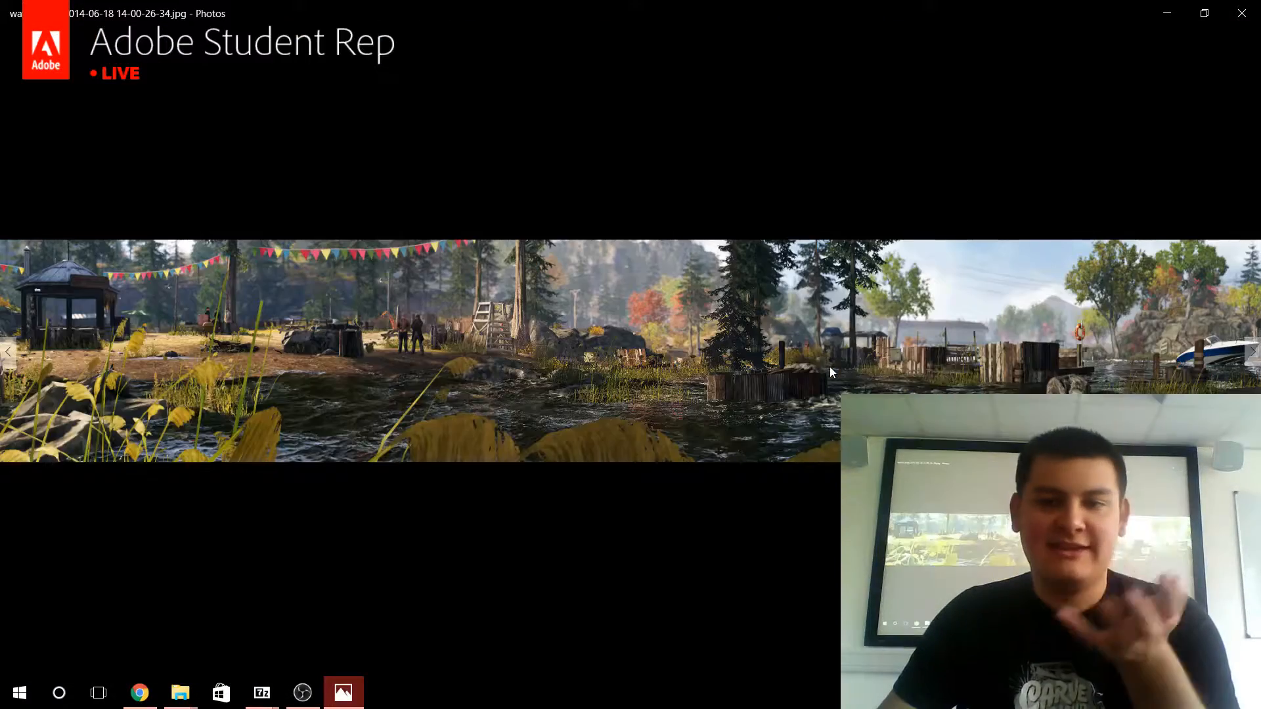
Minimize the photo viewer and file explorer windows, and launch Adobe Photoshop CC 2015.
click(1167, 13)
click(1160, 15)
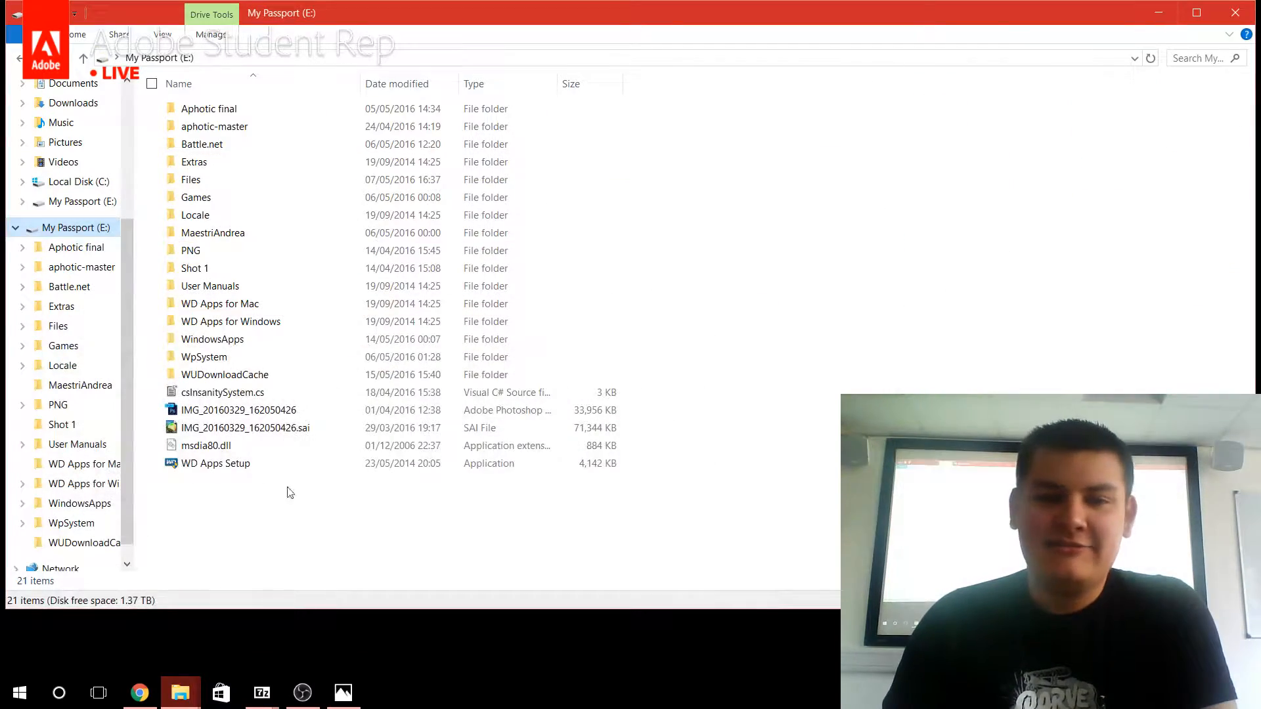
click(1160, 14)
click(30, 683)
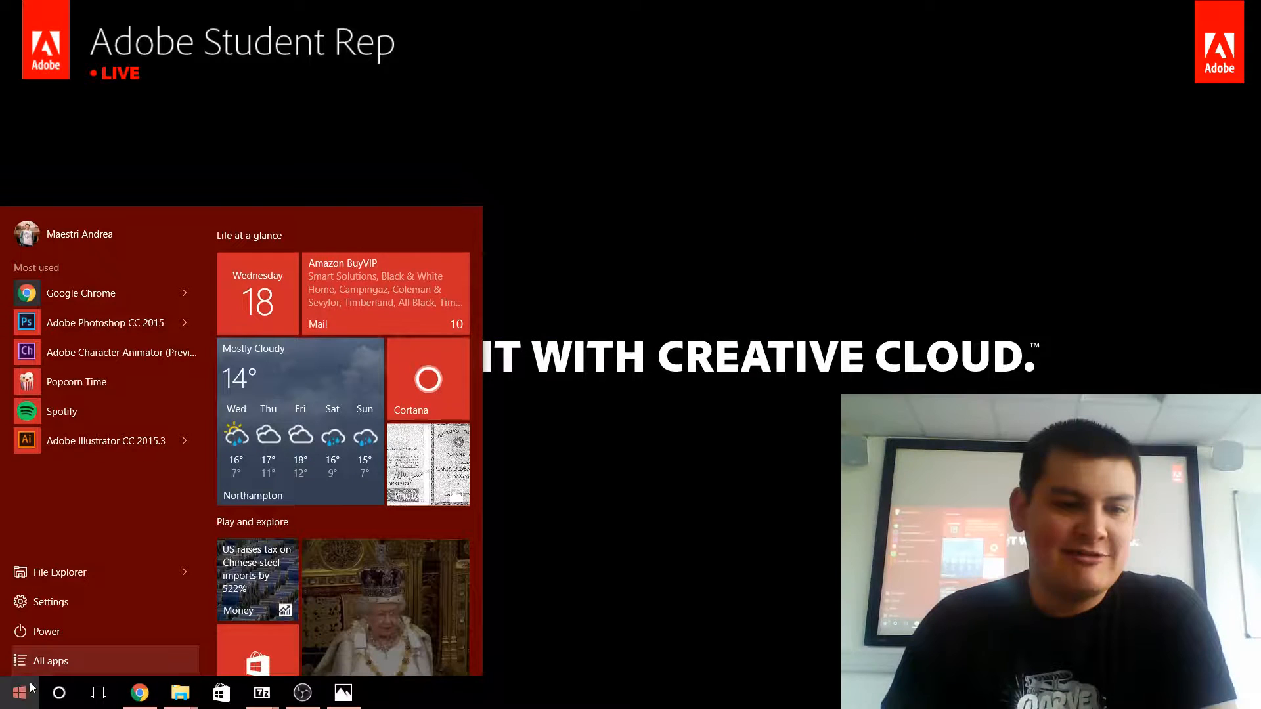
click(41, 662)
click(40, 661)
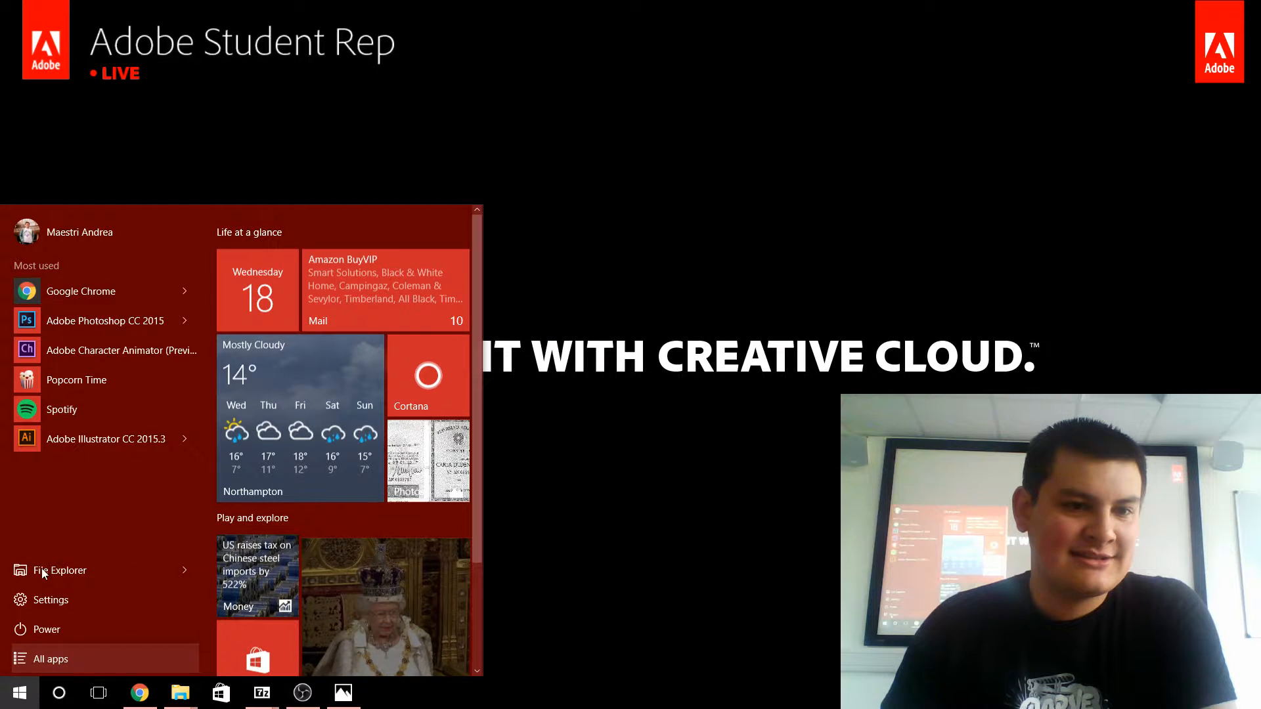
click(89, 322)
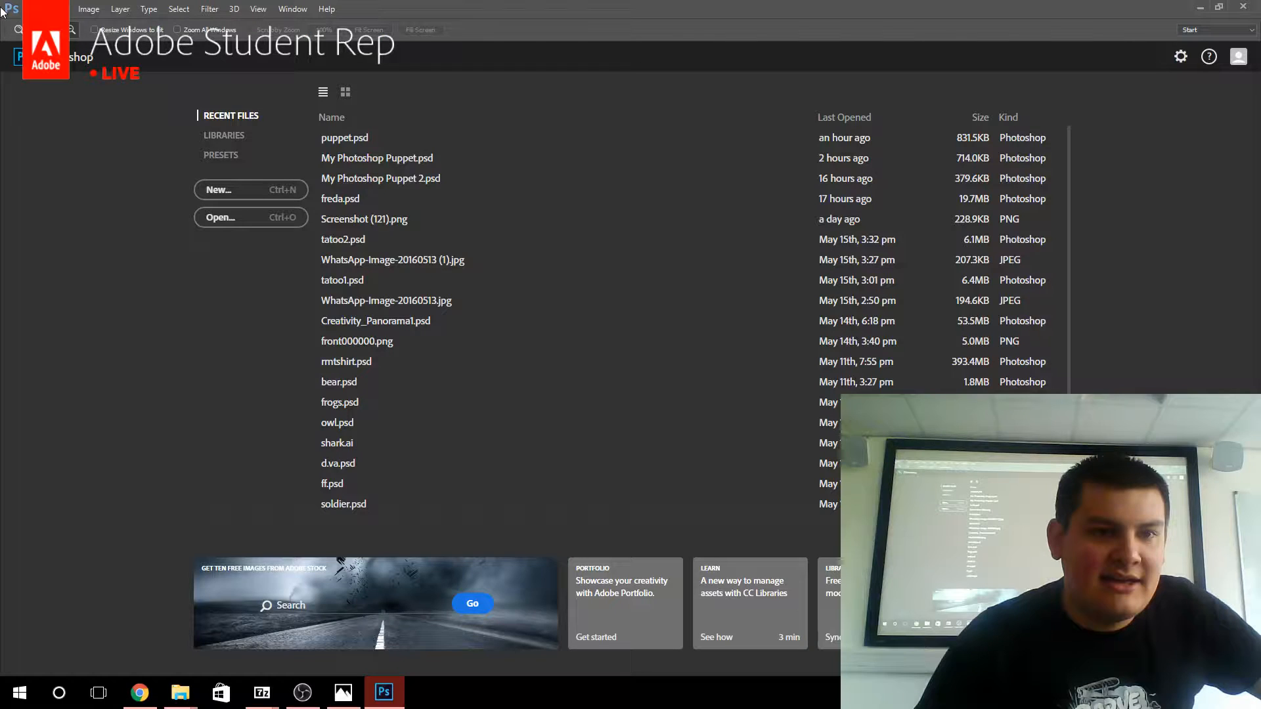
Start a Photomerge and browse for its source files in the Documents folder.
click(33, 8)
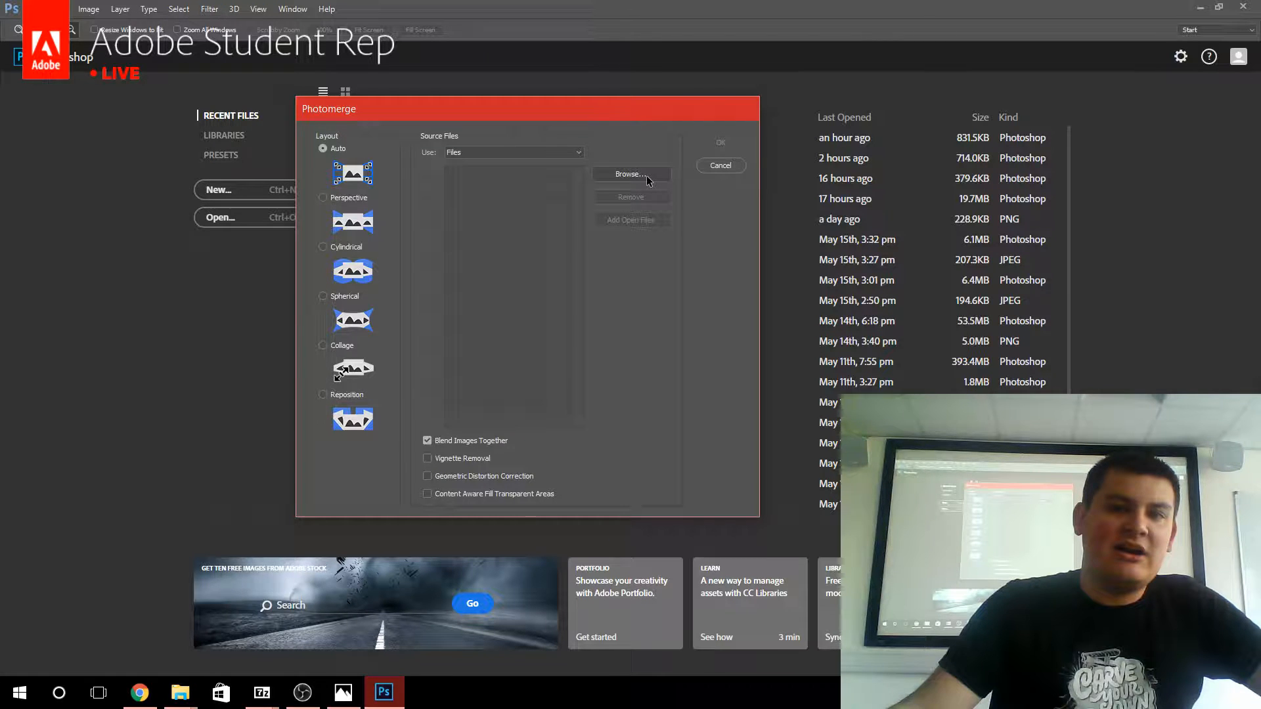
click(631, 174)
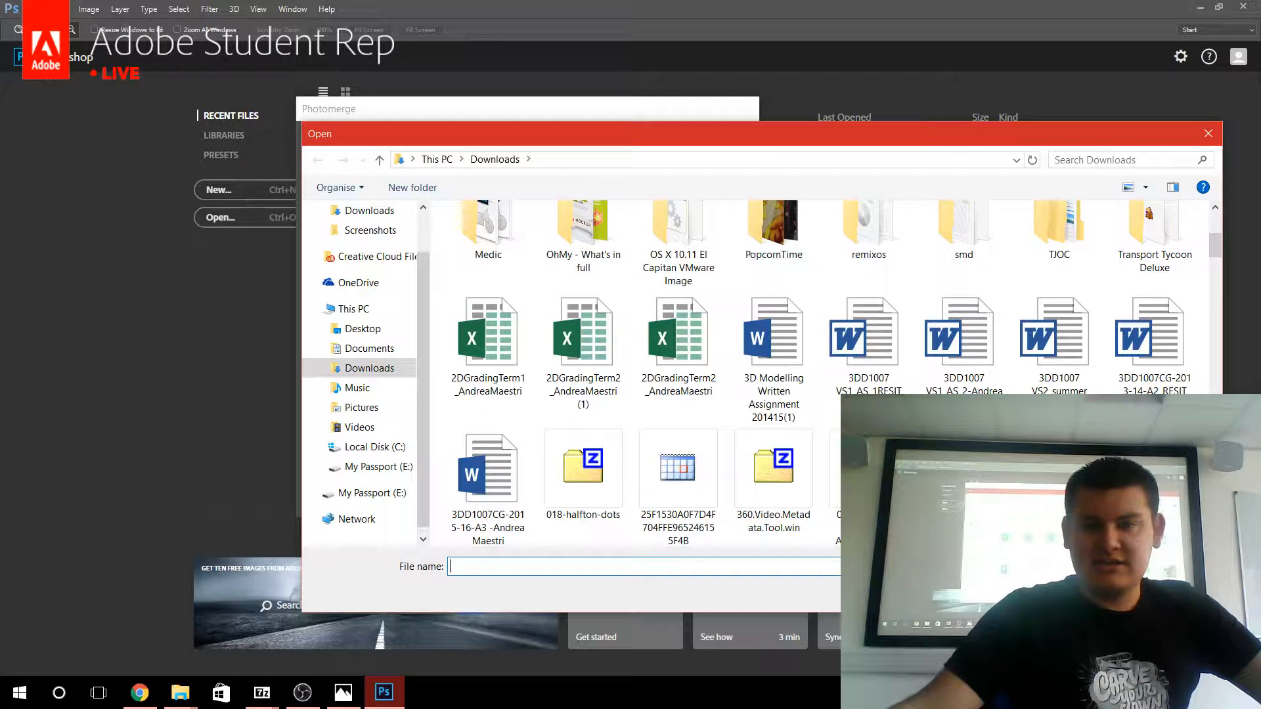
scroll(752, 347, up, 3)
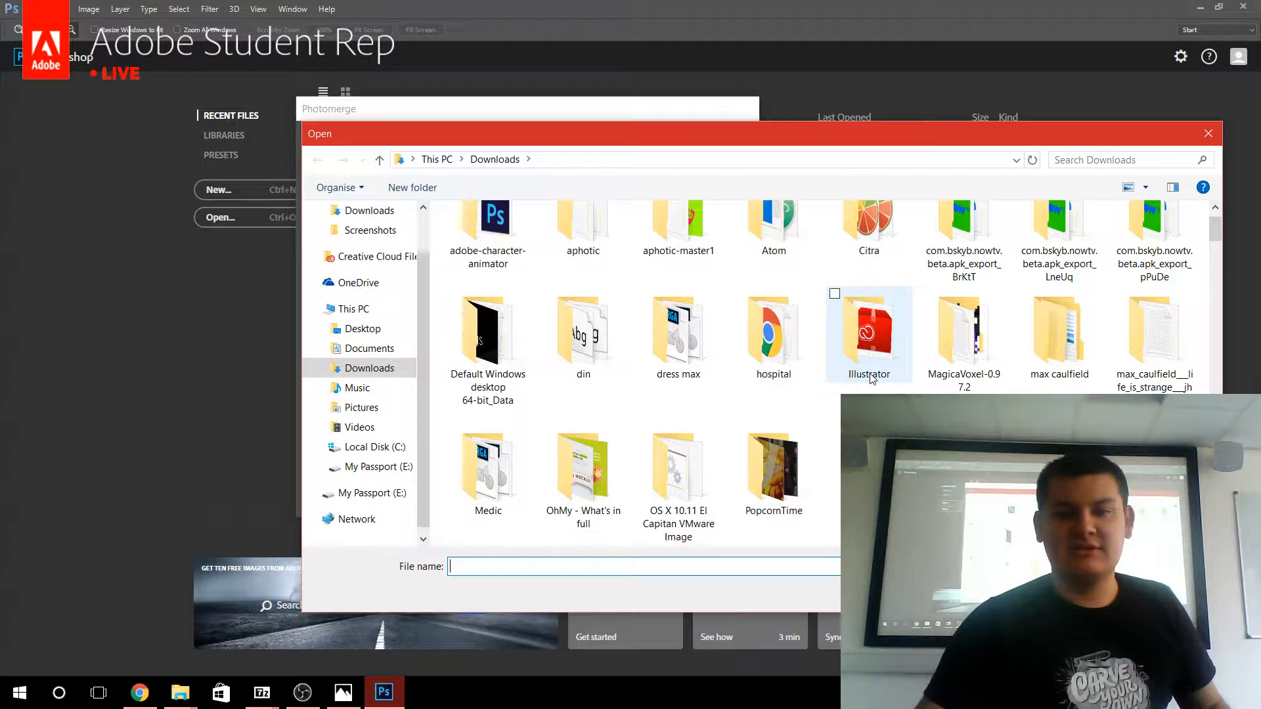
scroll(591, 447, down, 2)
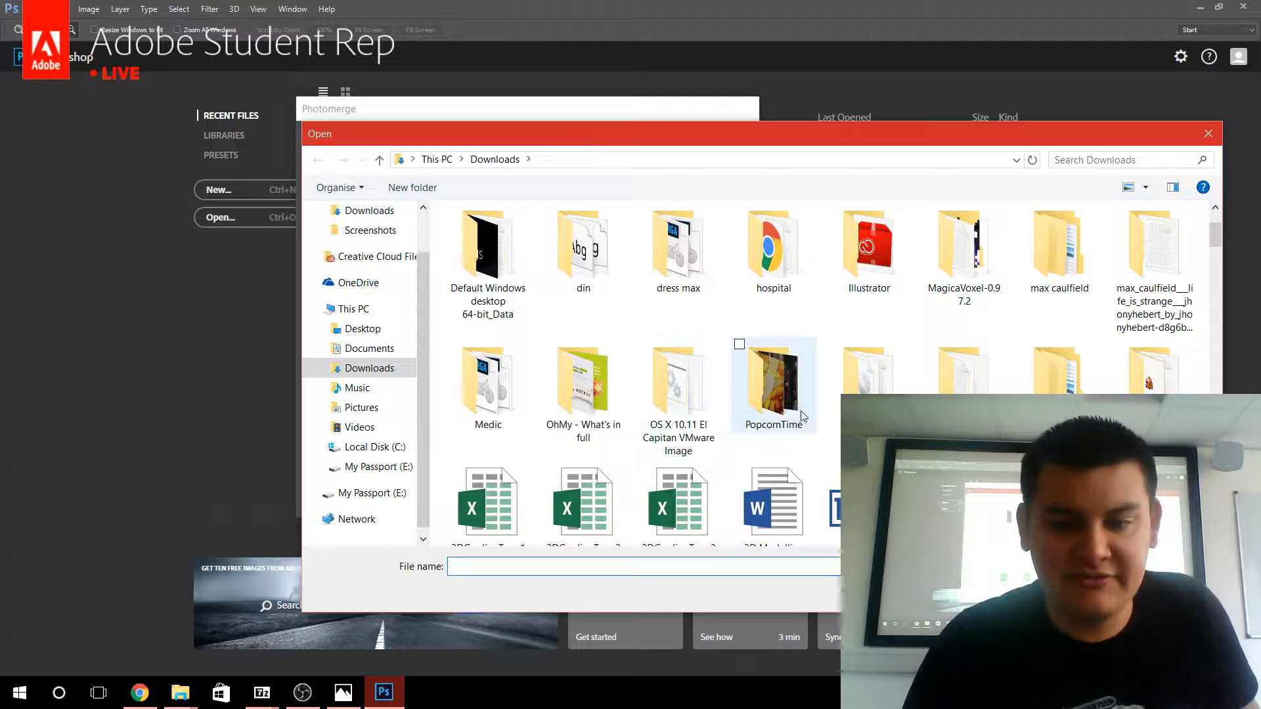
scroll(788, 407, up, 2)
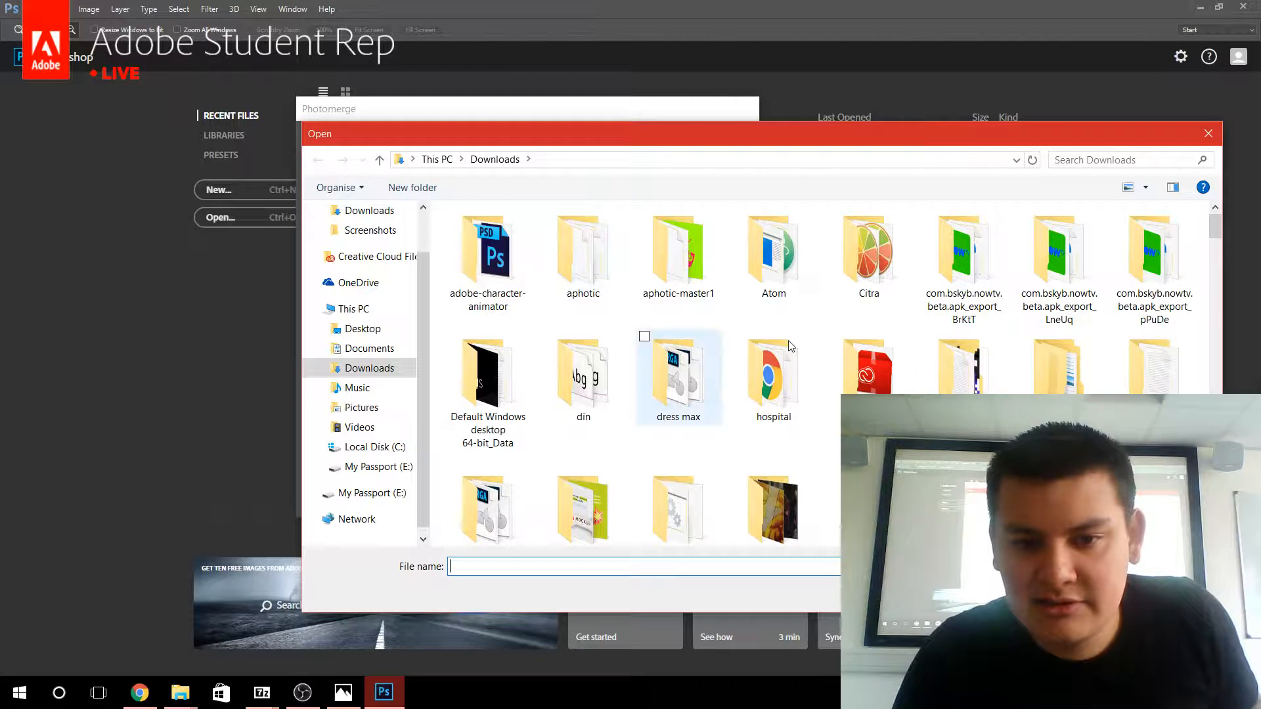
click(371, 349)
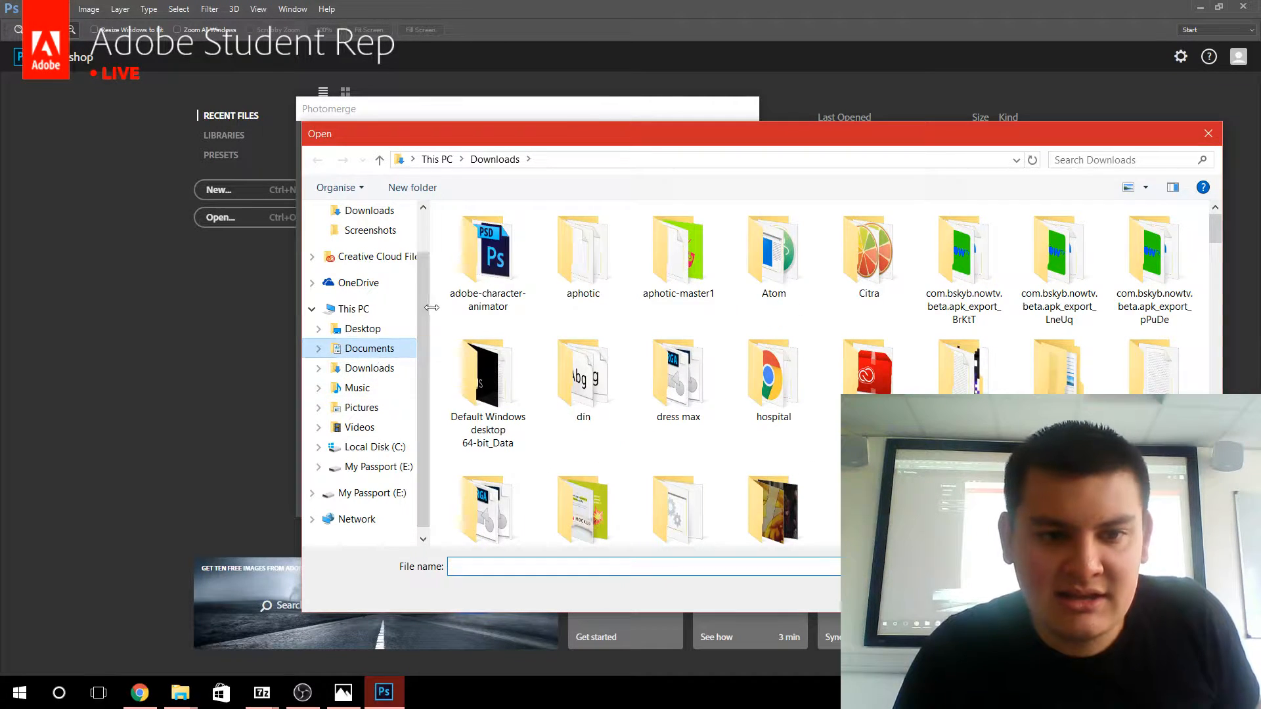
Add the seven photos P60515-173537.jpg to P60515-173551.jpg and merge them with the Auto layout and image blending.
click(677, 272)
double_click(676, 272)
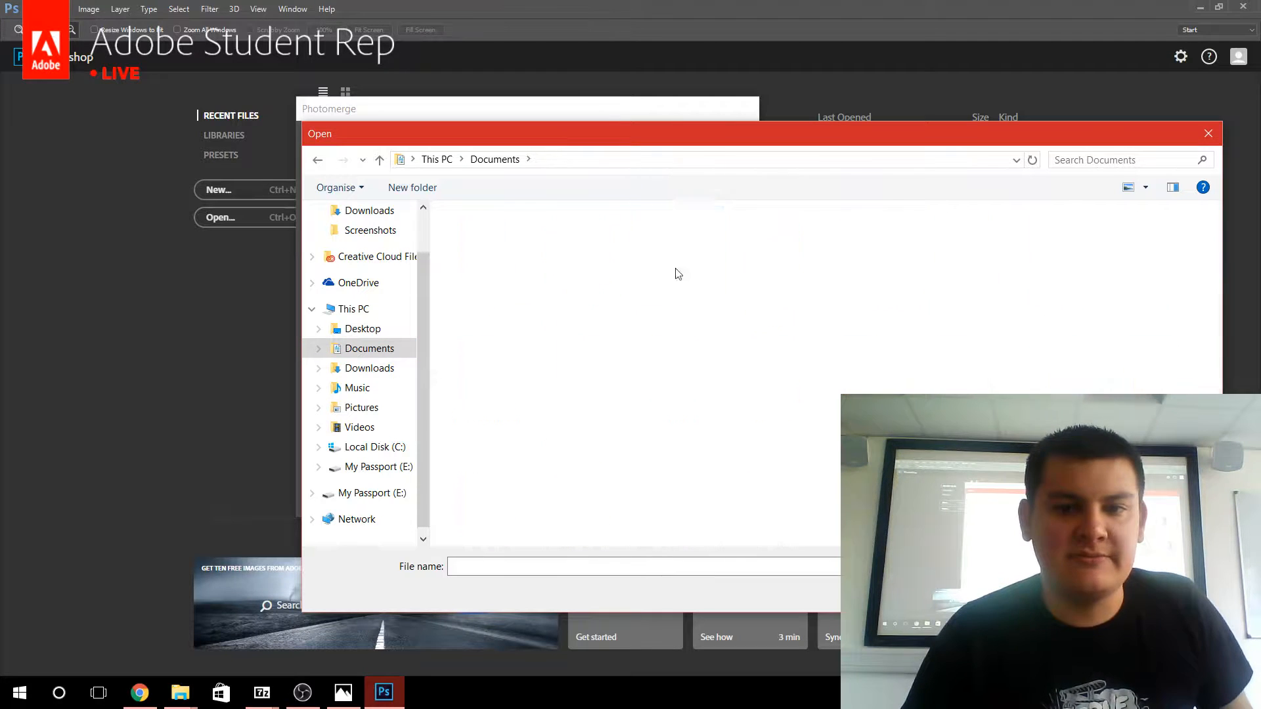
drag(615, 321, 1231, 242)
key(Return)
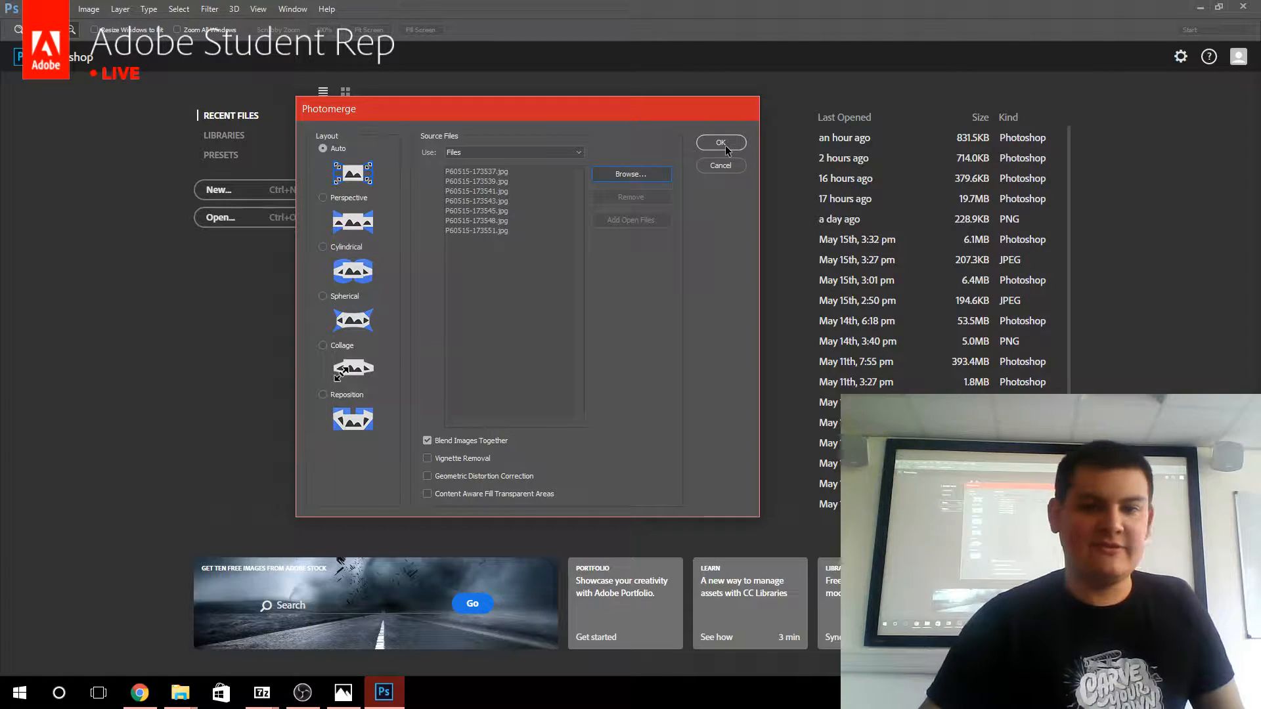
click(721, 143)
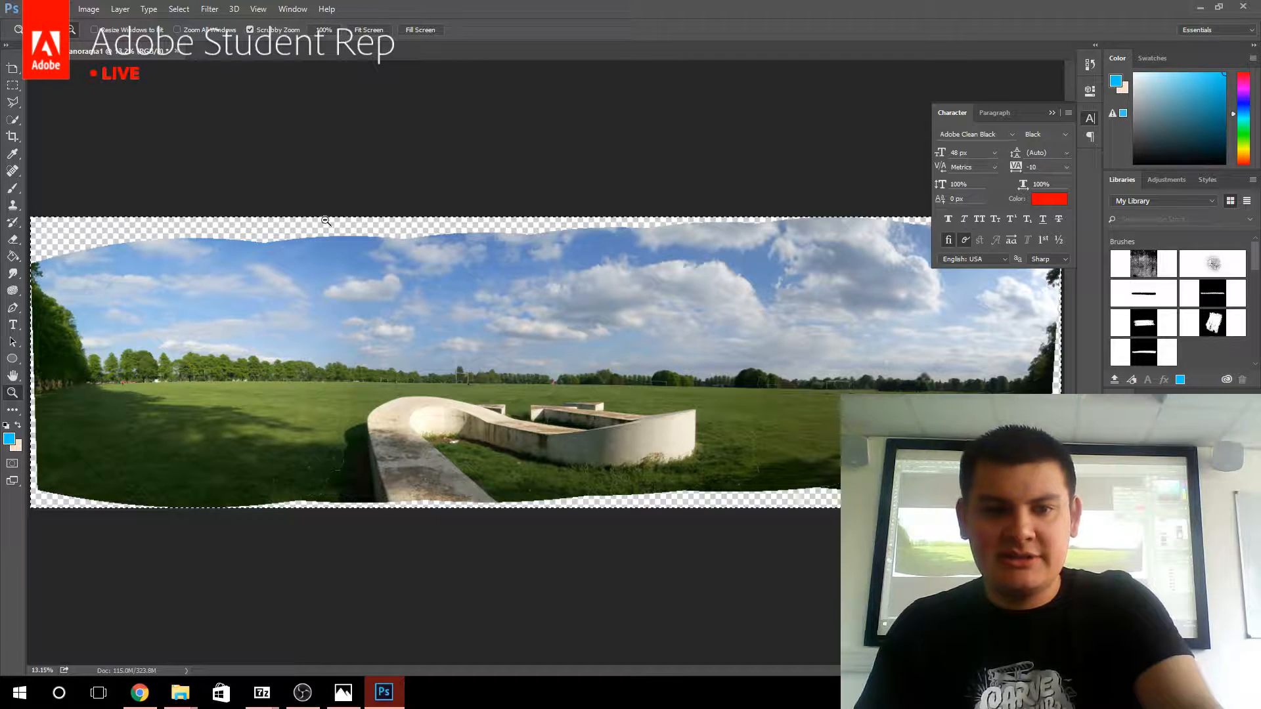
Load the masks of all seven photo layers as one combined selection, and merge the layers into one.
key(m)
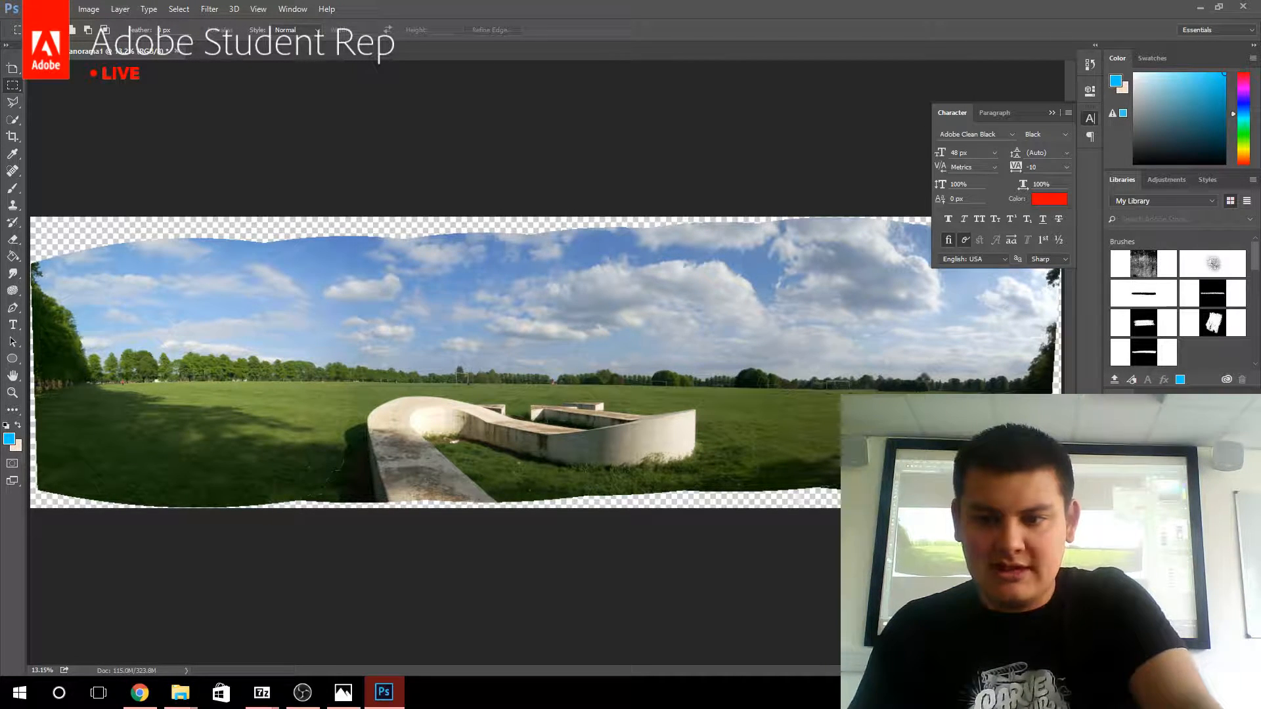
ctrl+click(1164, 486)
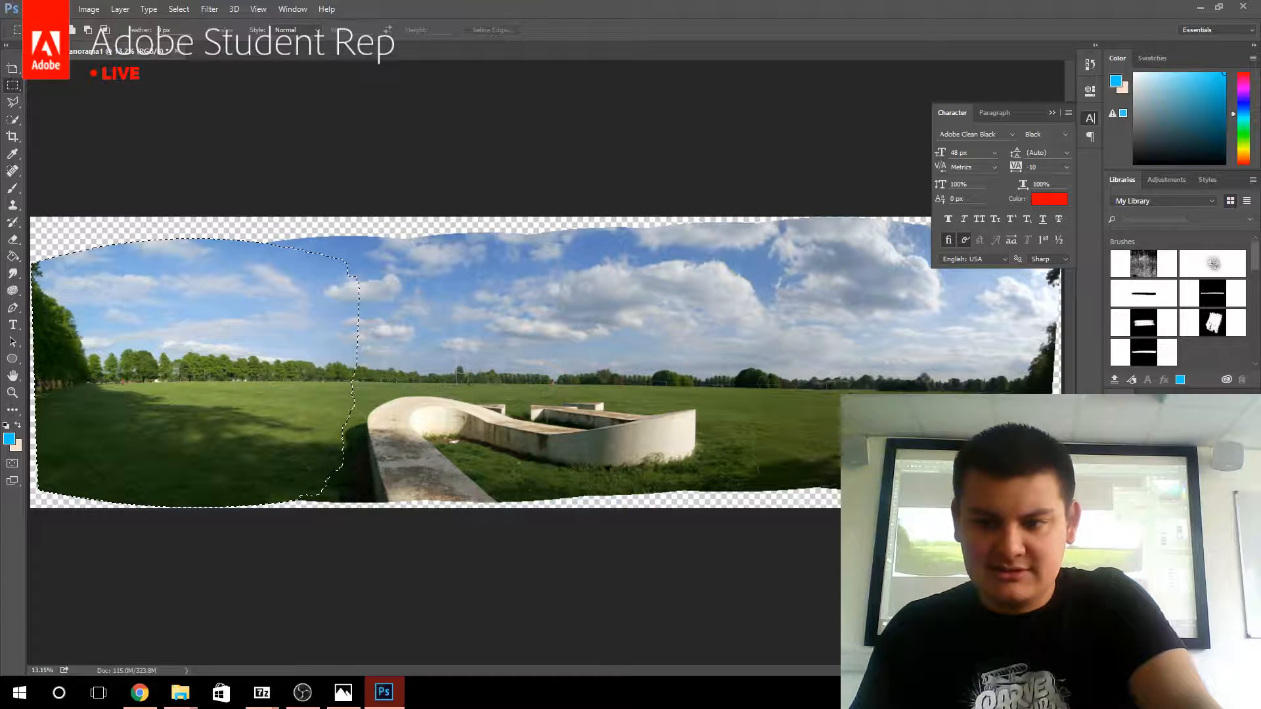
ctrl+click(1164, 509)
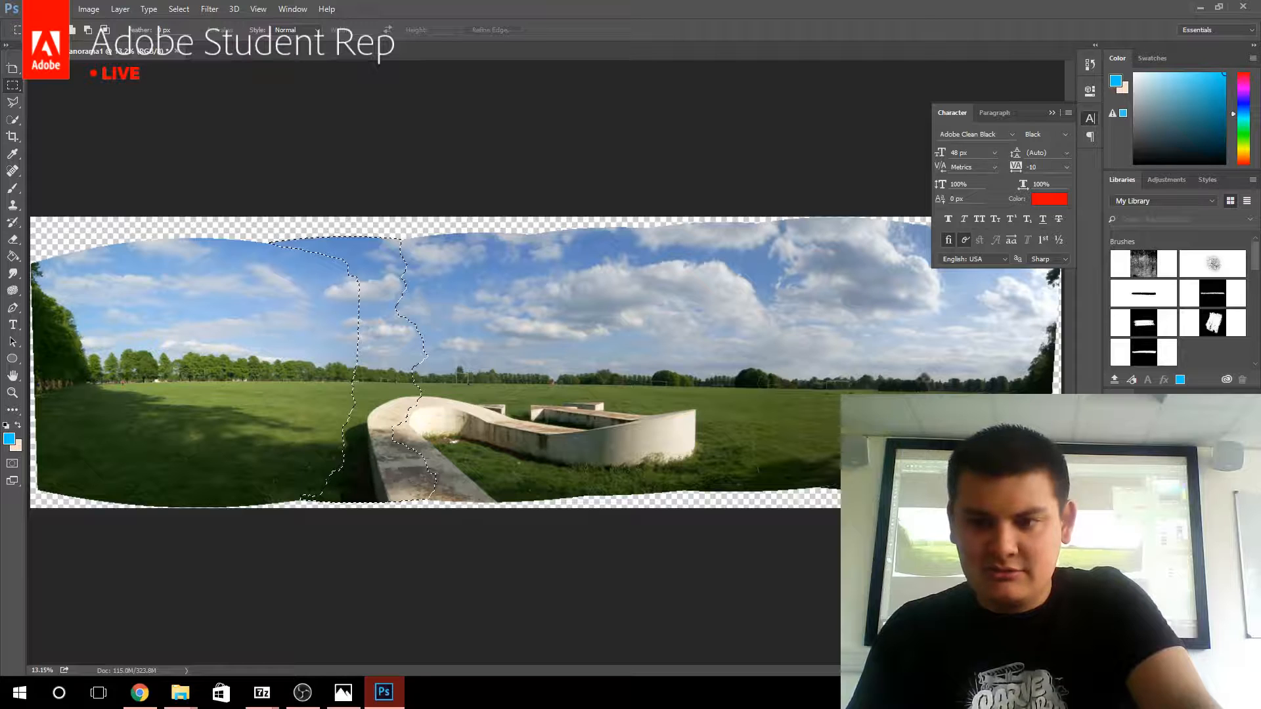
ctrl+shift+click(1164, 533)
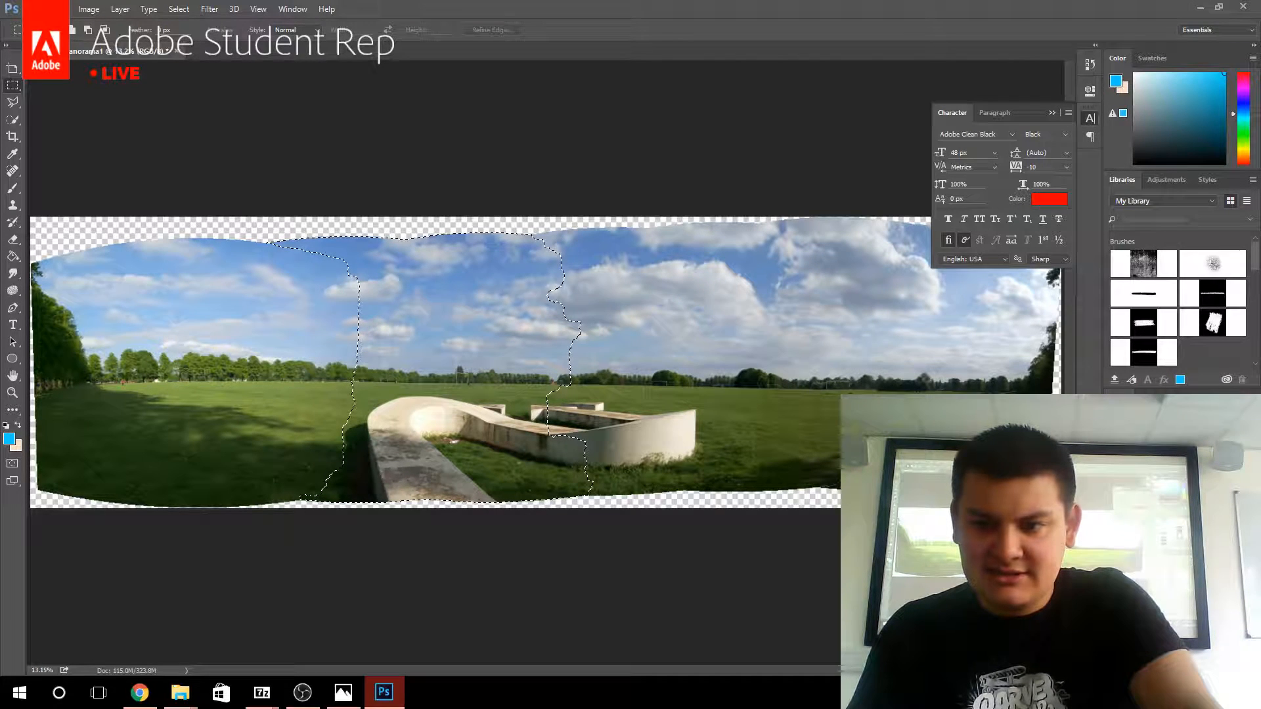
ctrl+shift+click(1164, 557)
ctrl+shift+click(1164, 580)
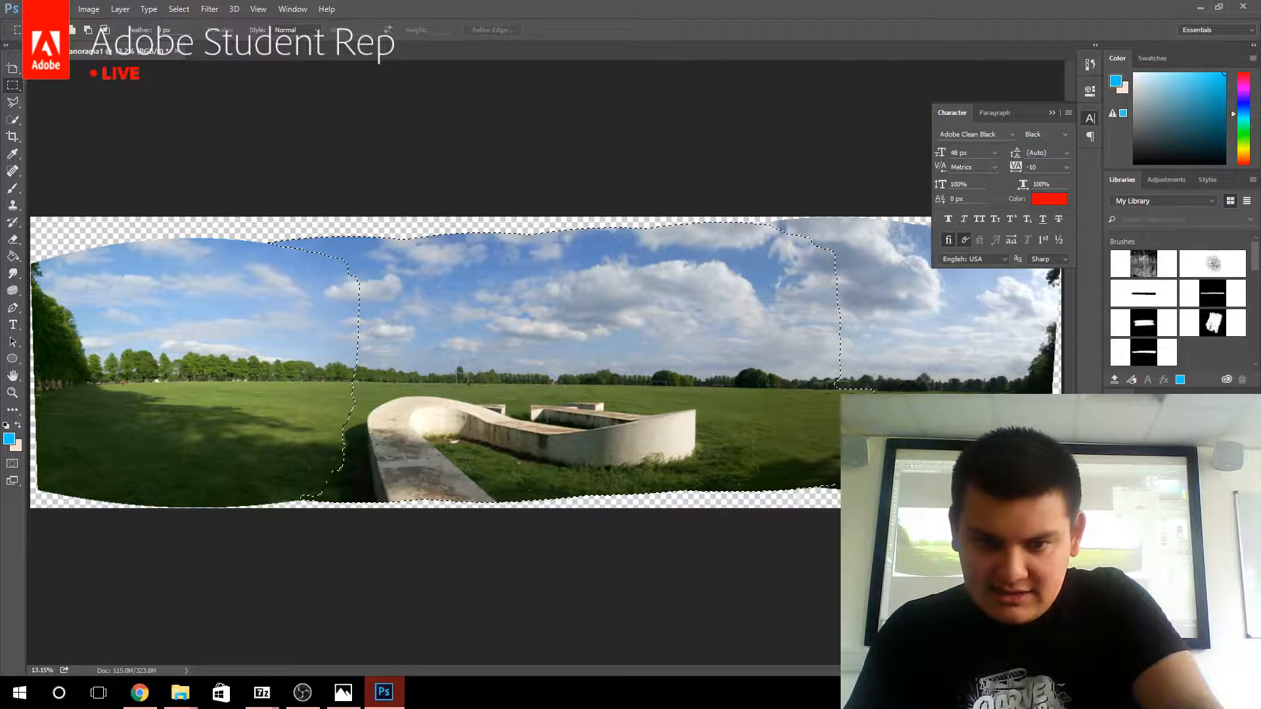
ctrl+shift+click(1163, 604)
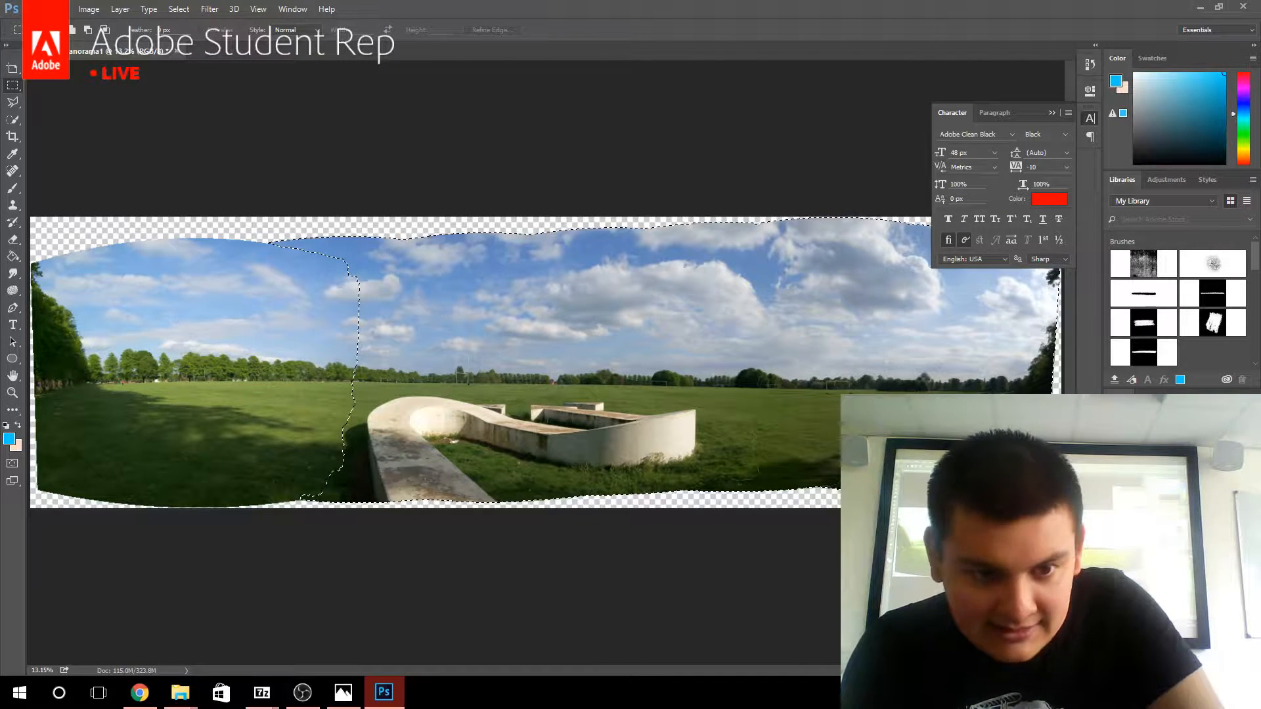
ctrl+shift+click(1164, 628)
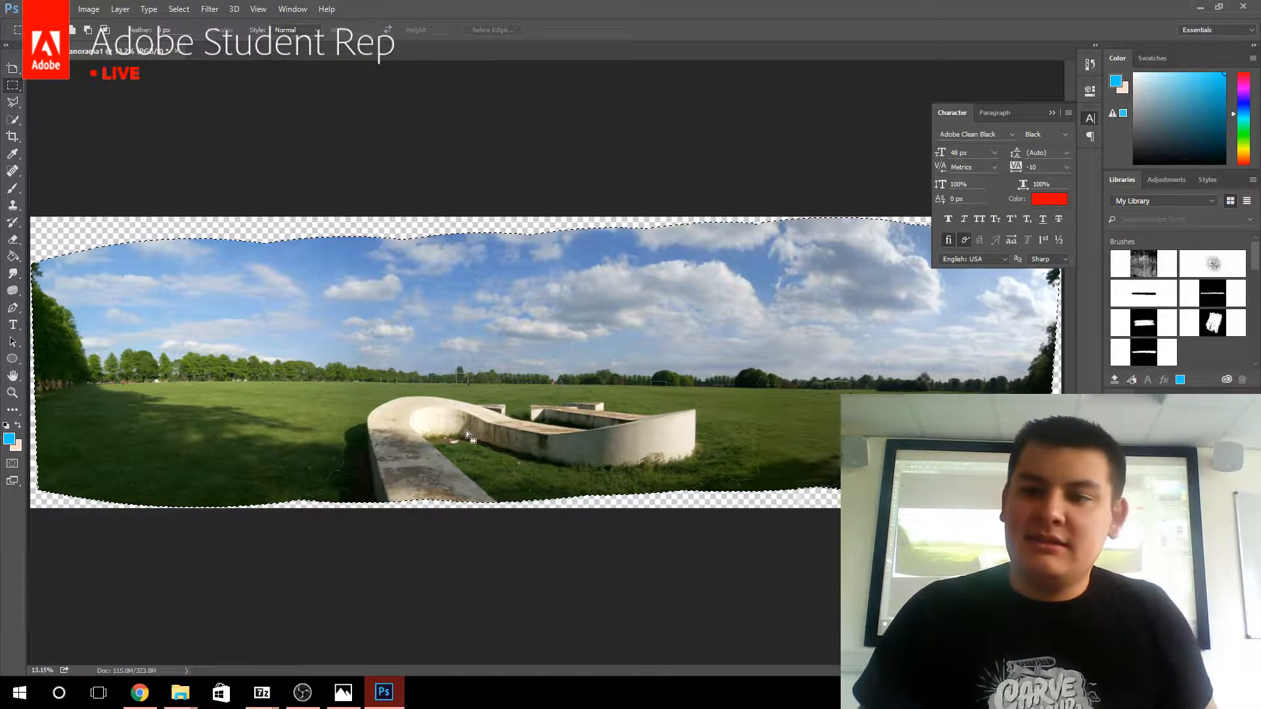
right_click(1225, 640)
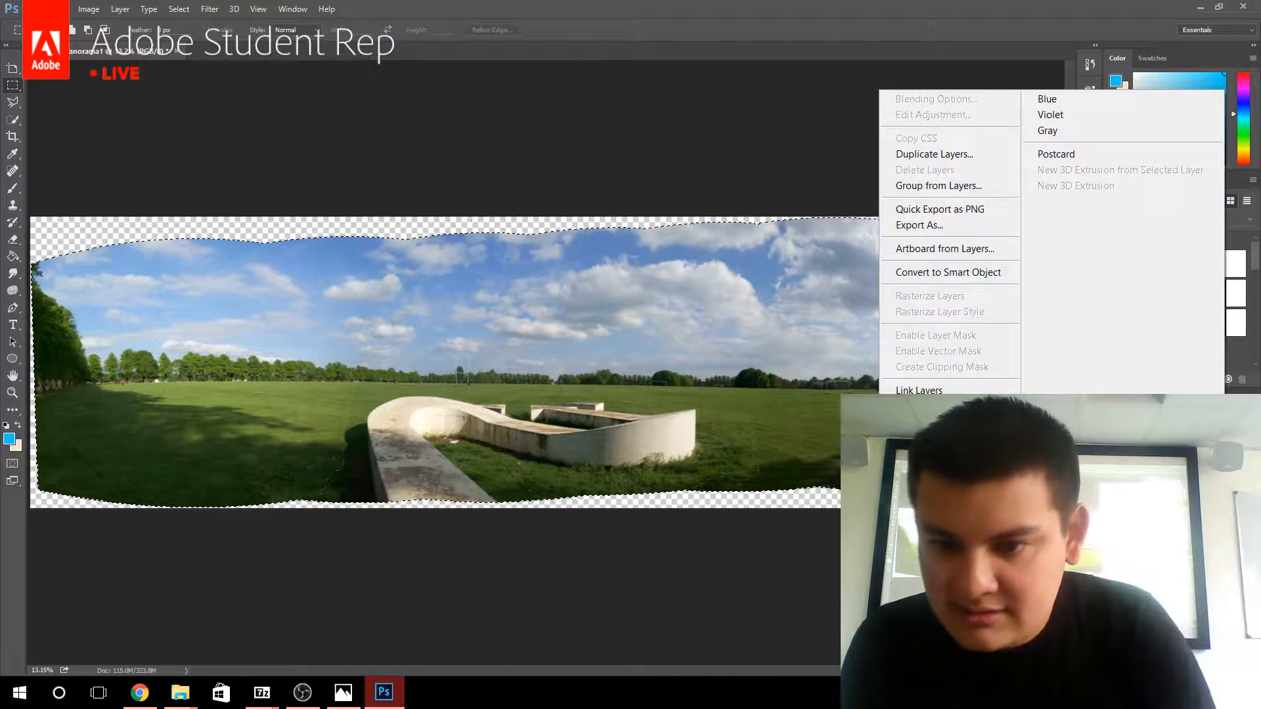
click(945, 549)
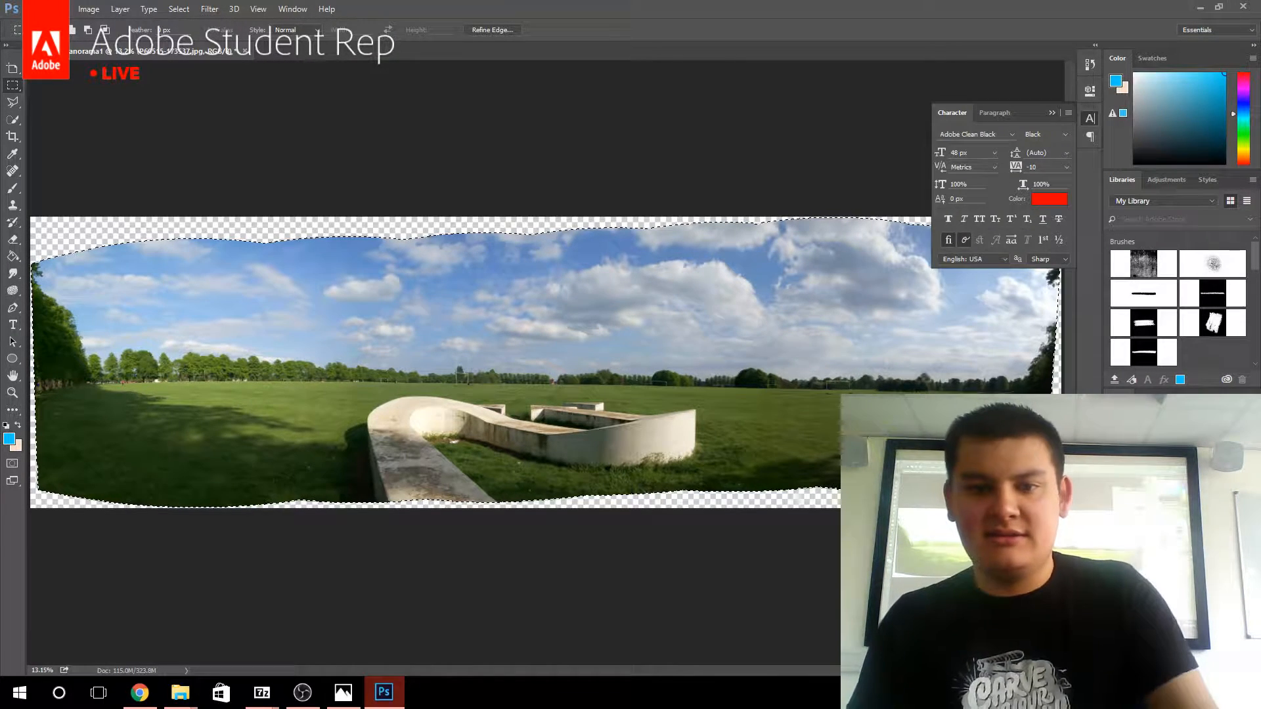
Feather the panorama selection by 6 pixels and invert it to select the transparent borders.
click(178, 9)
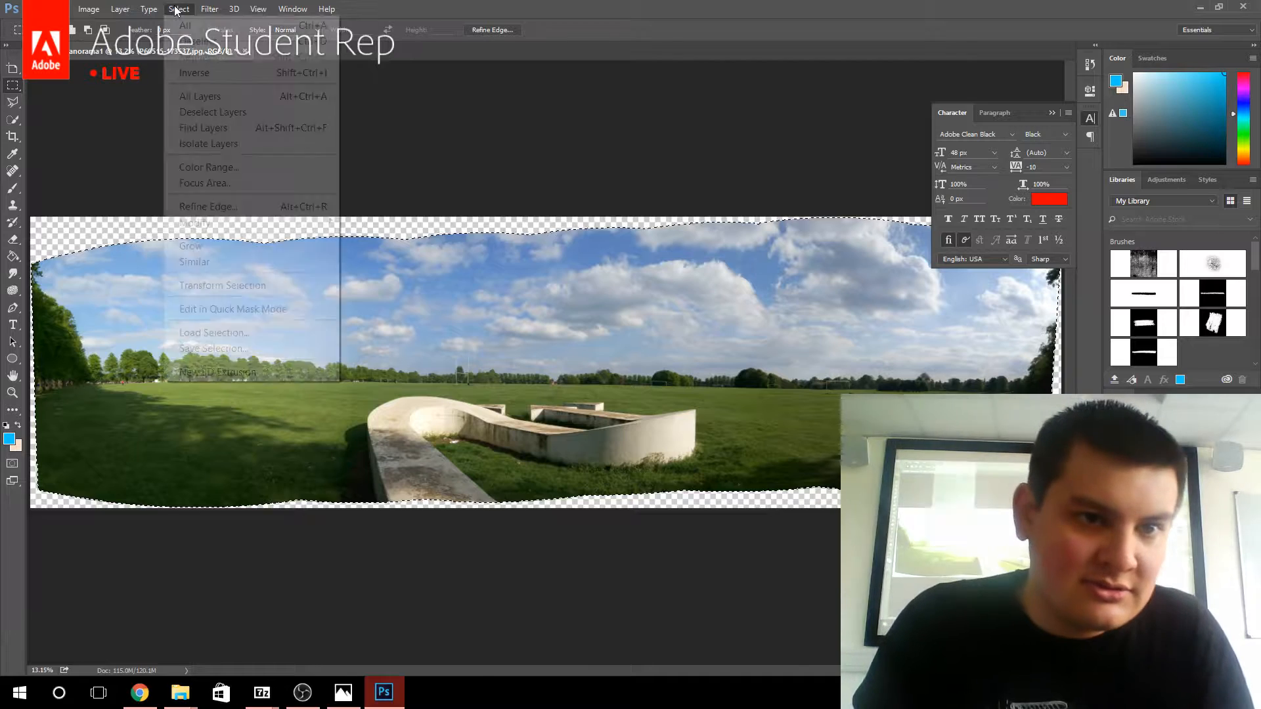
click(178, 9)
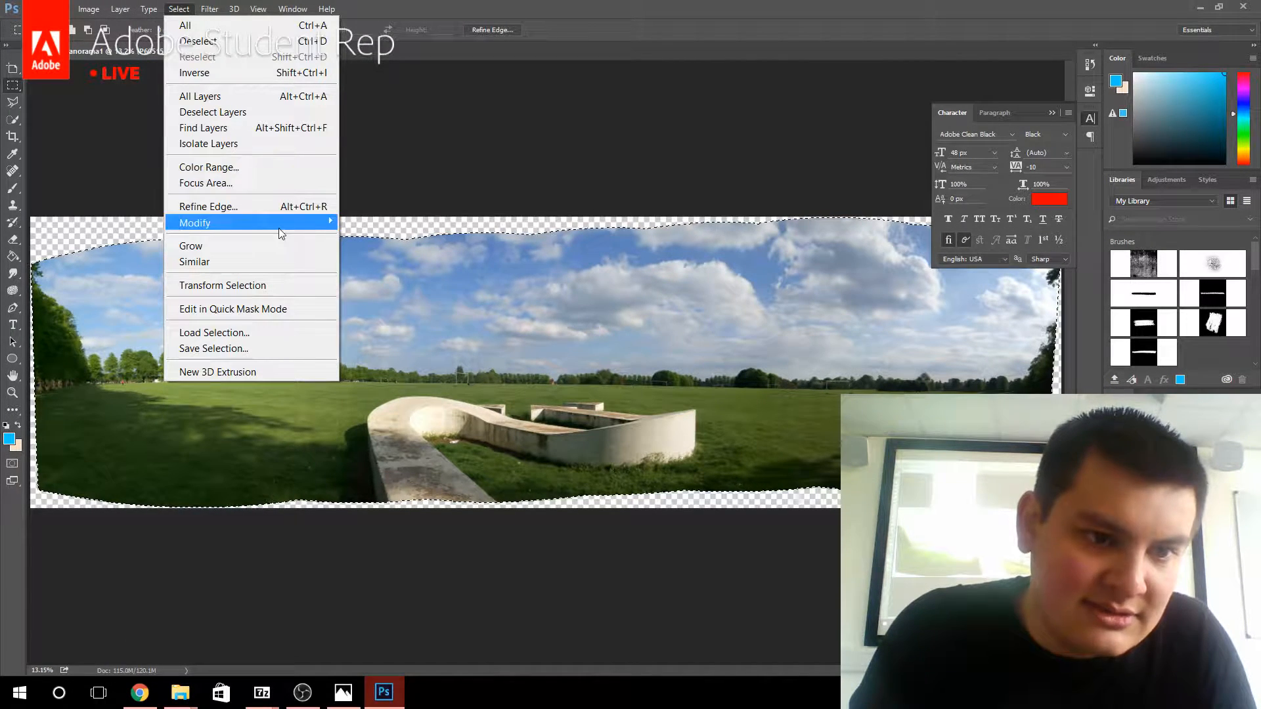
mouse_move(269, 225)
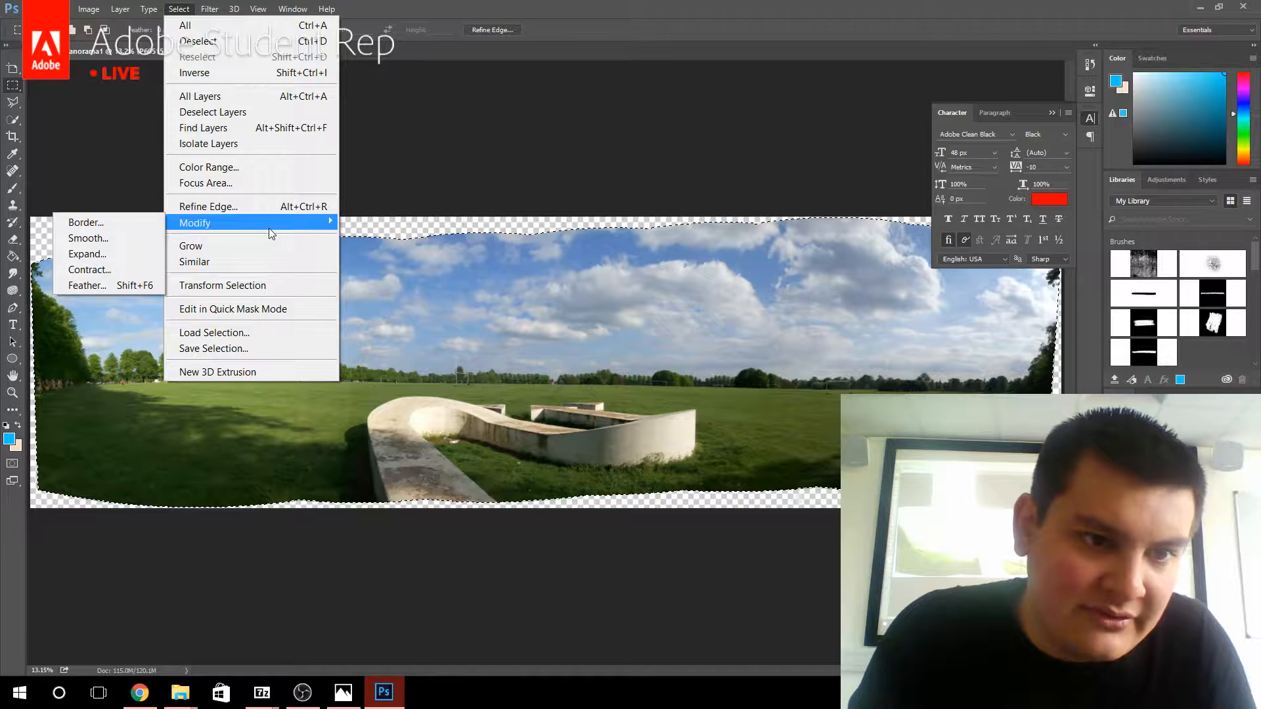
click(109, 286)
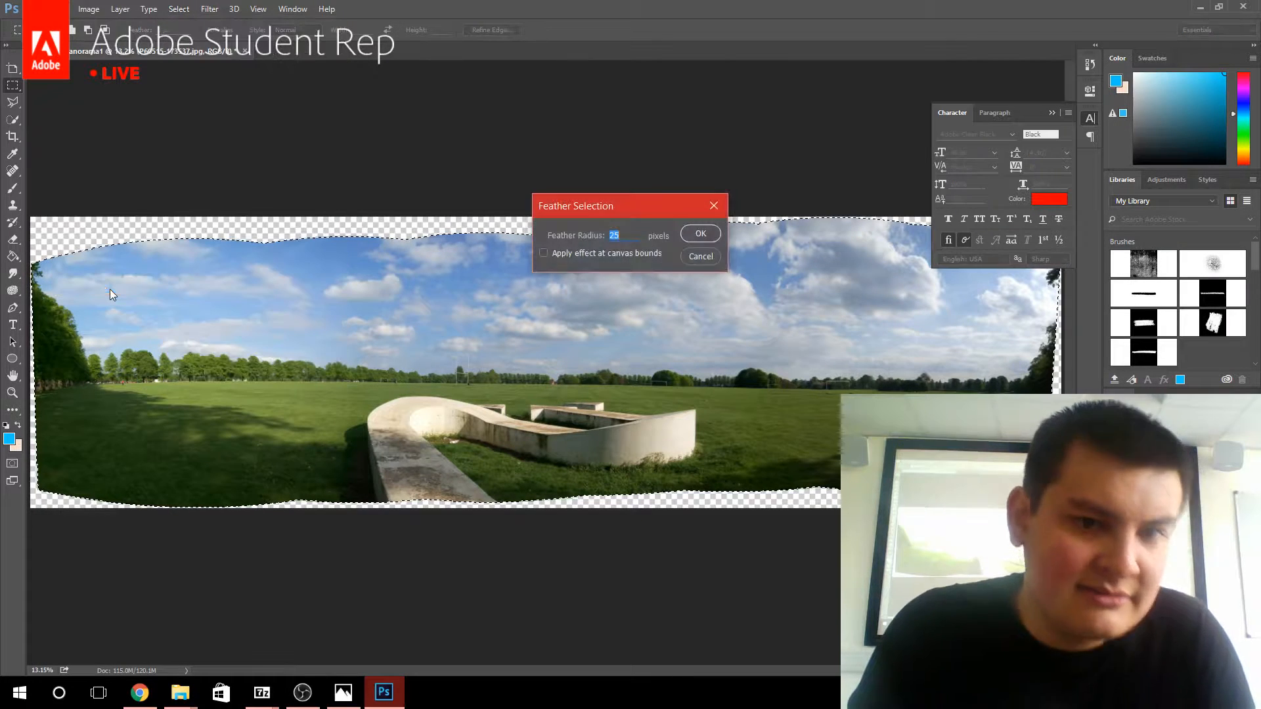
text(6)
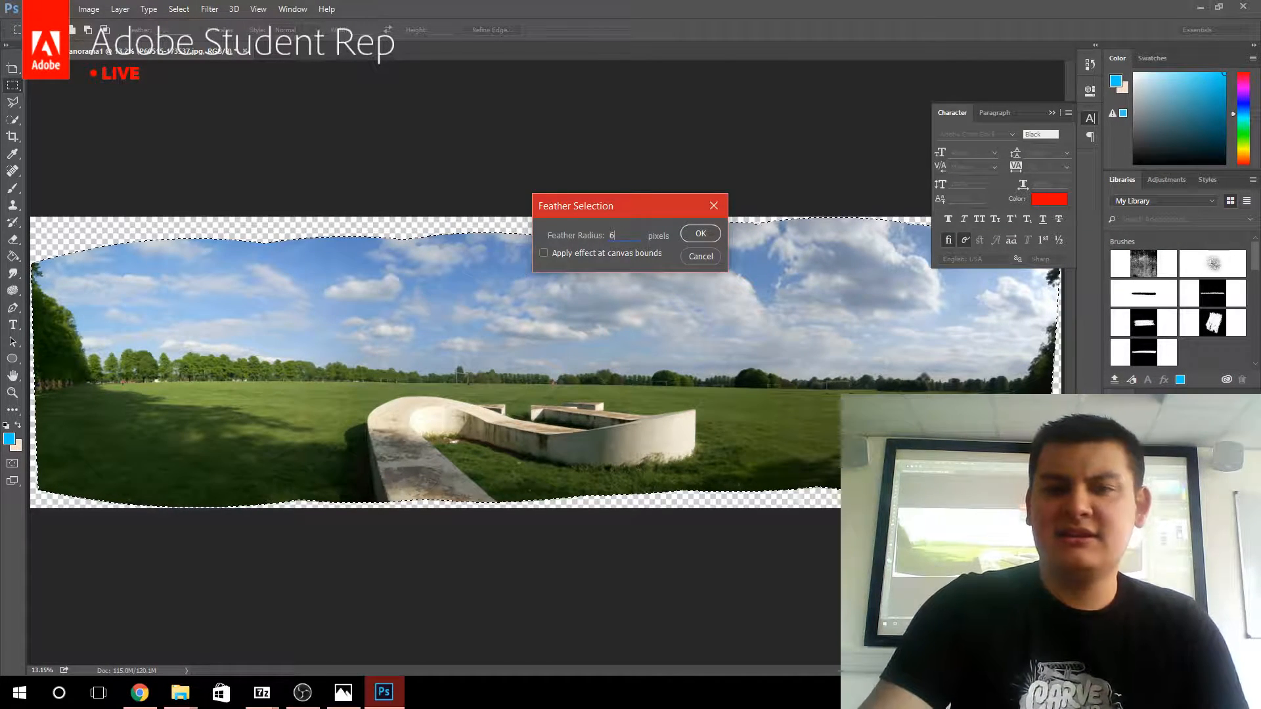
key(Return)
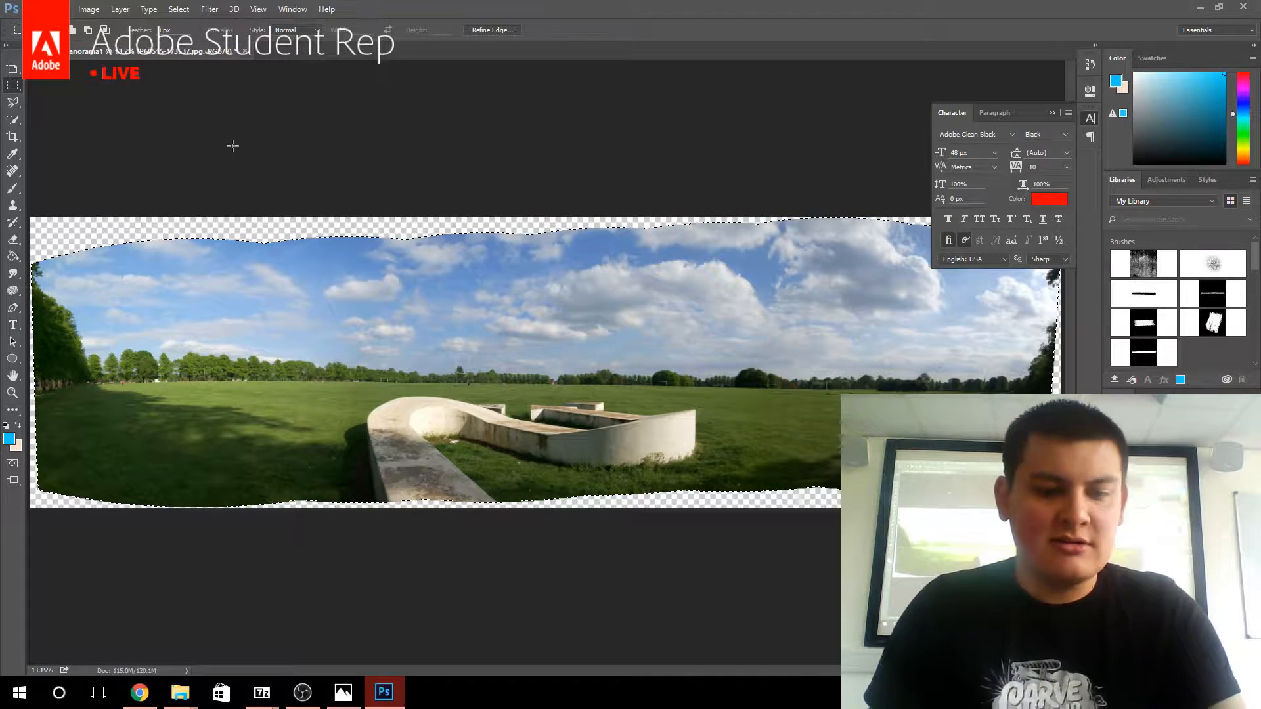
click(180, 9)
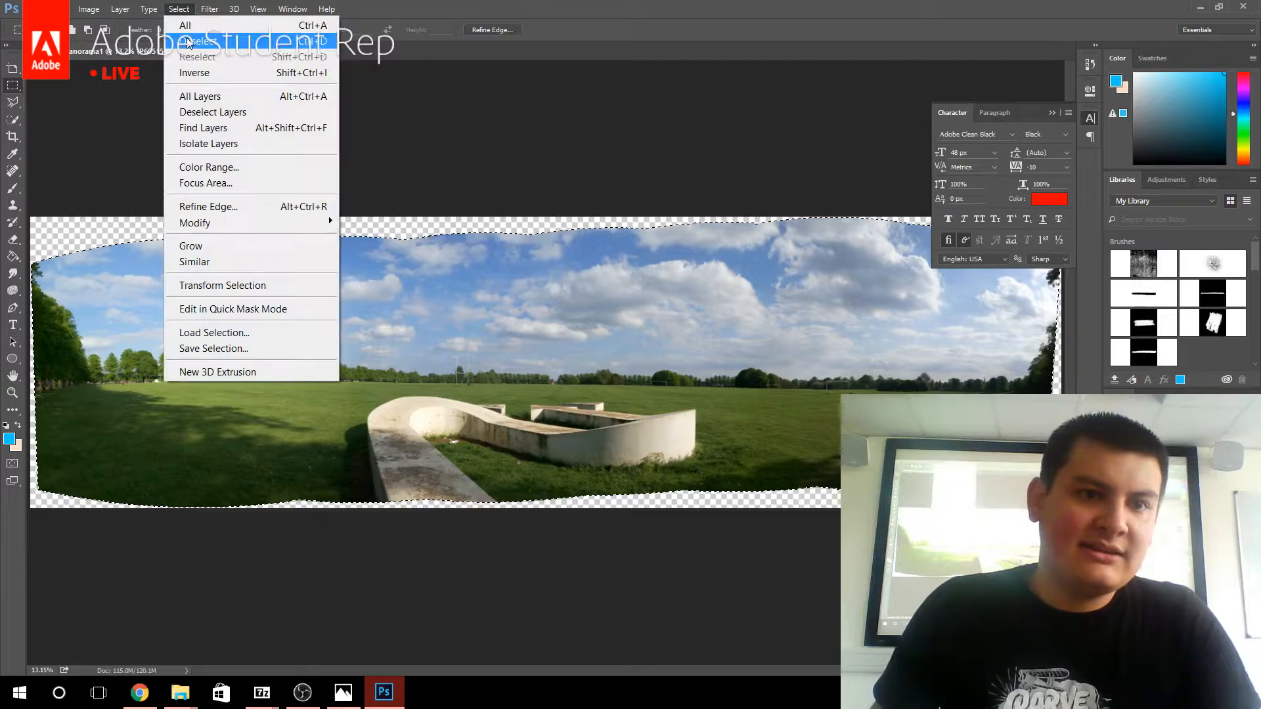
click(204, 73)
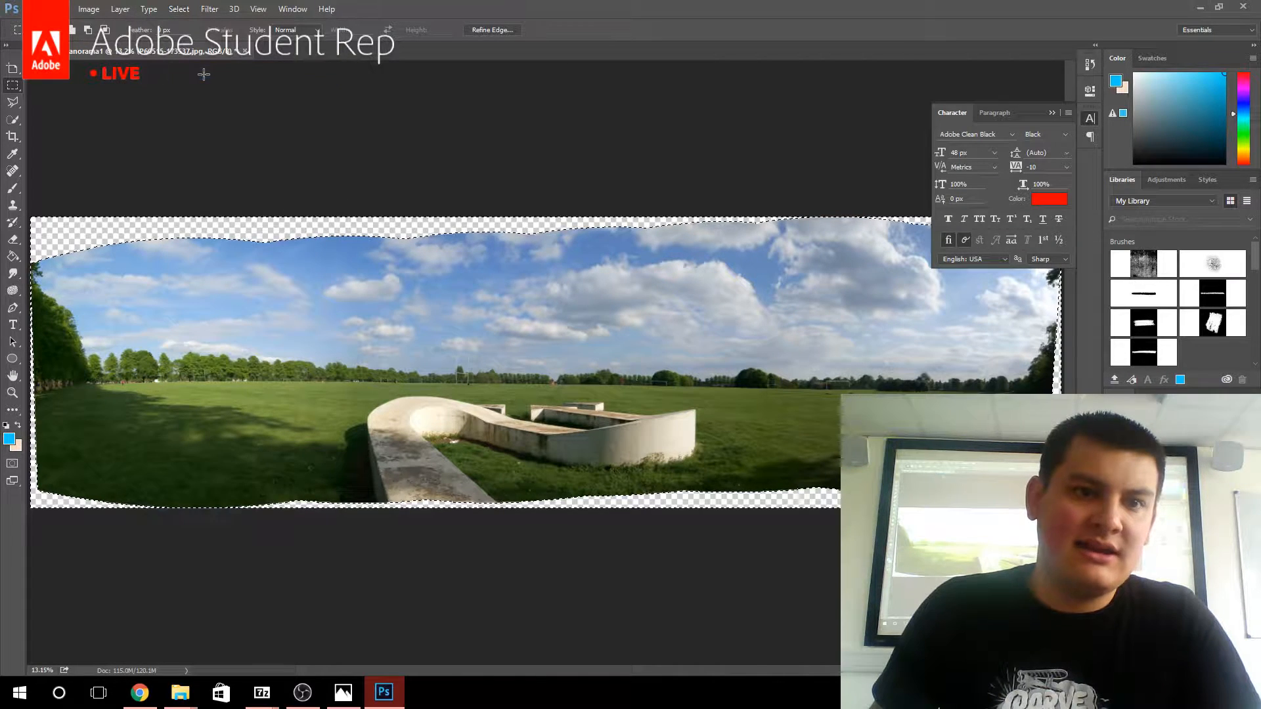
Fill the selected transparent borders of the panorama with Content-Aware contents in Normal mode at 100% opacity, and remove the selection.
right_click(110, 234)
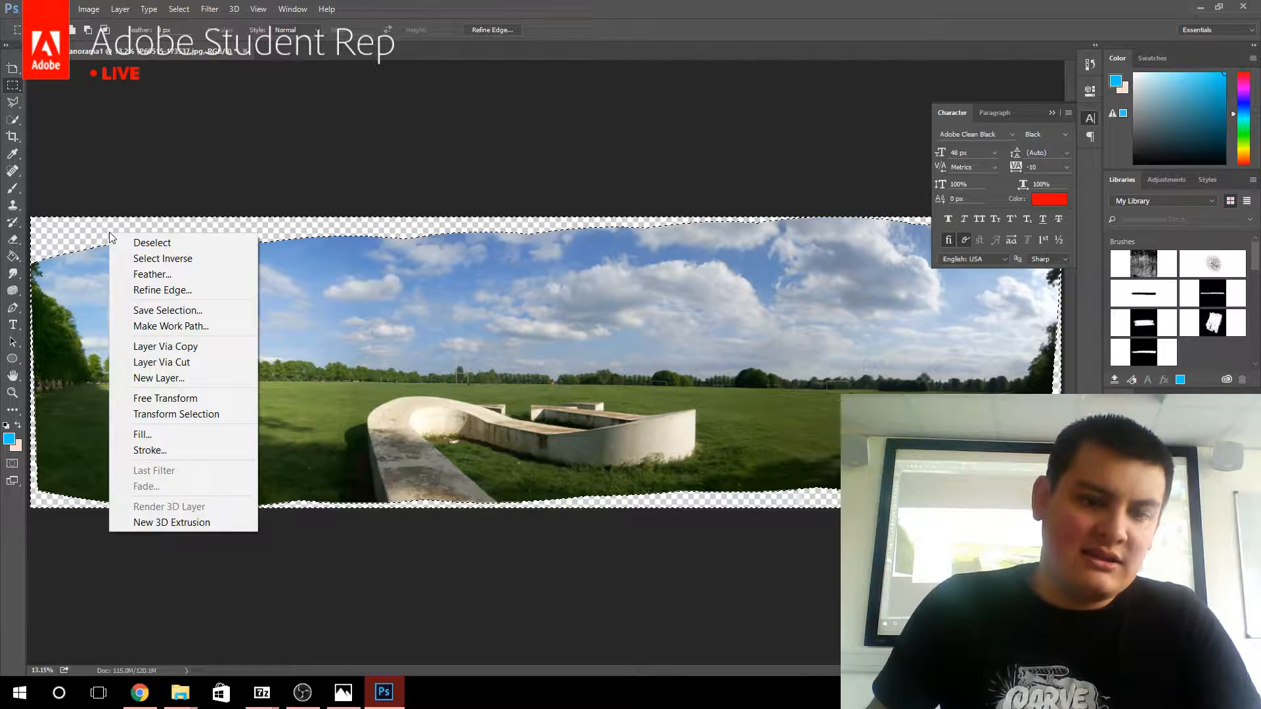
click(162, 434)
click(635, 201)
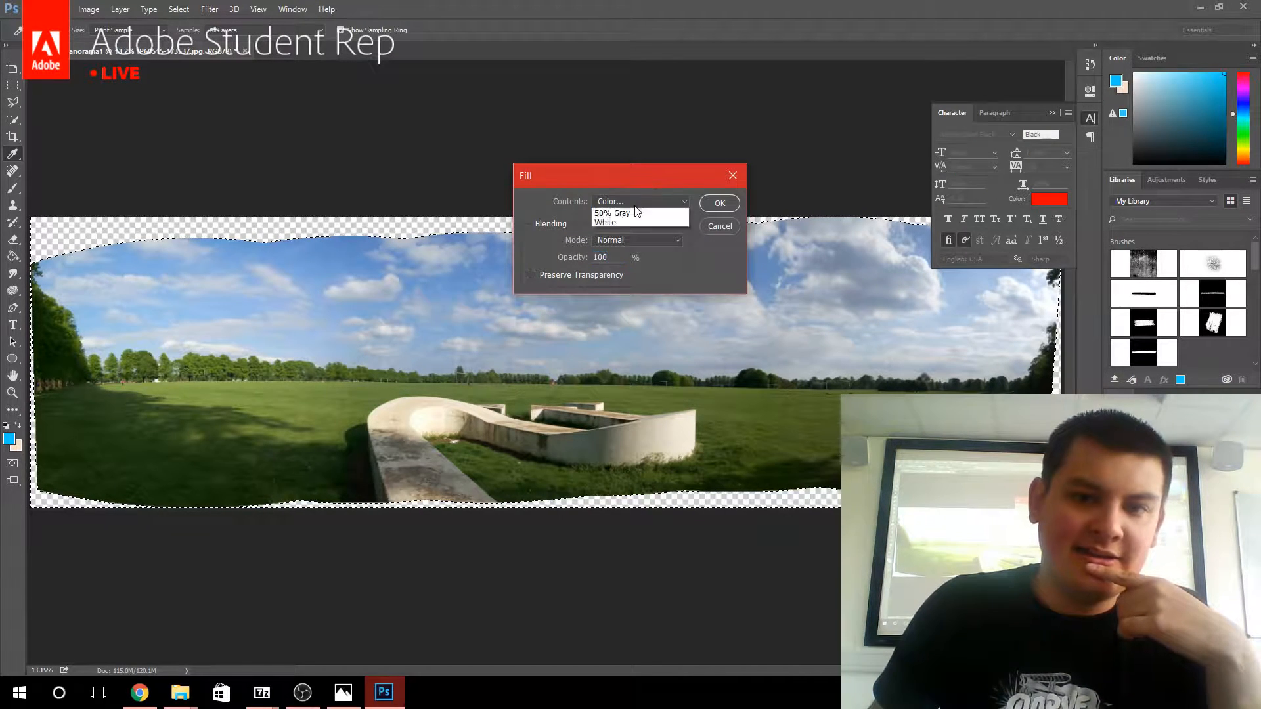
click(614, 250)
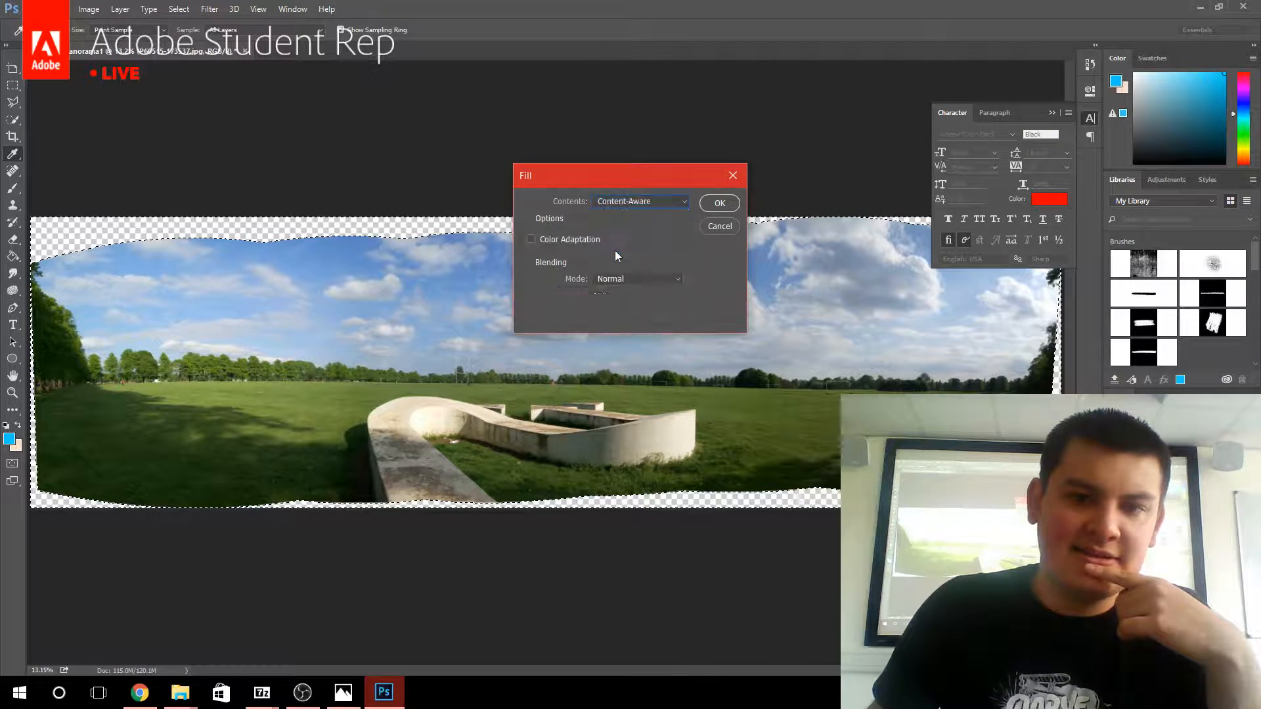
click(715, 206)
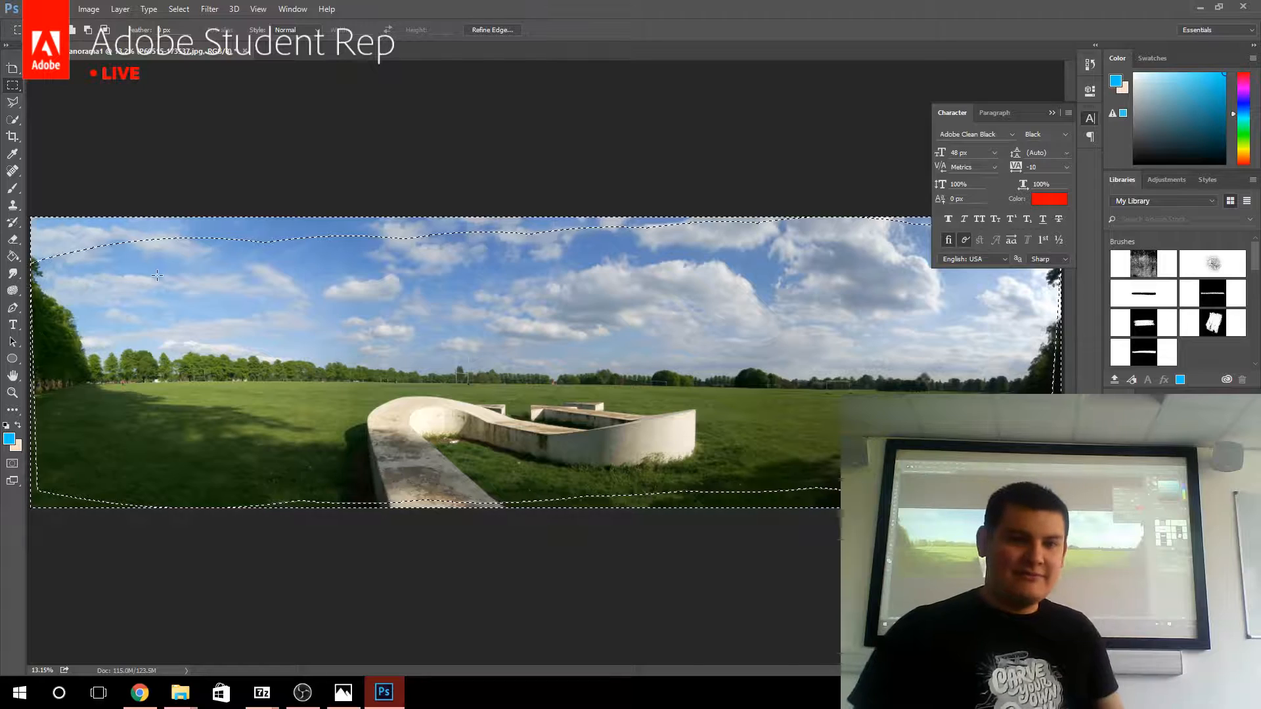
key(ctrl+d)
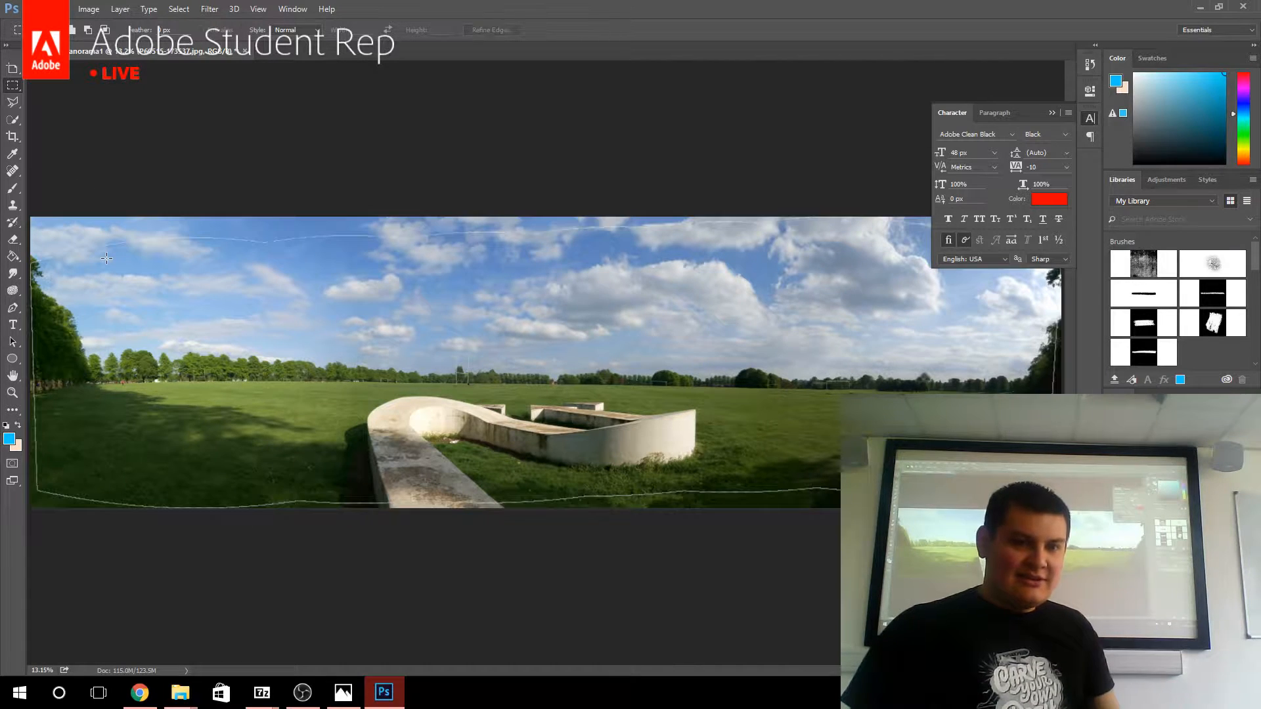
click(11, 392)
drag(59, 411, 667, 354)
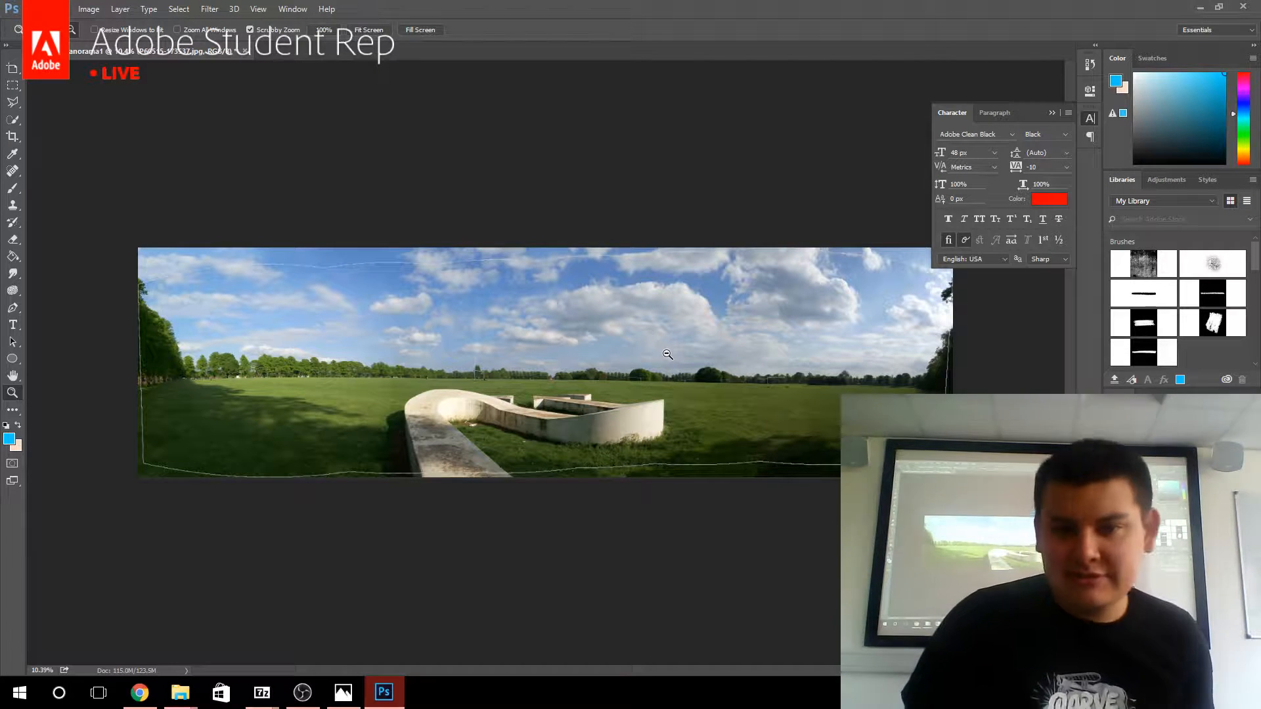
Close the panorama document without saving it and quit Photoshop.
click(245, 52)
click(632, 263)
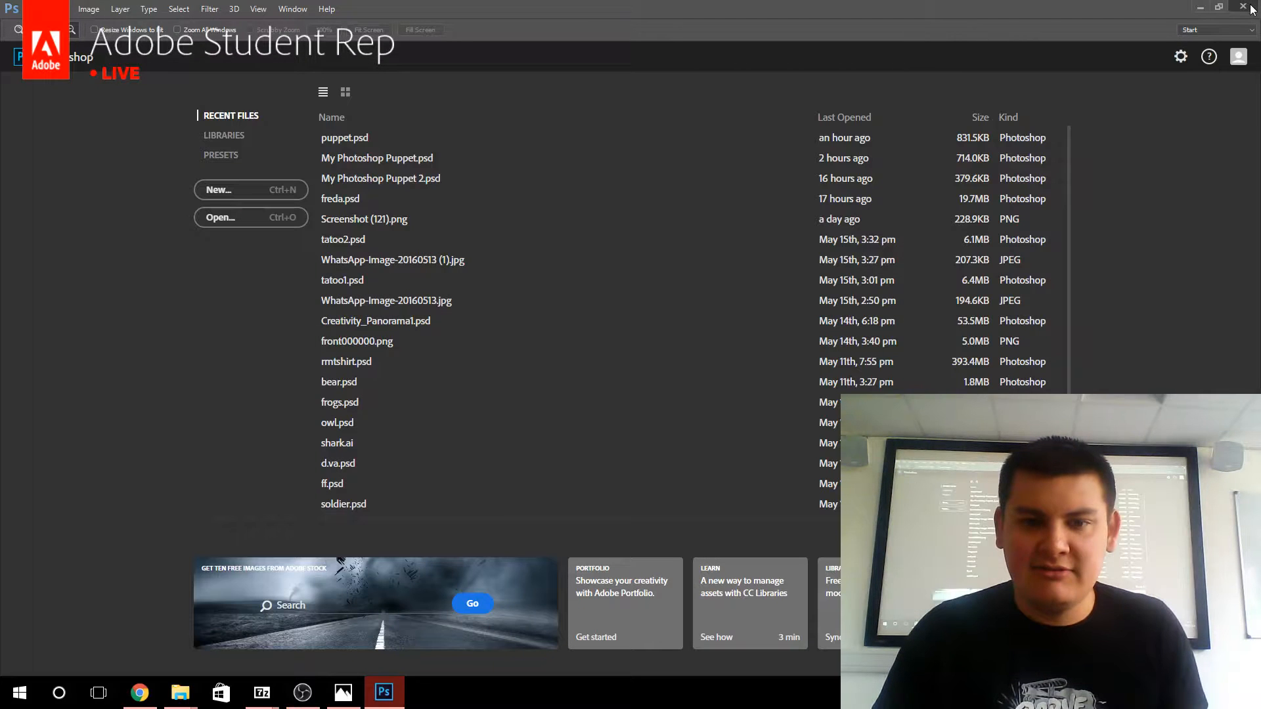
click(1251, 6)
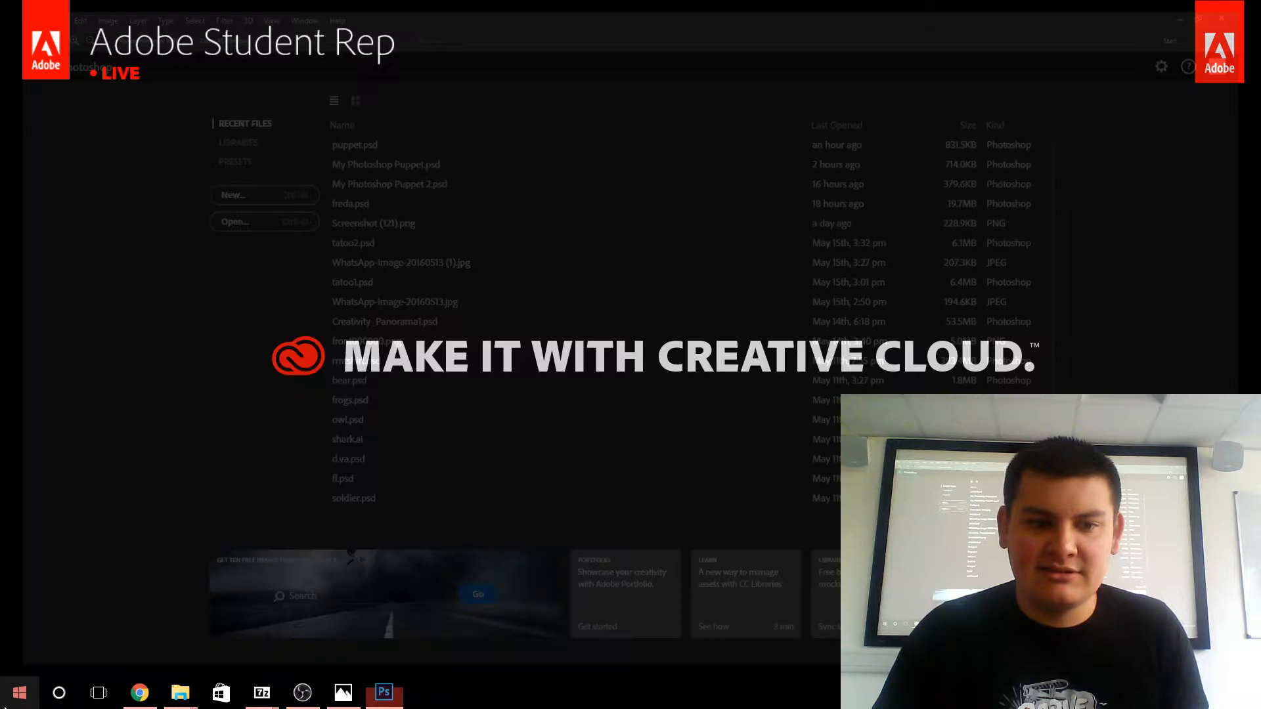
Launch Adobe Character Animator (Preview) from the installed applications.
click(20, 693)
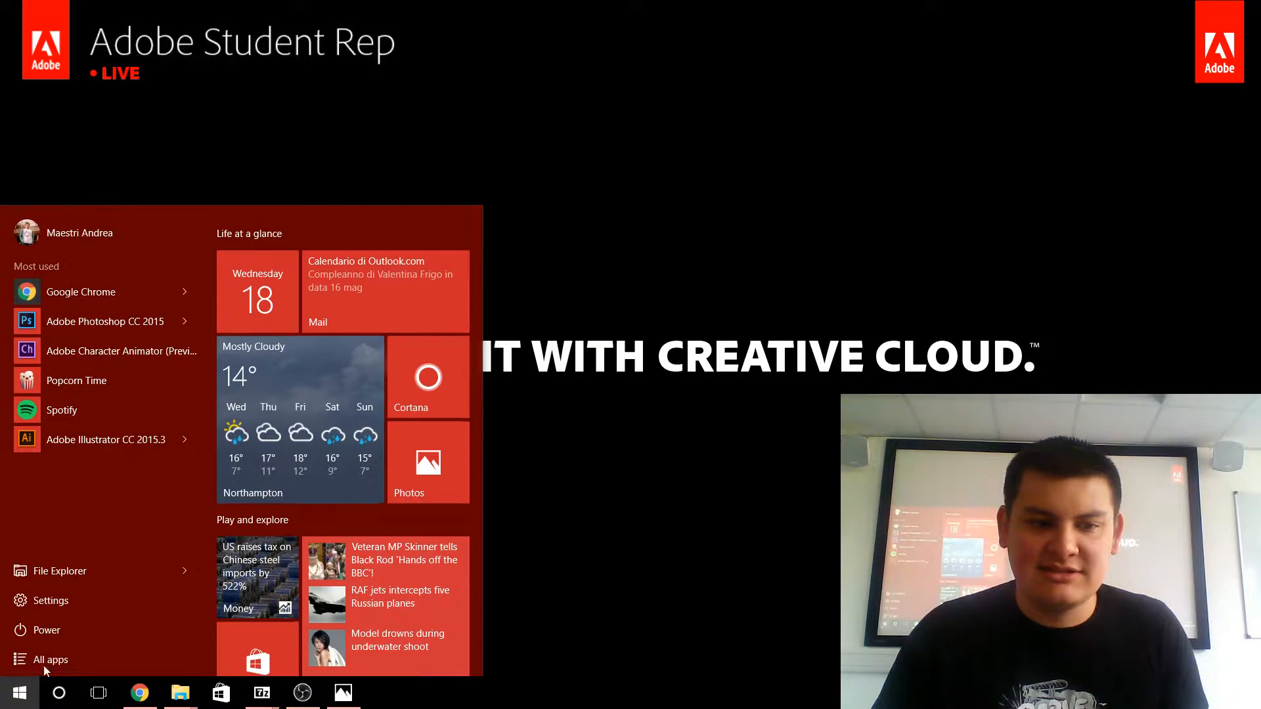
click(146, 353)
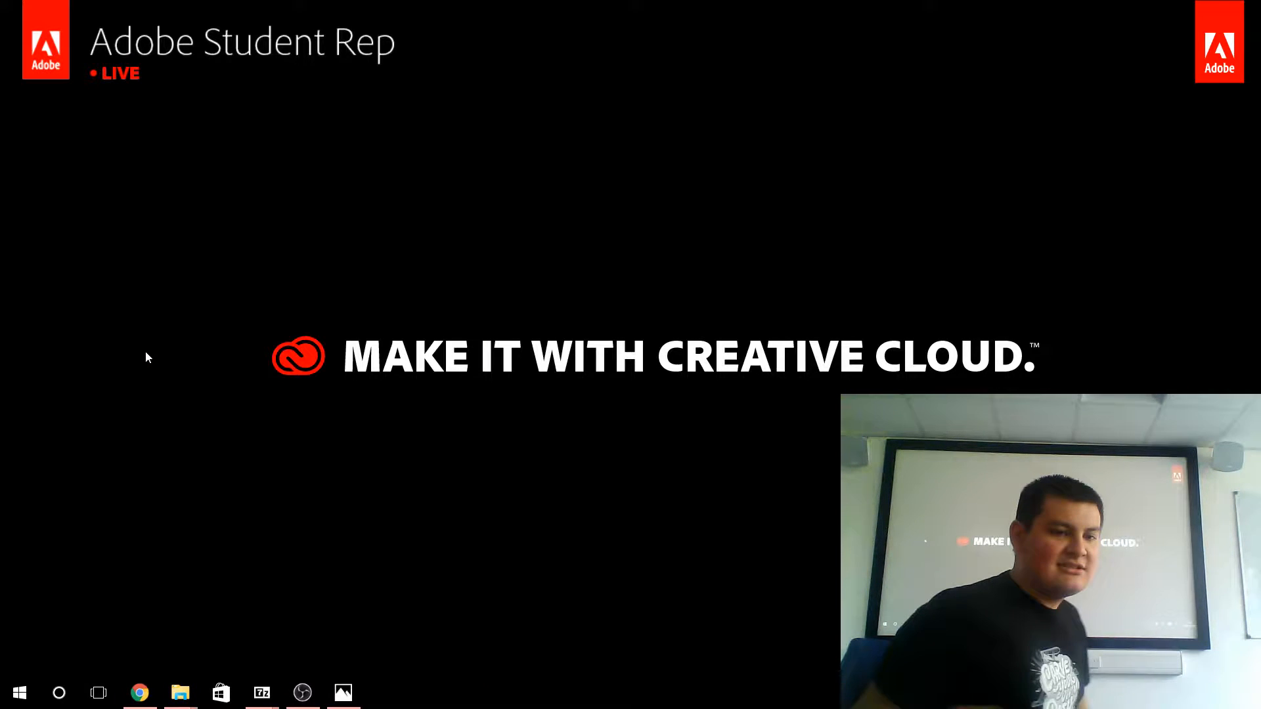
click(20, 693)
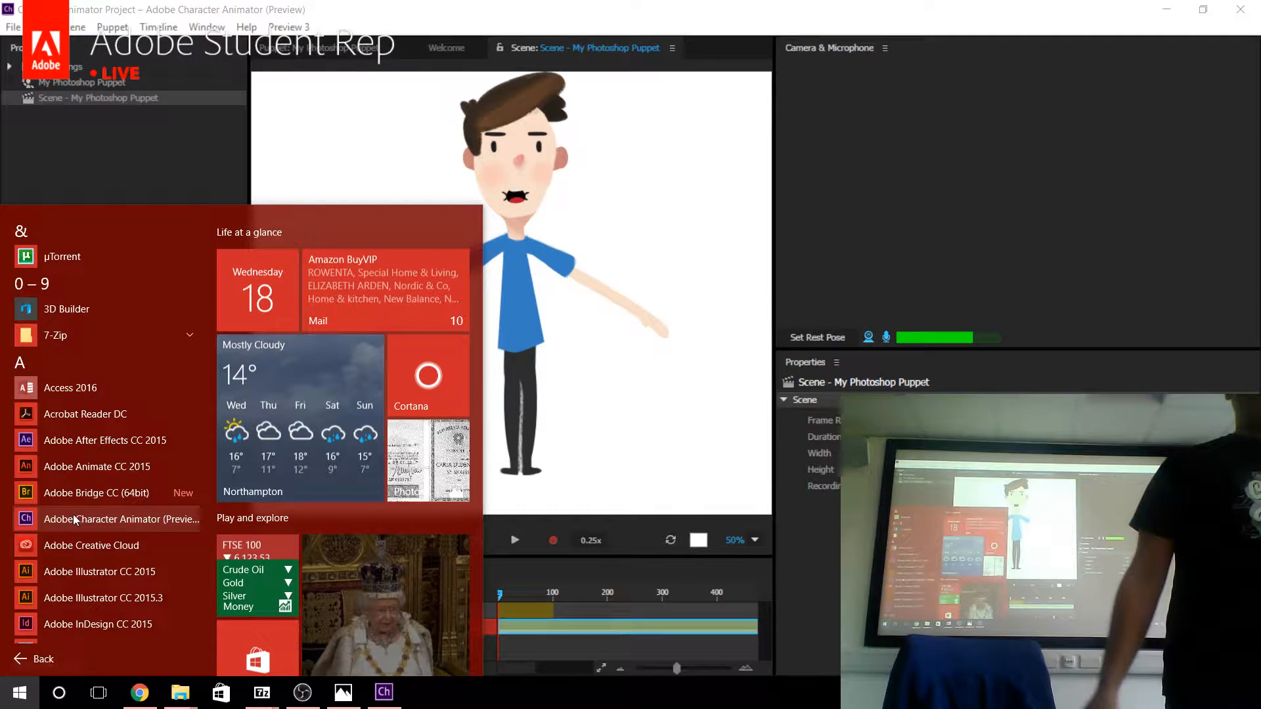
click(73, 519)
click(48, 316)
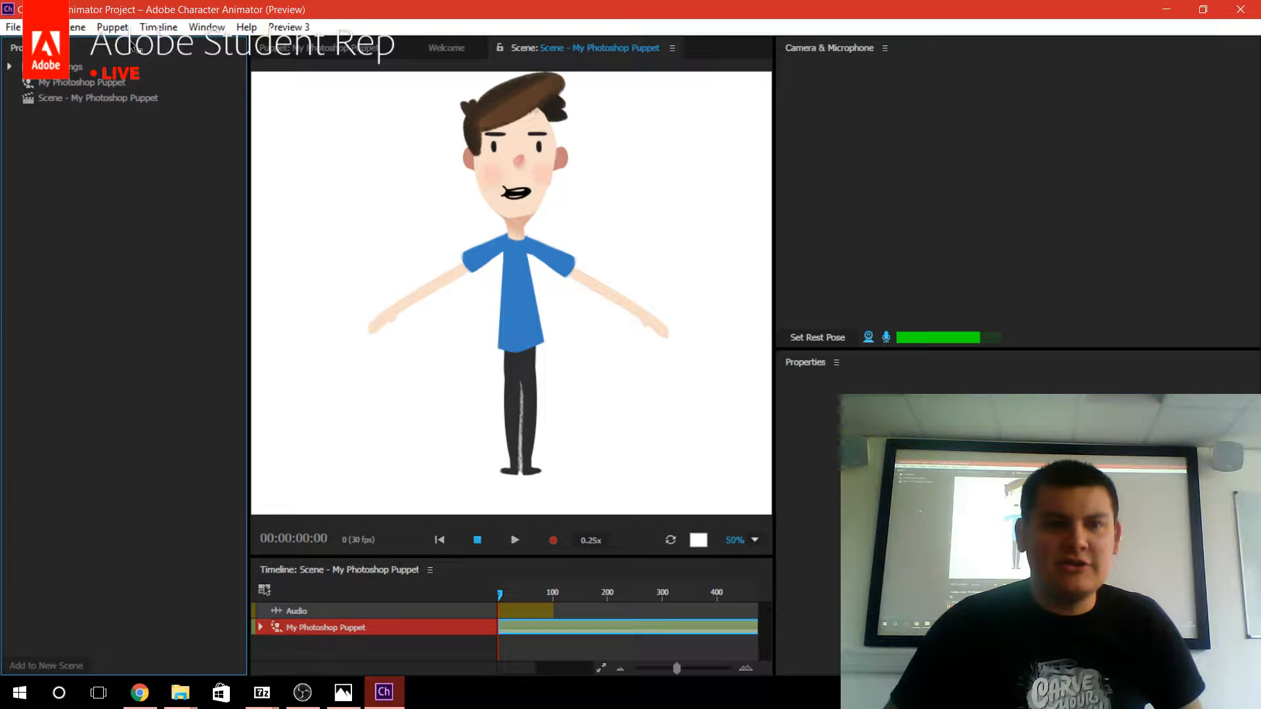
click(111, 89)
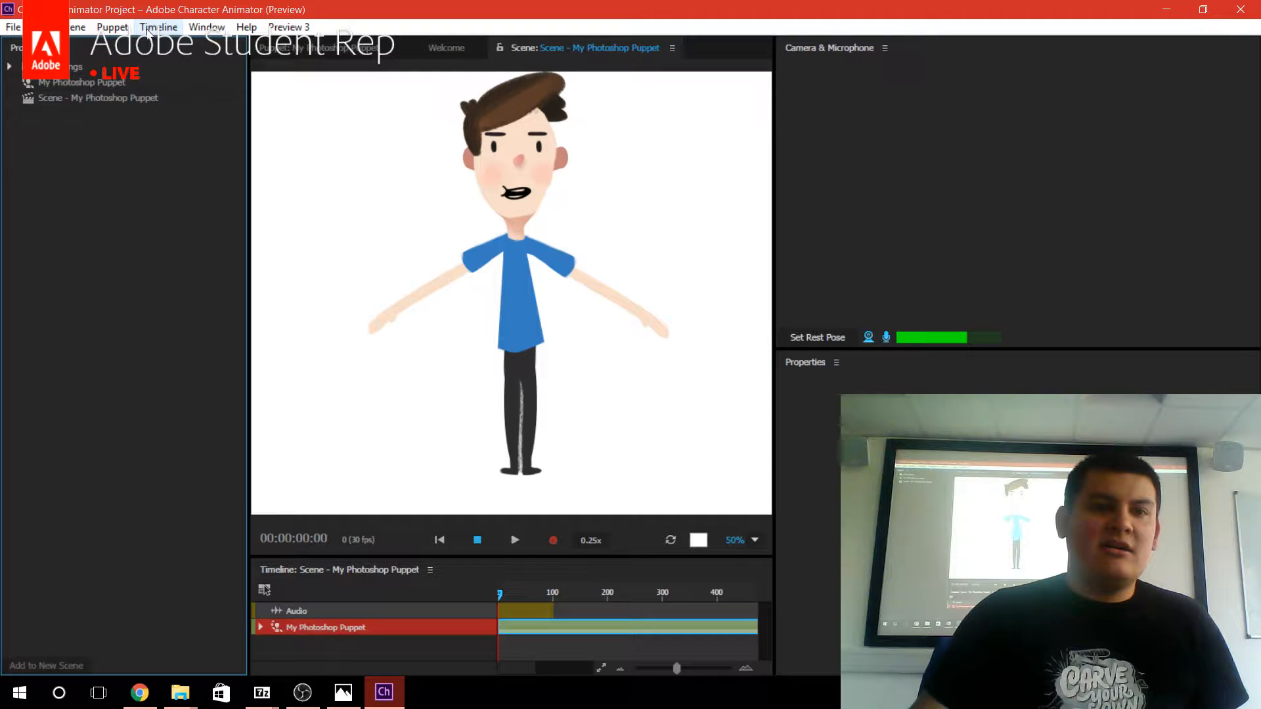
click(124, 29)
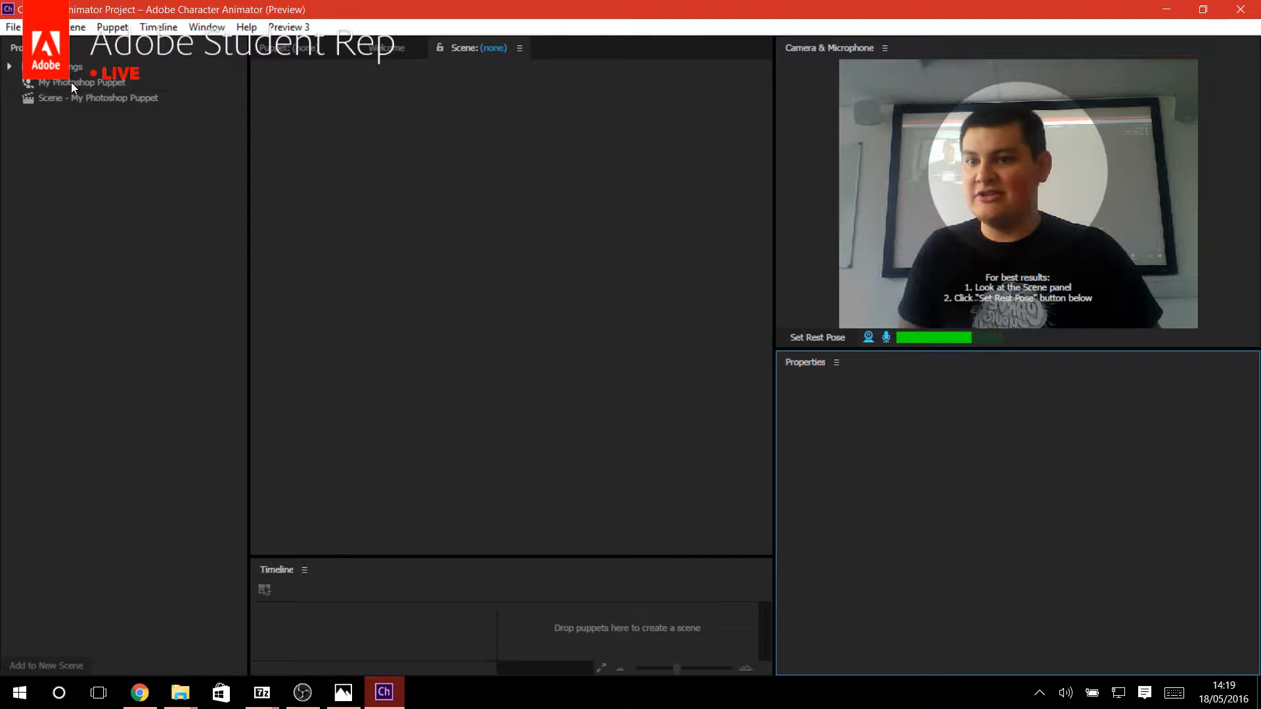
Open My Photoshop Puppet and its scene from the project, and set the rest pose for face tracking.
double_click(85, 84)
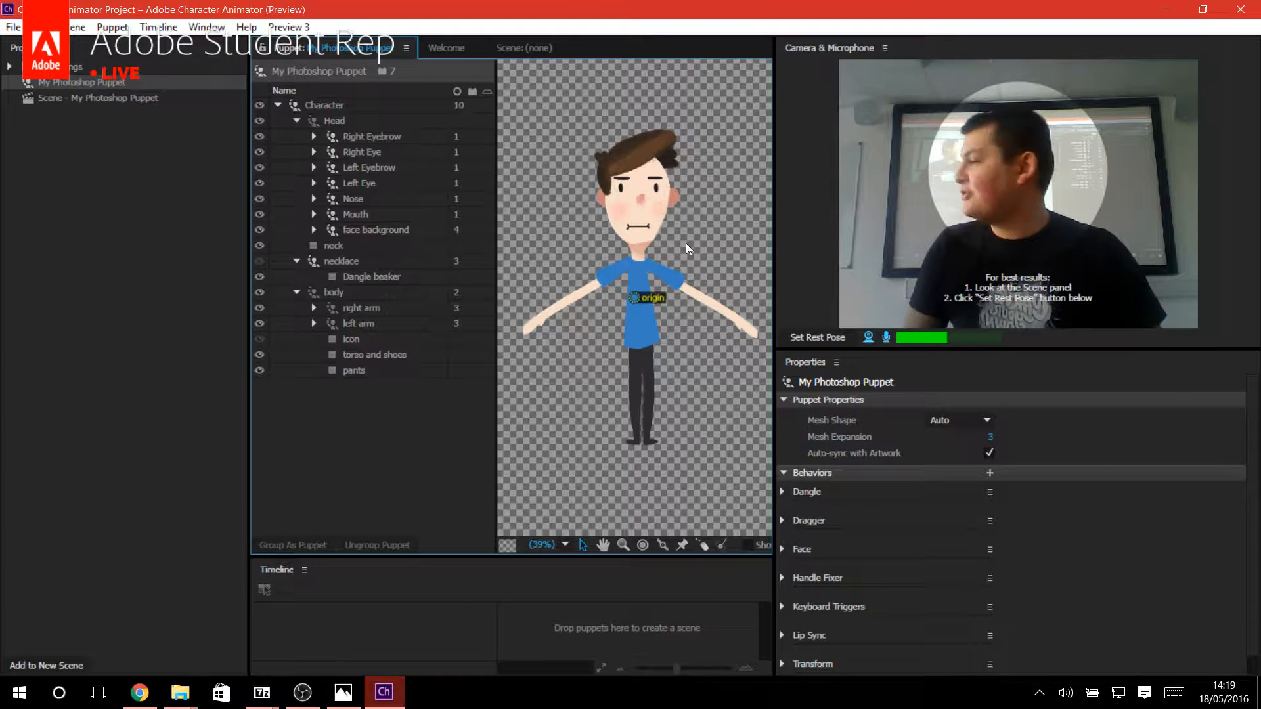
double_click(124, 99)
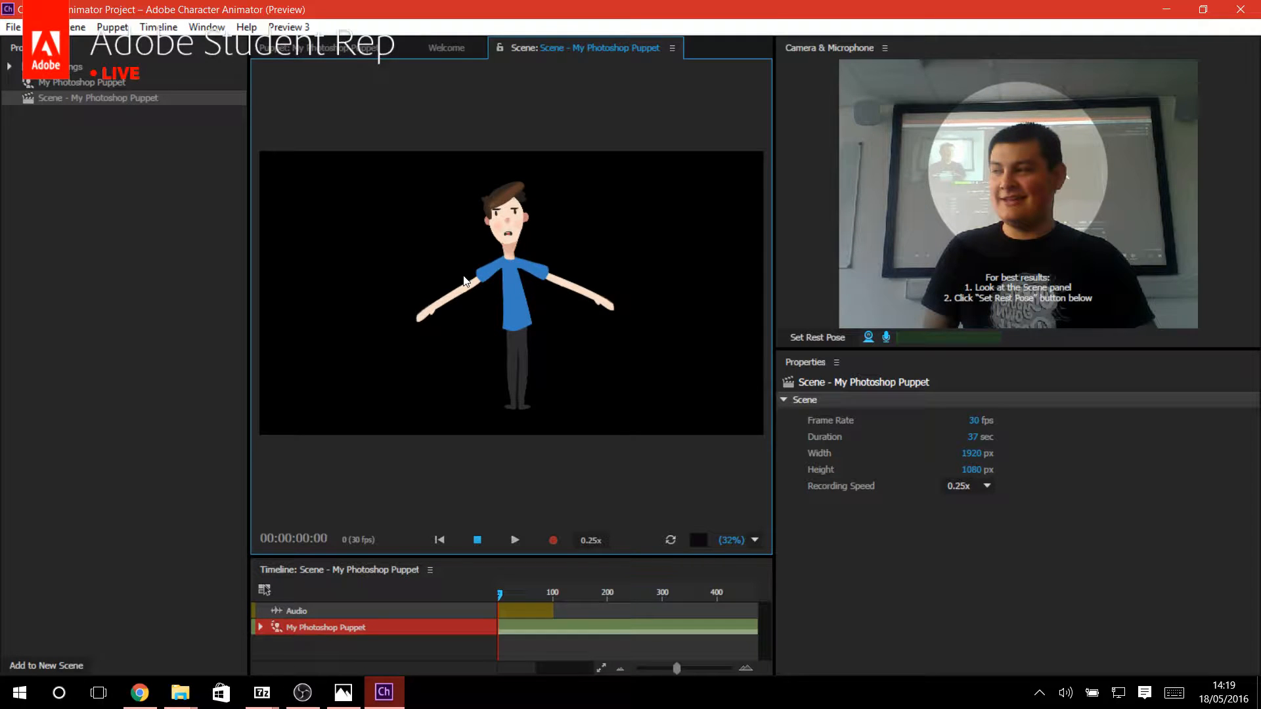
click(819, 338)
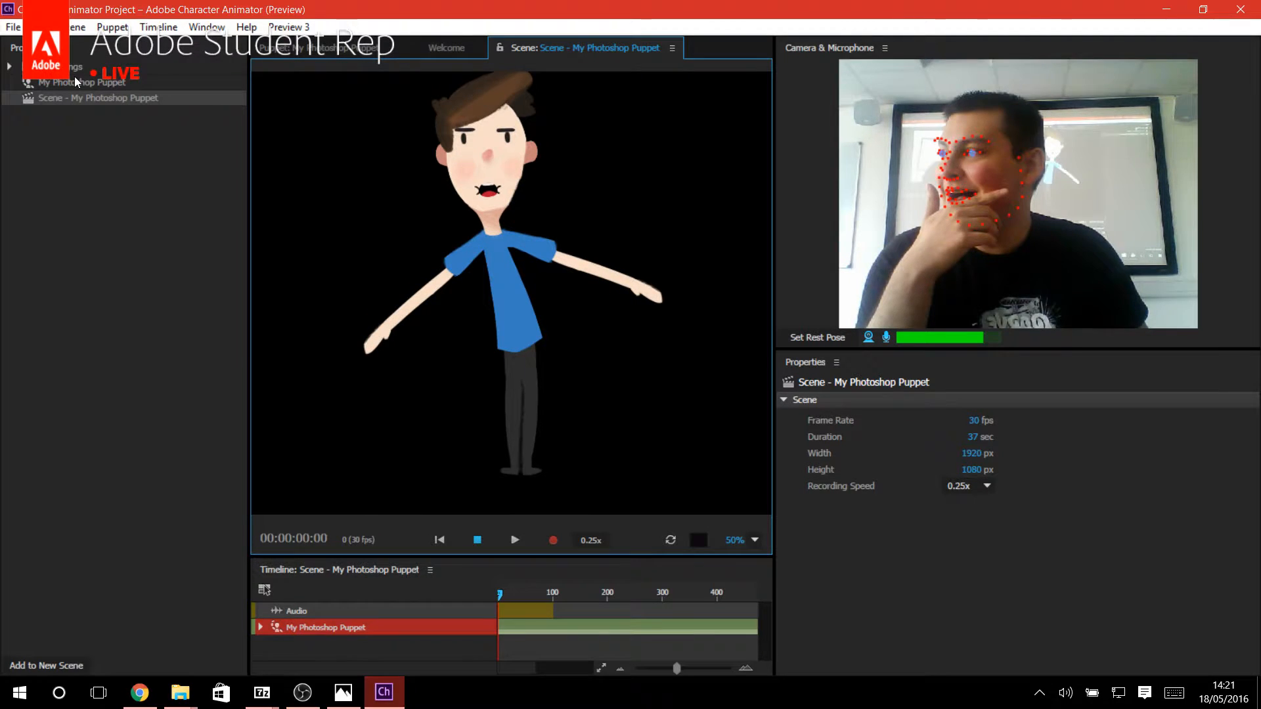
click(175, 26)
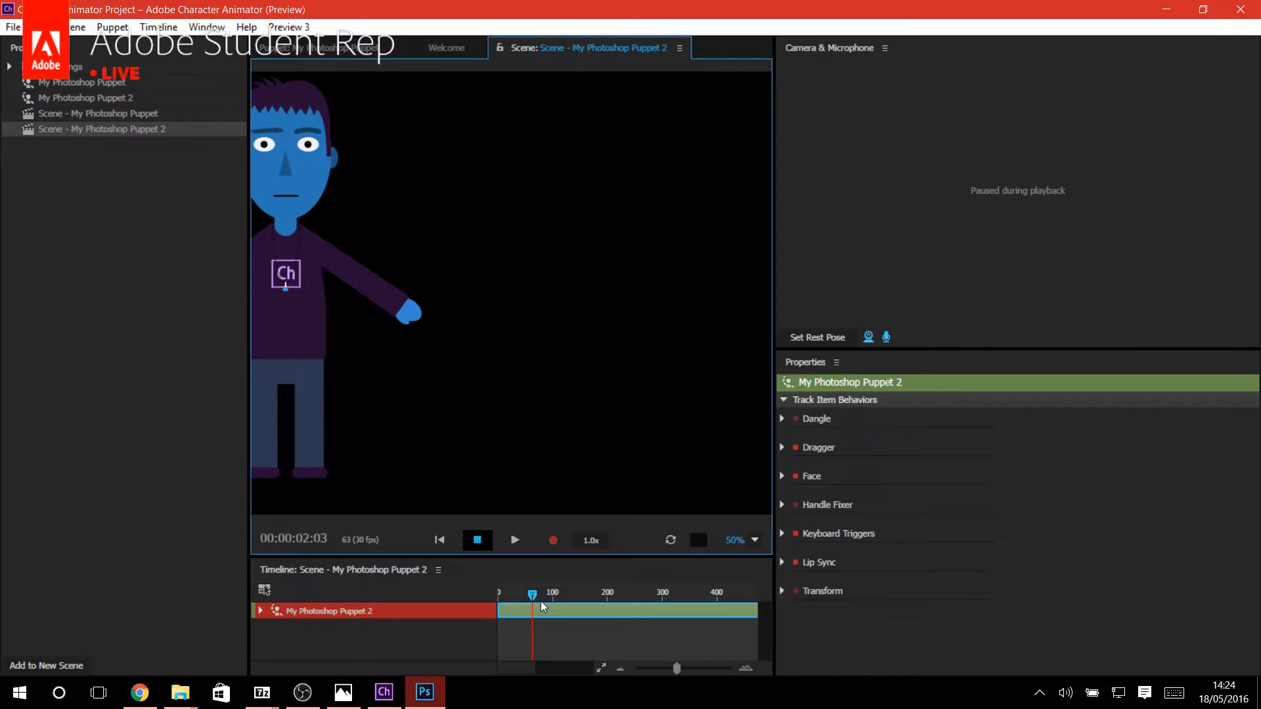
drag(541, 601, 266, 148)
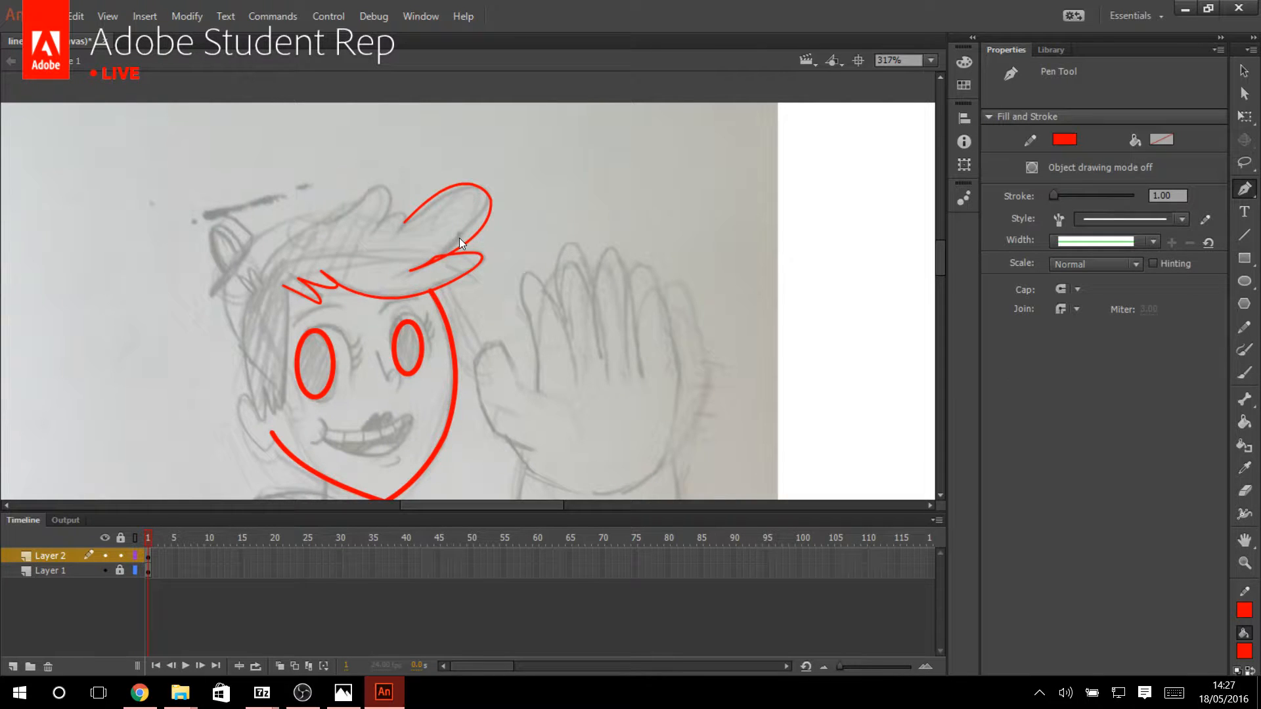
Continue the red hair outline with the Pen tool from the large upper tuft, tracing the smaller pointed tuft beside it.
click(162, 533)
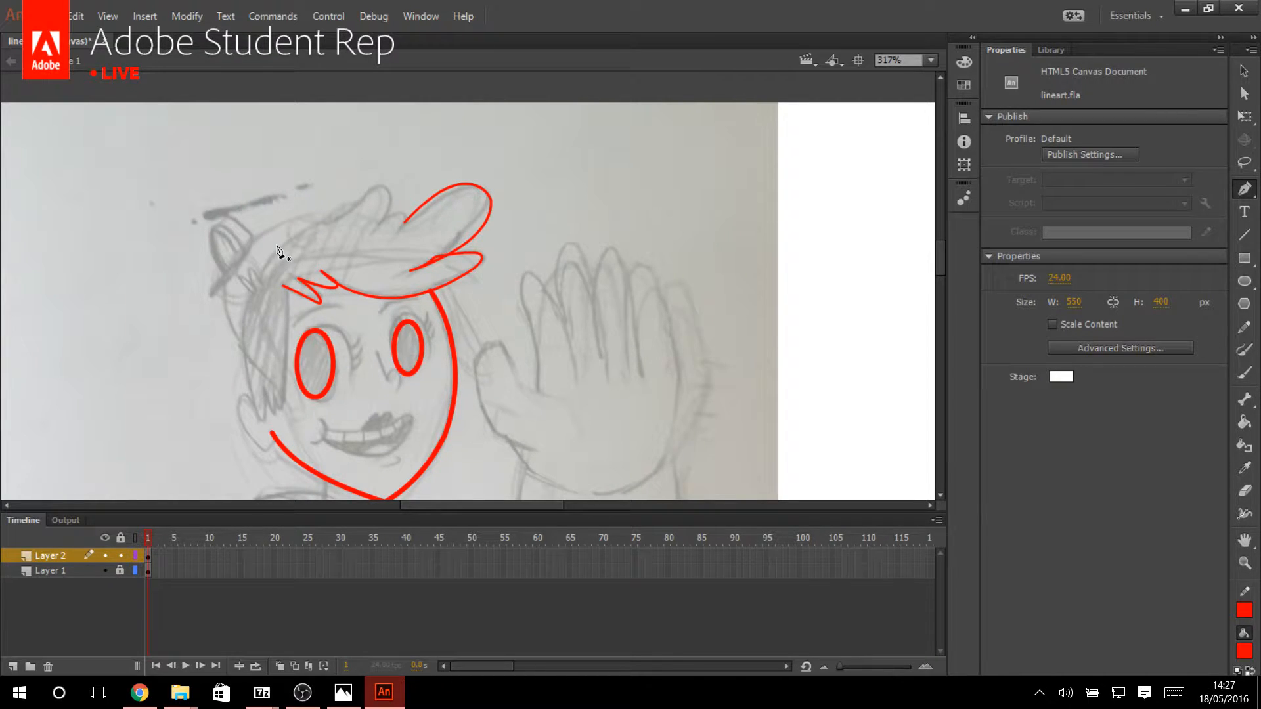
click(423, 210)
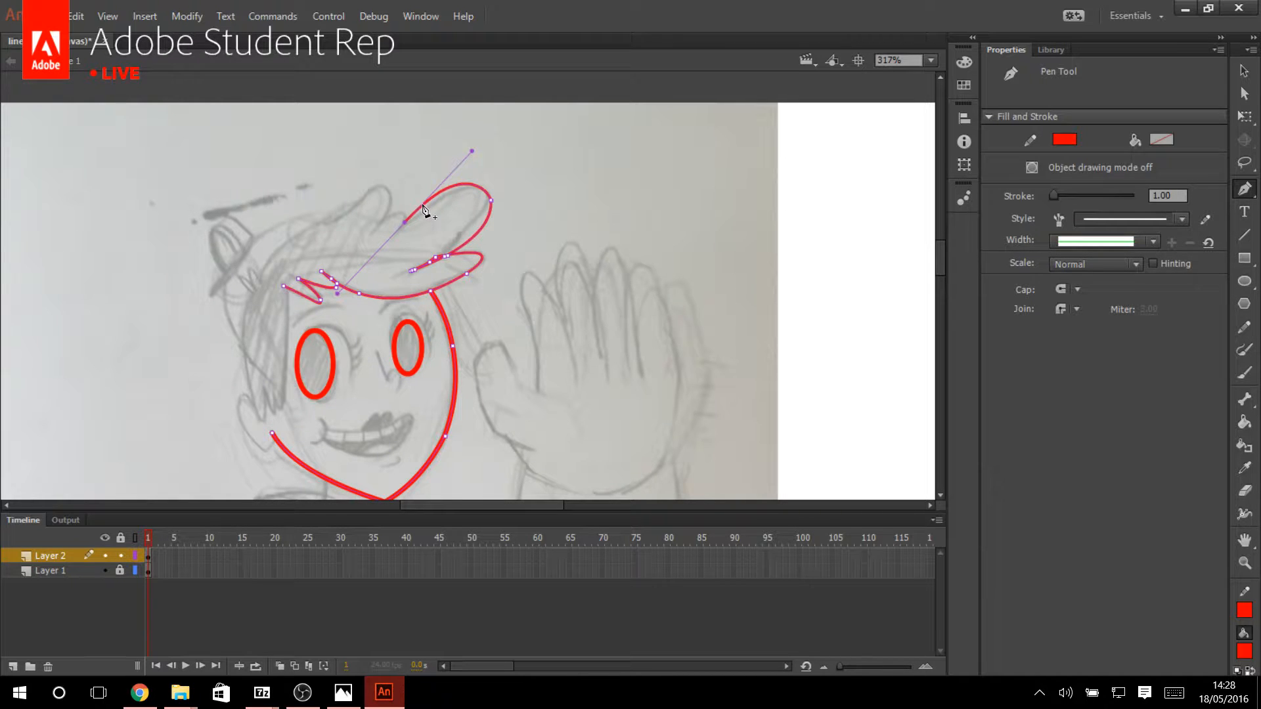
drag(405, 222, 404, 201)
click(405, 215)
drag(378, 222, 370, 242)
click(379, 222)
drag(348, 211, 277, 280)
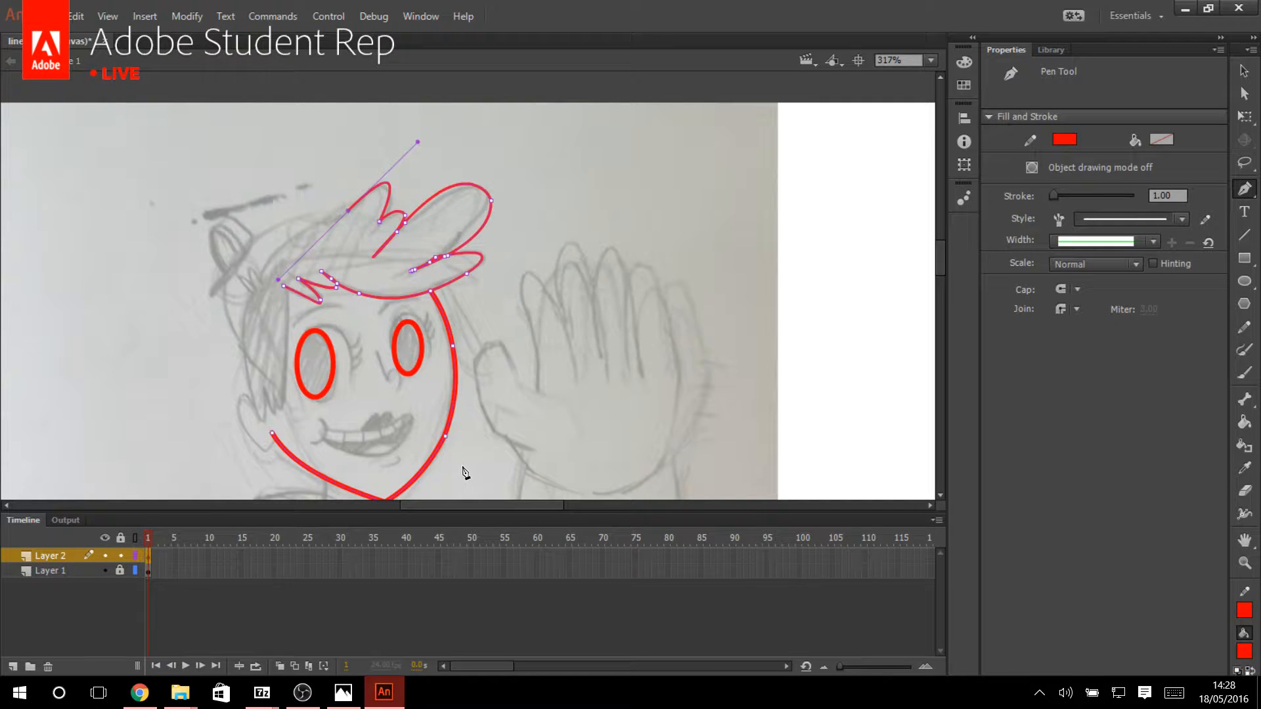
Reshape the red hair stroke between the two front tufts with the Selection tool.
key(v)
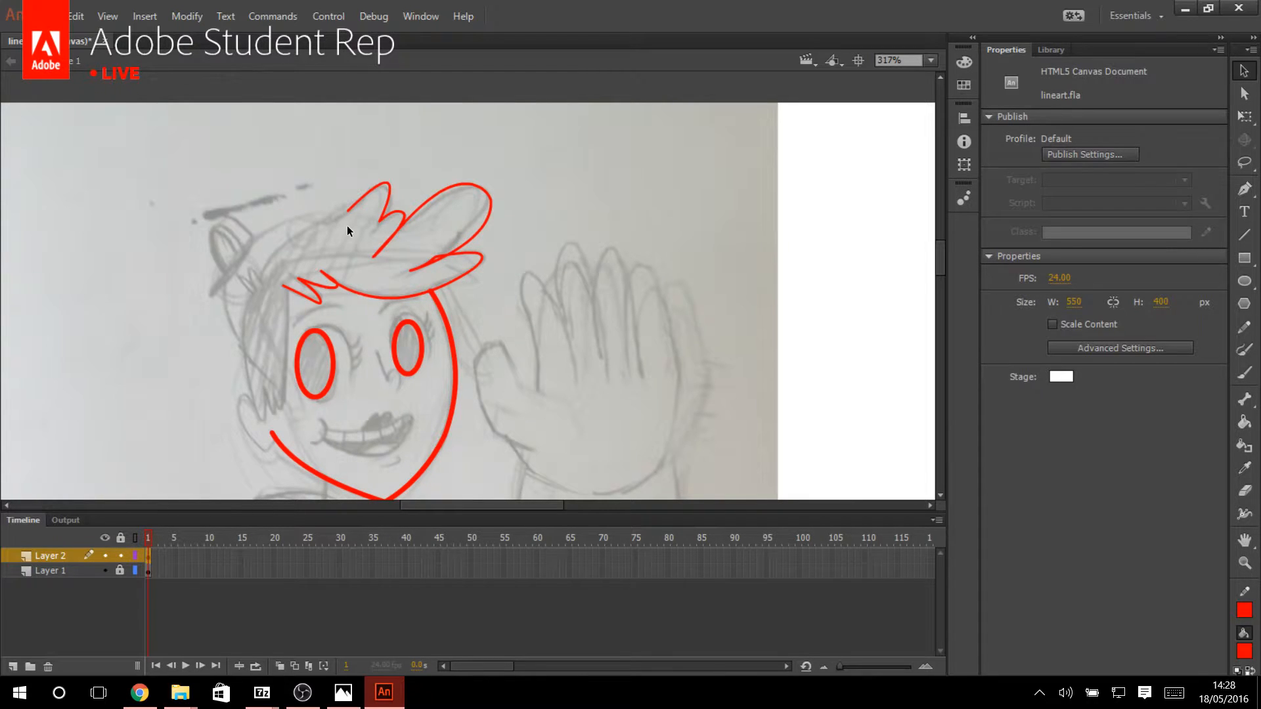
drag(437, 256, 427, 237)
scroll(457, 274, down, 5)
scroll(487, 226, up, 6)
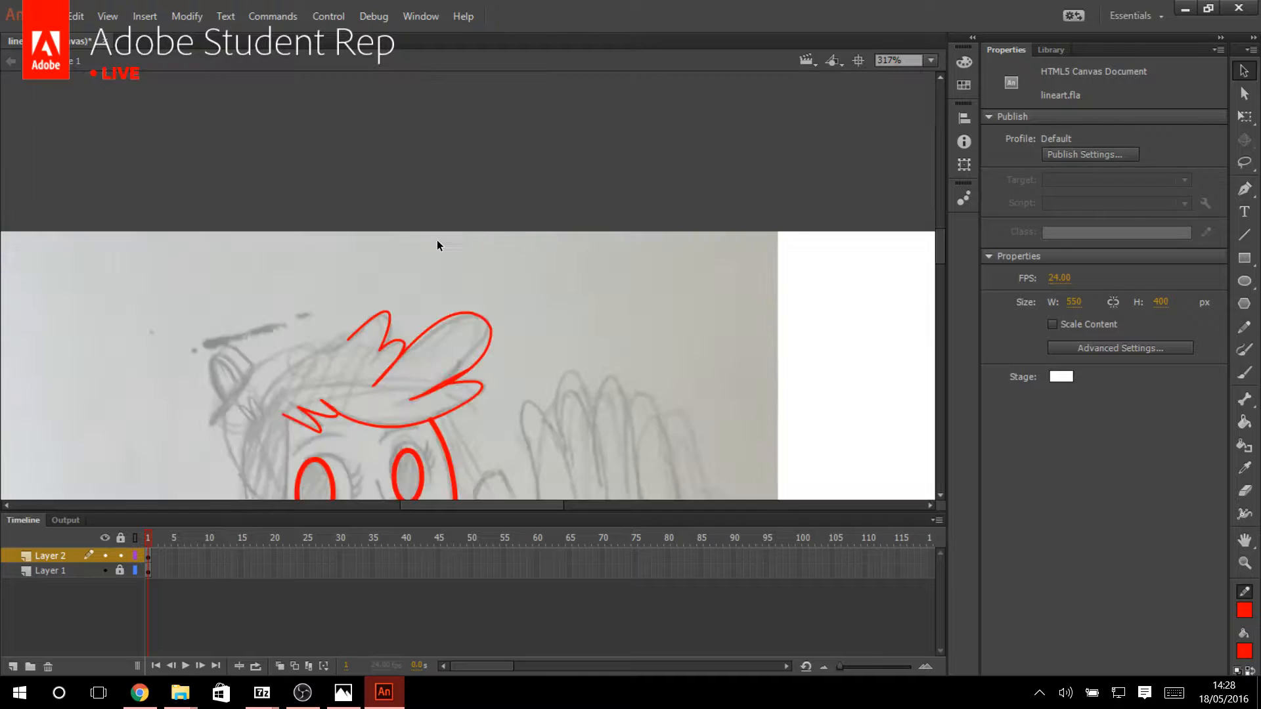
scroll(436, 239, down, 1)
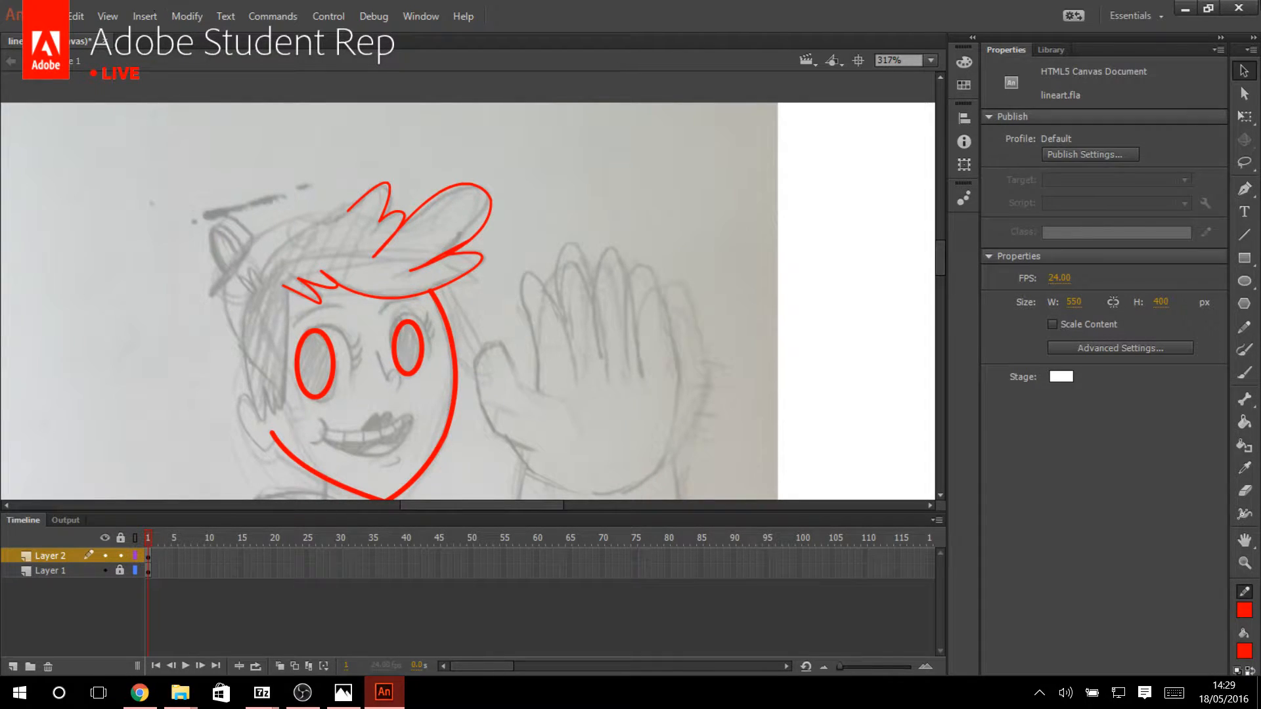
Quit Animate without saving the line art, minimize the OBS window, and launch Adobe Photoshop CC 2015.
click(1238, 8)
click(634, 367)
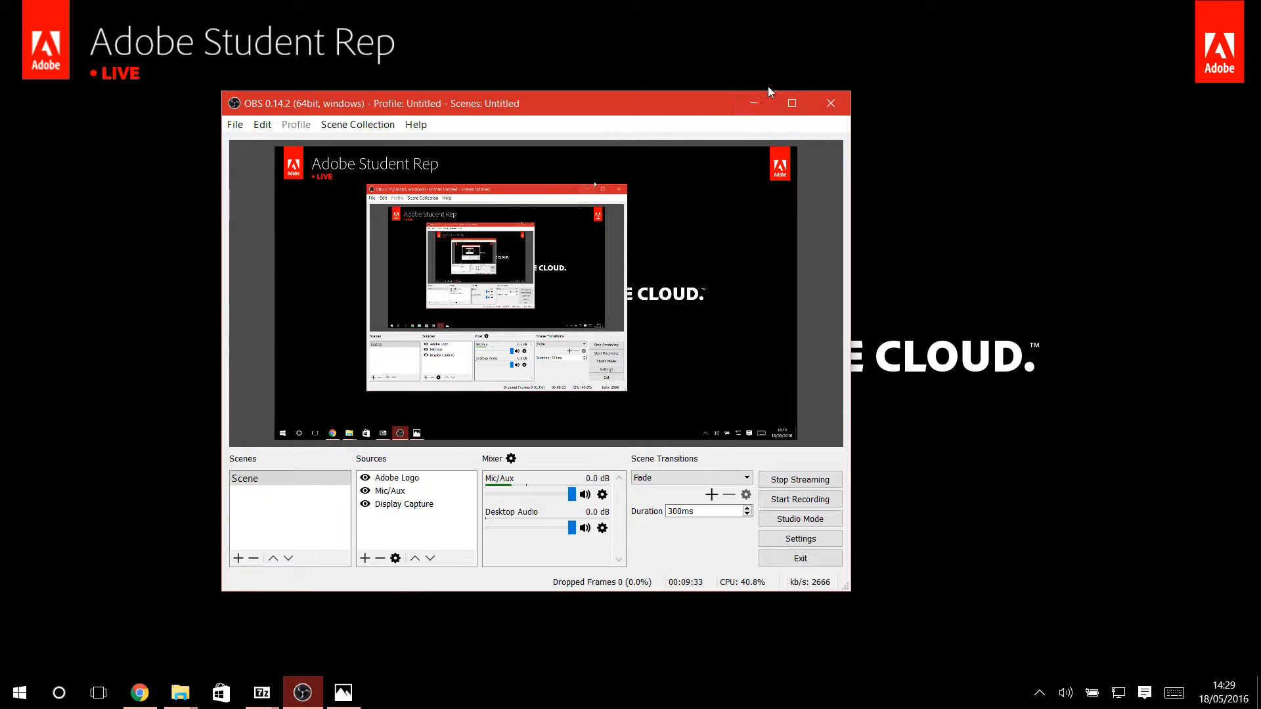
click(754, 103)
click(19, 693)
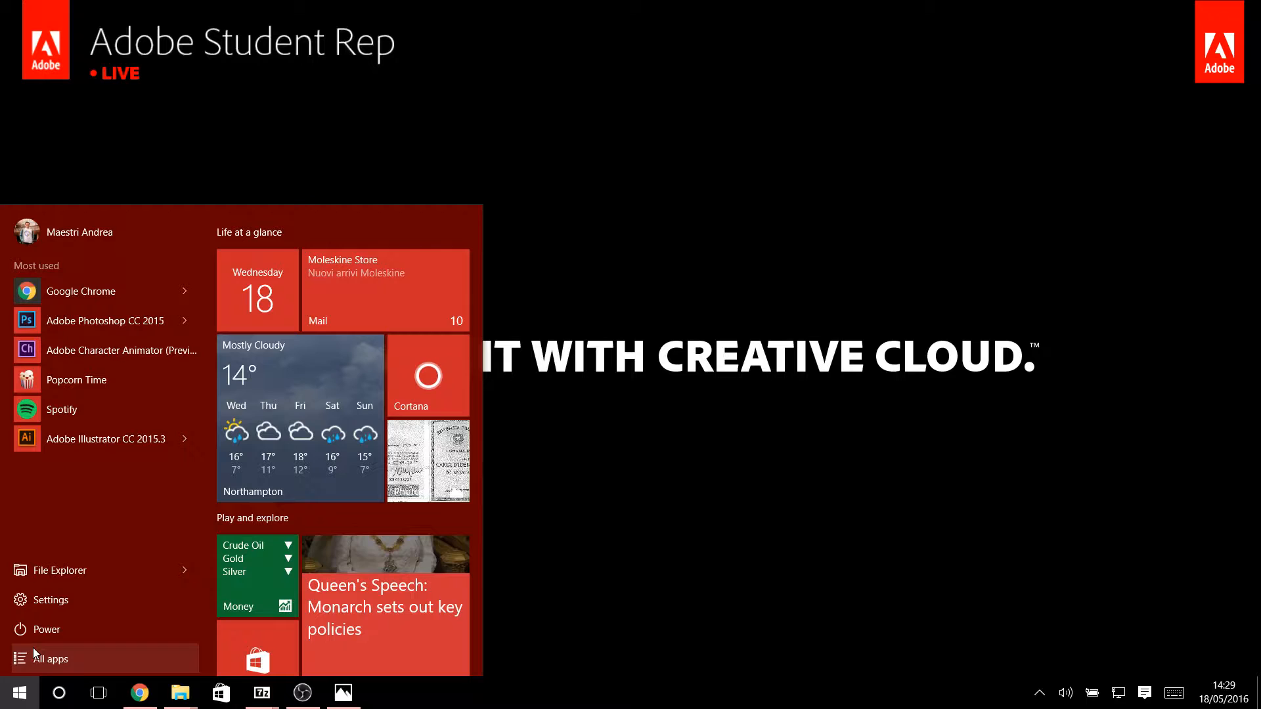
click(109, 314)
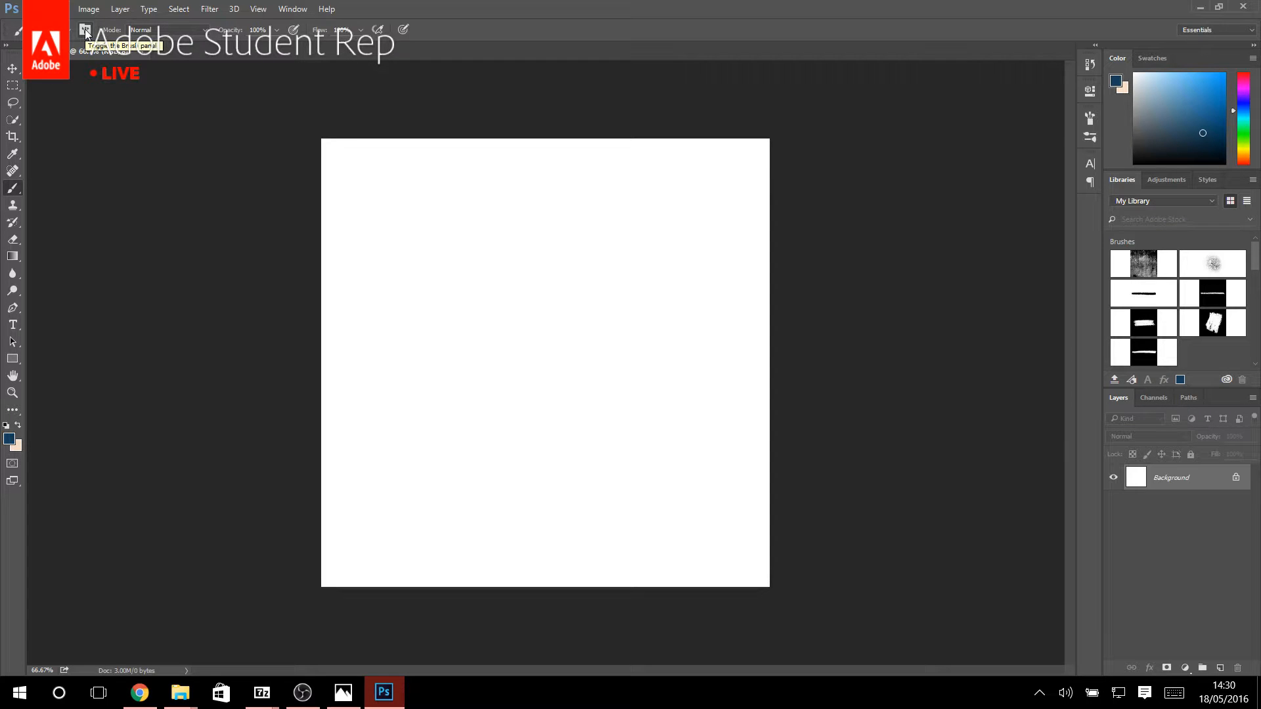
Show the brush tip settings and float them over the upper part of the blank canvas.
click(85, 30)
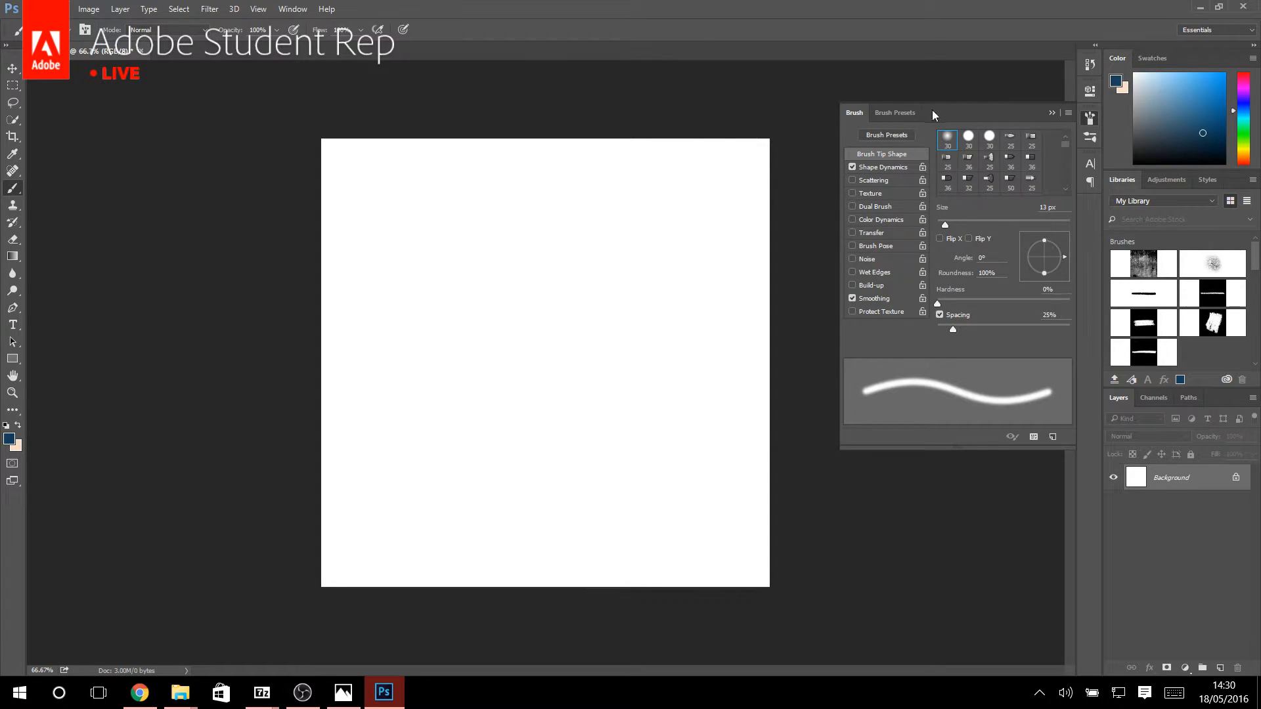
mouse_move(931, 109)
mouse_down()
mouse_move(527, 93)
mouse_move(558, 88)
mouse_up()
mouse_move(652, 61)
mouse_down()
mouse_move(676, 114)
mouse_move(671, 99)
mouse_up()
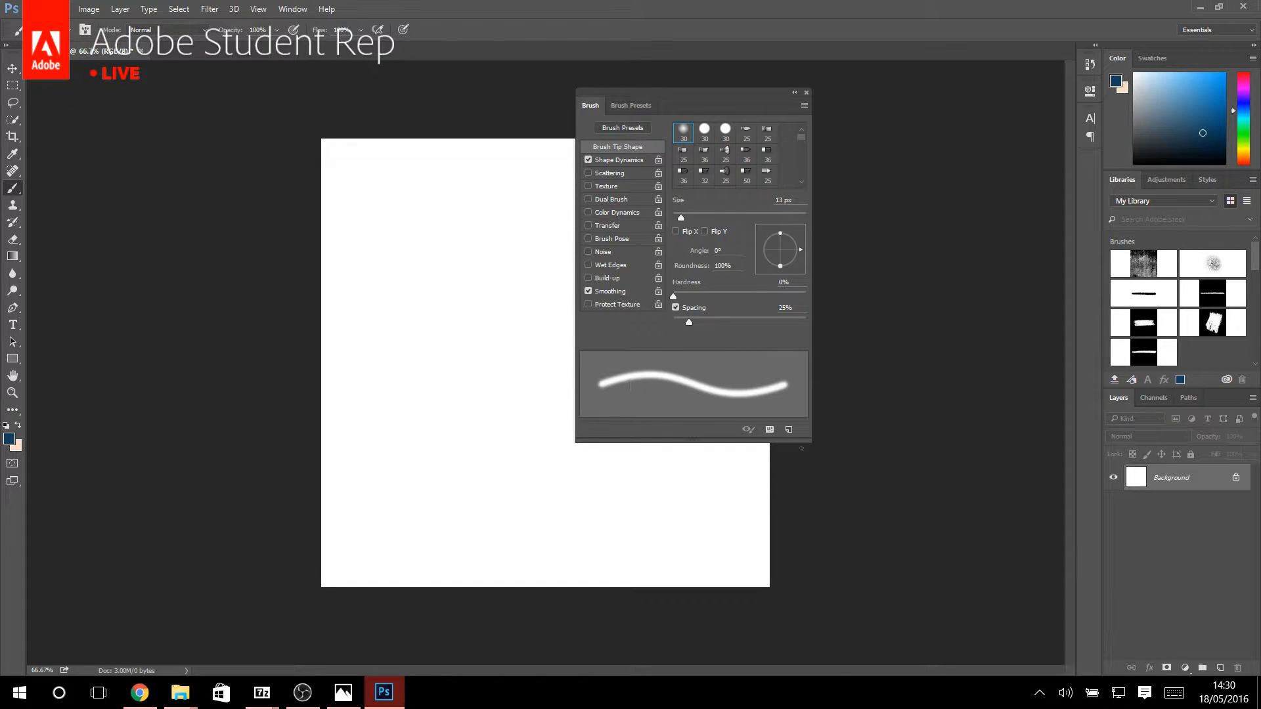
Add a new layer, reset the foreground color to black, and paint freehand test strokes with the soft 13 px brush.
click(1220, 667)
key(d)
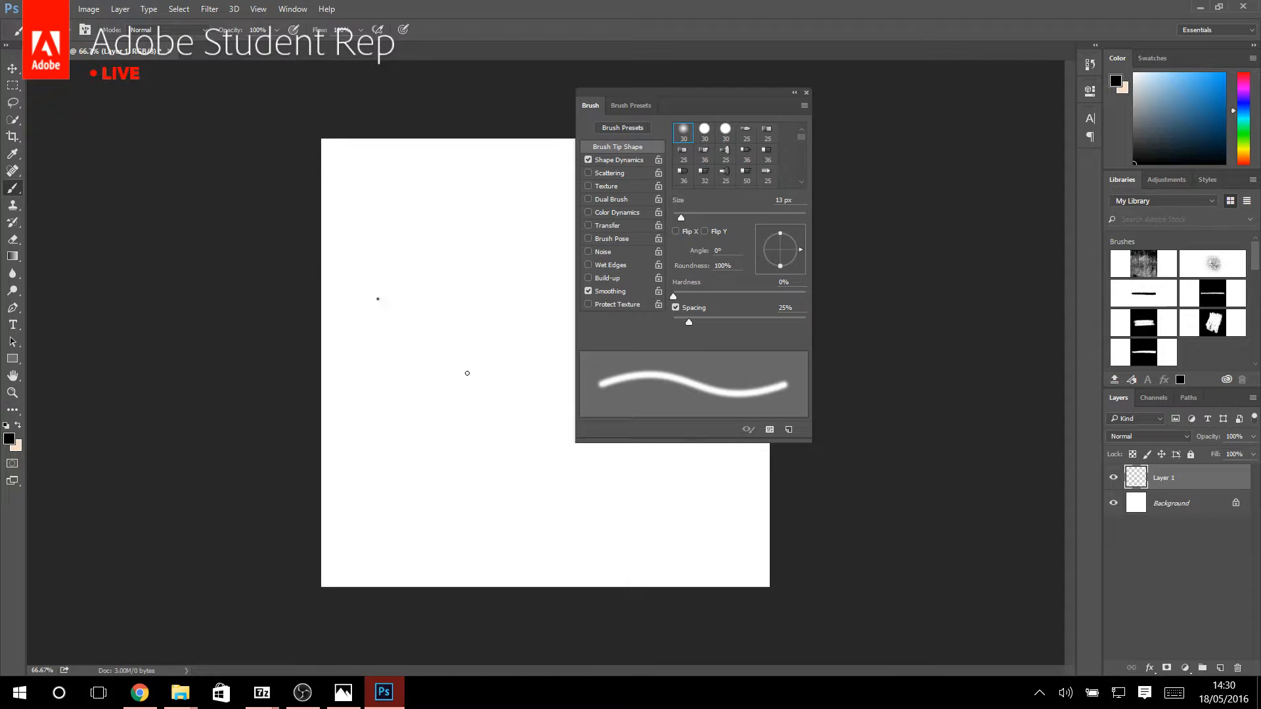
drag(467, 373, 647, 521)
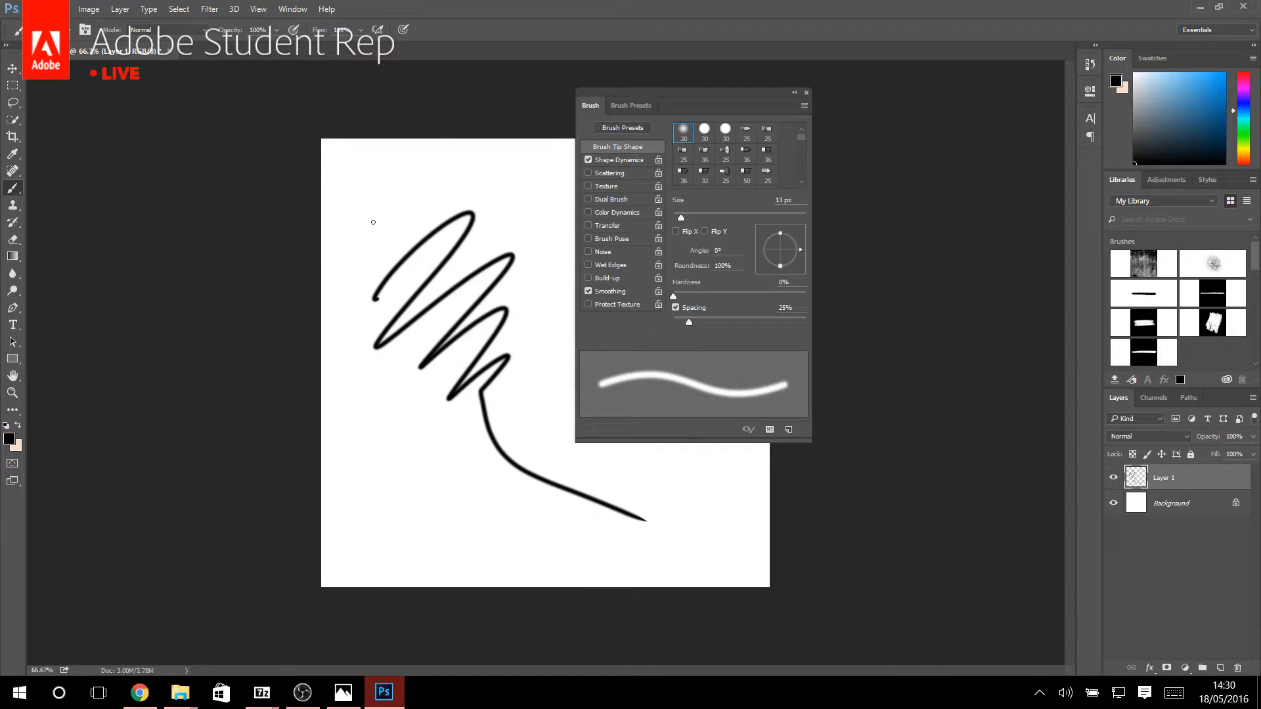
drag(533, 503, 375, 199)
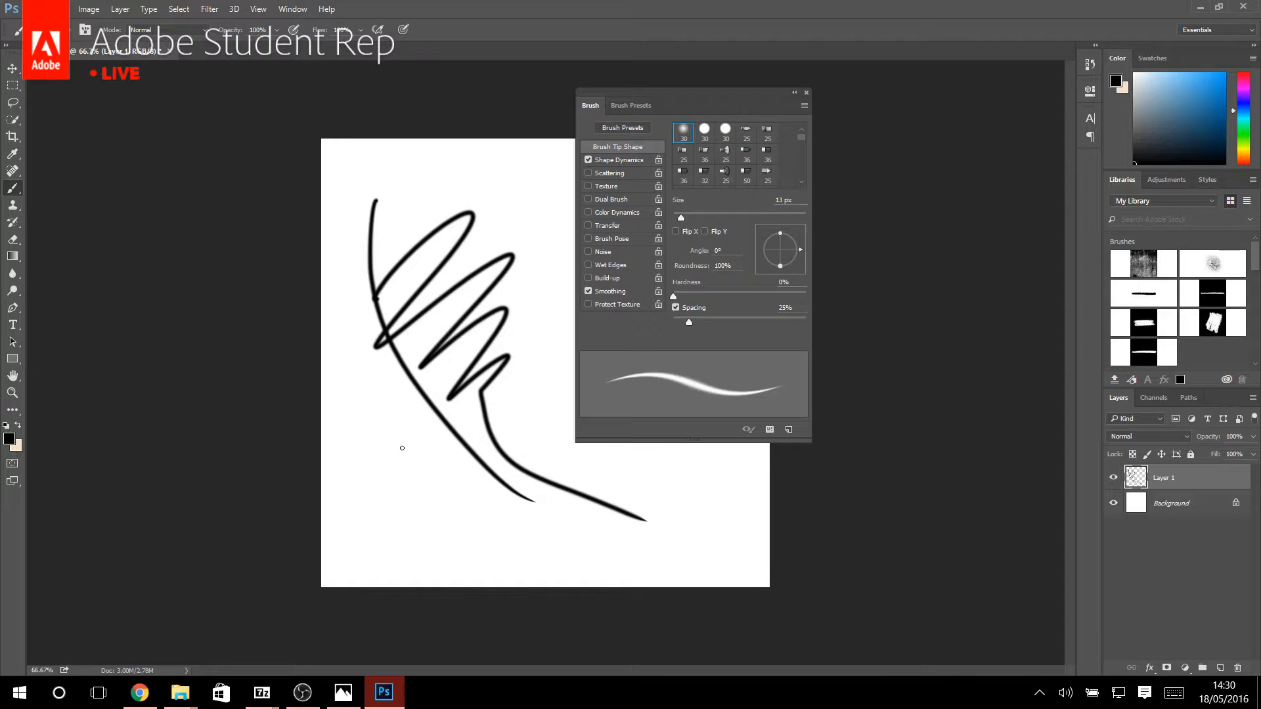
drag(402, 448, 532, 496)
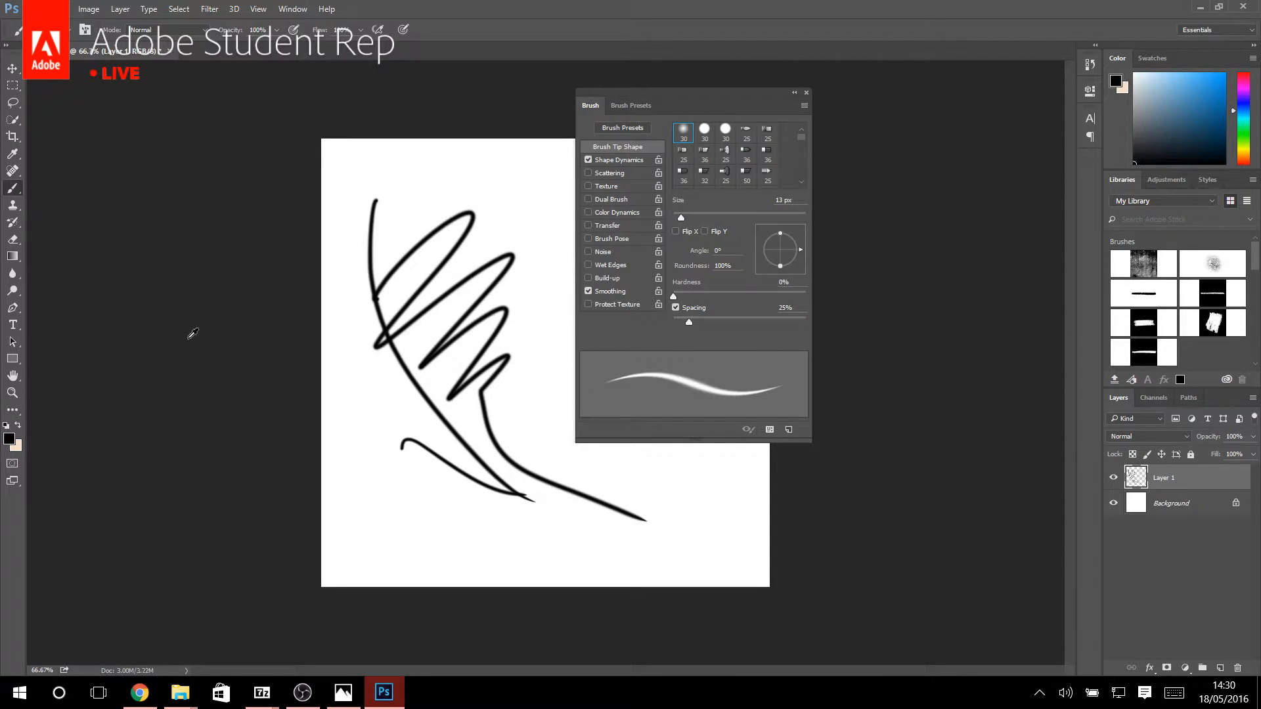
scroll(197, 341, up, 2)
scroll(726, 572, up, 2)
scroll(766, 611, up, 1)
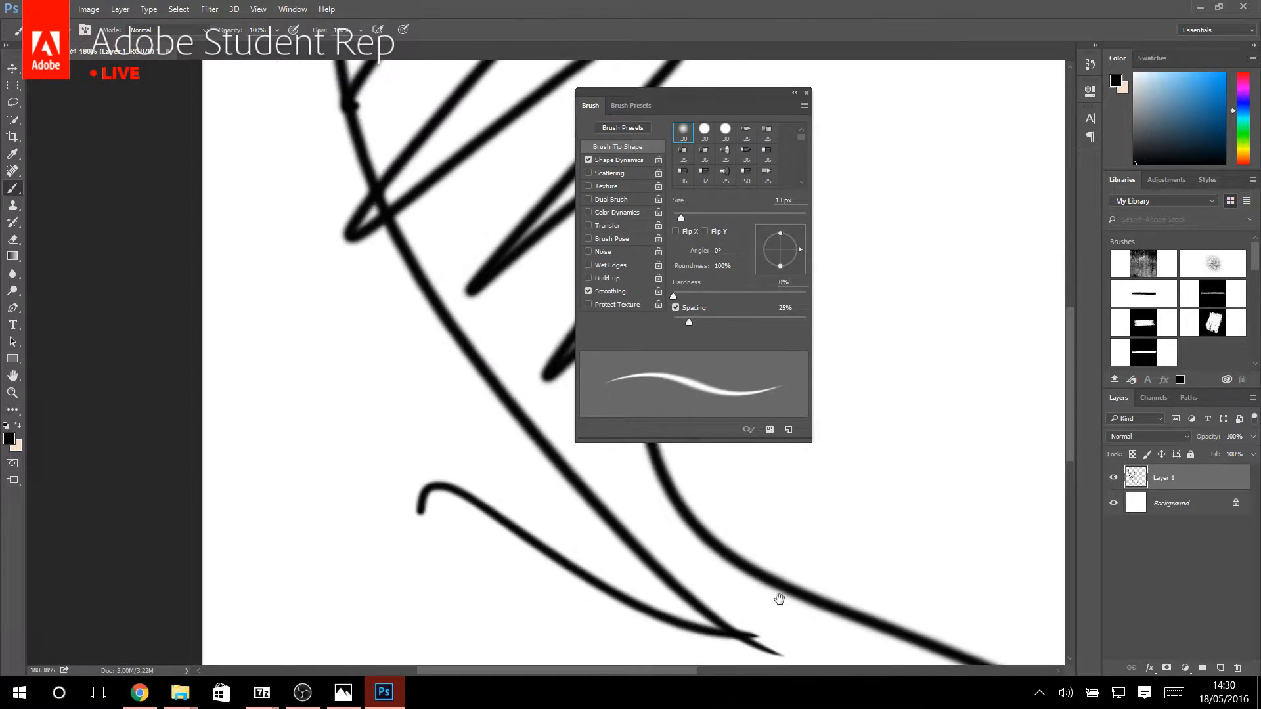
Paint a few more curved freehand strokes near the canvas's lower edge and delete the layer holding the test strokes.
mouse_move(774, 596)
mouse_down()
mouse_move(509, 378)
mouse_move(363, 299)
mouse_move(345, 328)
mouse_up()
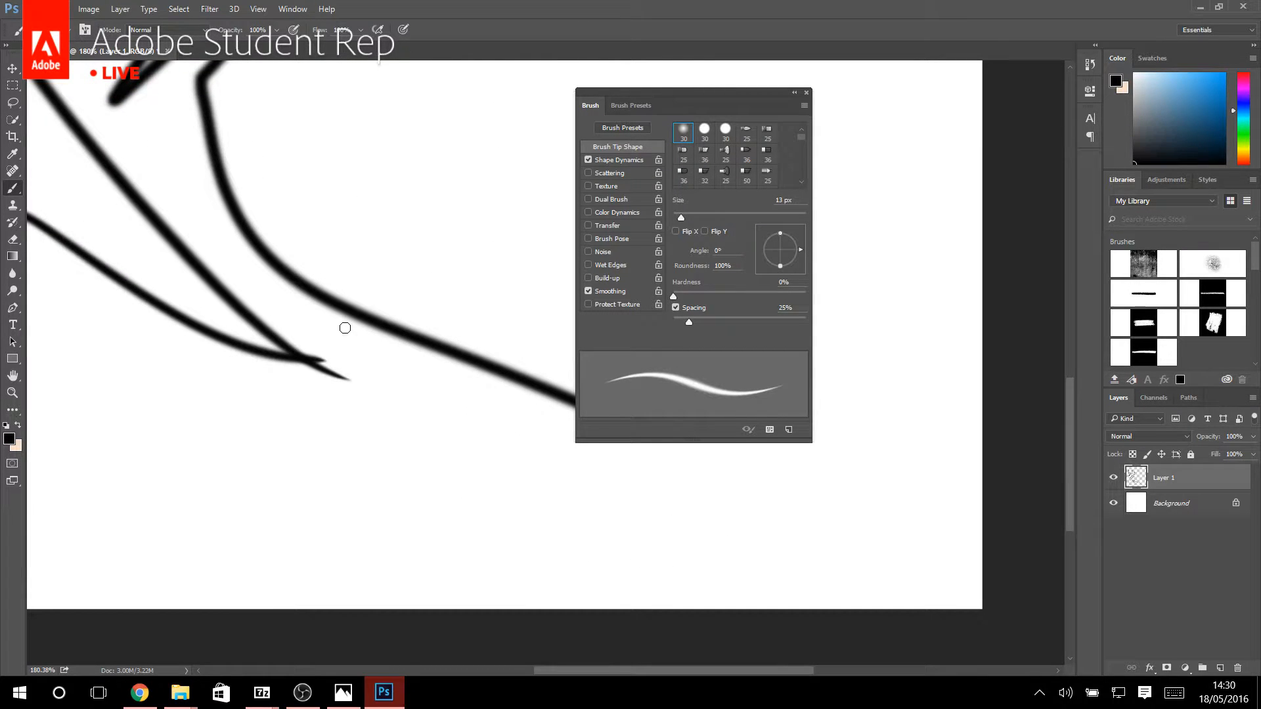
drag(232, 264, 513, 372)
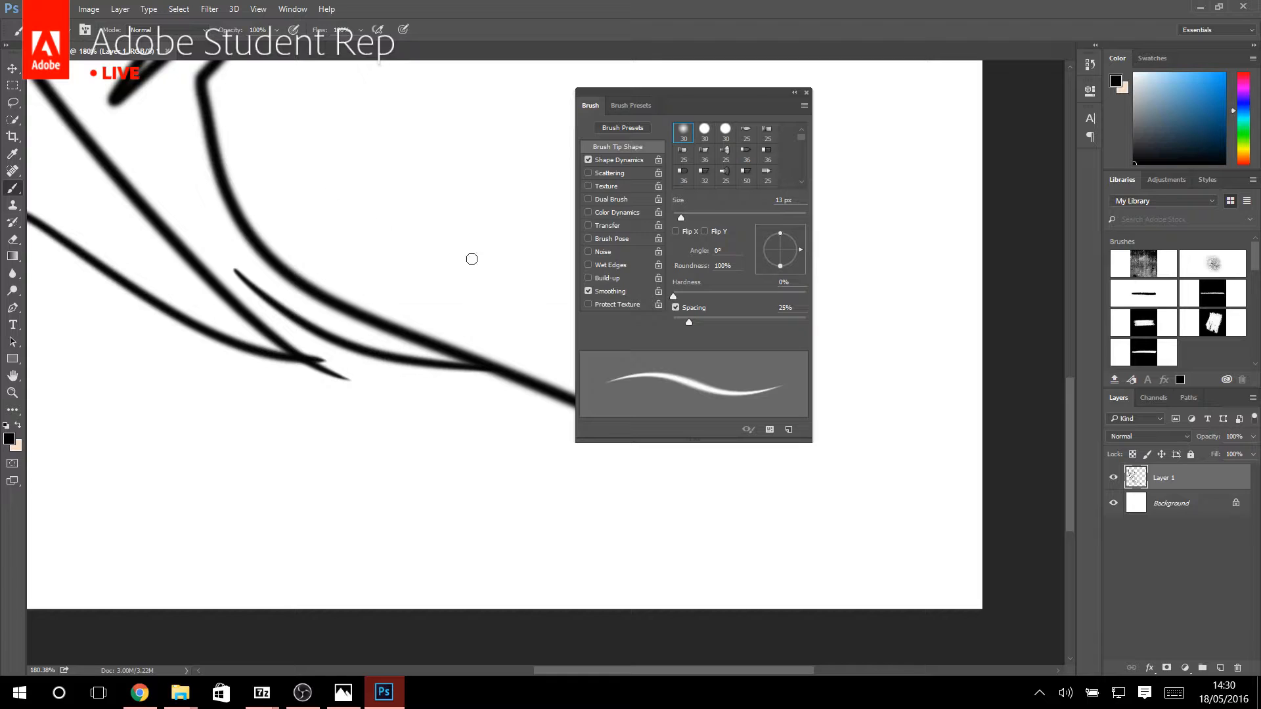
drag(472, 258, 439, 342)
drag(338, 154, 444, 274)
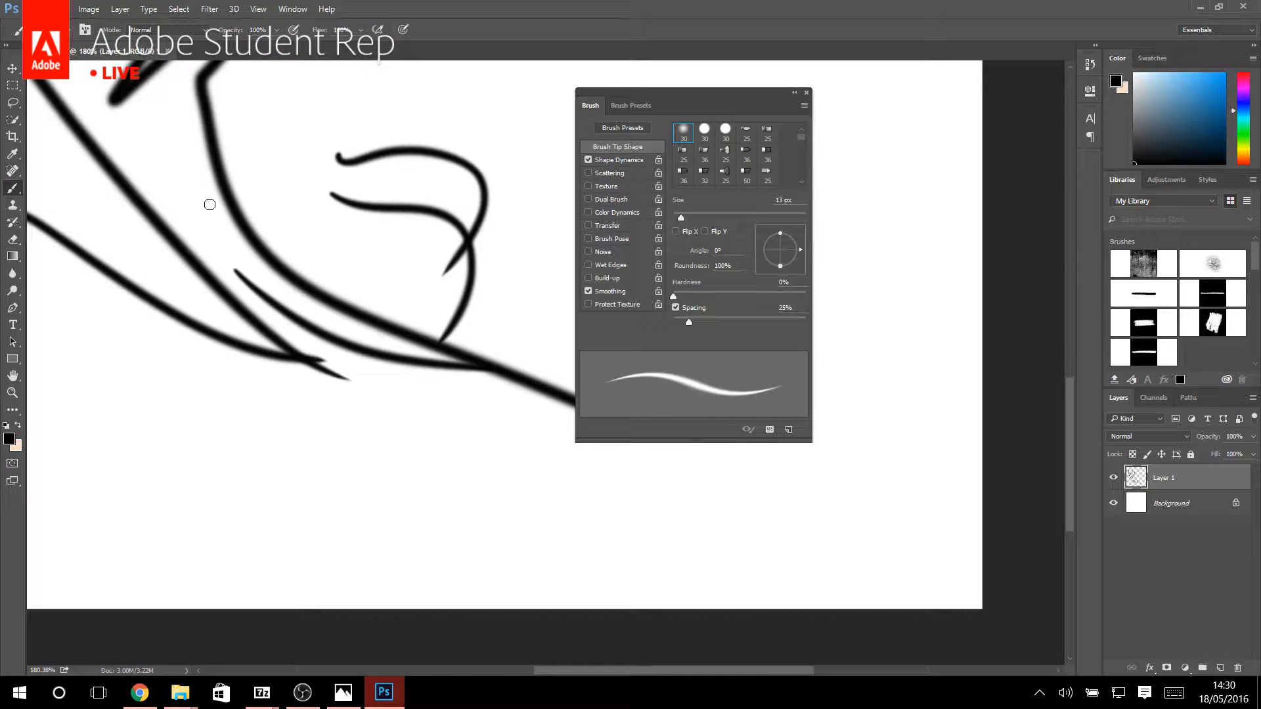
click(1238, 667)
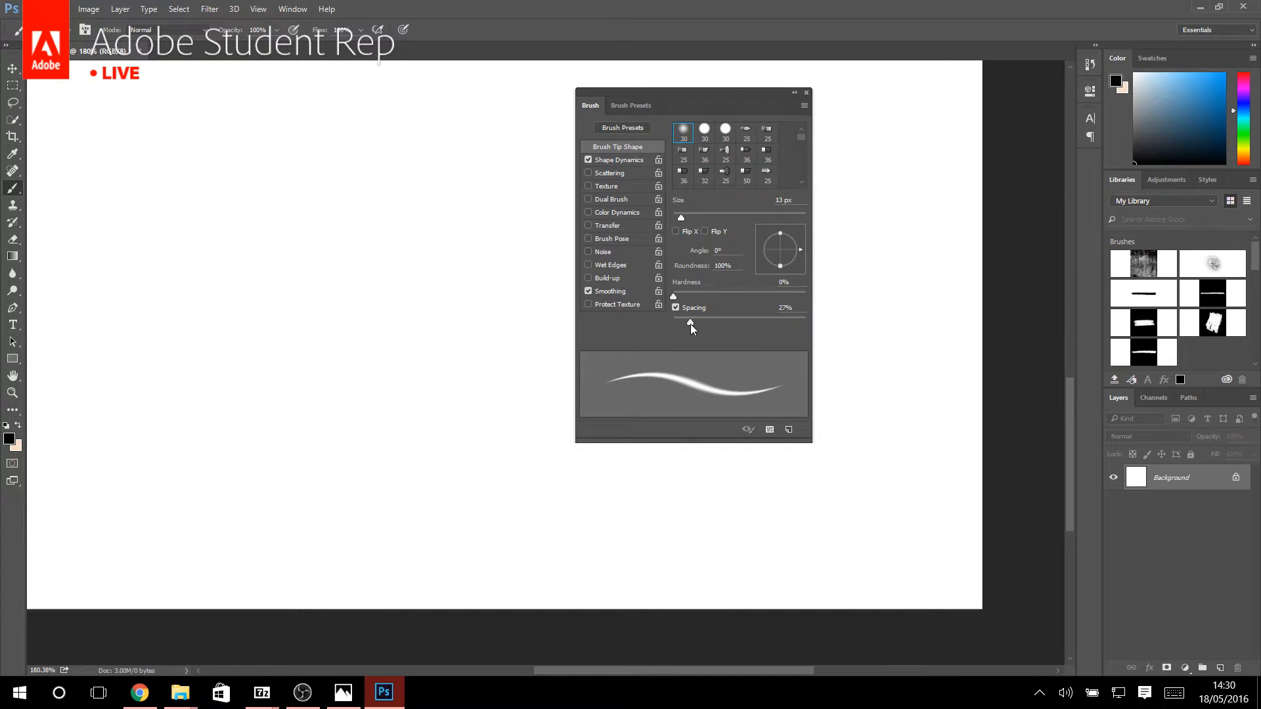
Set the brush tip's spacing to 1% and its hardness to 100%.
drag(691, 324, 510, 326)
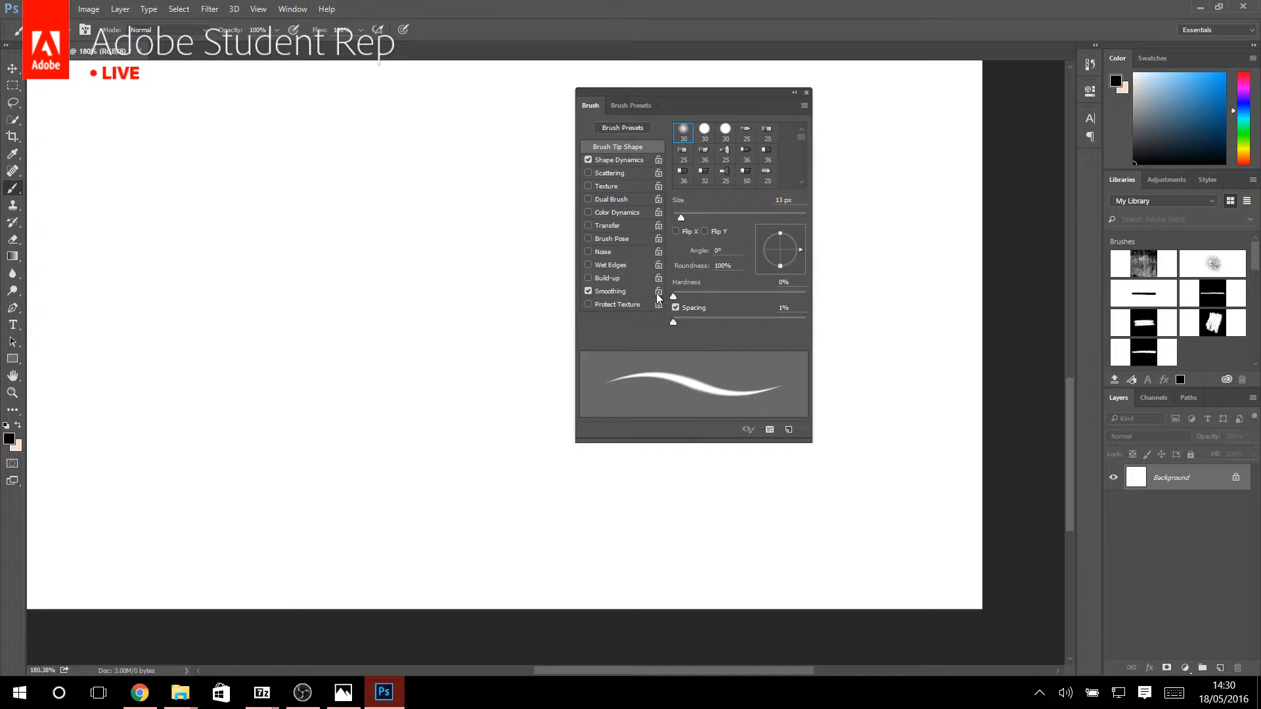
drag(673, 298, 1005, 297)
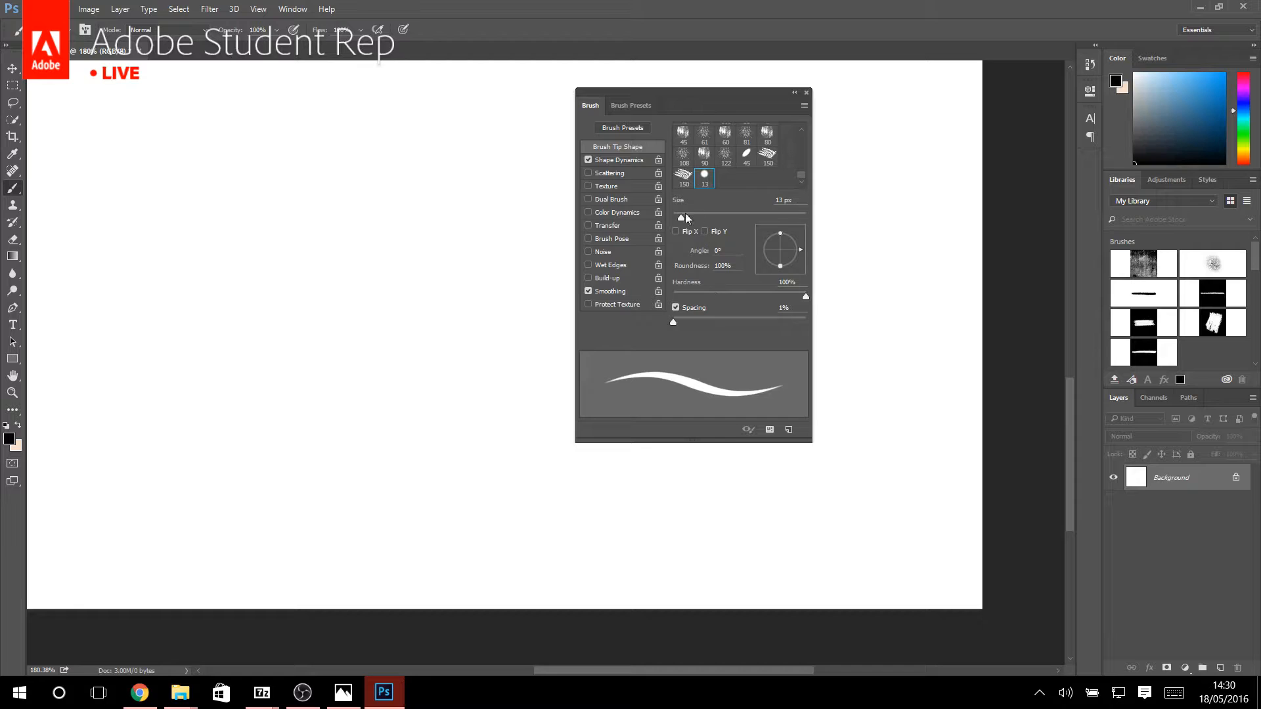
Check the size control in Shape Dynamics, and enable Transfer with opacity jitter controlled by Pen Pressure.
click(608, 163)
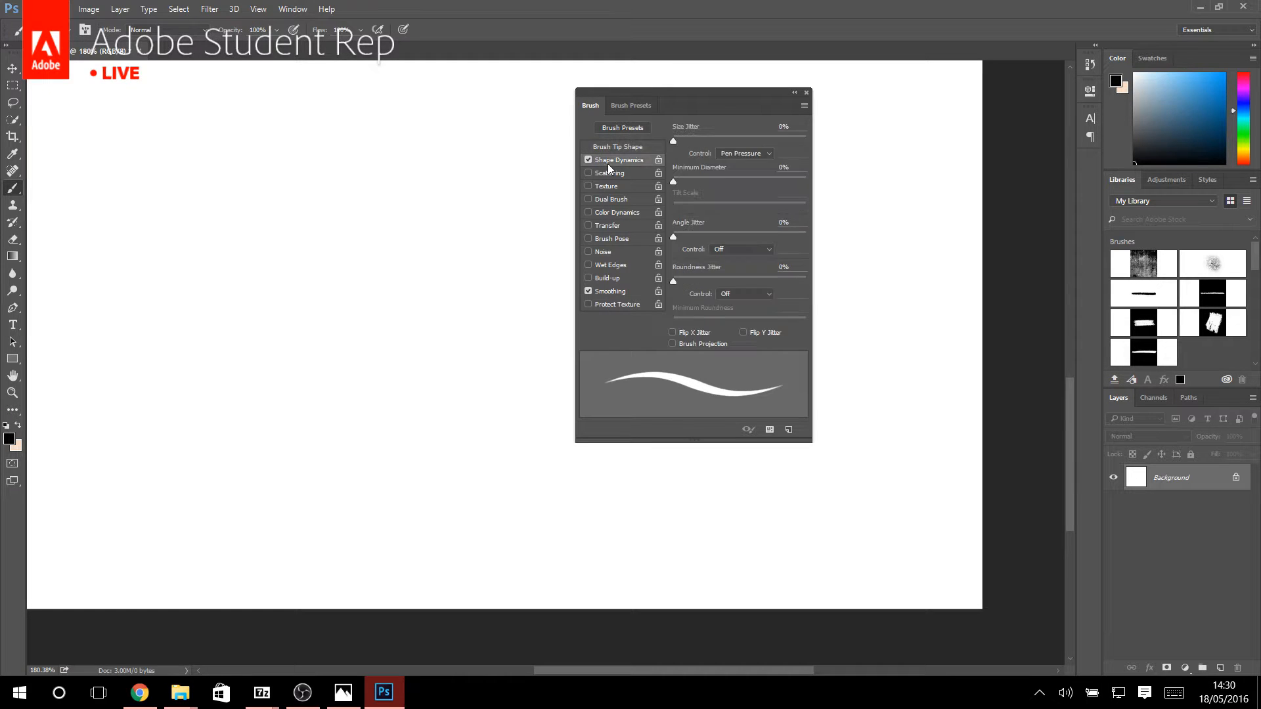
click(761, 156)
click(609, 226)
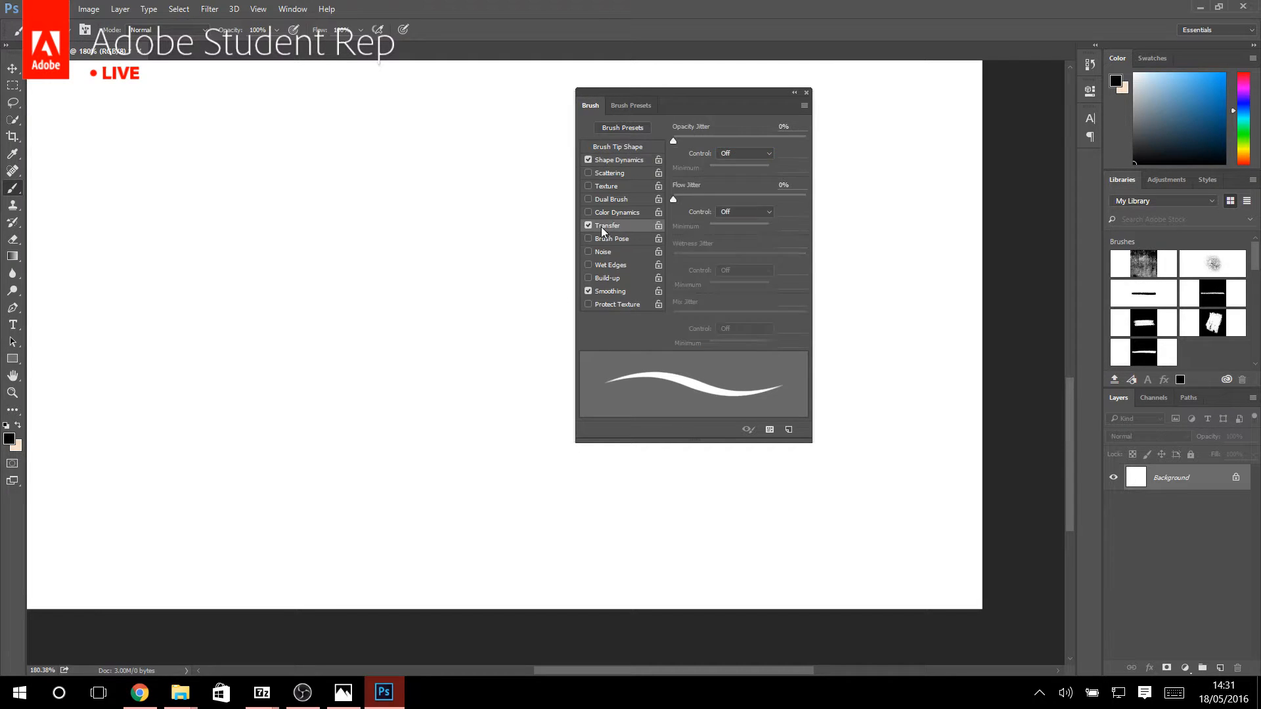
click(733, 155)
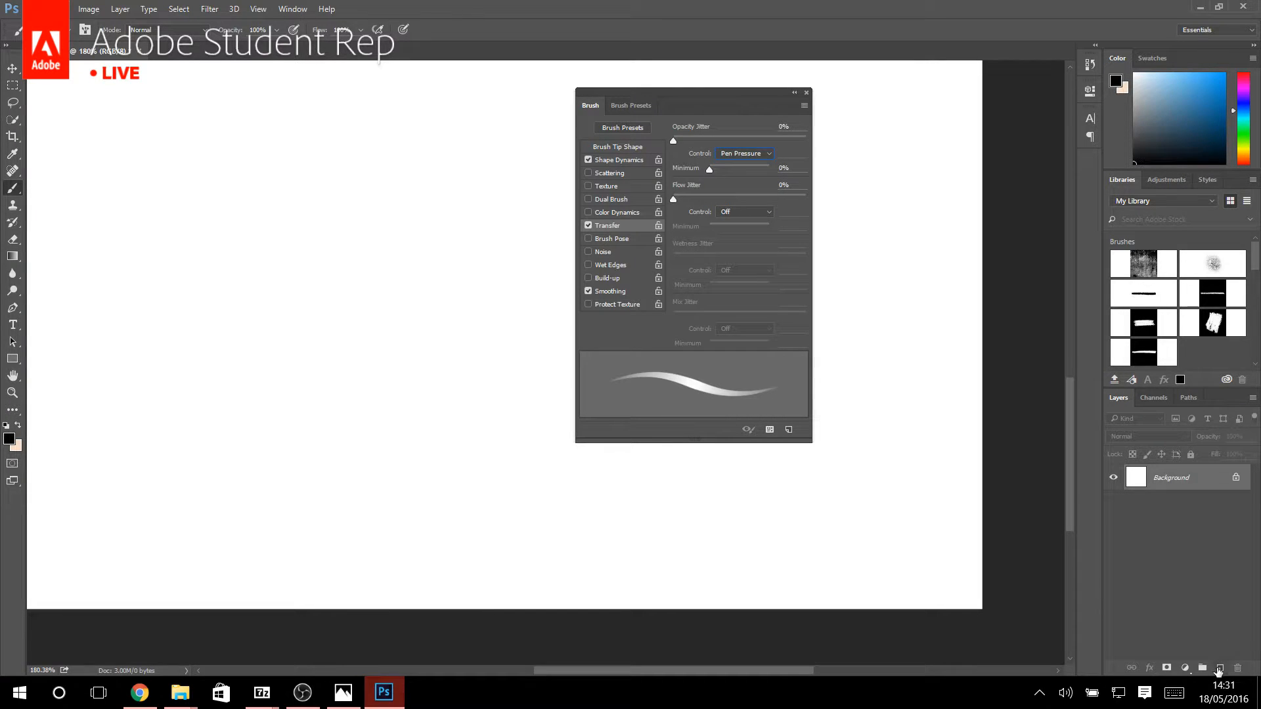
Test the pressure-controlled opacity with light and heavy freehand strokes on a new layer, and delete that layer.
click(1219, 668)
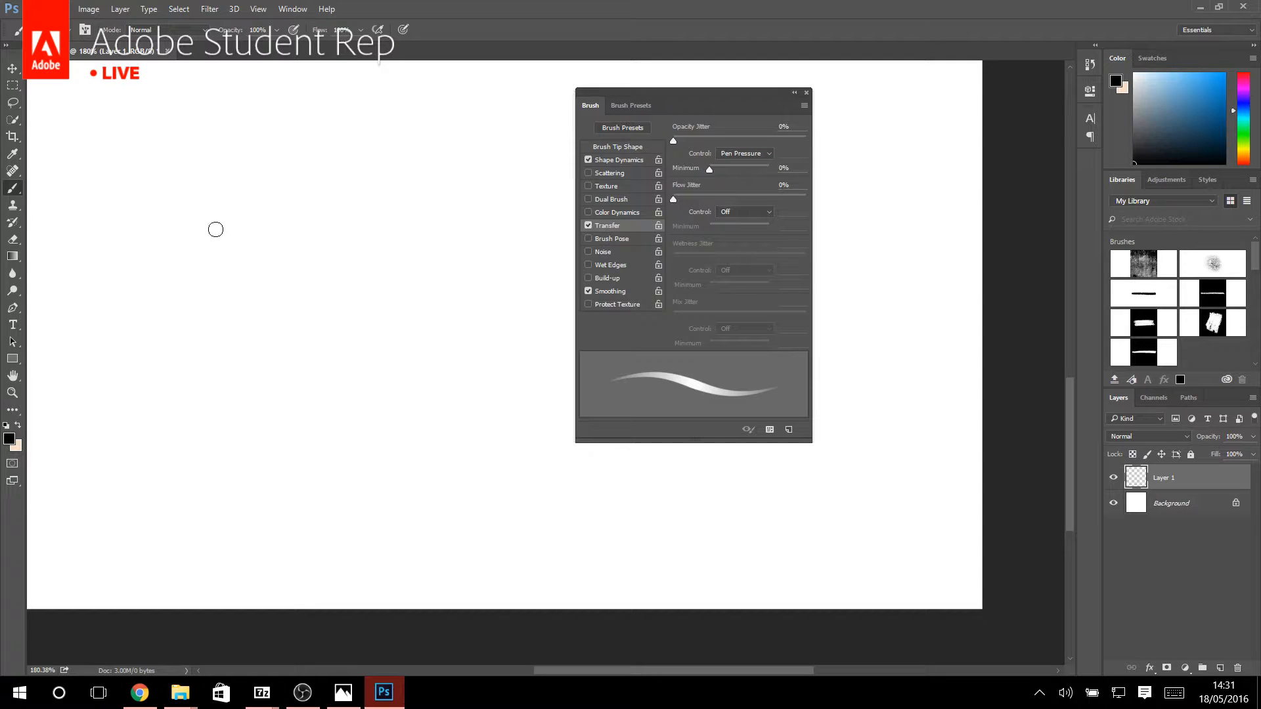
mouse_move(197, 208)
mouse_down()
mouse_move(256, 256)
mouse_move(293, 234)
mouse_move(348, 333)
mouse_up()
mouse_move(330, 167)
mouse_down()
mouse_move(379, 270)
mouse_move(410, 252)
mouse_move(482, 303)
mouse_up()
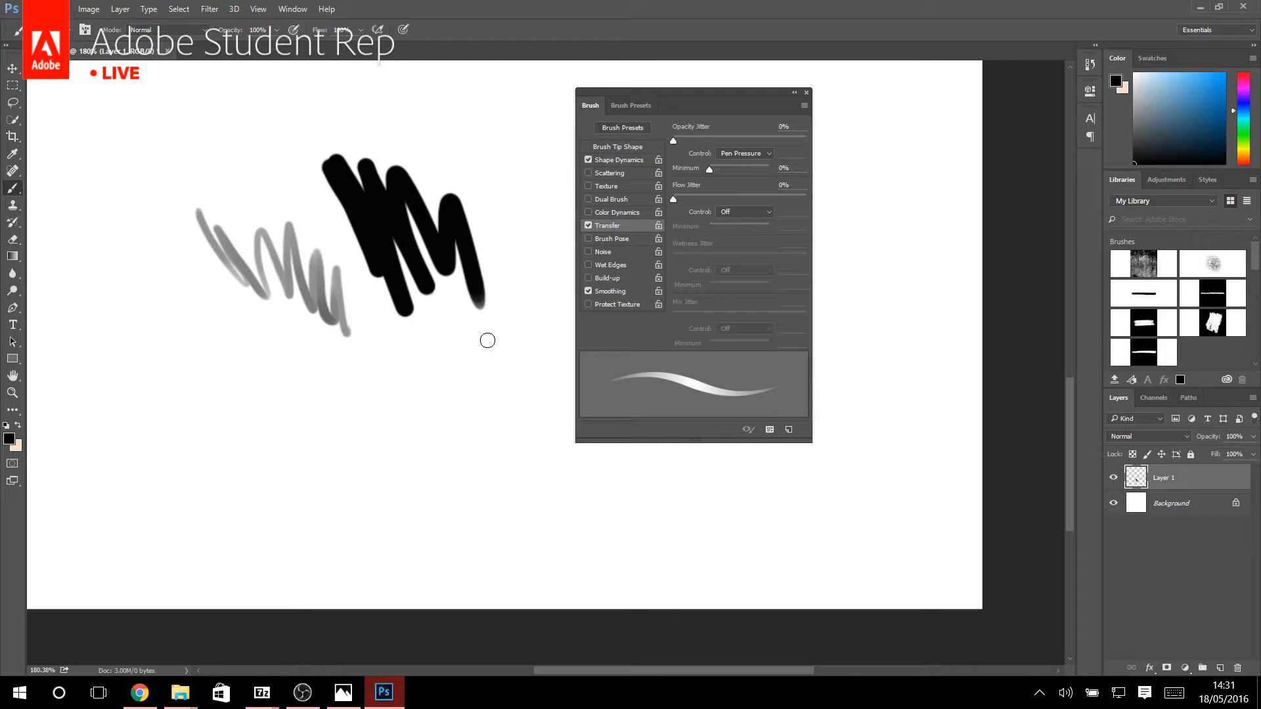
drag(183, 489, 630, 534)
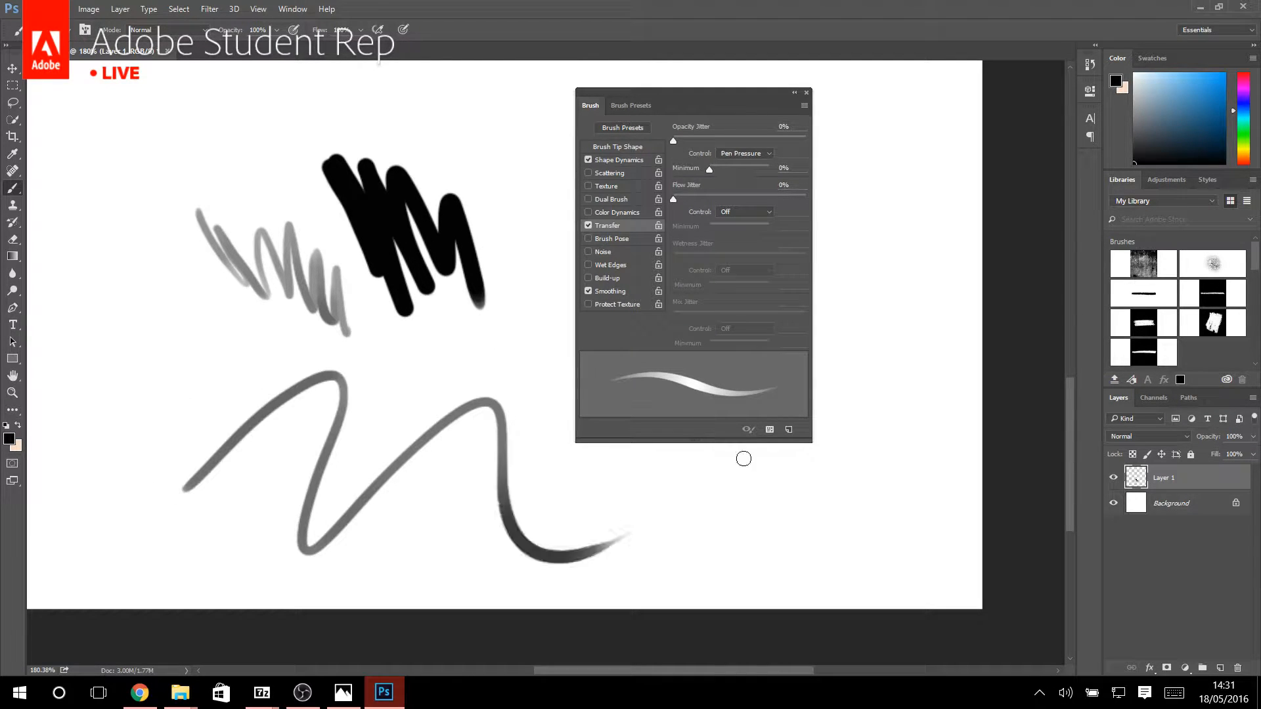
drag(132, 185, 792, 369)
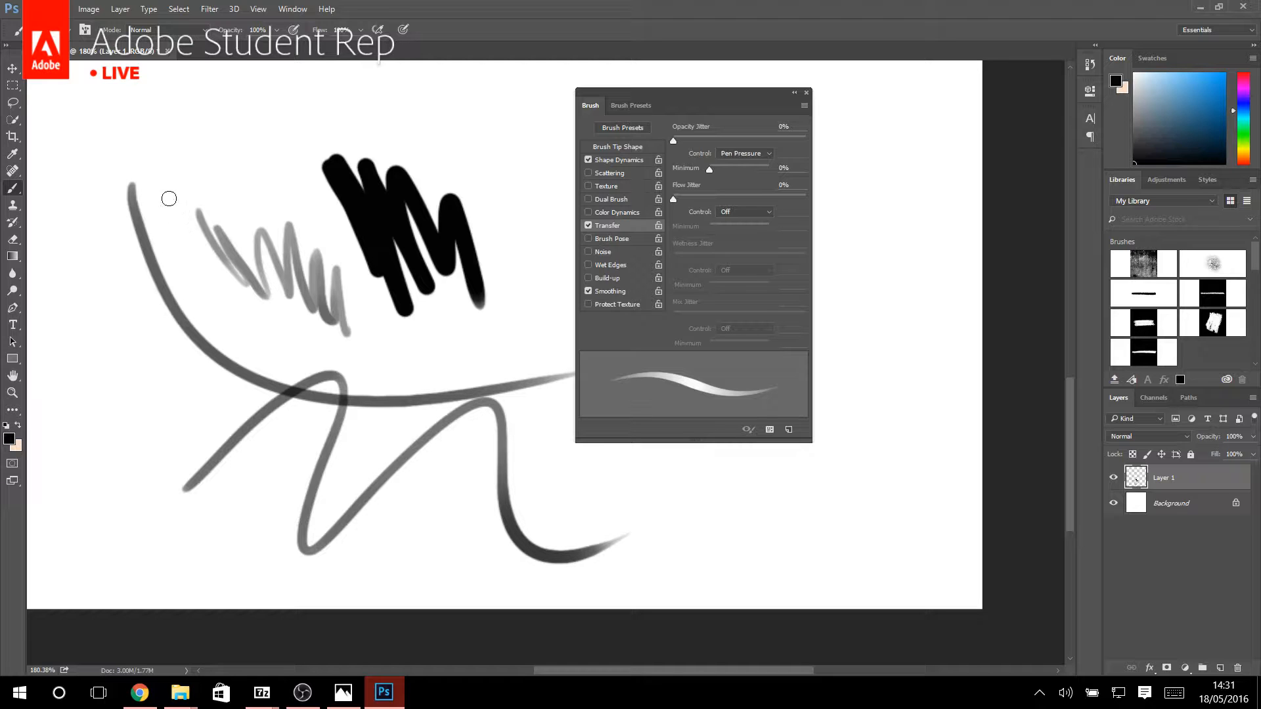
drag(166, 187, 578, 352)
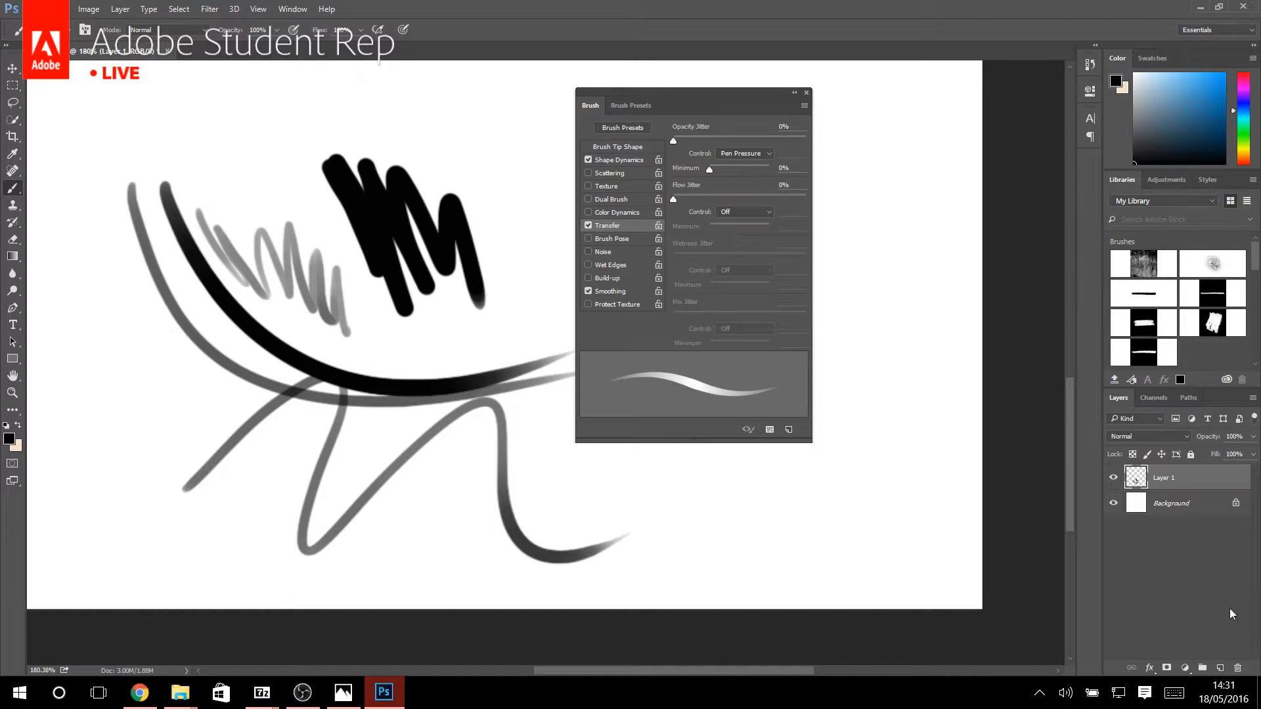
click(1237, 667)
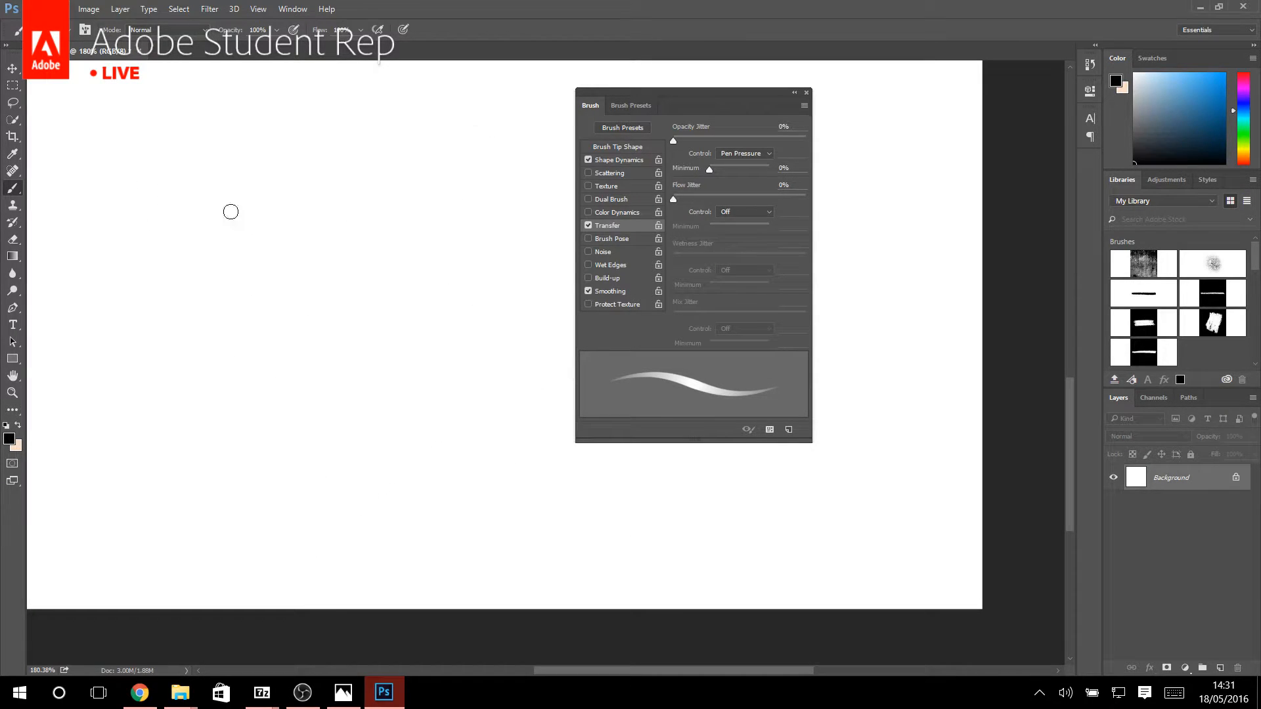
Enable Texture for the brush and choose a black-and-white horizontal stripe pattern.
click(588, 186)
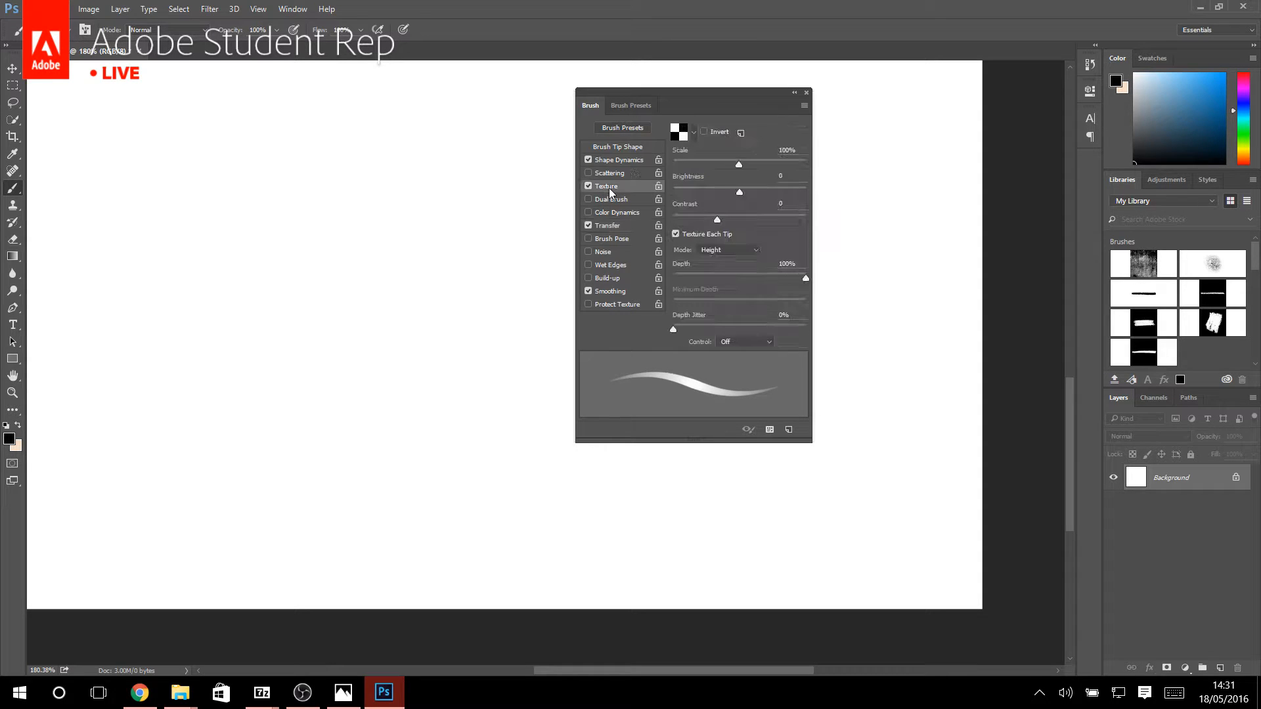
click(697, 134)
scroll(682, 190, down, 1)
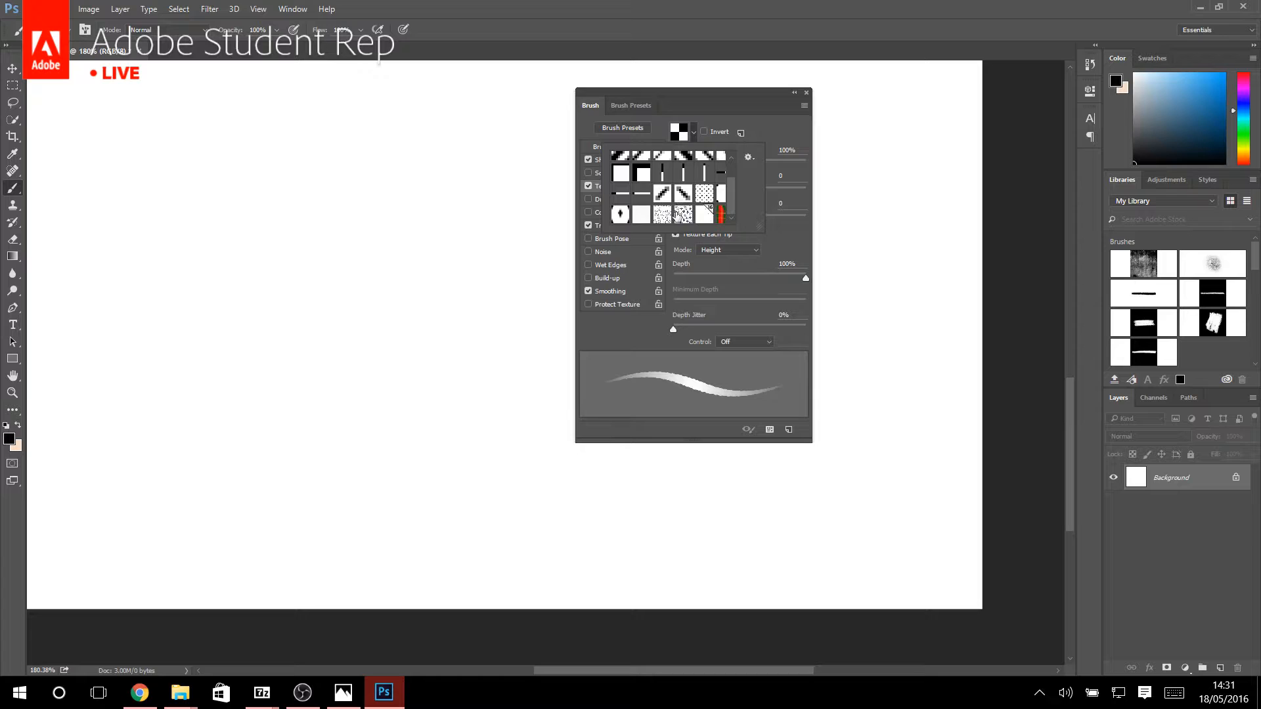
scroll(682, 195, up, 2)
click(683, 162)
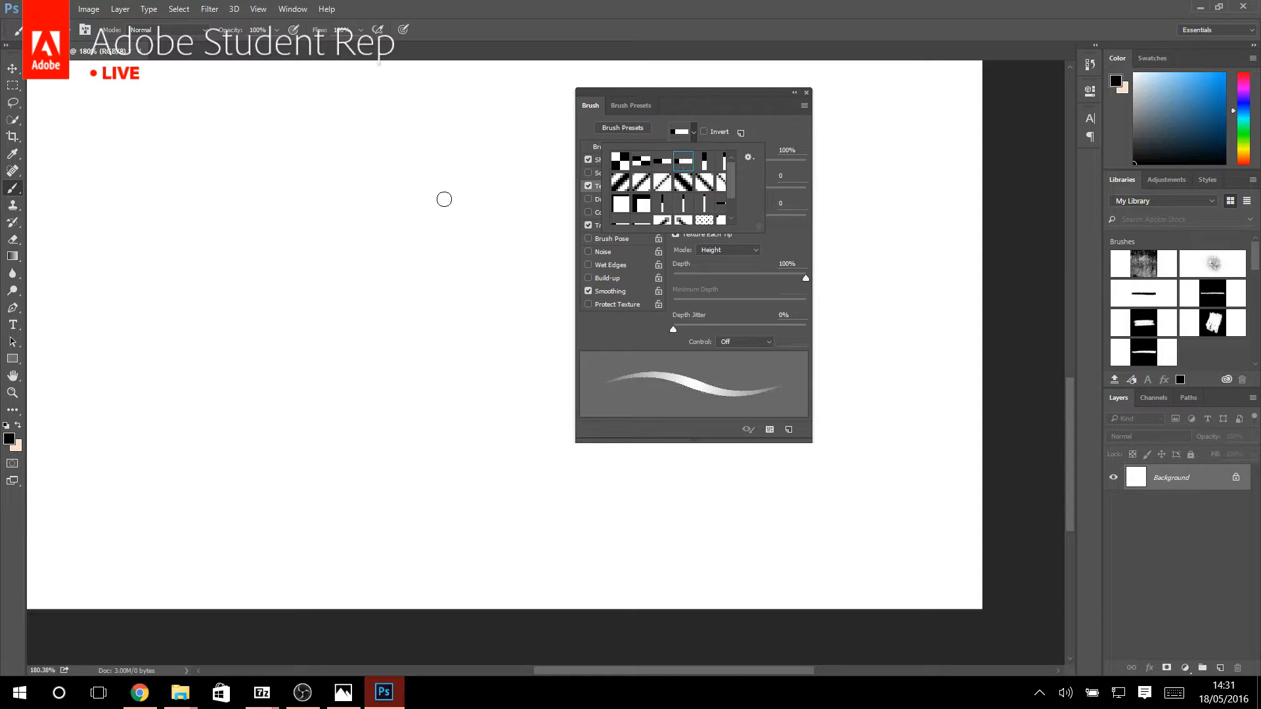
Paint a zigzag stroke with the striped texture on a new layer and delete that layer.
click(1221, 669)
click(1222, 669)
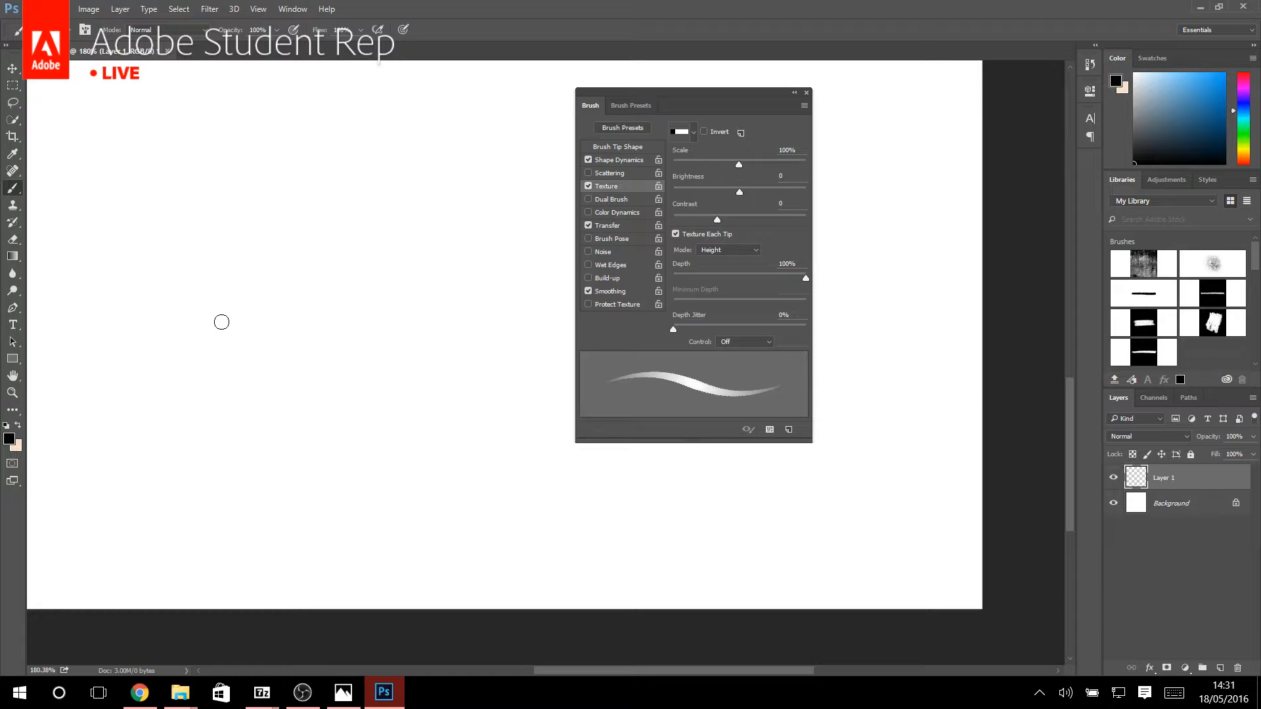
mouse_move(222, 321)
mouse_down()
mouse_move(388, 326)
mouse_move(386, 440)
mouse_up()
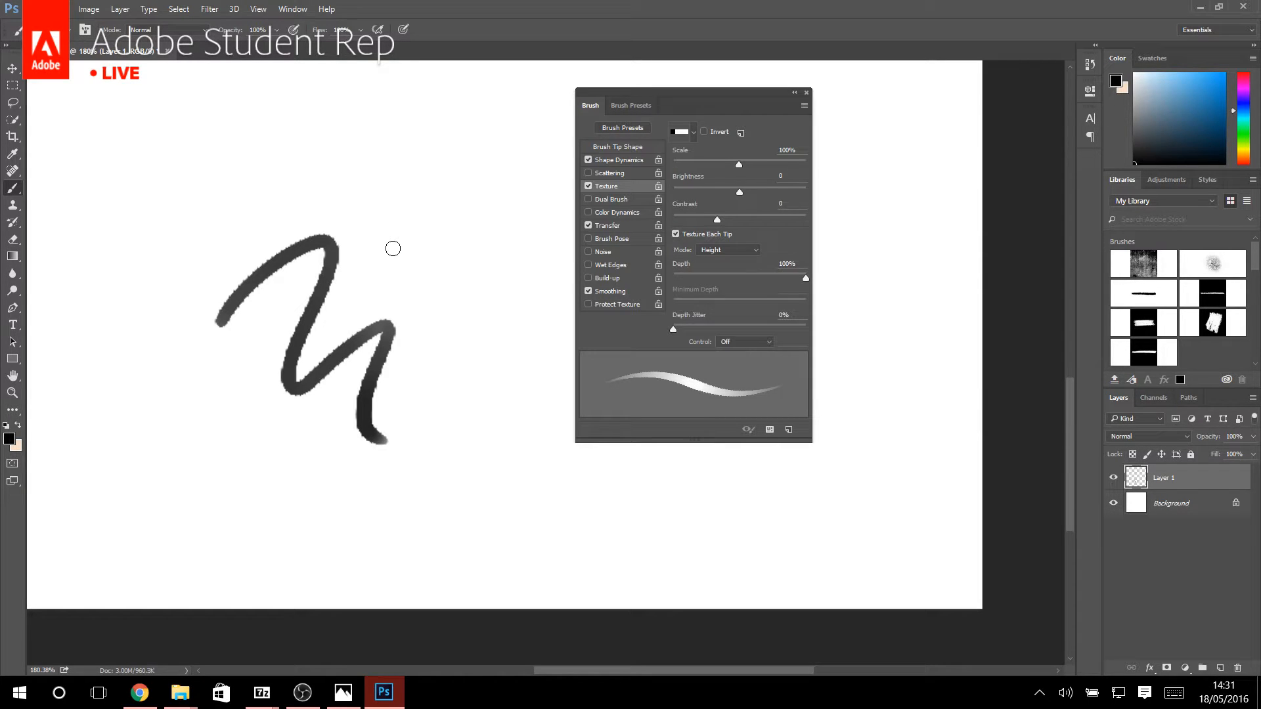
drag(1236, 467, 1238, 674)
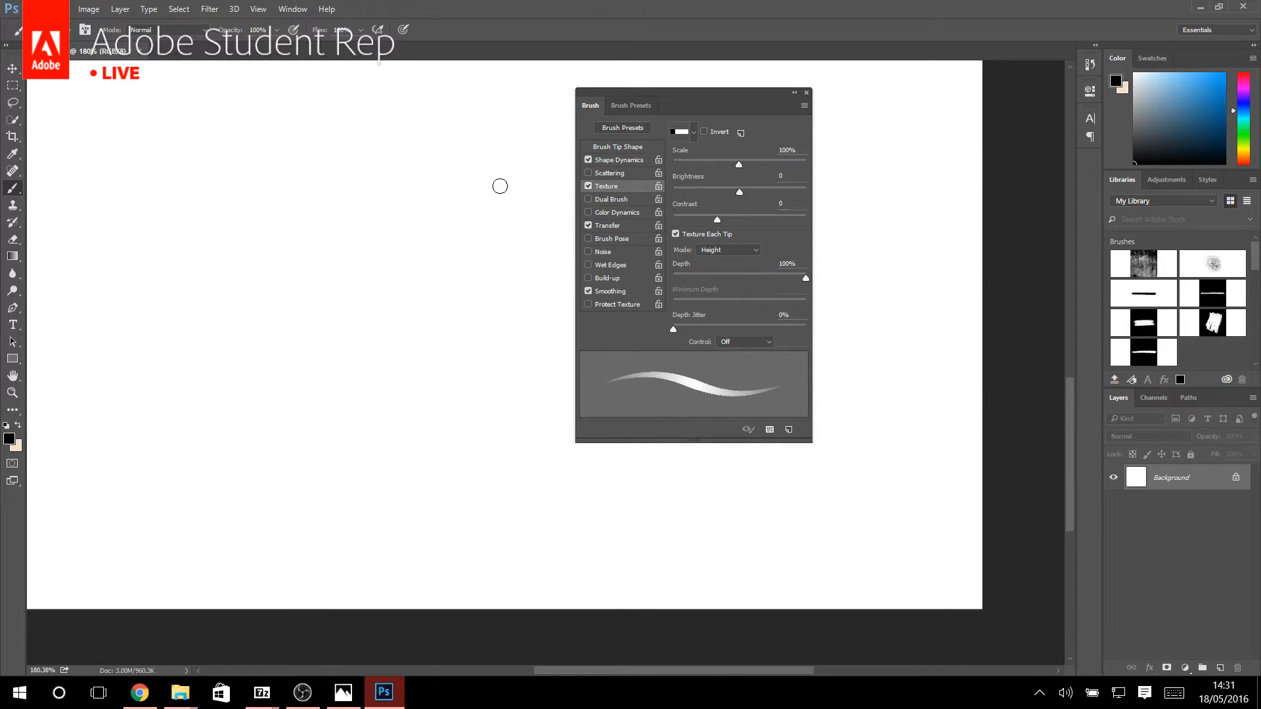
Replace the texture patterns with the Artists Brushes Canvas set, saving the current patterns as Untitled Patterns.
click(691, 133)
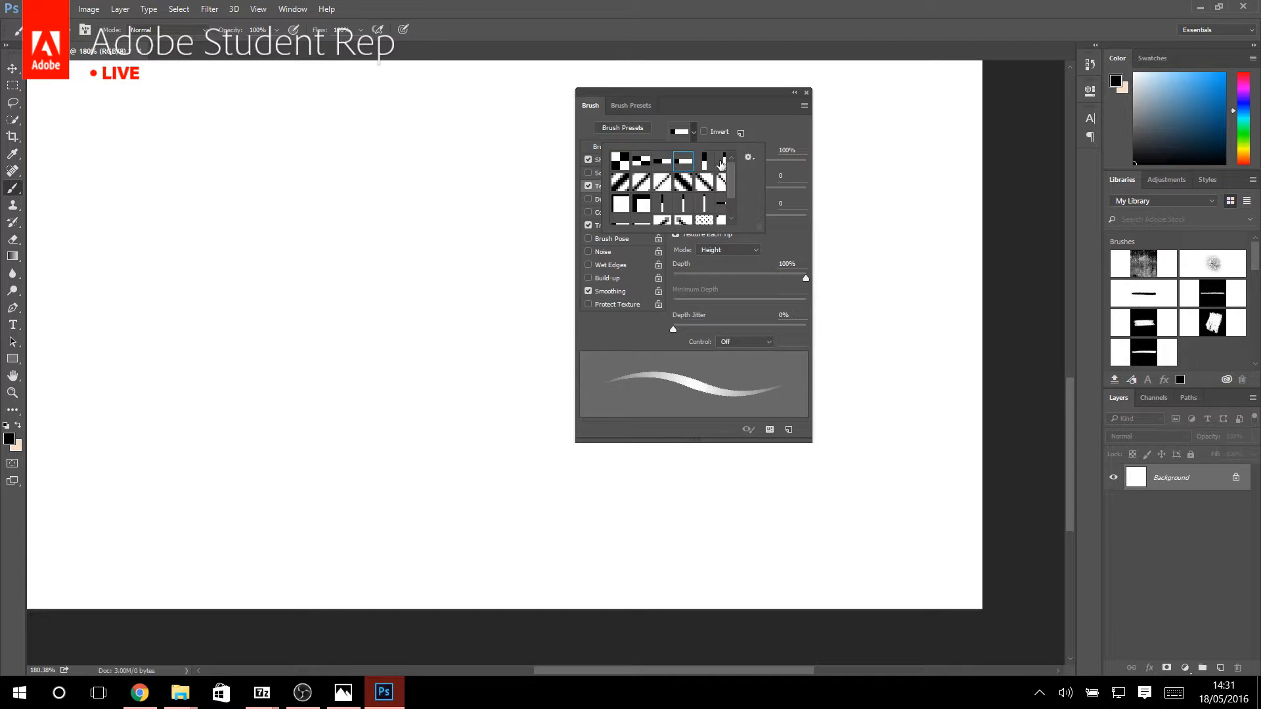
click(750, 158)
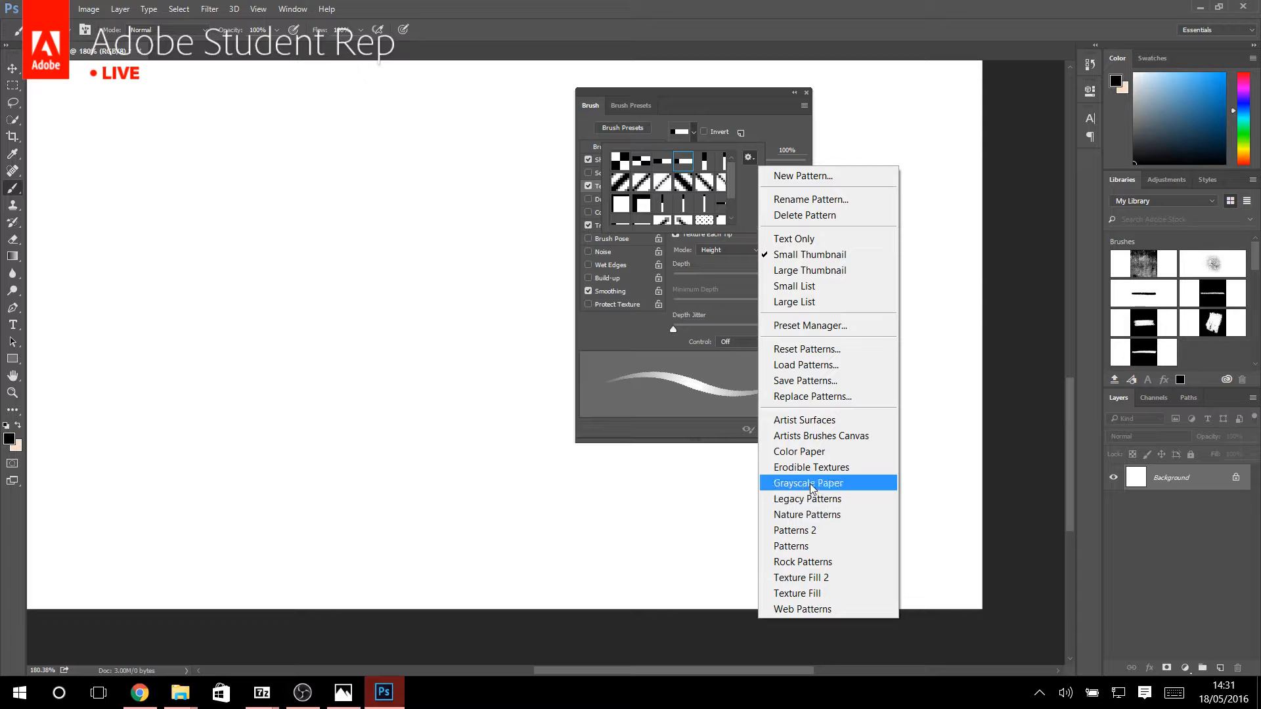
click(817, 436)
click(597, 263)
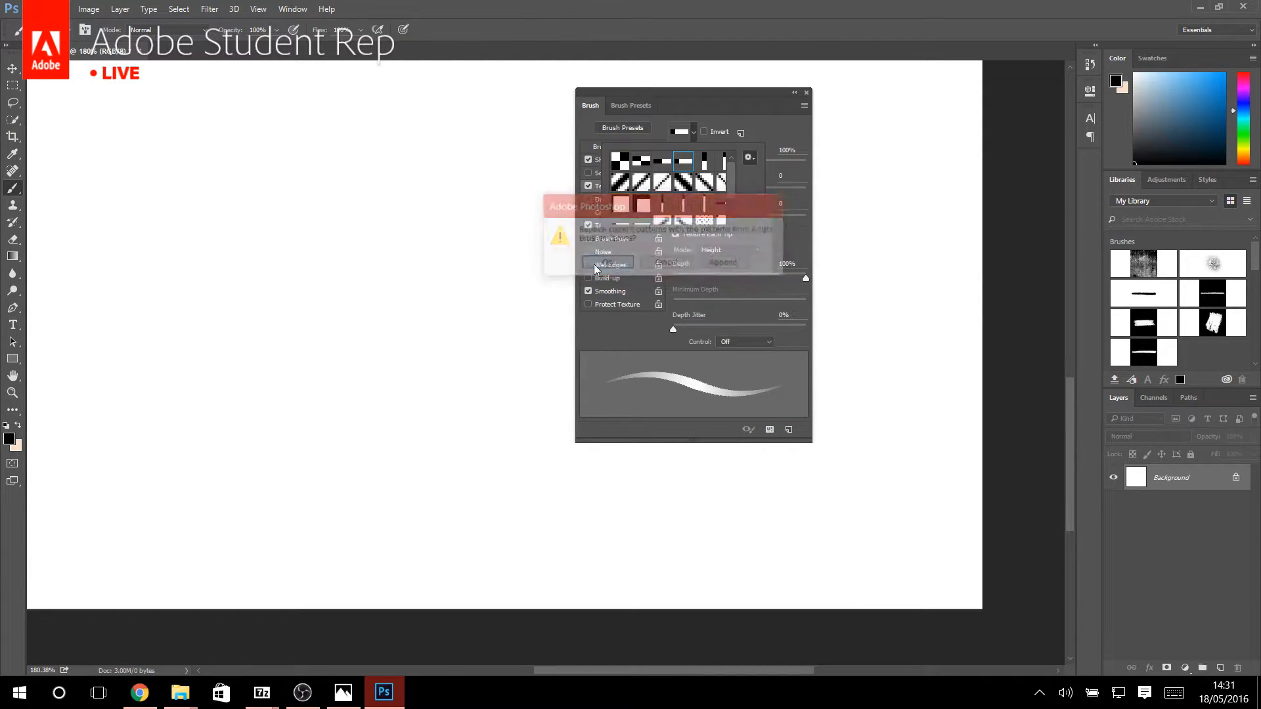
click(616, 265)
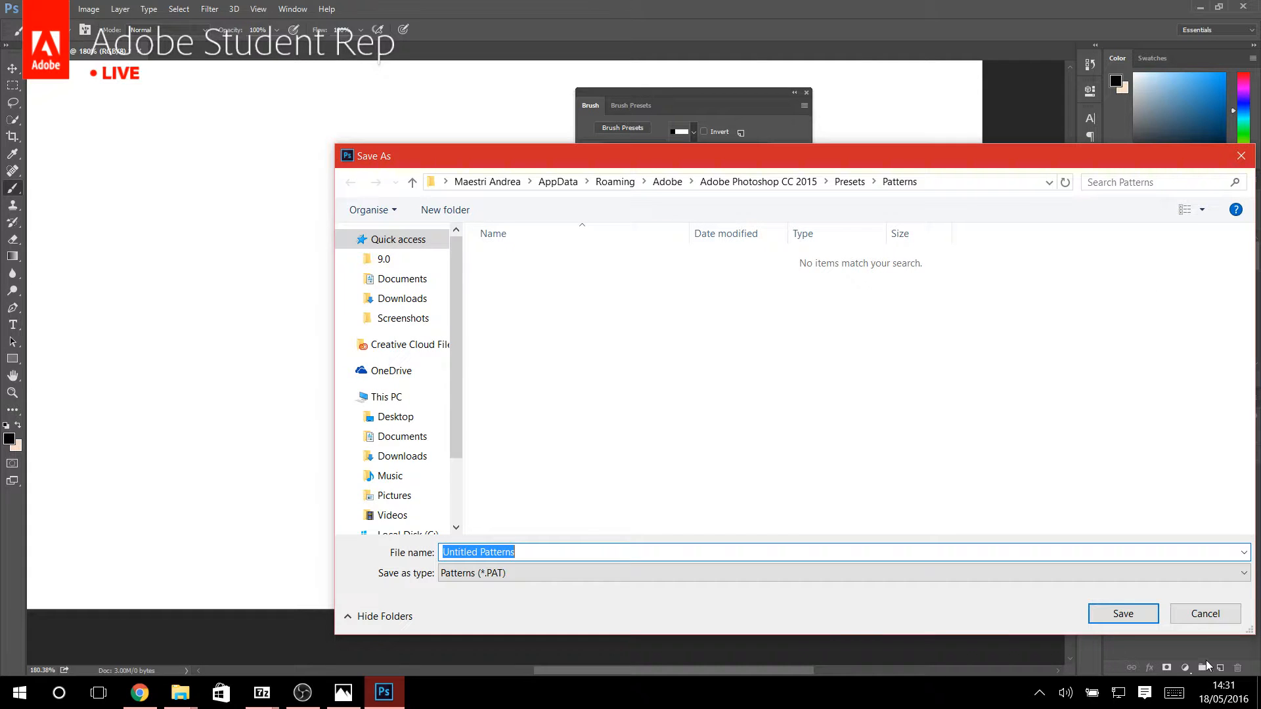
click(1110, 612)
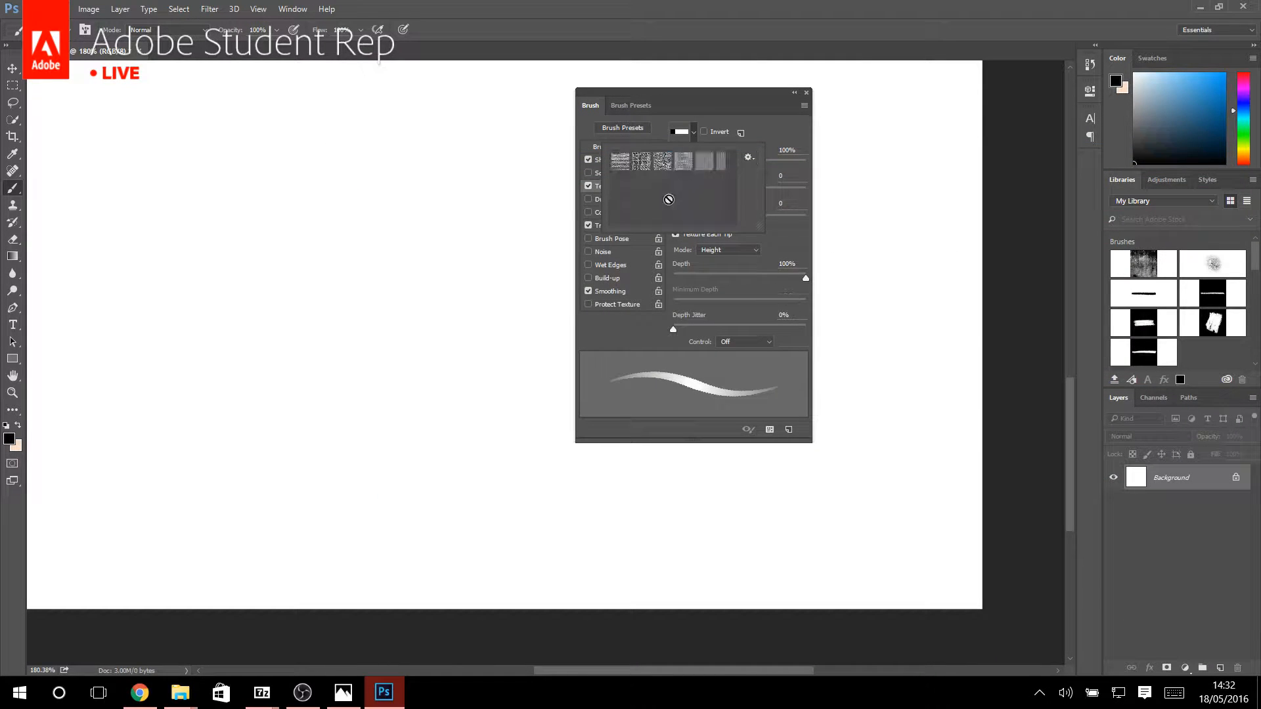
Apply the second canvas pattern in the loaded set as the brush texture.
click(620, 161)
click(642, 162)
click(770, 140)
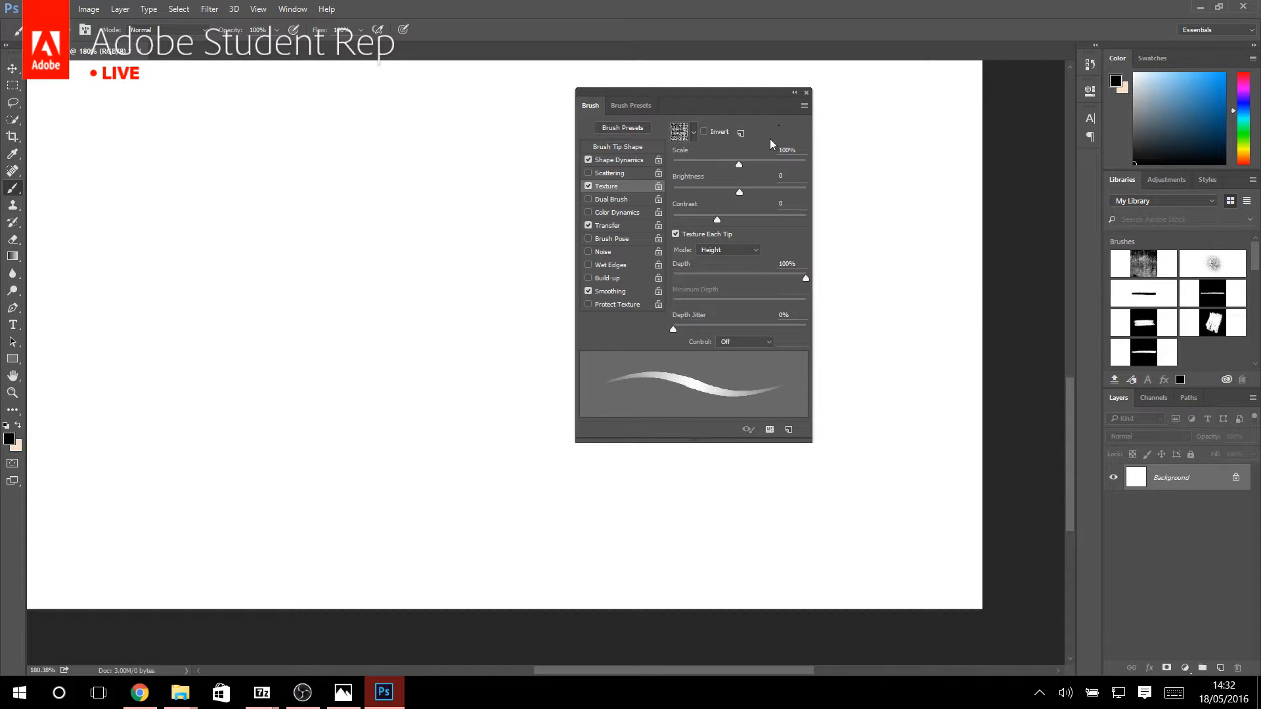
Set the texture's scale to 52%, brightness to -52, contrast to -20, depth to 54%, and depth jitter to 12% with Pen Pressure control.
drag(716, 220, 707, 164)
click(746, 274)
click(691, 323)
click(734, 252)
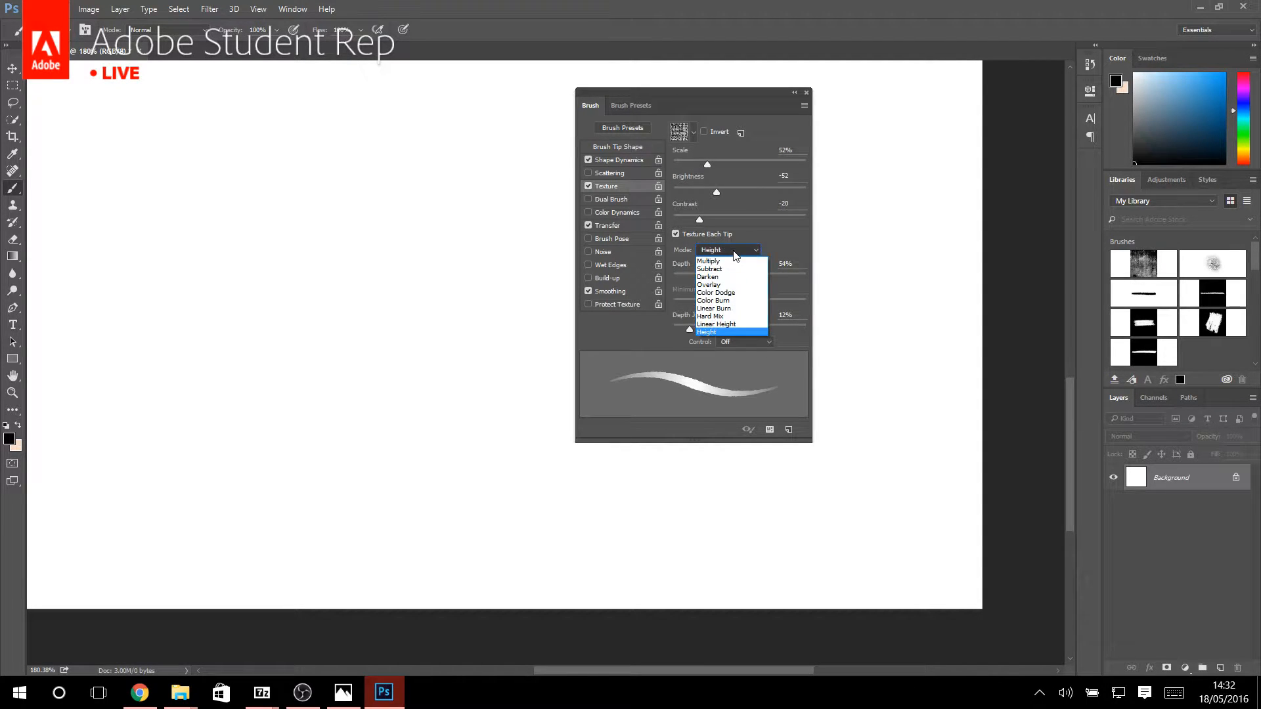
click(736, 255)
click(733, 341)
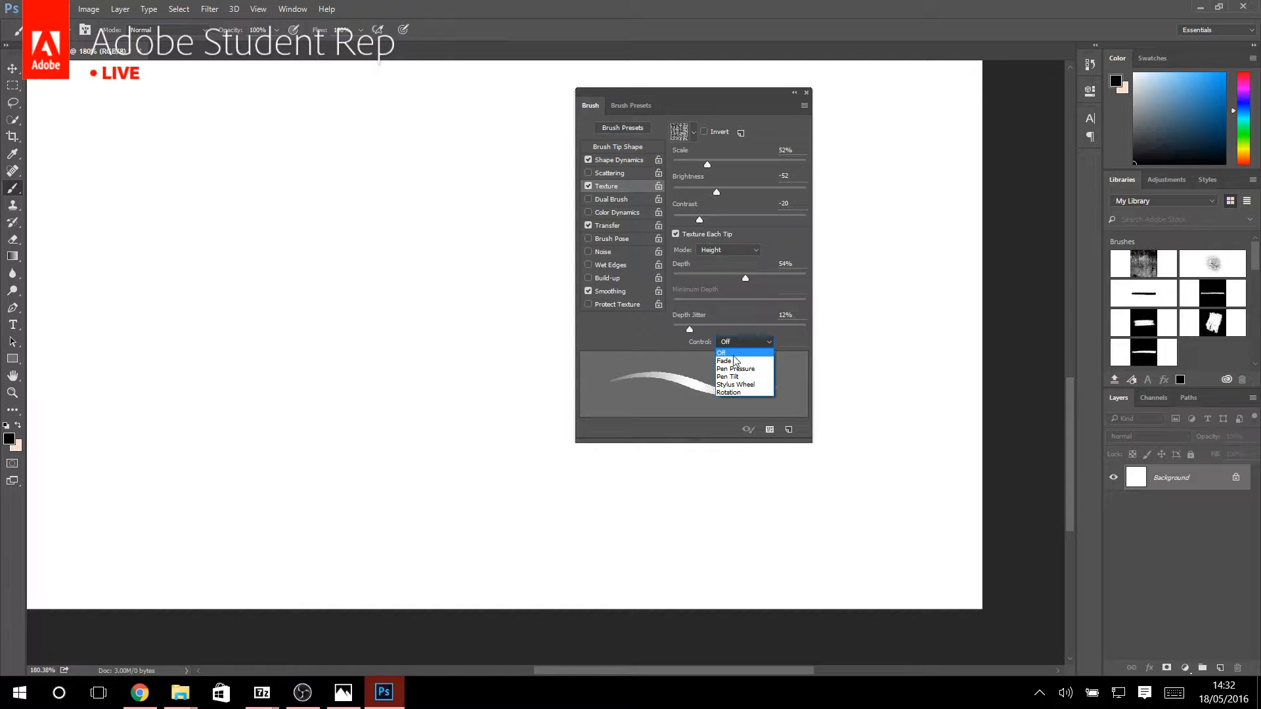
click(734, 359)
Paint a zigzag and two tapered strokes with the canvas-textured brush on a new layer, and inspect their grain up close.
click(1220, 668)
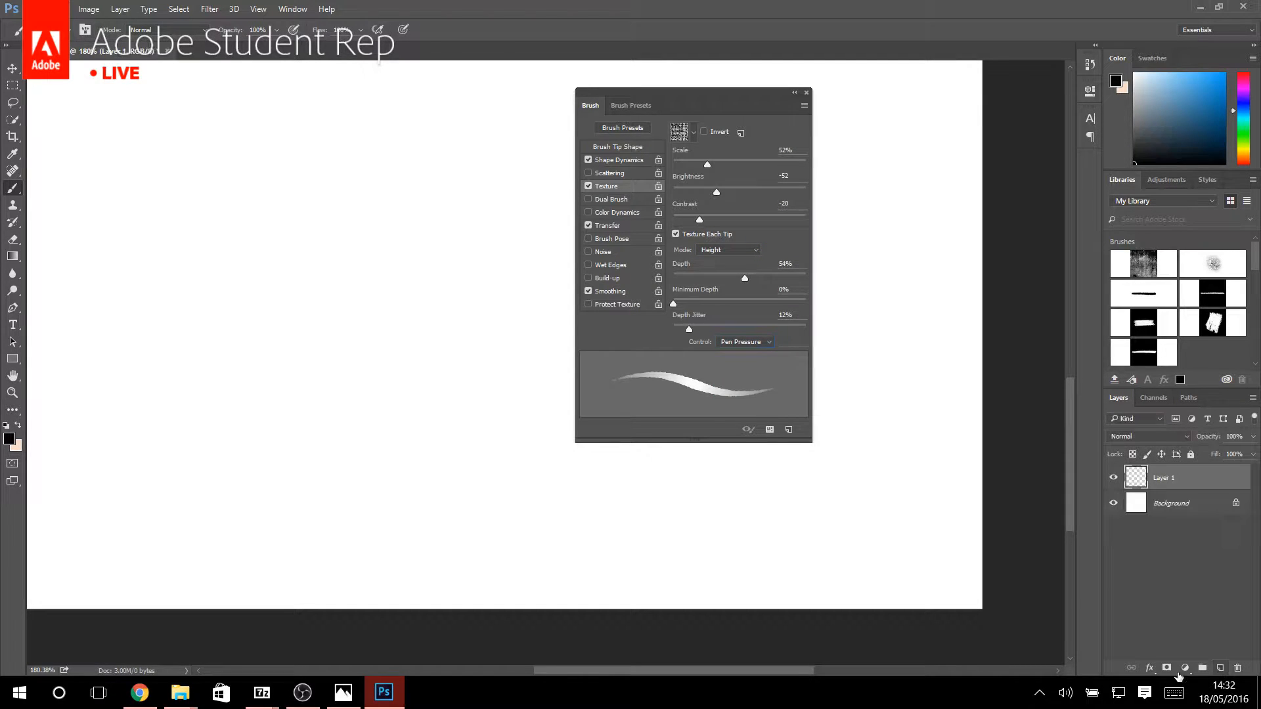
mouse_move(135, 263)
mouse_down()
mouse_move(230, 209)
mouse_move(318, 251)
mouse_move(341, 503)
mouse_up()
drag(358, 163, 489, 433)
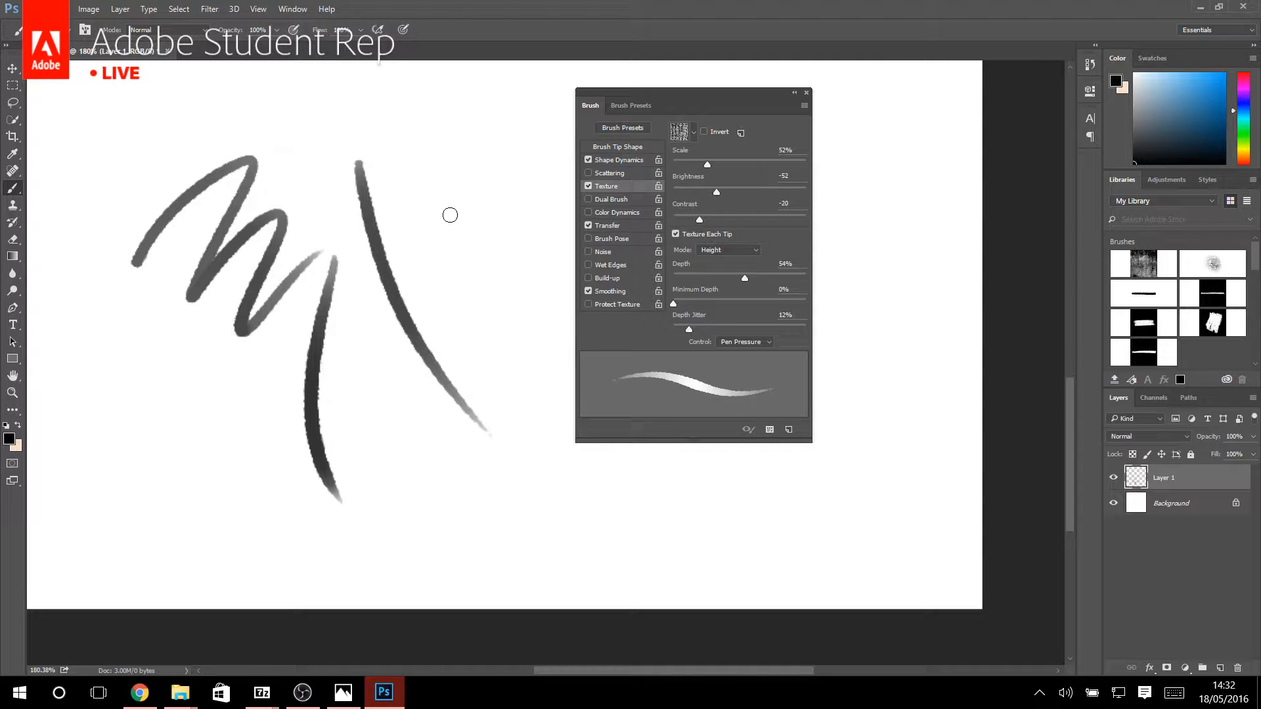
scroll(334, 256, down, 10)
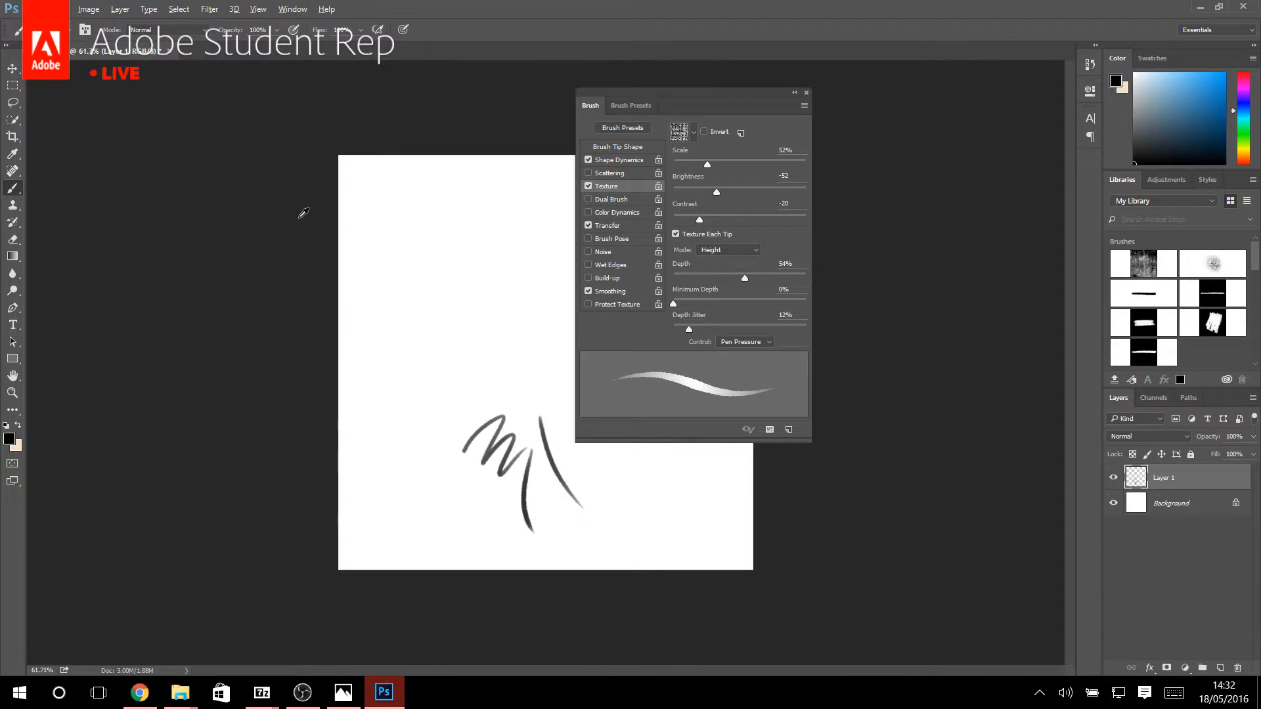
scroll(516, 435, up, 5)
scroll(515, 501, up, 8)
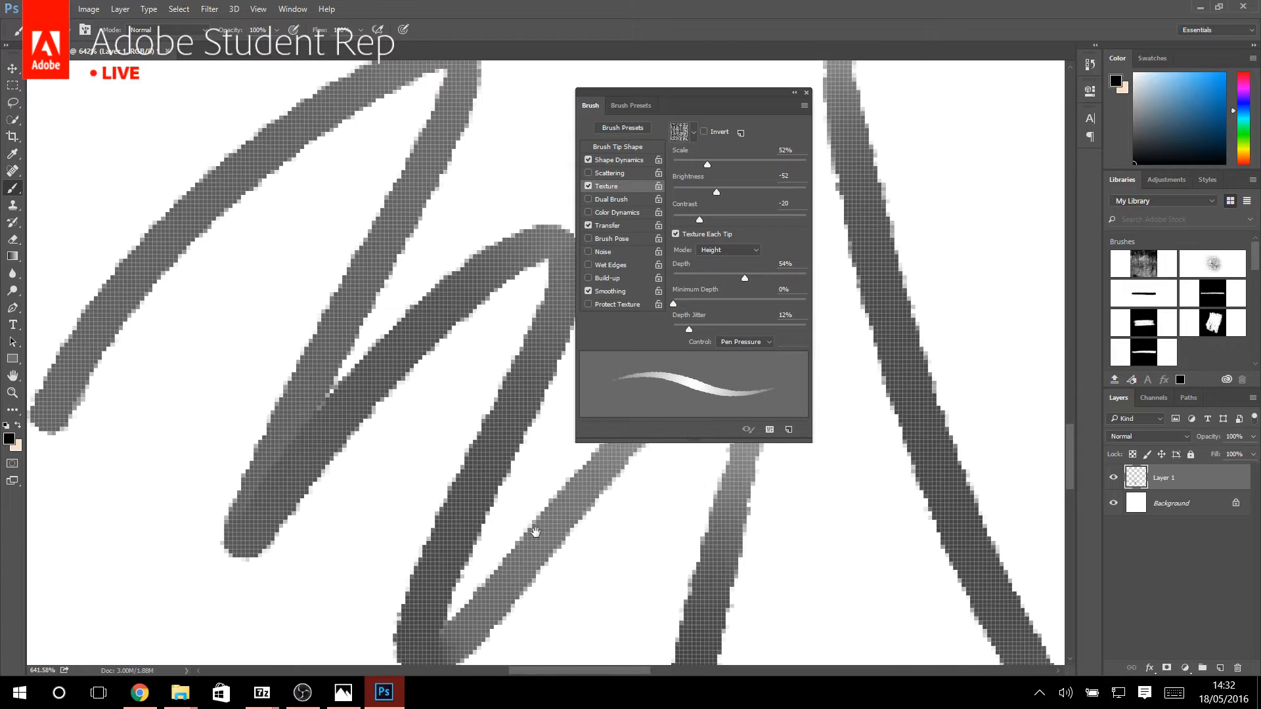
scroll(235, 363, down, 6)
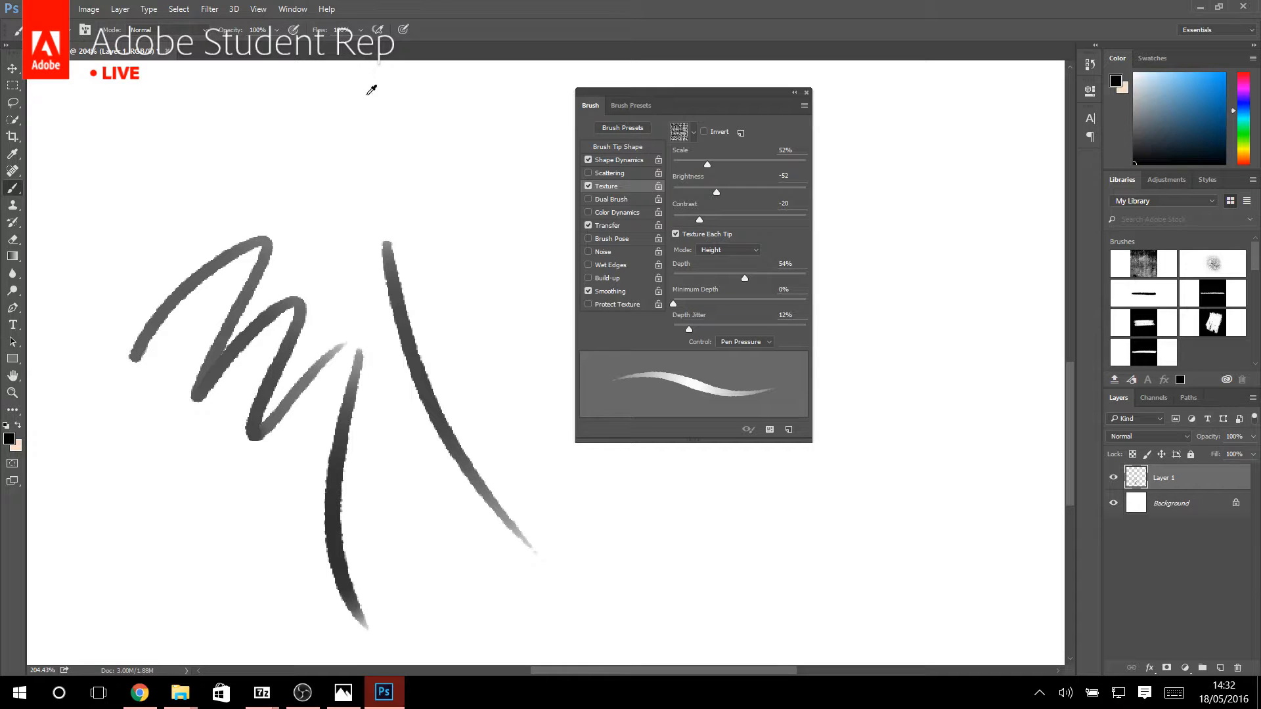
scroll(345, 223, down, 5)
scroll(444, 351, up, 2)
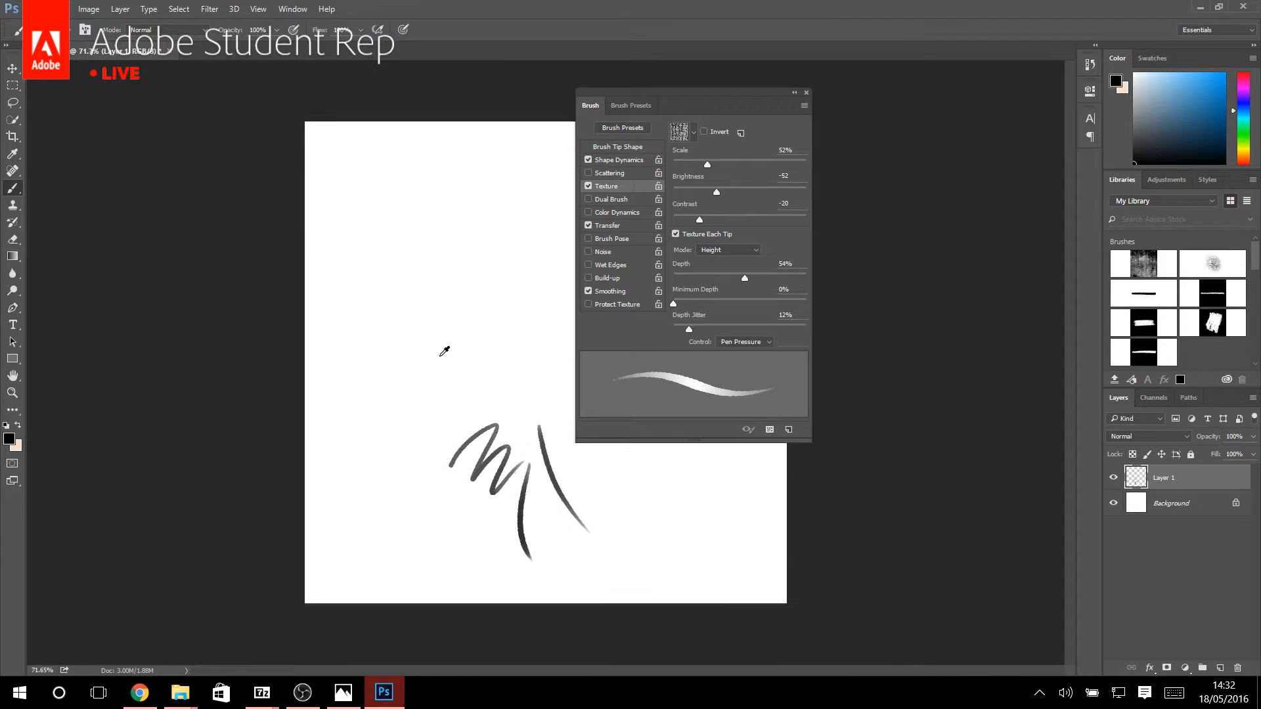
Replace the stroke layer with a new one and sketch a head of overlapping ovals with crossed facial guidelines, using a smaller brush.
click(1238, 667)
click(1220, 668)
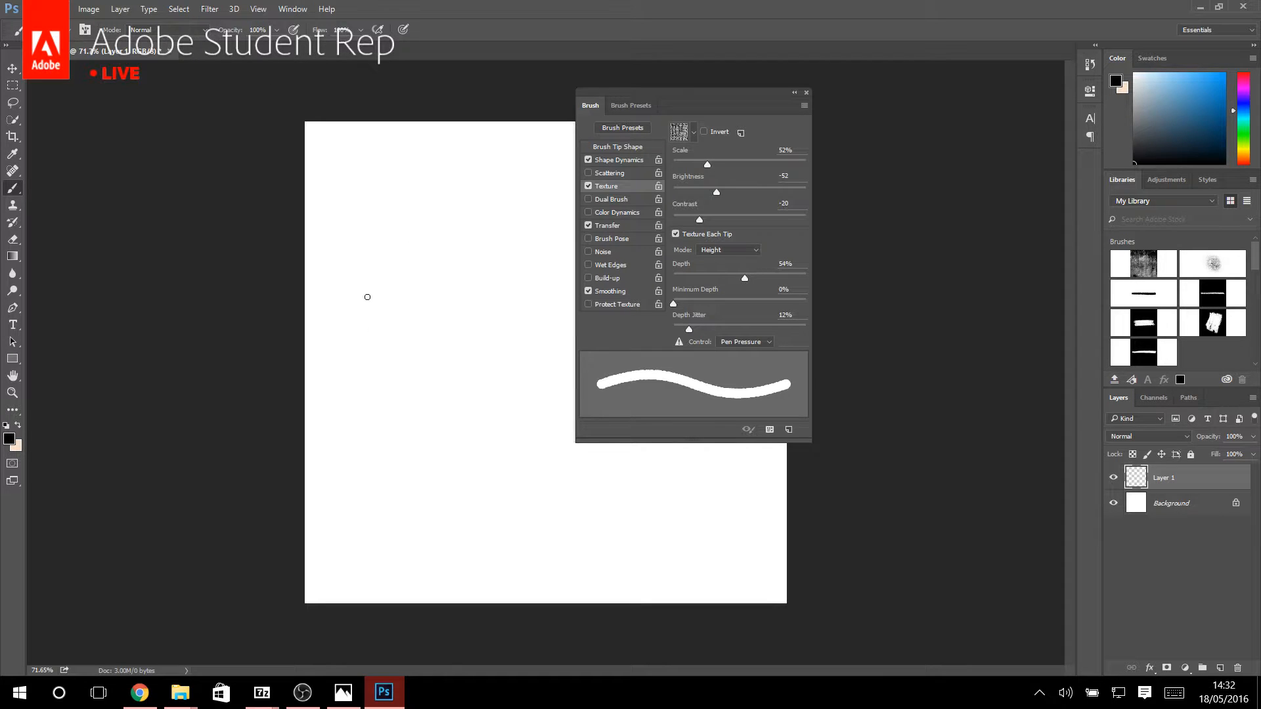
key(bracketleft)
key(bracketleft)
key(bracketleft)
key(bracketleft)
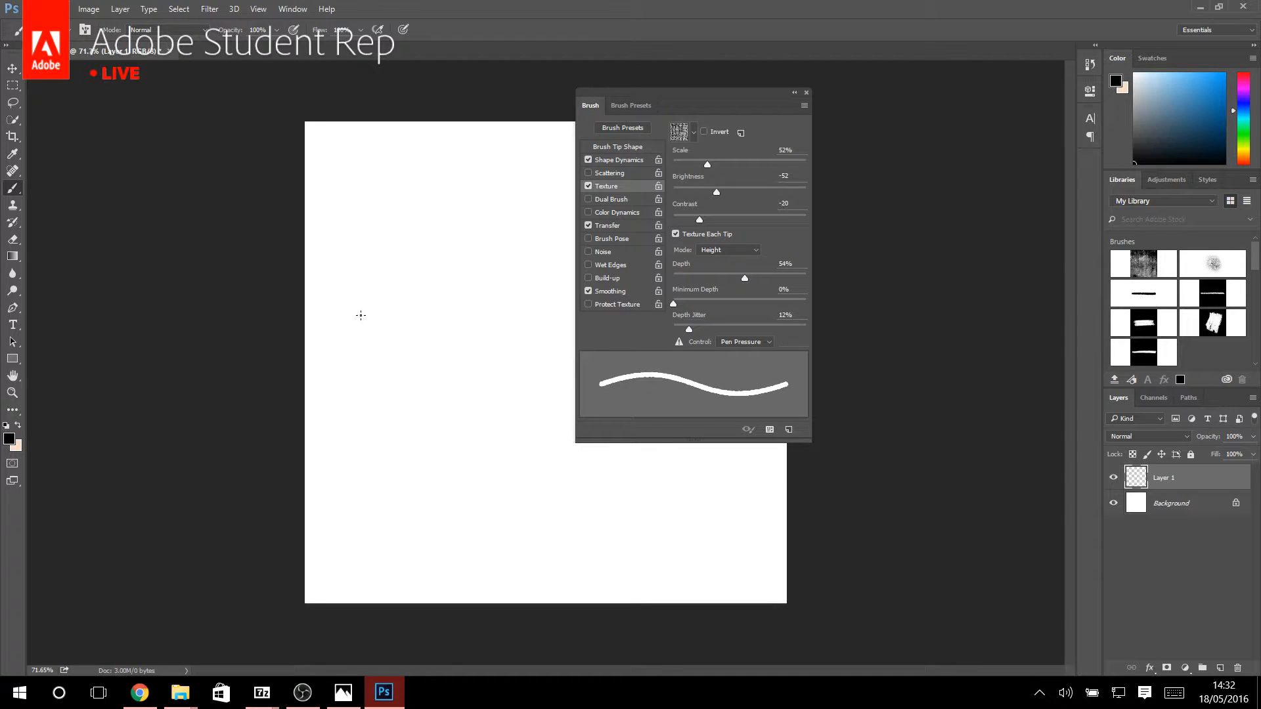
key(bracketright)
mouse_move(401, 367)
mouse_down()
mouse_move(419, 194)
mouse_move(438, 369)
mouse_move(430, 177)
mouse_up()
drag(516, 263, 355, 287)
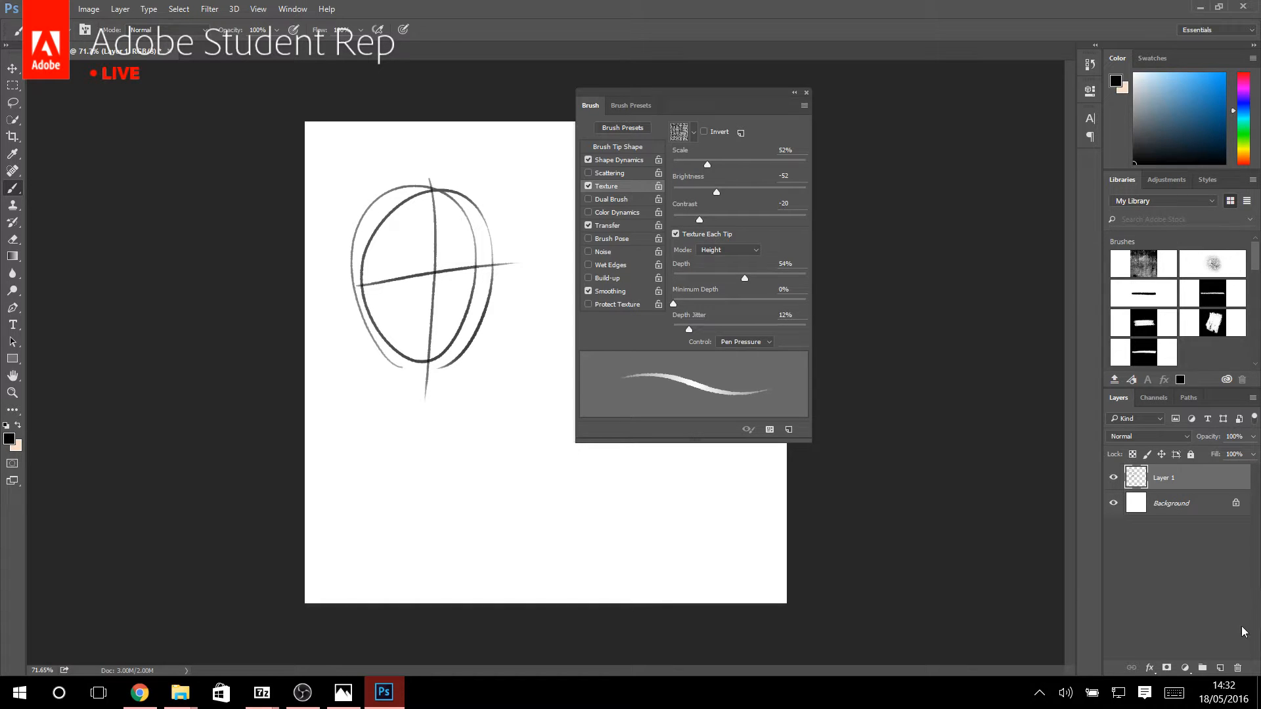
Replace the head sketch's layer with a new one, paint a zigzag with the brush's Noise option on, and inspect its edges.
click(1238, 668)
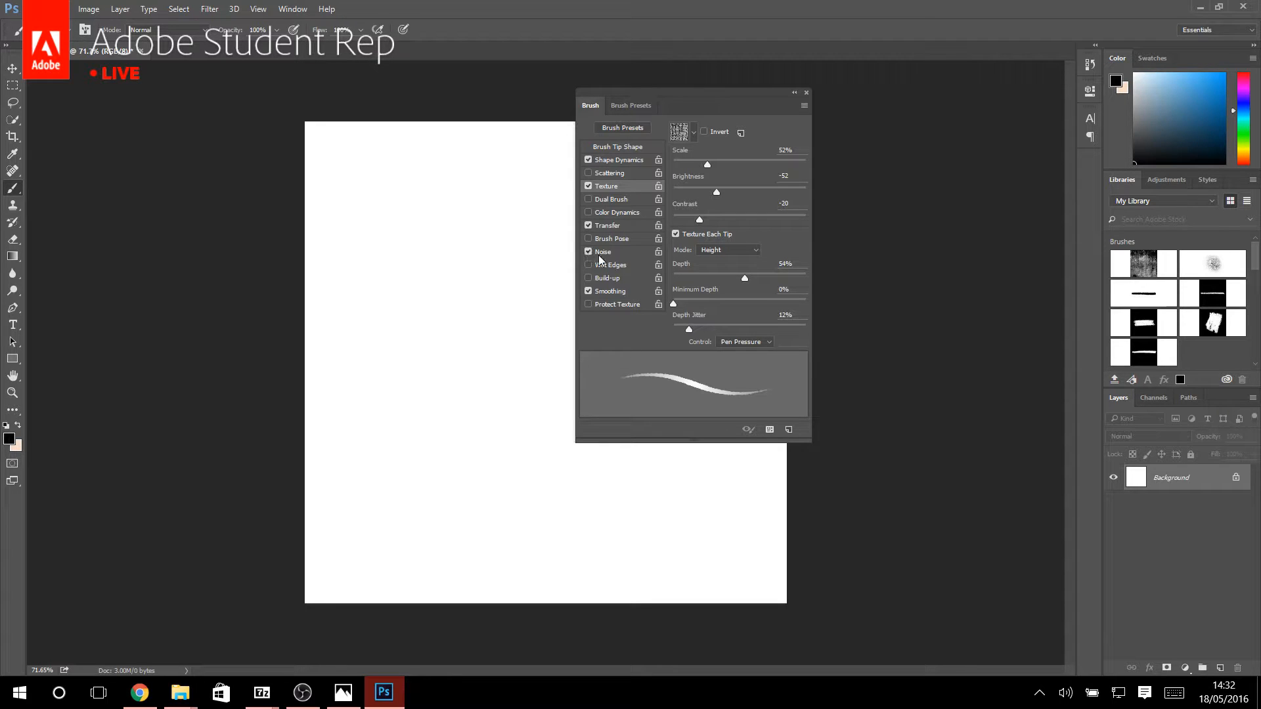
click(1220, 668)
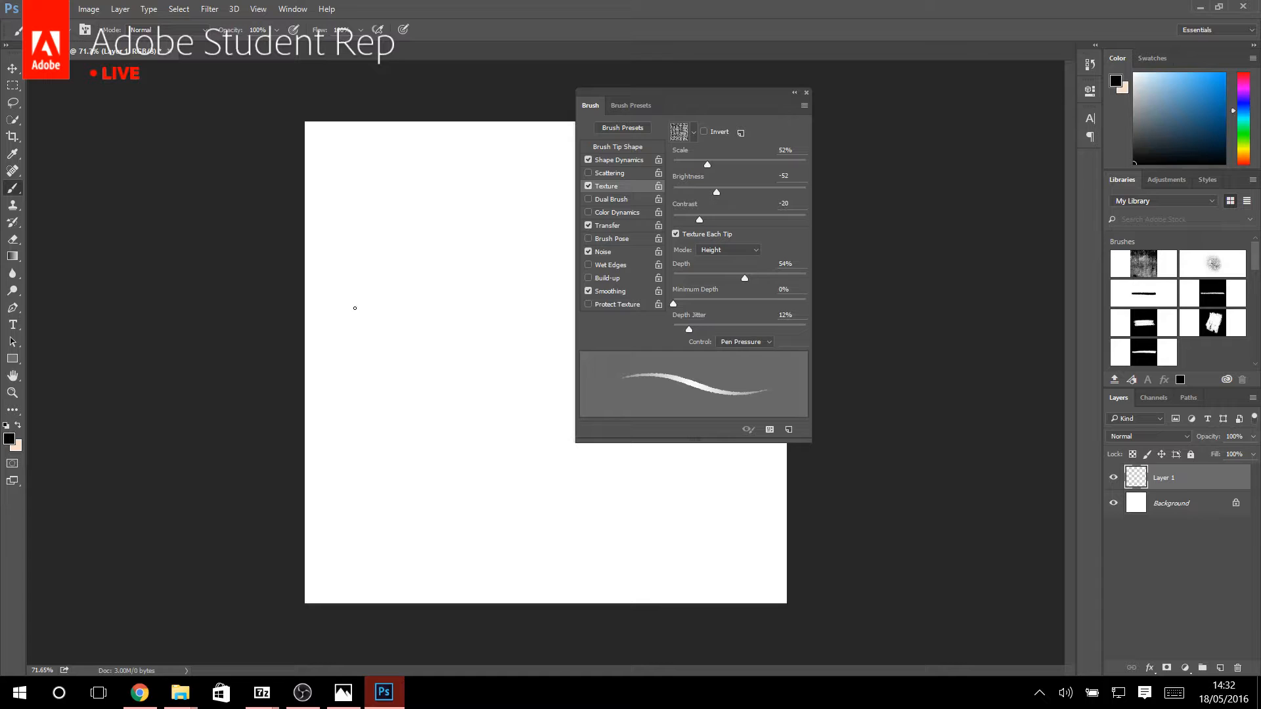
mouse_move(354, 308)
mouse_down()
mouse_move(406, 354)
mouse_move(416, 418)
mouse_up()
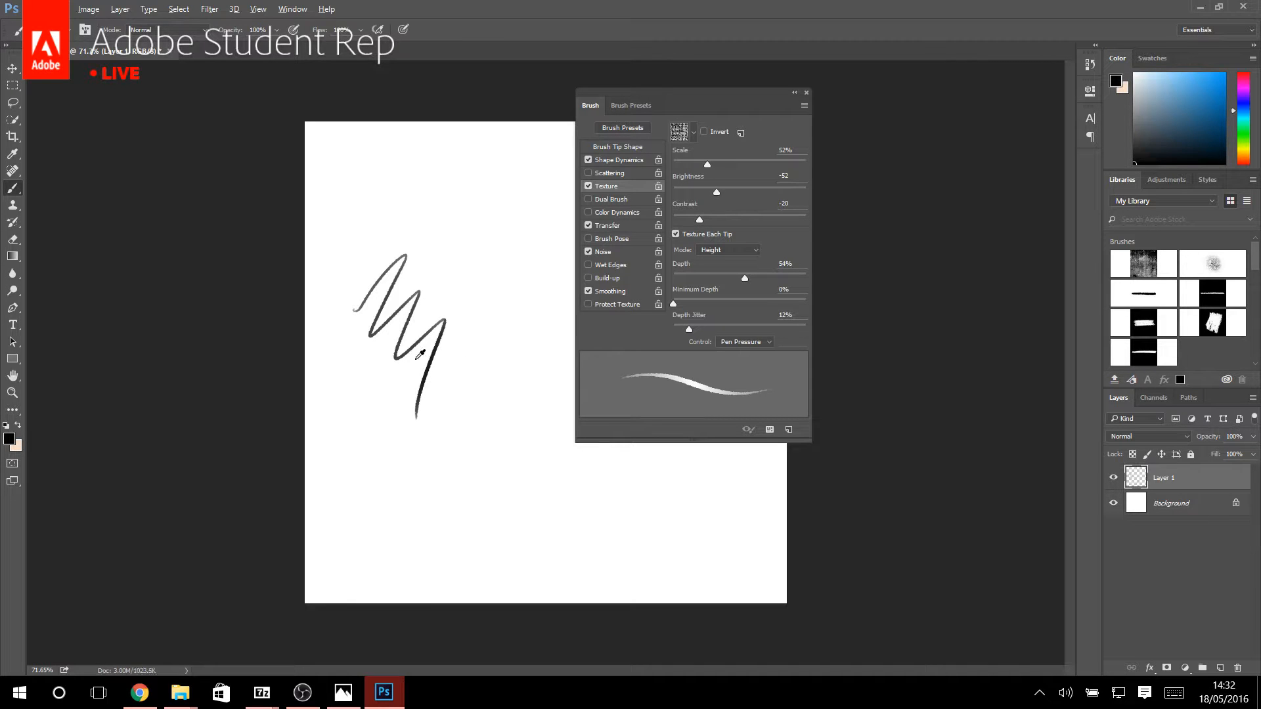
scroll(368, 302, up, 10)
scroll(368, 302, down, 5)
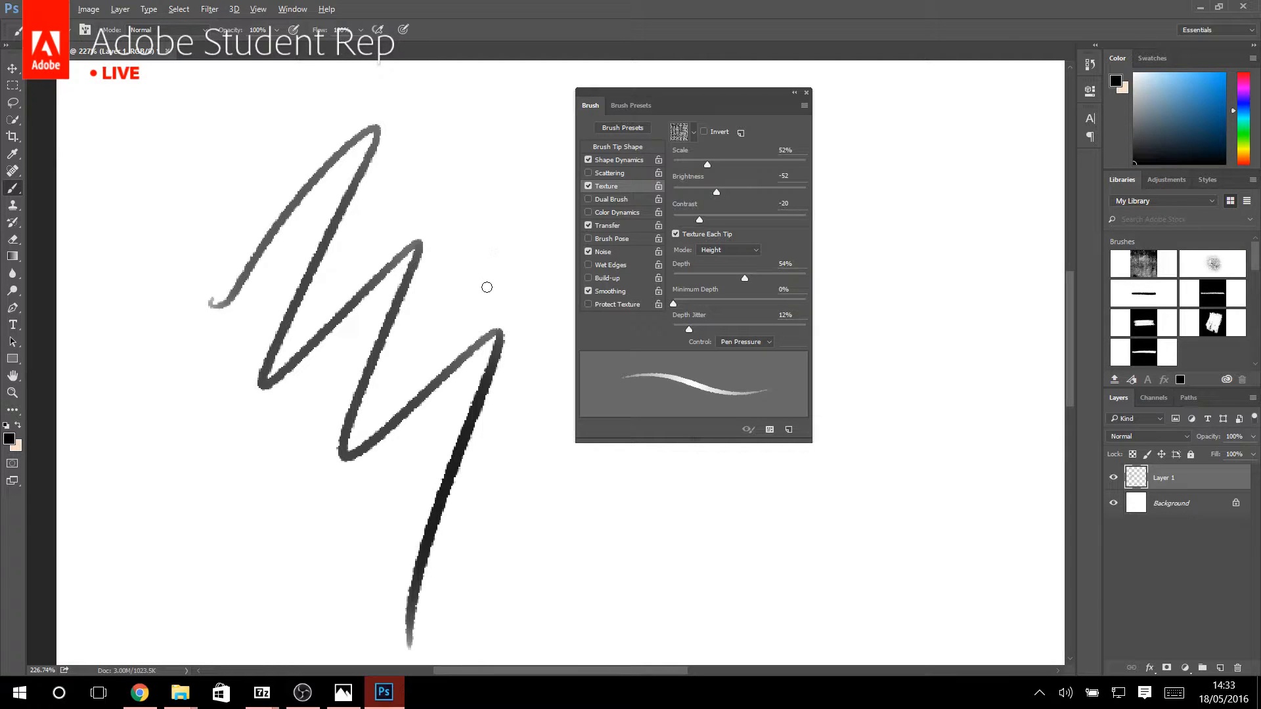
scroll(459, 293, down, 6)
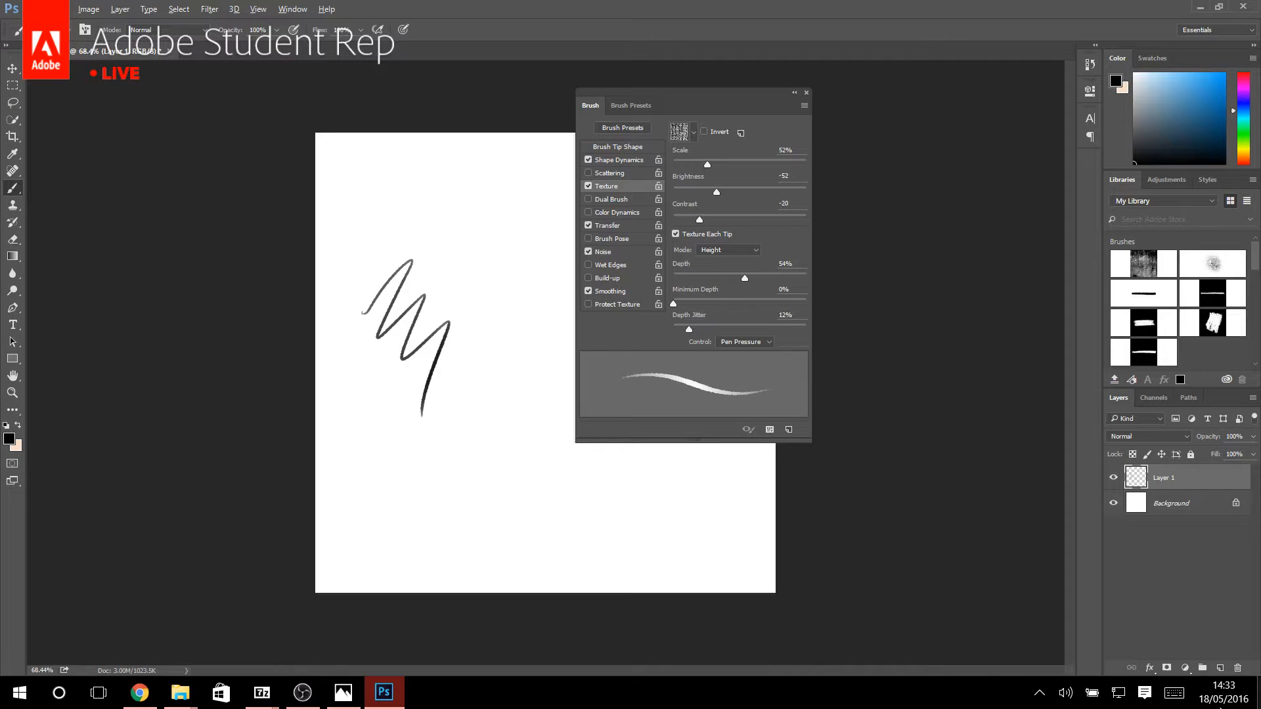
Delete the zigzag layer and close the Untitled-1 document without saving.
click(1238, 667)
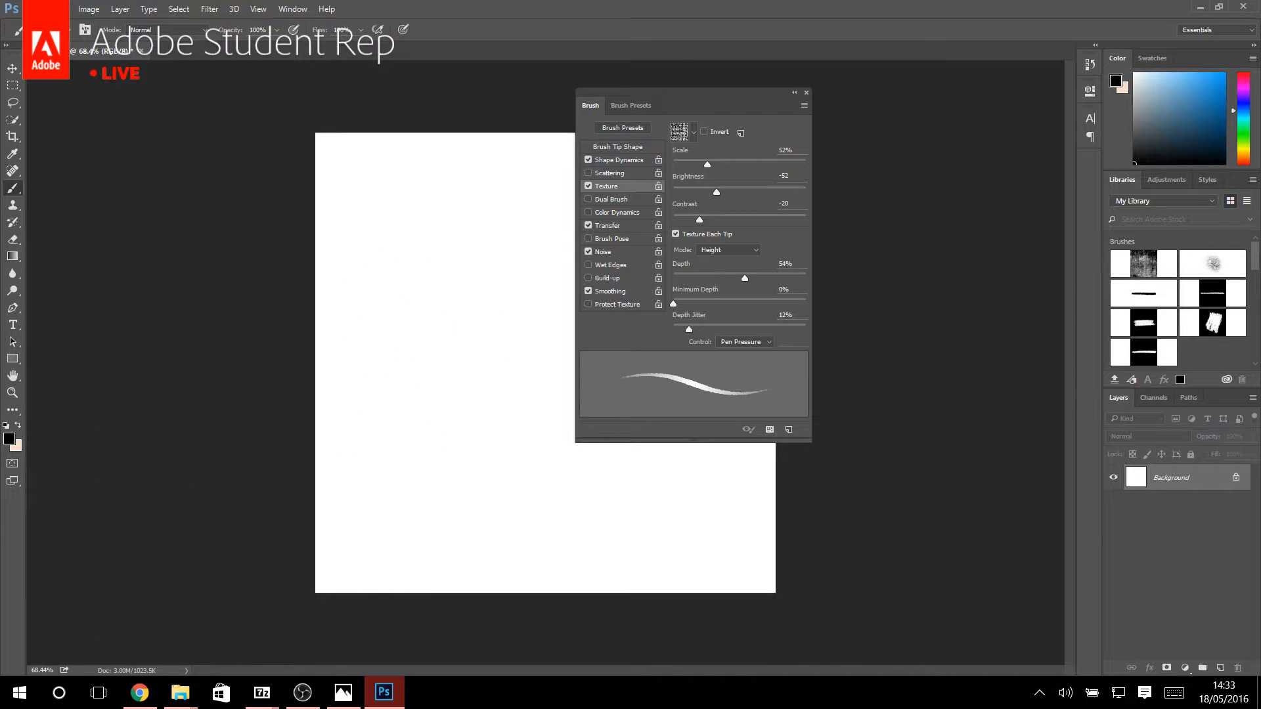
click(807, 93)
click(141, 52)
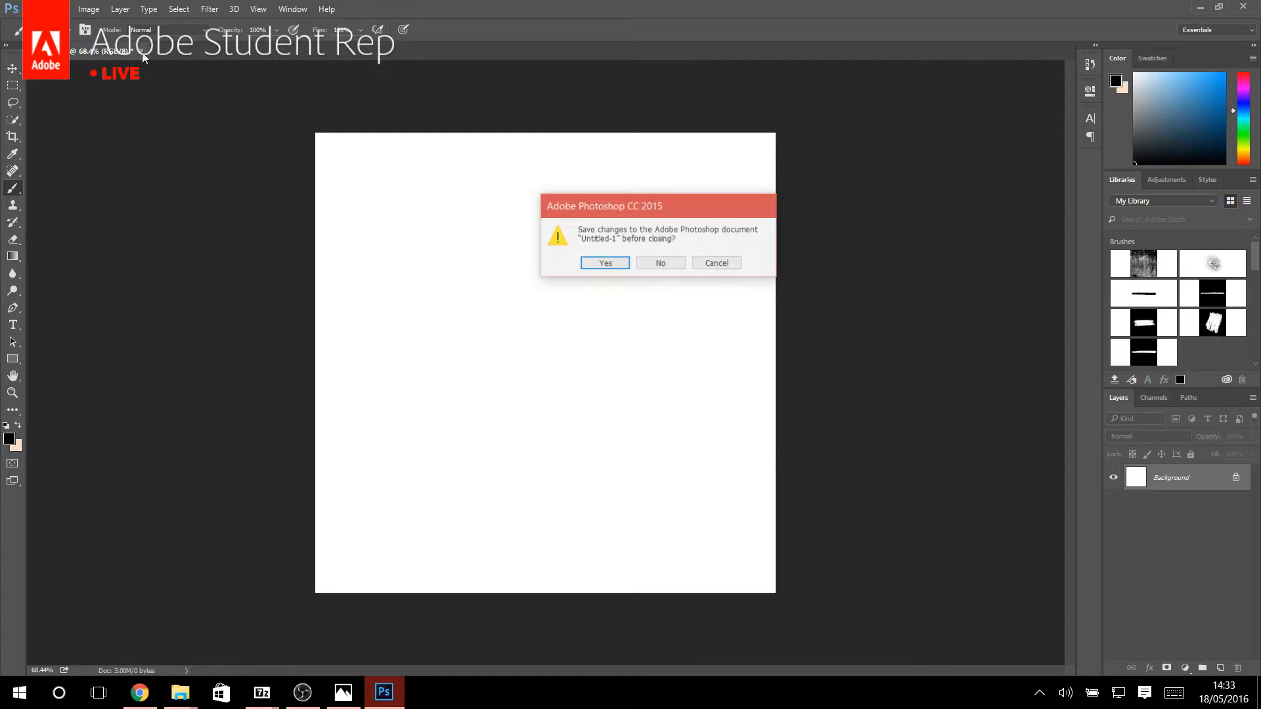
click(663, 265)
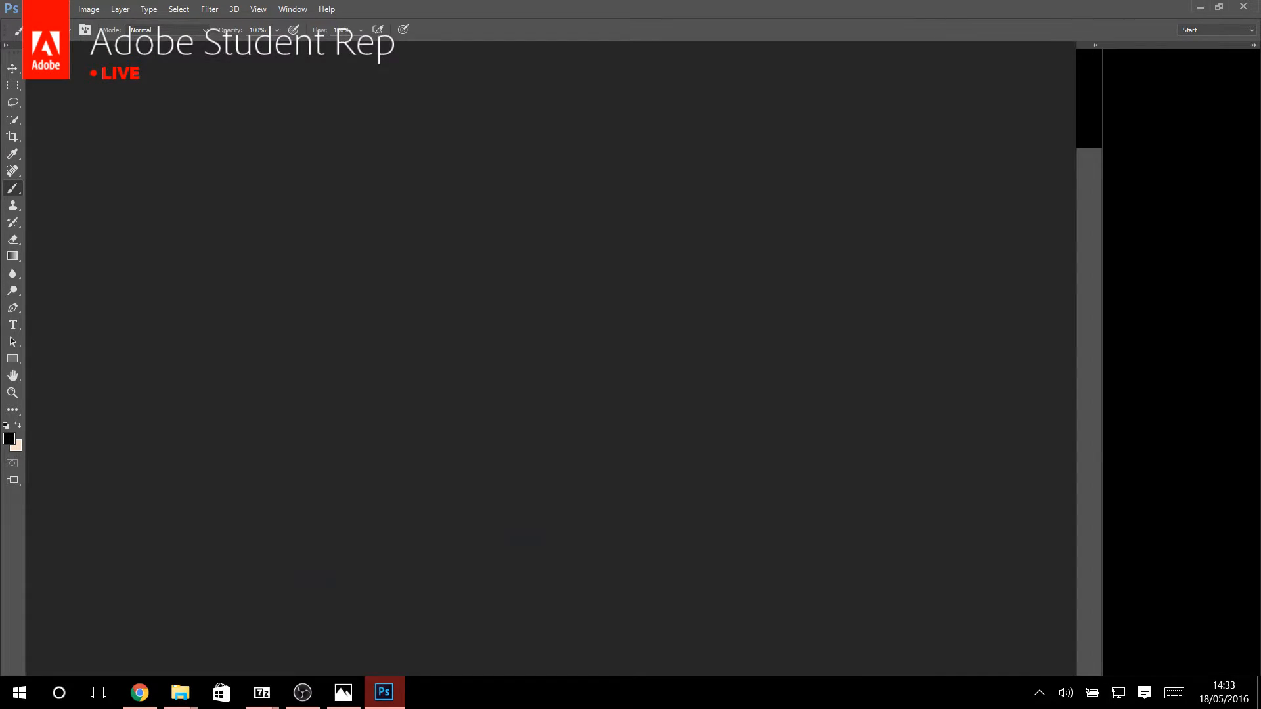
Browse for a file to open in the Files folder on the My Passport (E:) drive.
click(34, 8)
mouse_move(214, 98)
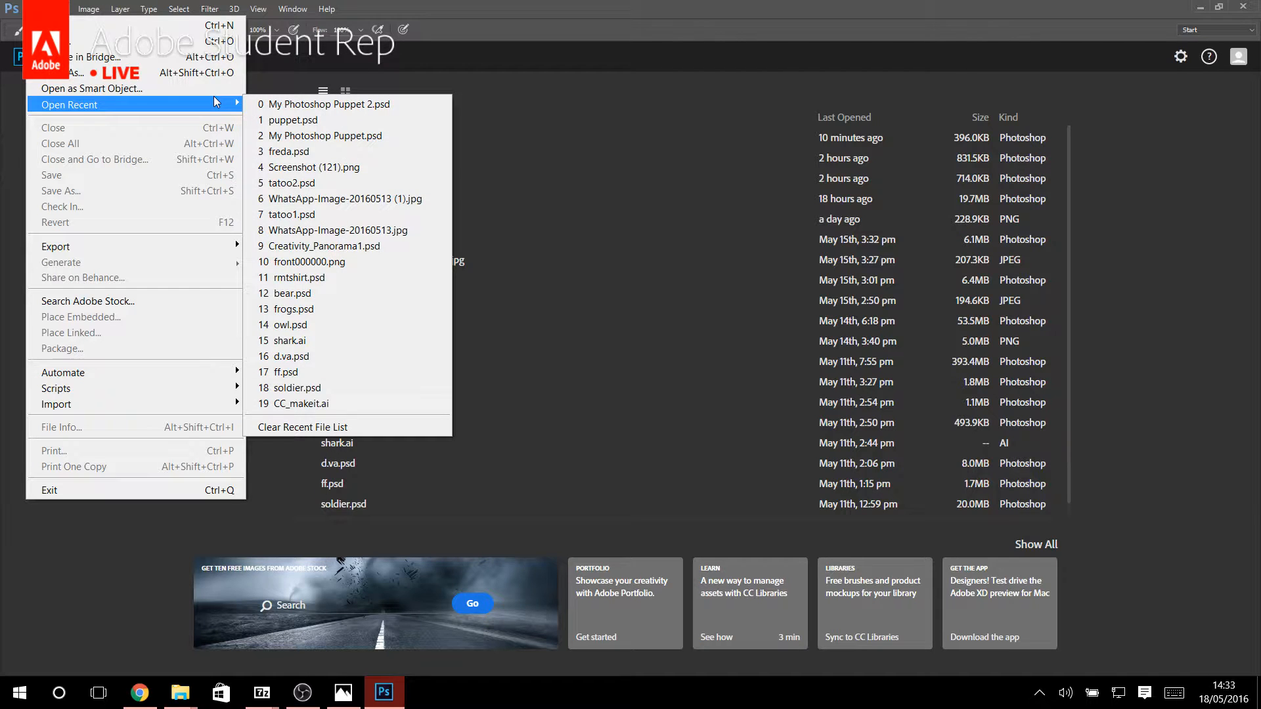
click(158, 41)
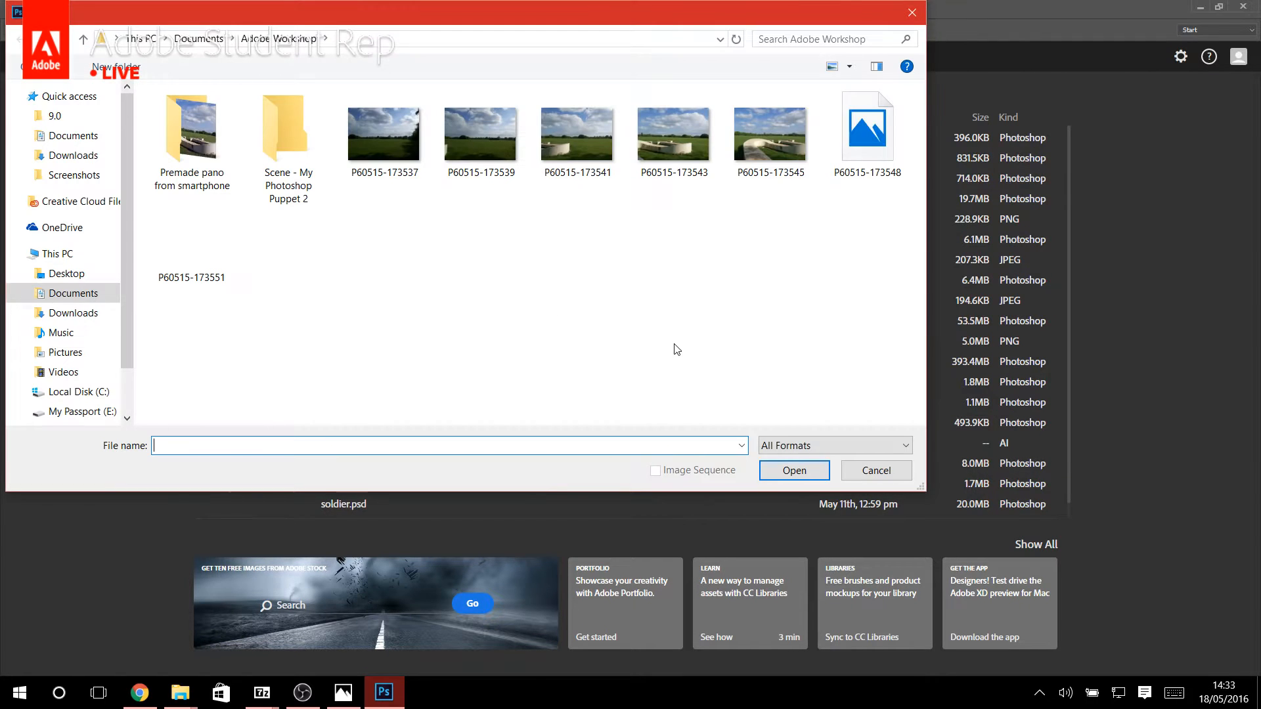
click(101, 414)
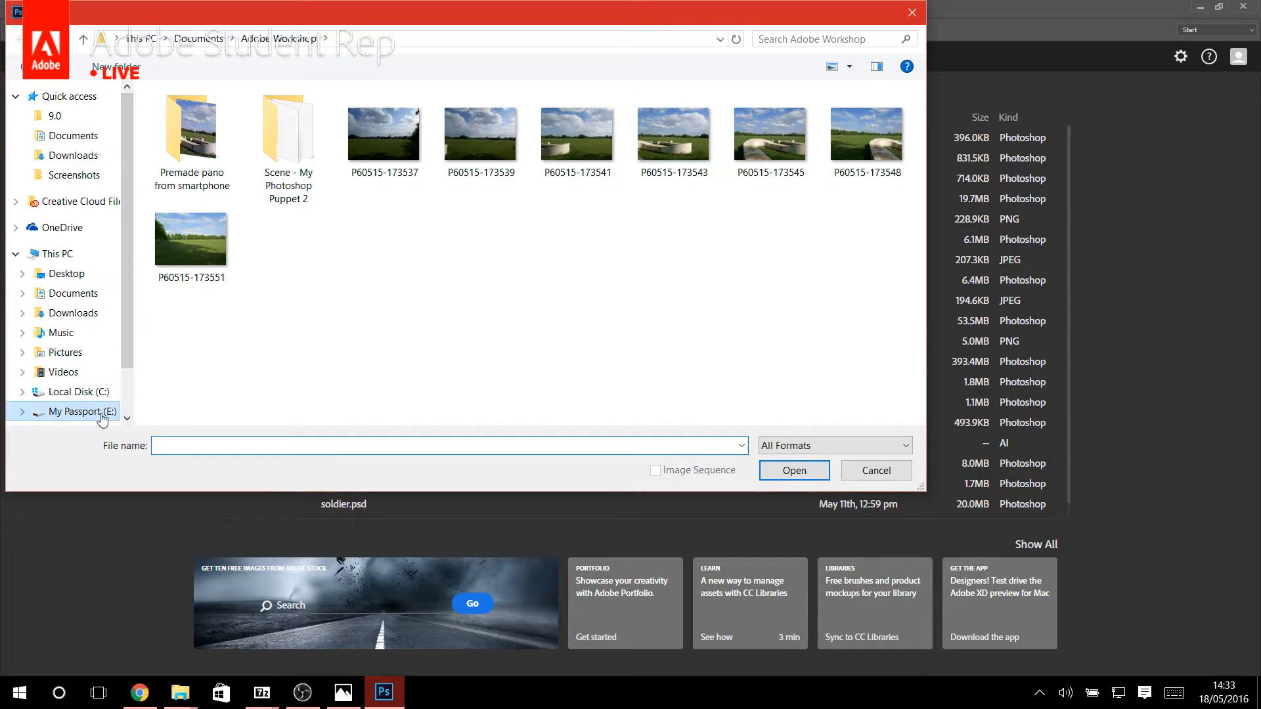
double_click(483, 188)
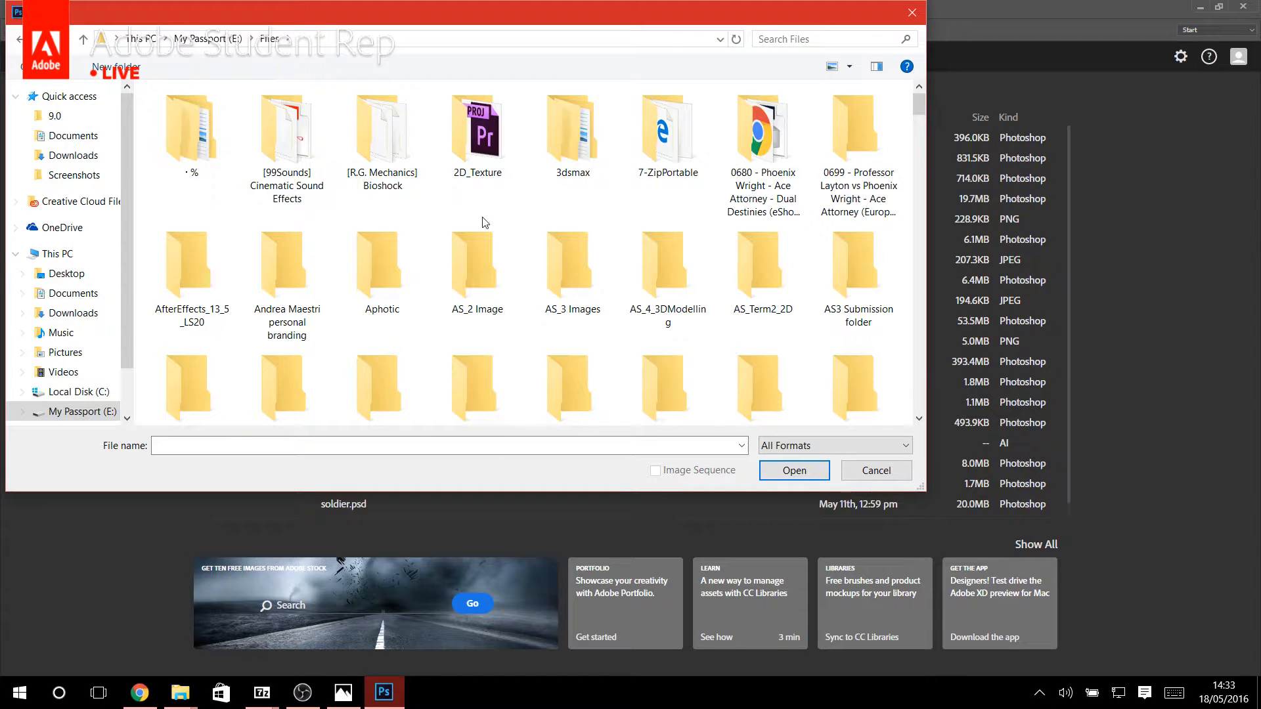
Find and open the bioshock Photoshop document, declining to create a new library from its assets.
text(bar_active)
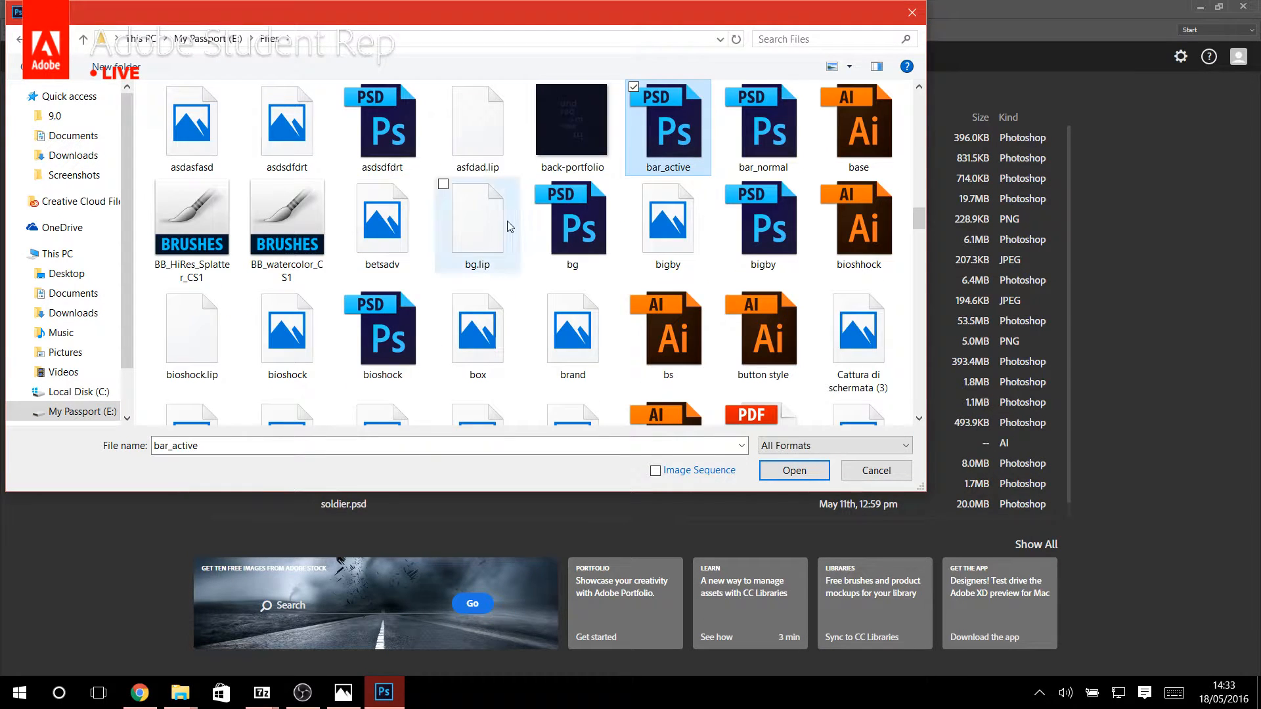
key(b)
key(b)
key(b)
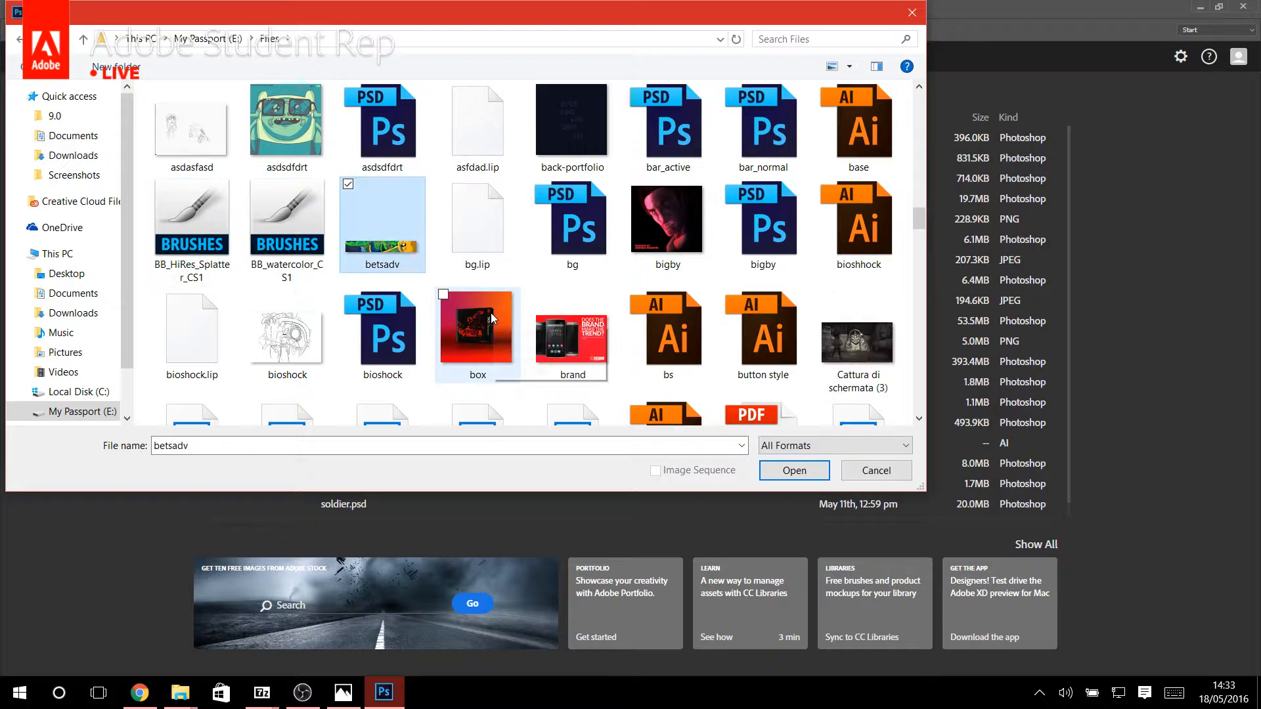
scroll(486, 320, down, 3)
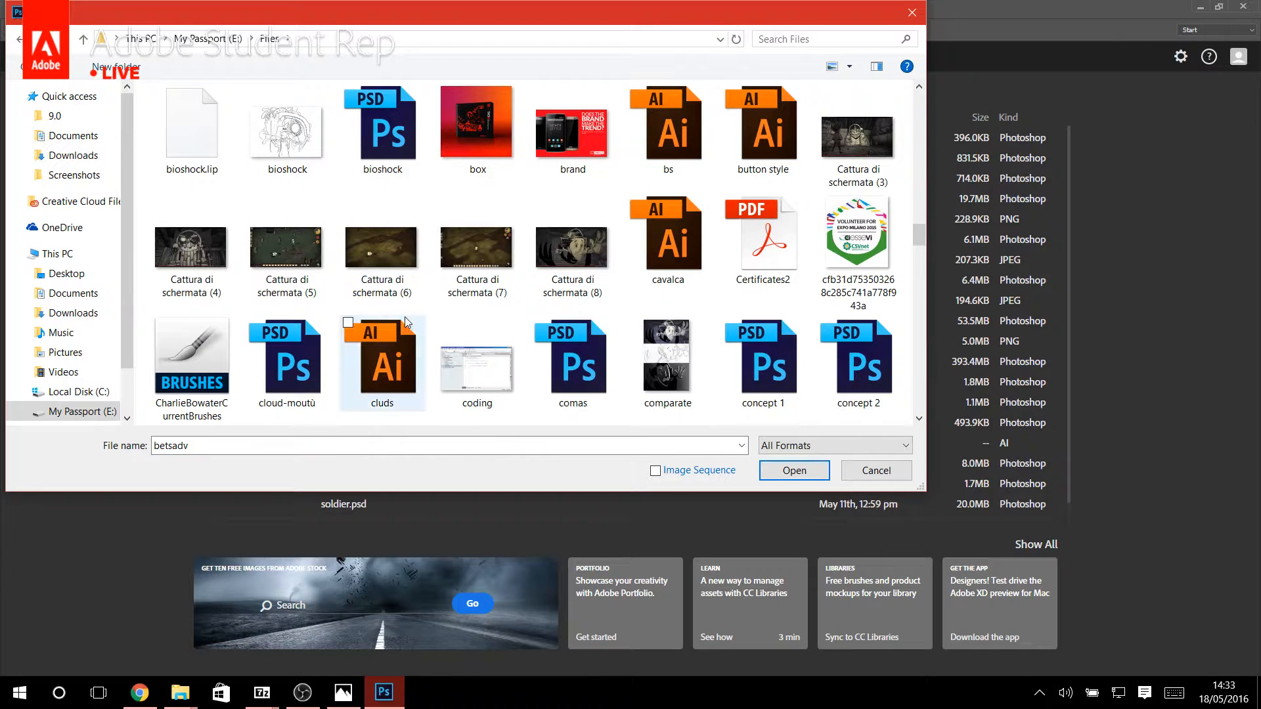
double_click(392, 115)
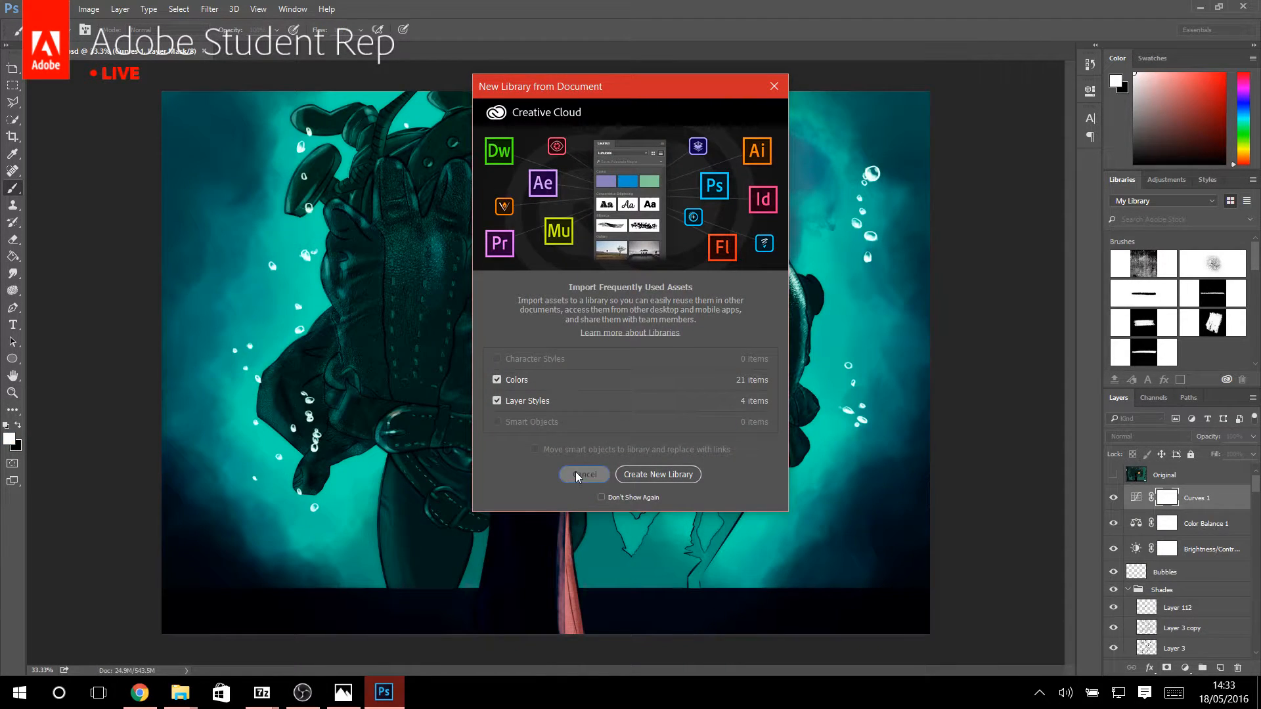
click(585, 473)
Inspect the leather texture on the creature's gloved hand at 100% and check which layers lie beneath it.
click(11, 390)
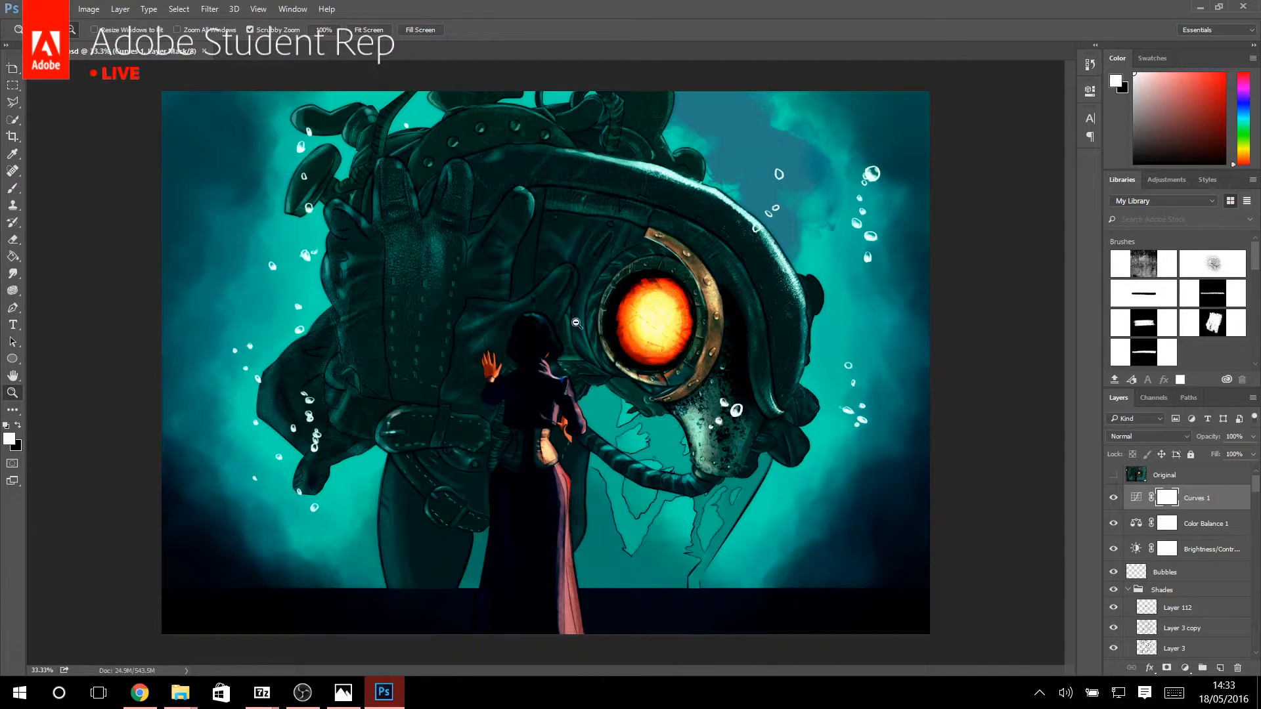
drag(576, 322, 588, 323)
click(319, 30)
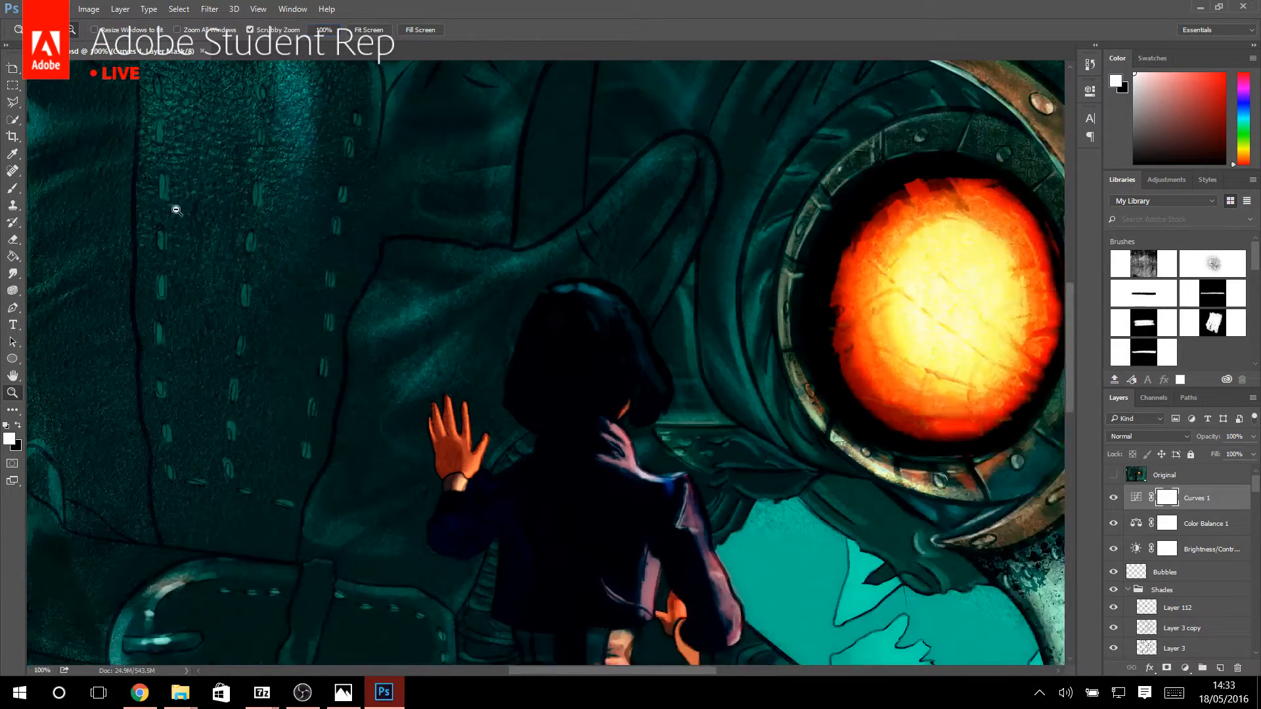
scroll(177, 184, up, 5)
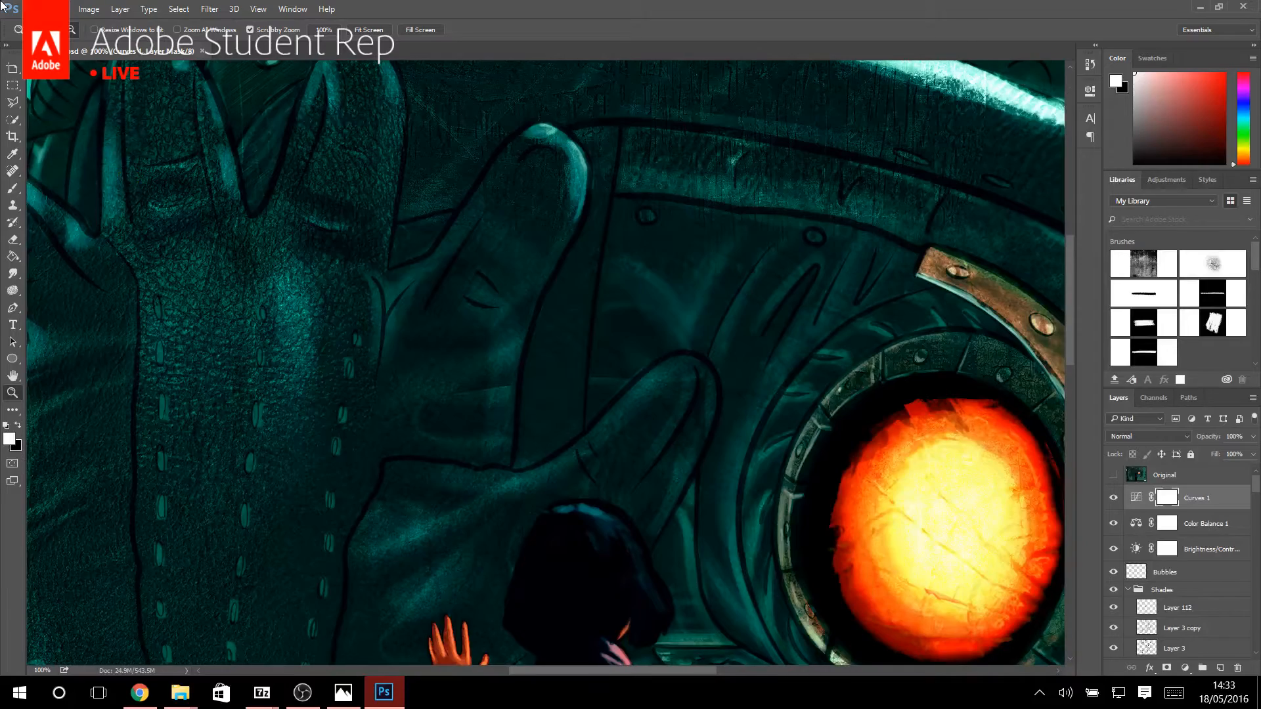
click(12, 68)
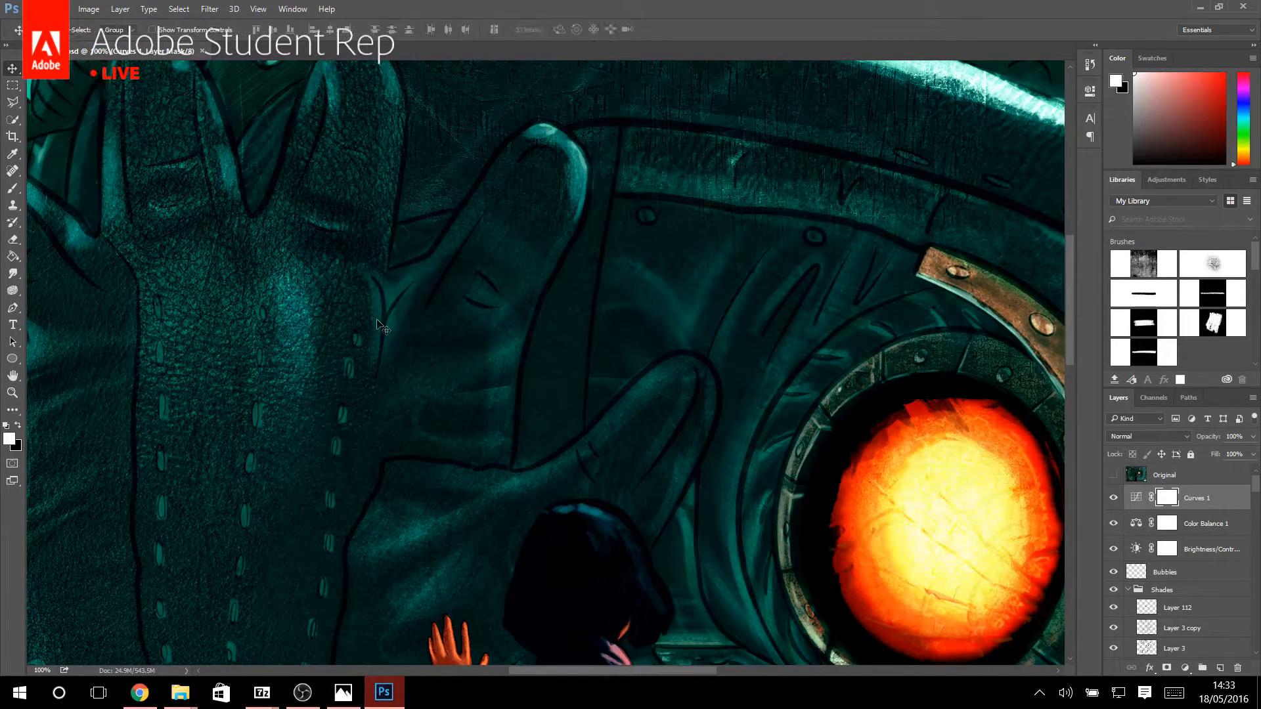
right_click(300, 323)
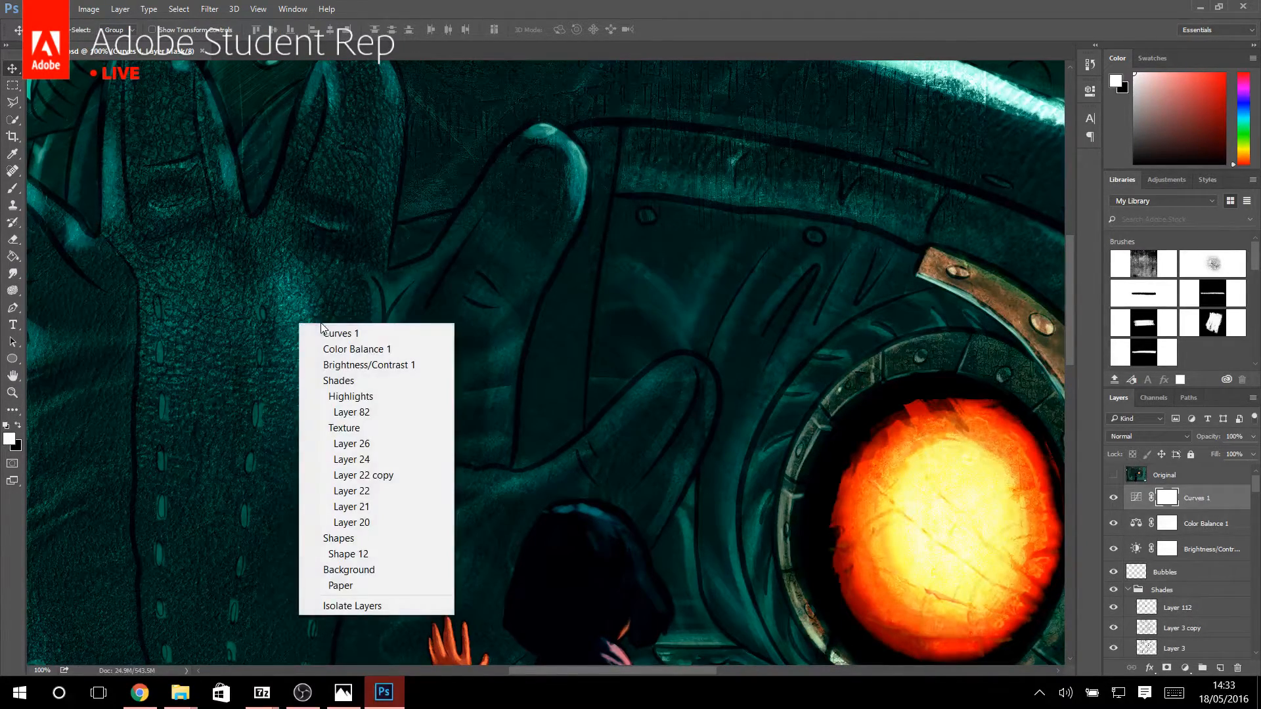
click(1211, 545)
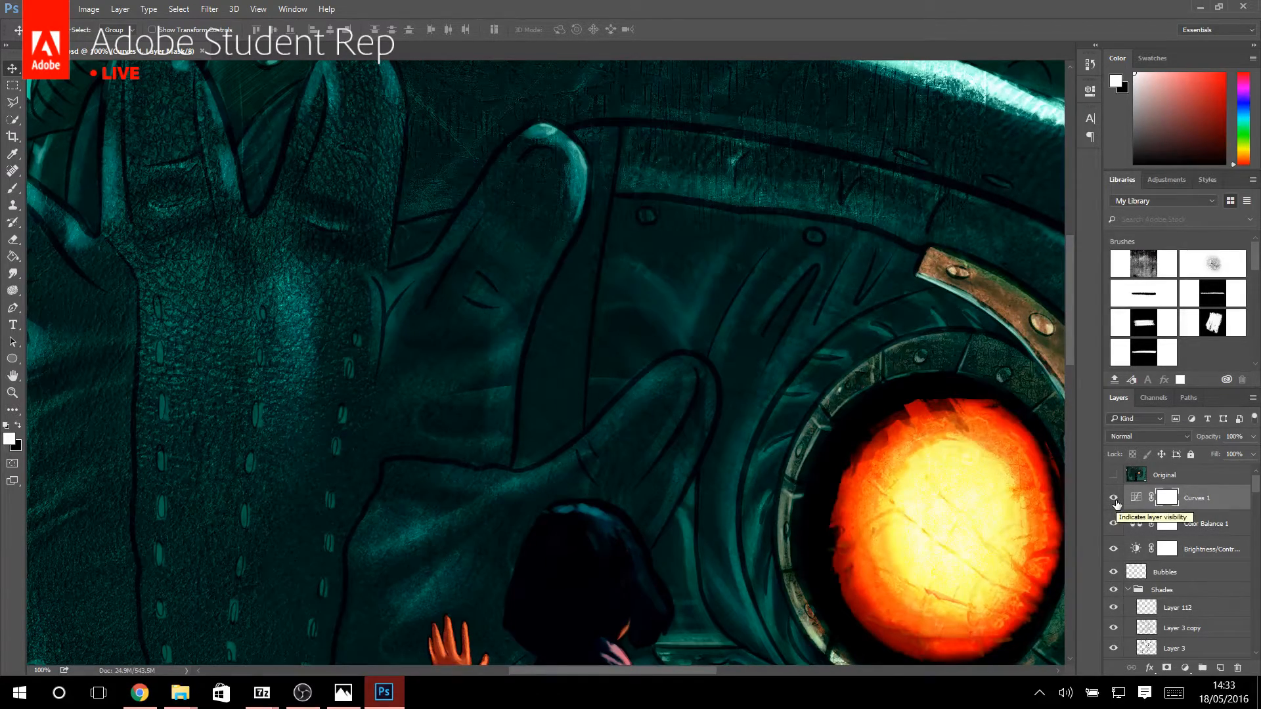
Hide the Curves 1, Color Balance 1, and Brightness/Contrast adjustment layers and view the whole painting without them.
click(1114, 498)
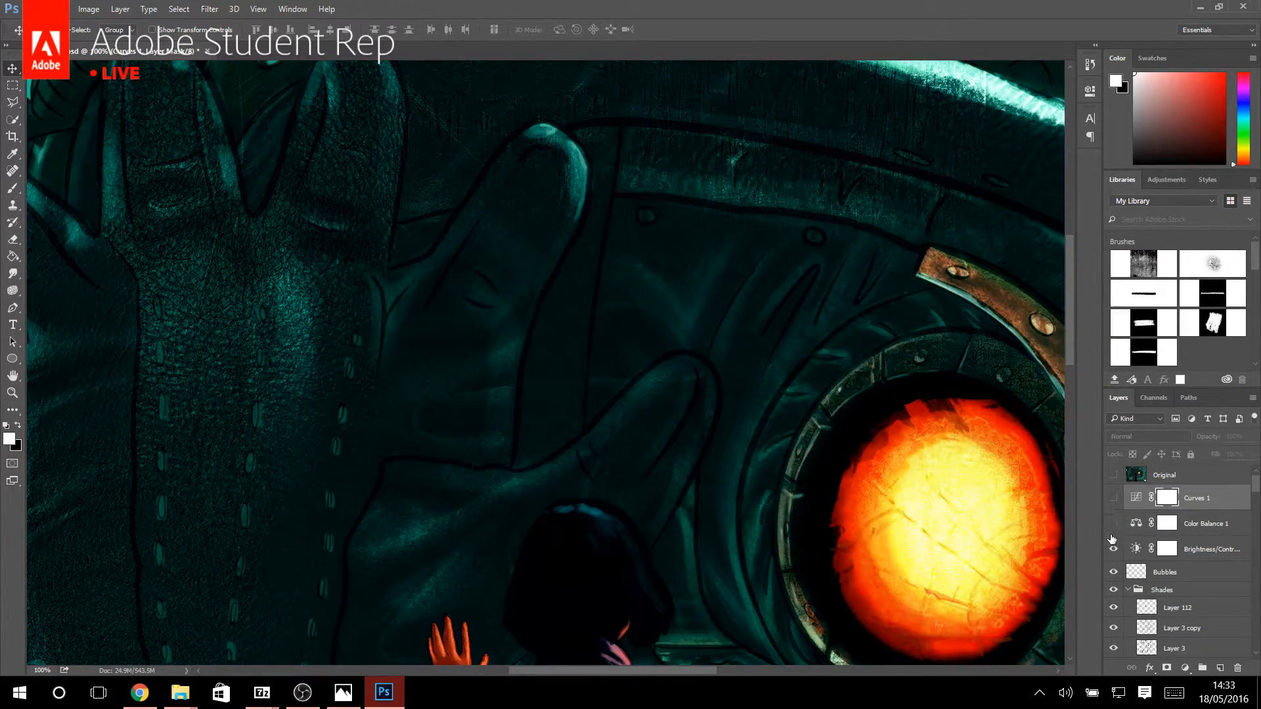
click(1113, 550)
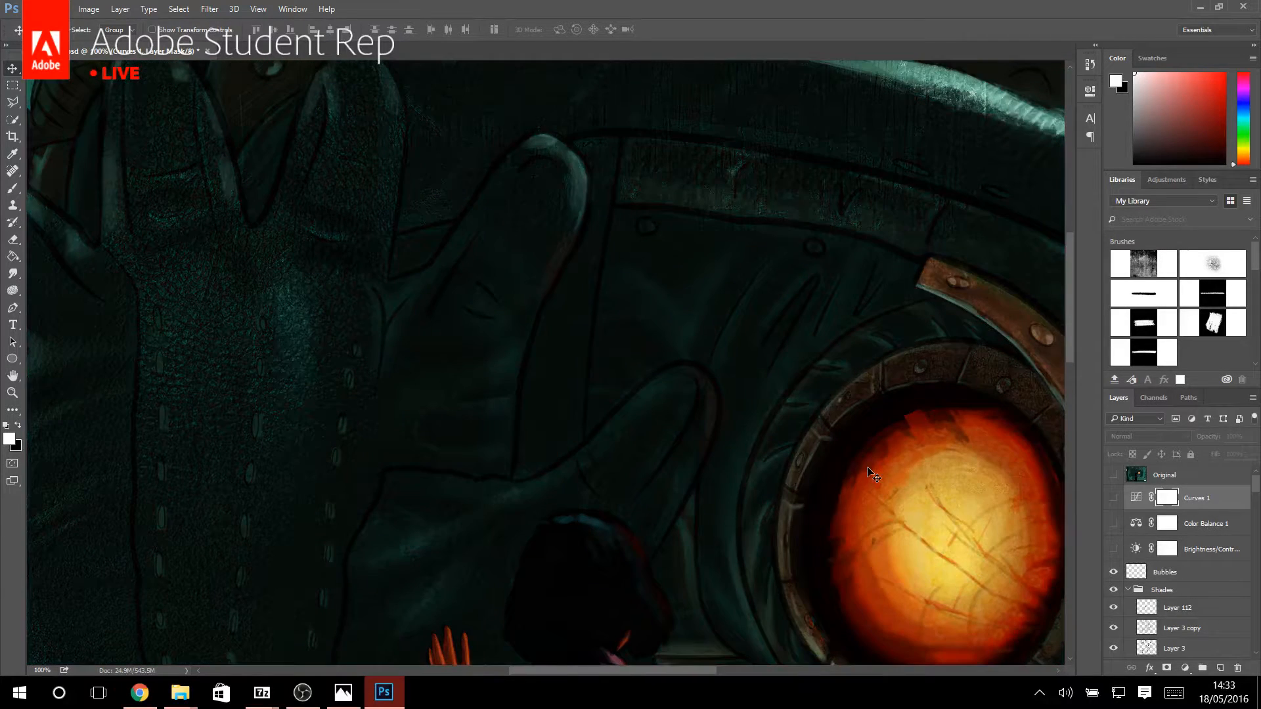
scroll(872, 473, down, 6)
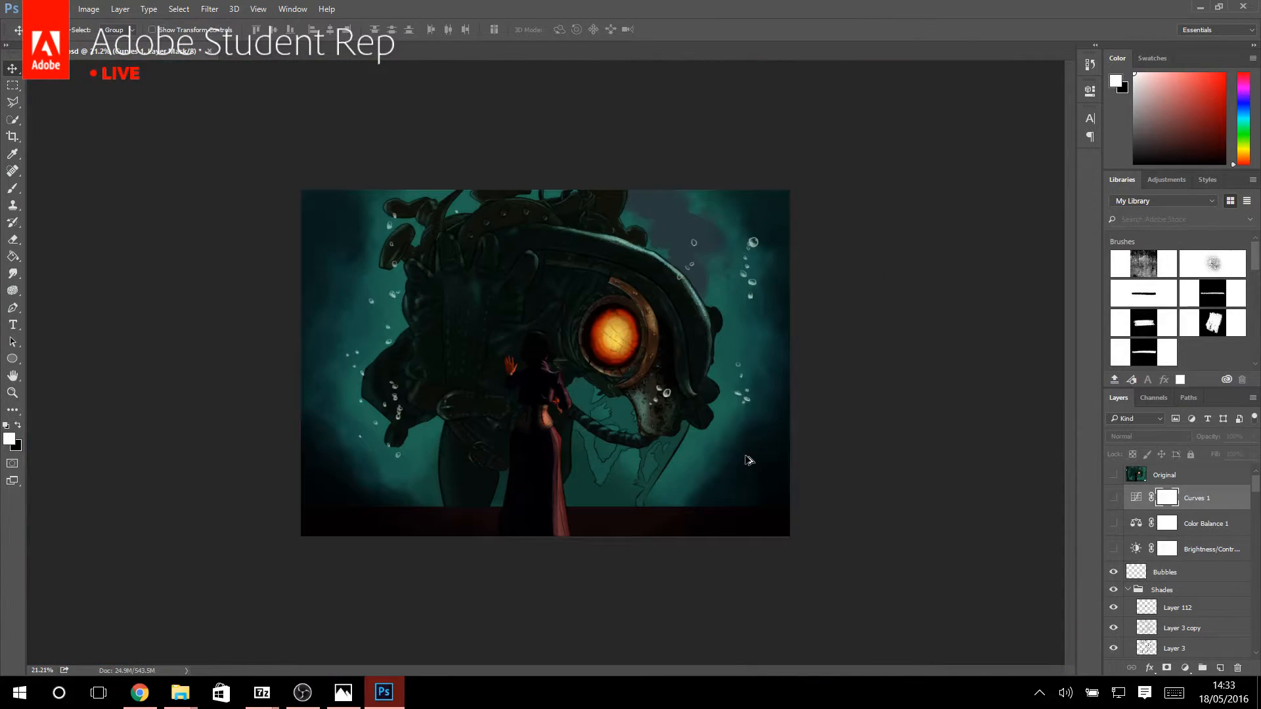
scroll(750, 460, up, 1)
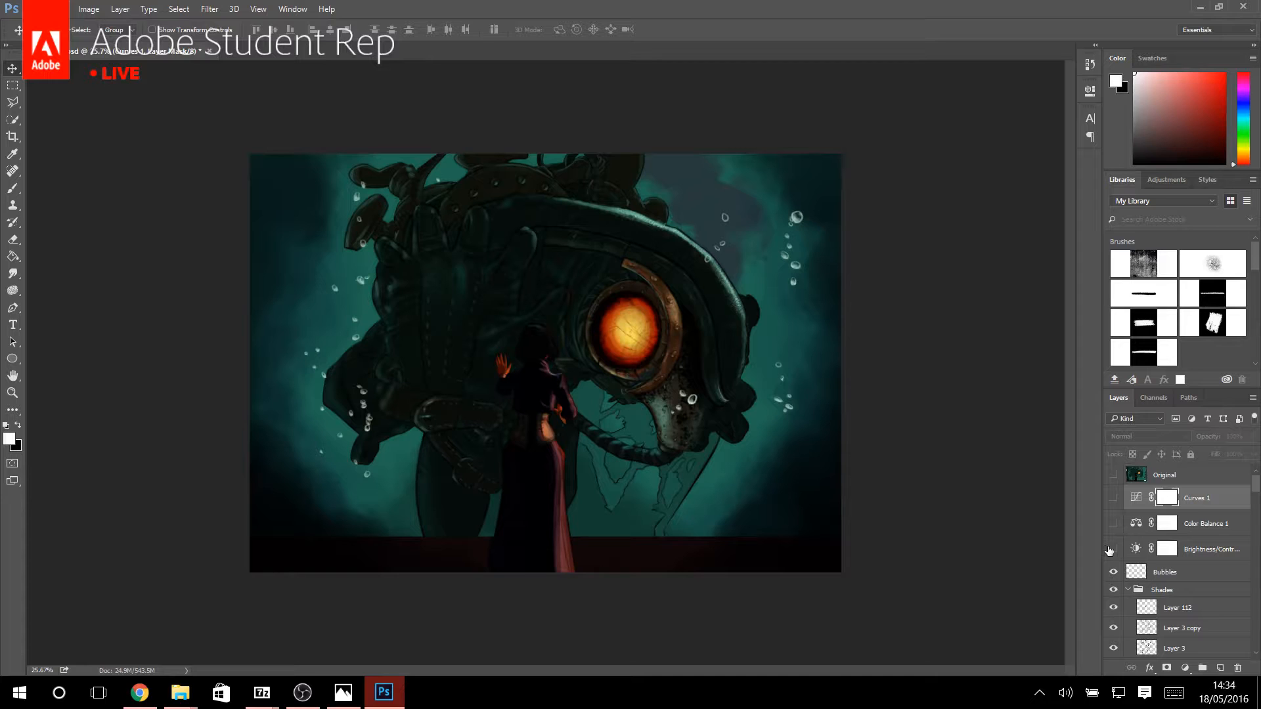
Compare the painting with the Original reference layer, and with its three adjustment layers shown, hiding them all again.
click(1113, 476)
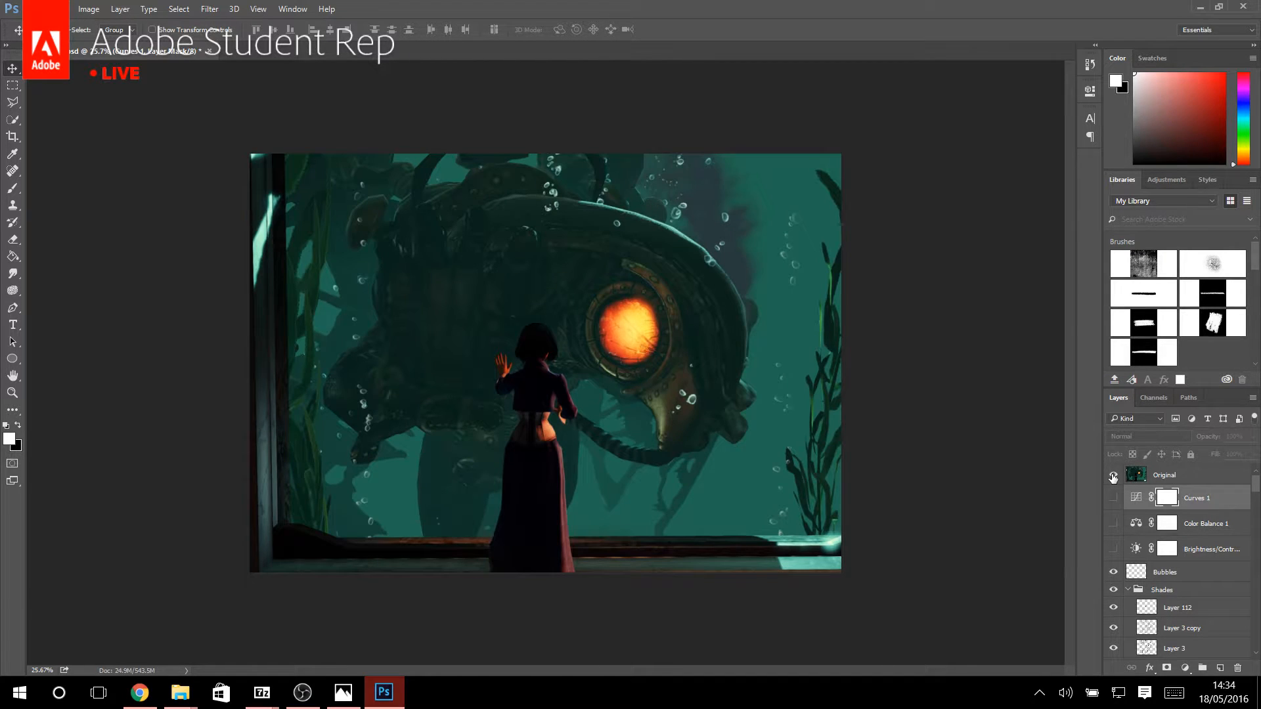
click(1113, 476)
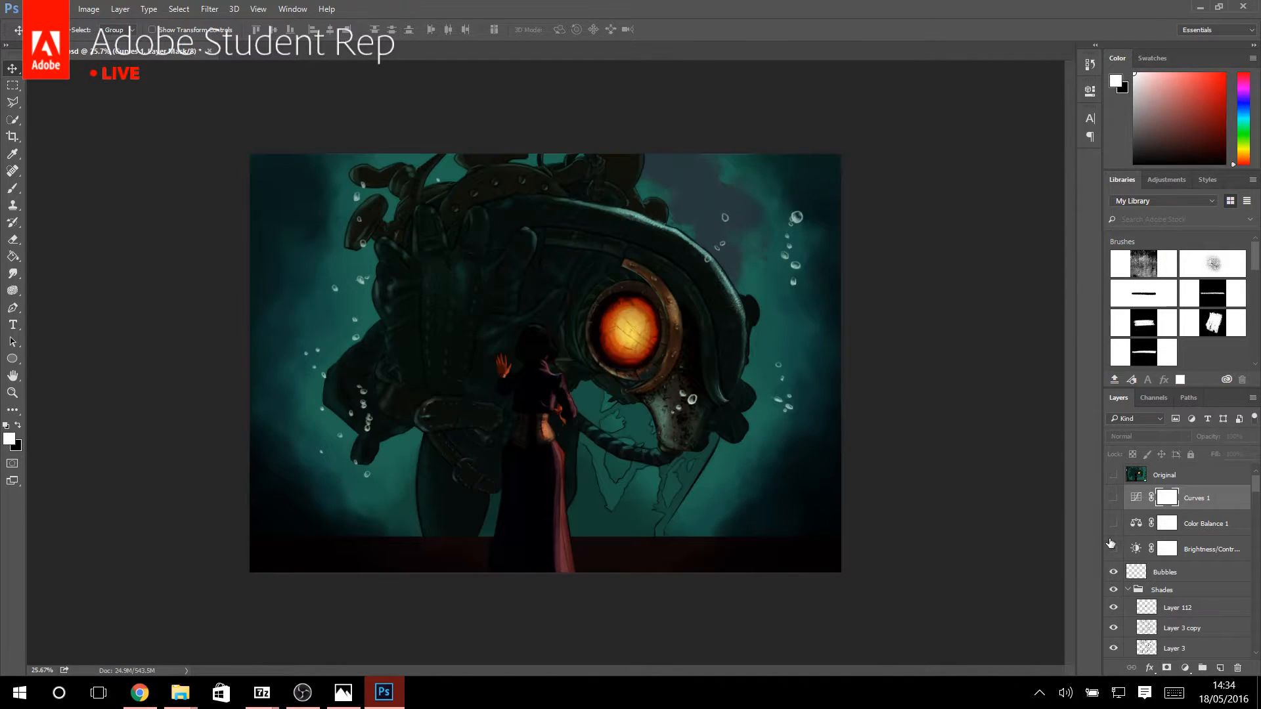
click(1113, 523)
click(1114, 497)
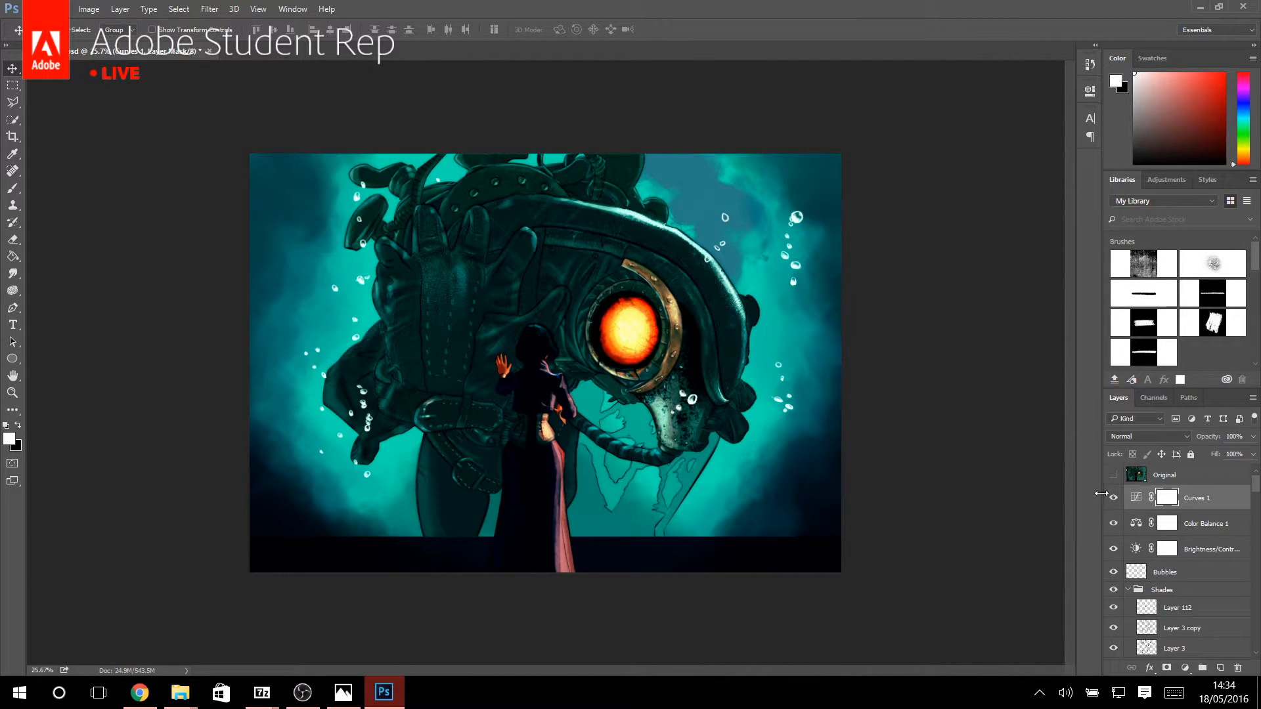
click(1112, 525)
click(1113, 549)
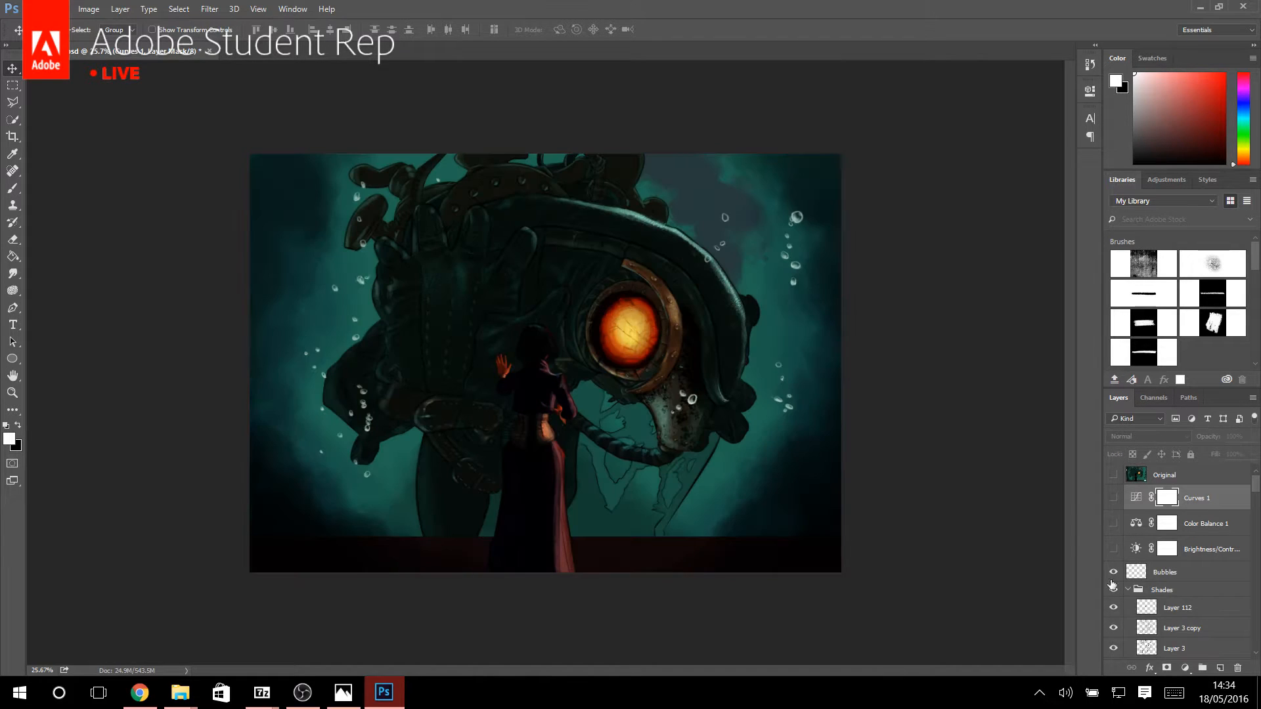
Find the glove's leather texture layer, Layer 22 copy, compare the painting with it hidden and shown, and view its blend mode options.
scroll(1115, 581, down, 3)
scroll(1117, 539, up, 2)
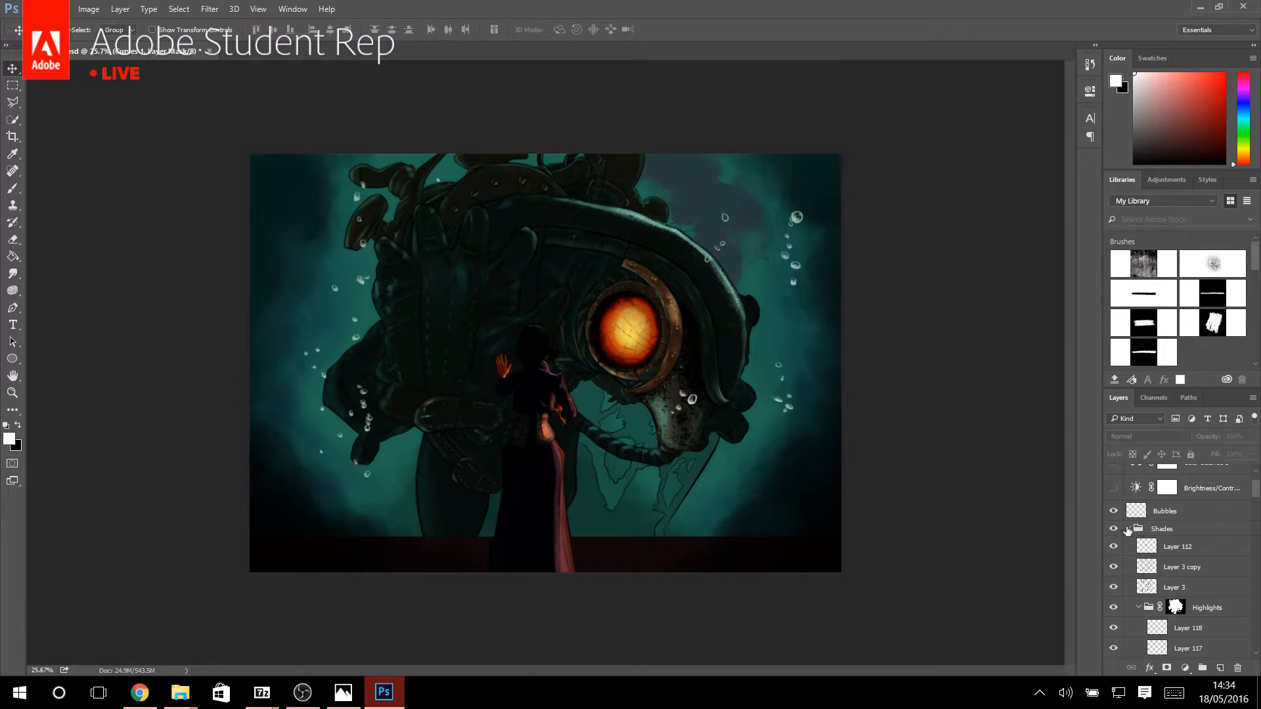
scroll(1116, 549, down, 4)
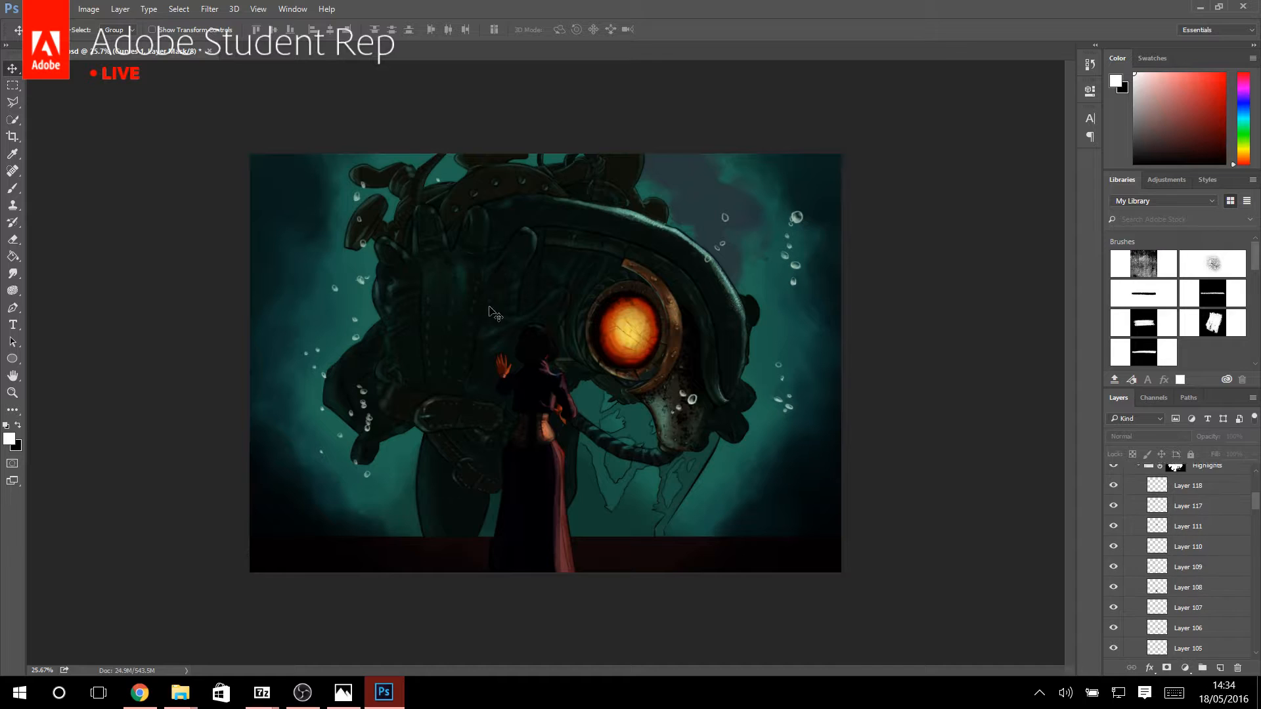
right_click(467, 299)
click(514, 400)
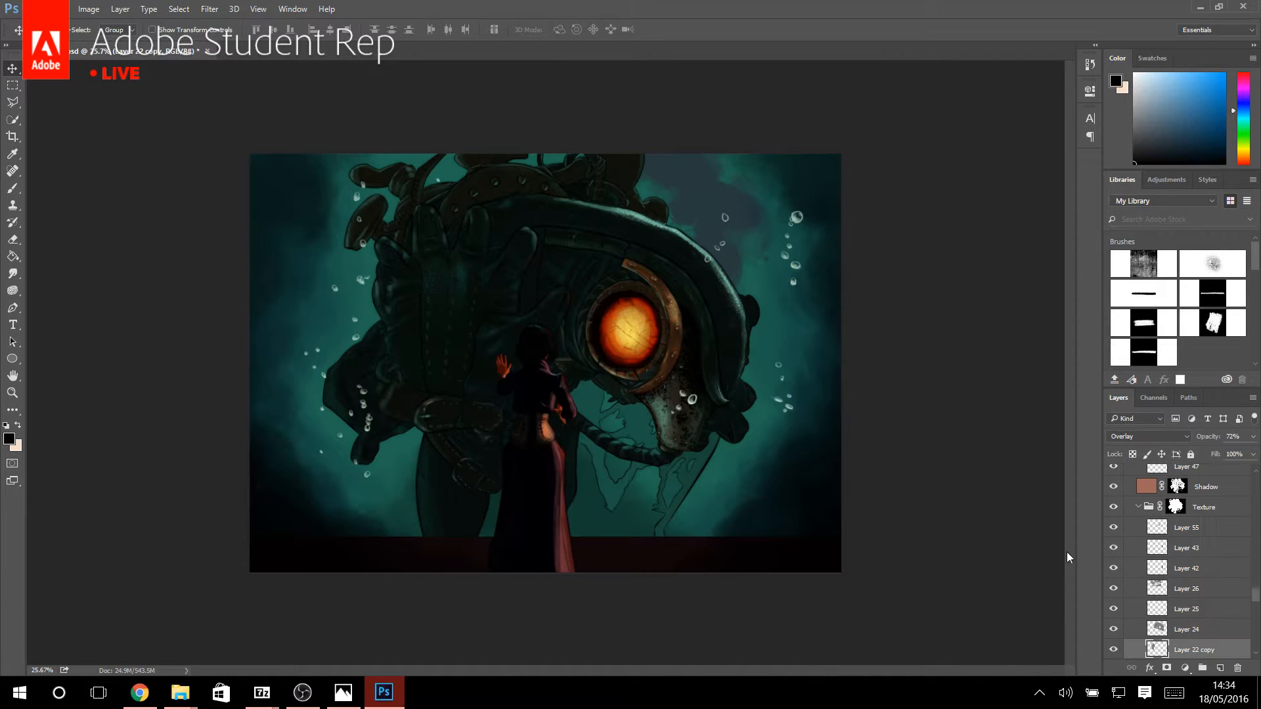
click(1114, 650)
click(1113, 651)
click(1163, 438)
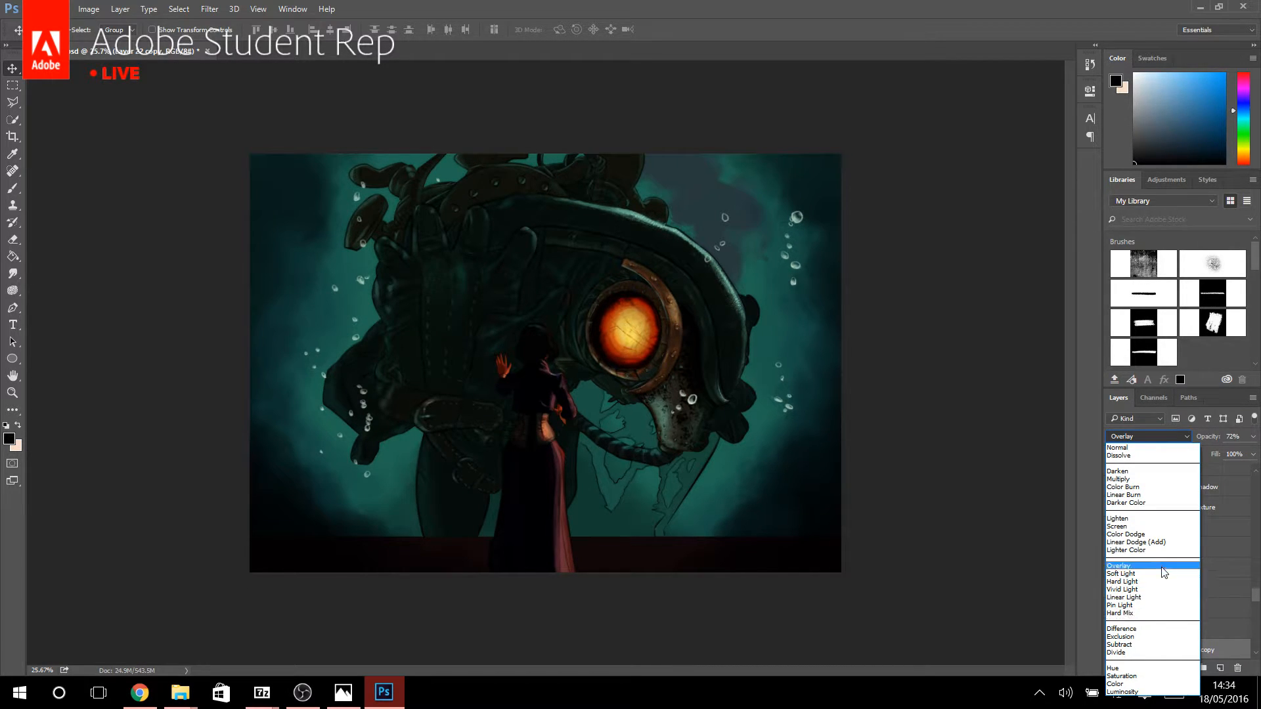
click(1223, 631)
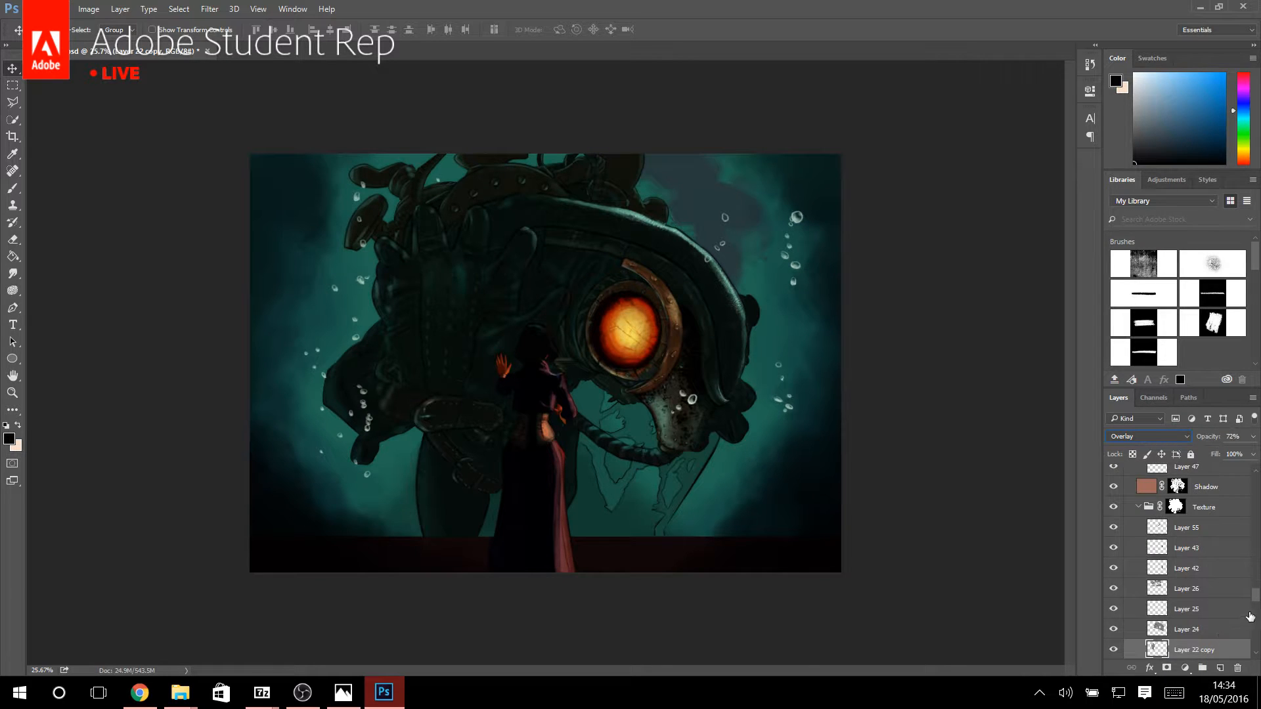
Show the Curves 1, Color Balance 1, and Brightness/Contrast layers again and stamp everything visible into a new layer above Curves 1.
drag(1256, 599, 1259, 436)
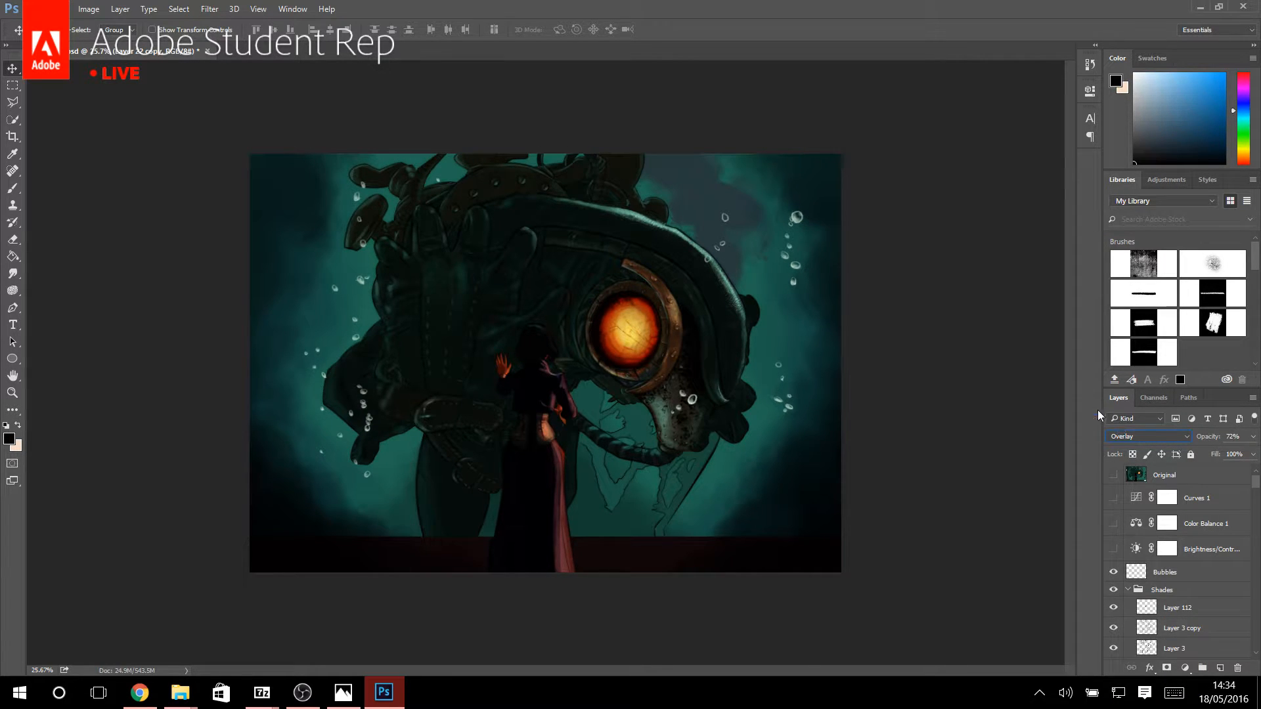
click(1133, 505)
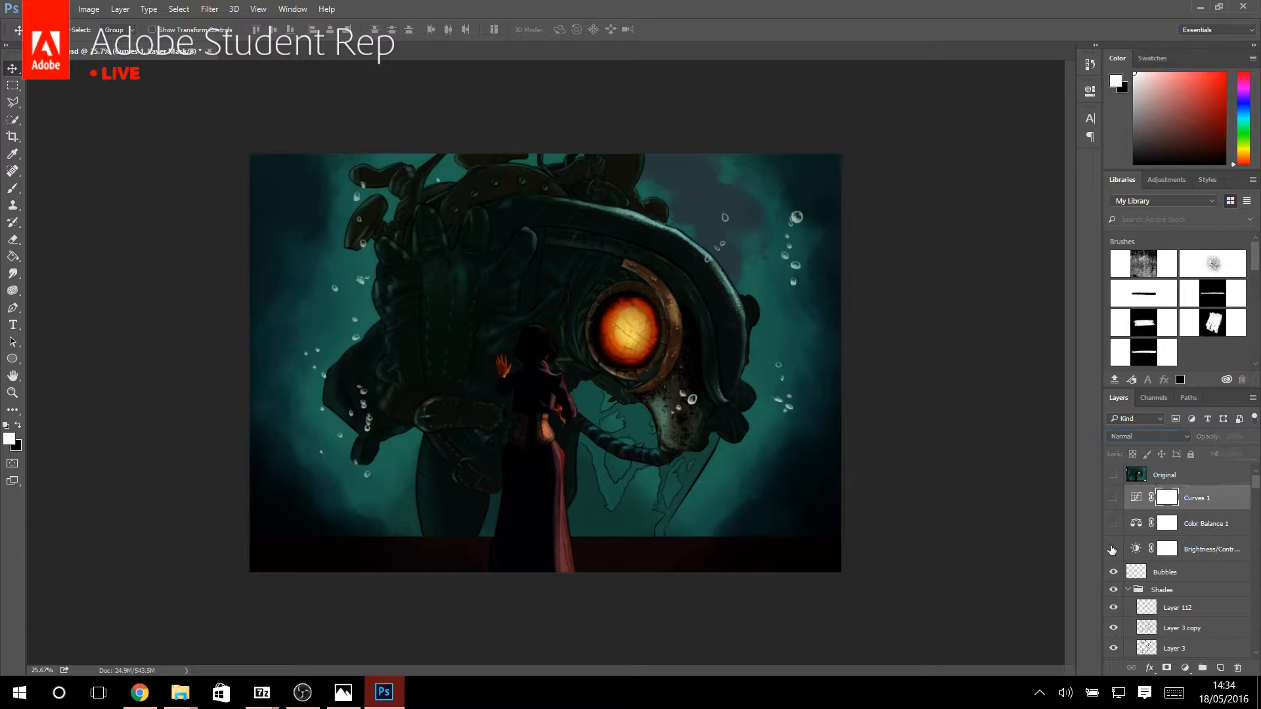
click(1113, 550)
click(1113, 498)
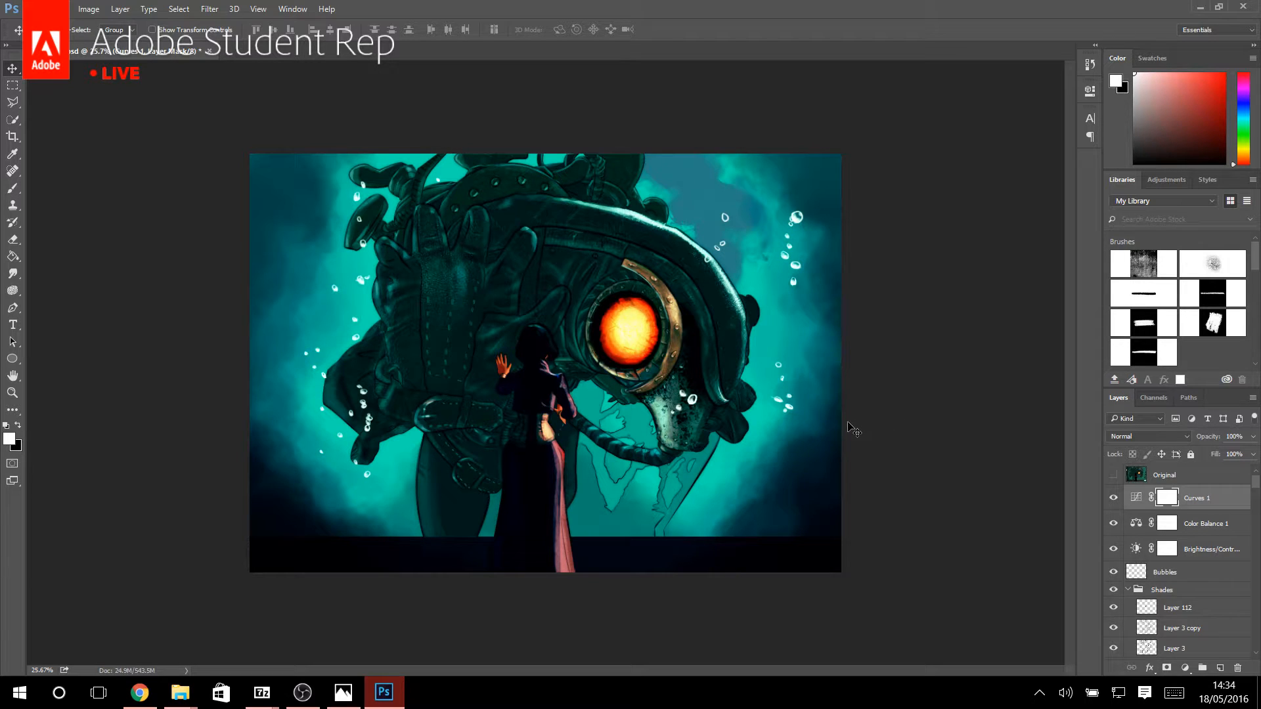
key(a)
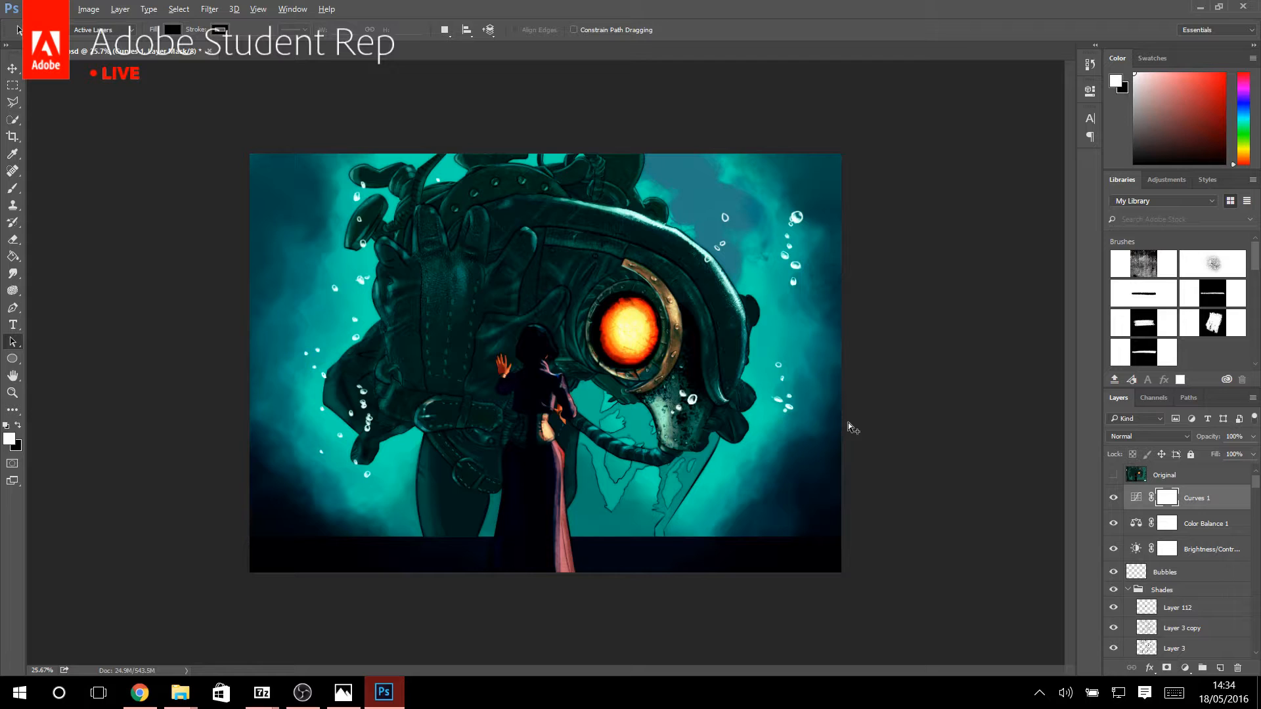
key(ctrl+shift+alt+n)
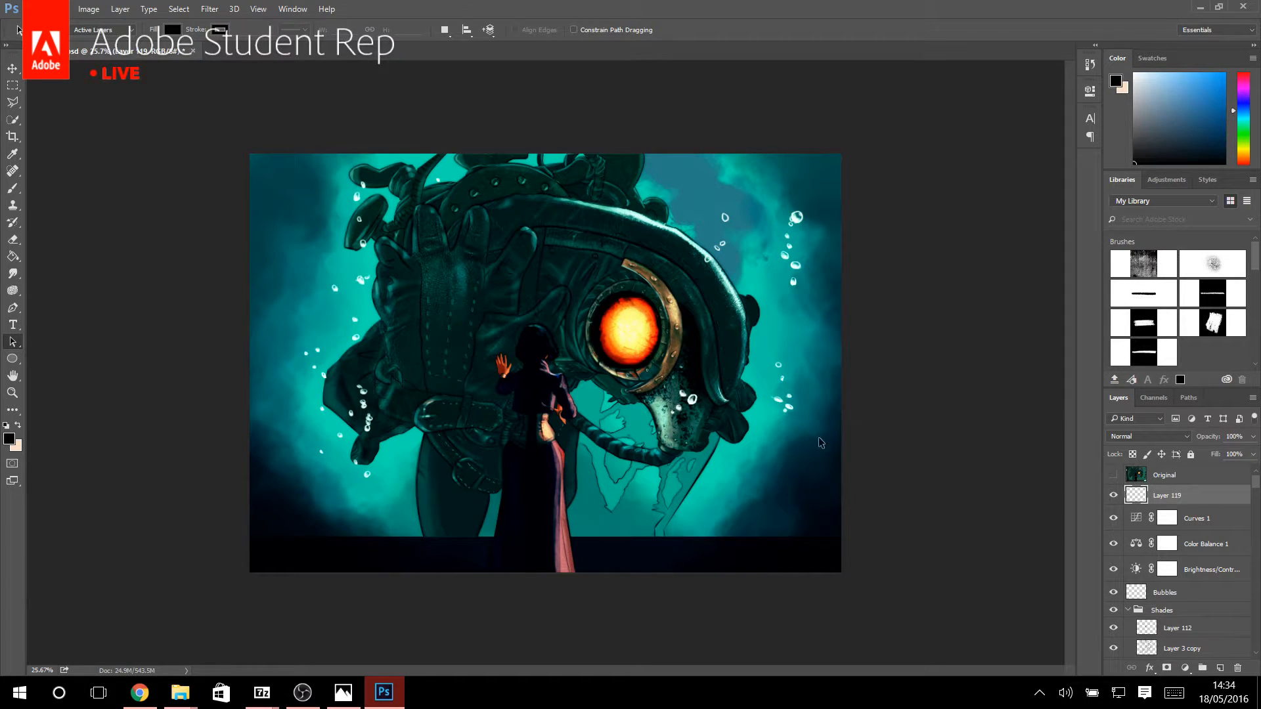
Hide the three adjustment layers and compare the merged layer with the painting beneath it, leaving the merged layer shown.
click(1113, 495)
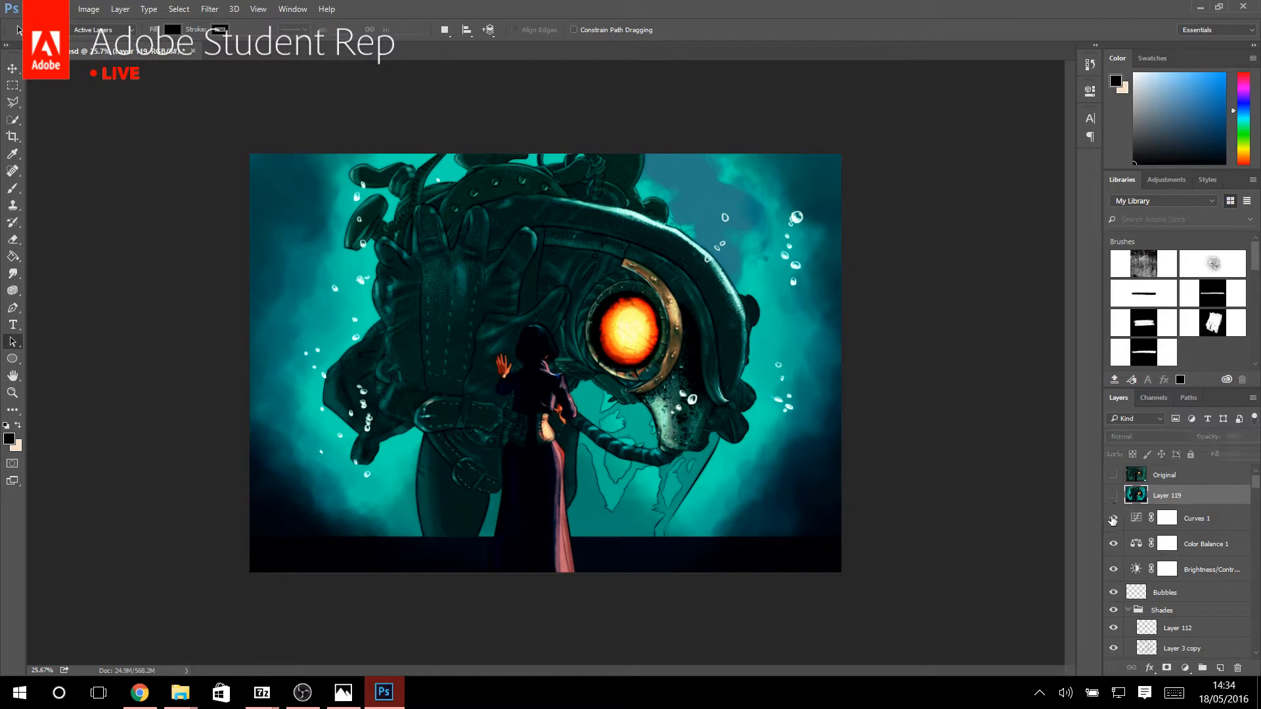
click(1114, 544)
click(1113, 570)
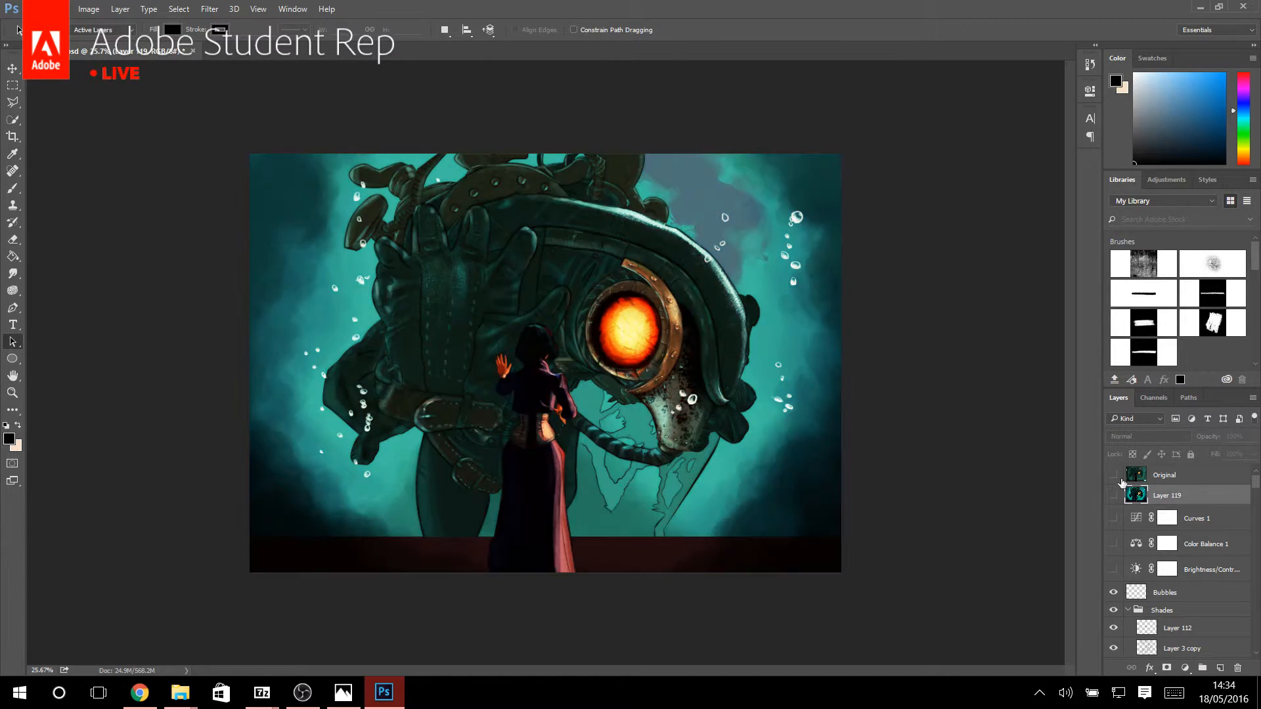
click(1113, 495)
click(1113, 496)
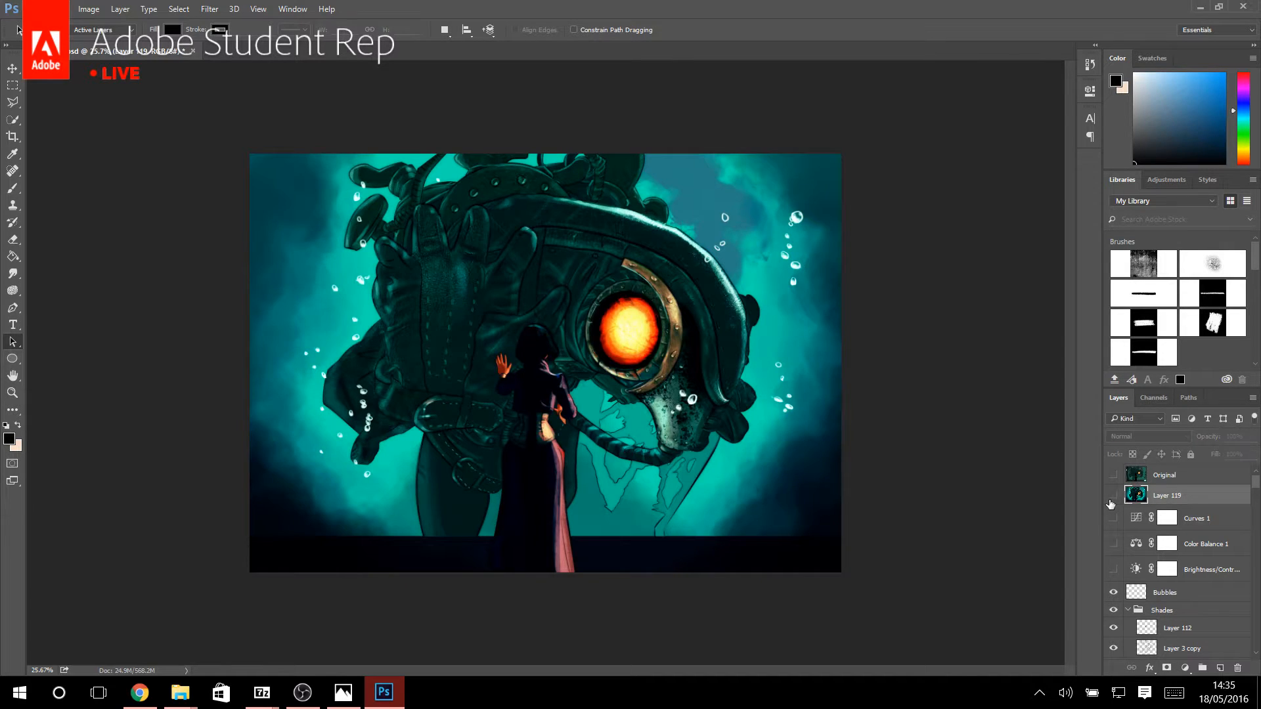
click(1113, 495)
scroll(1182, 525, down, 5)
scroll(1183, 525, down, 8)
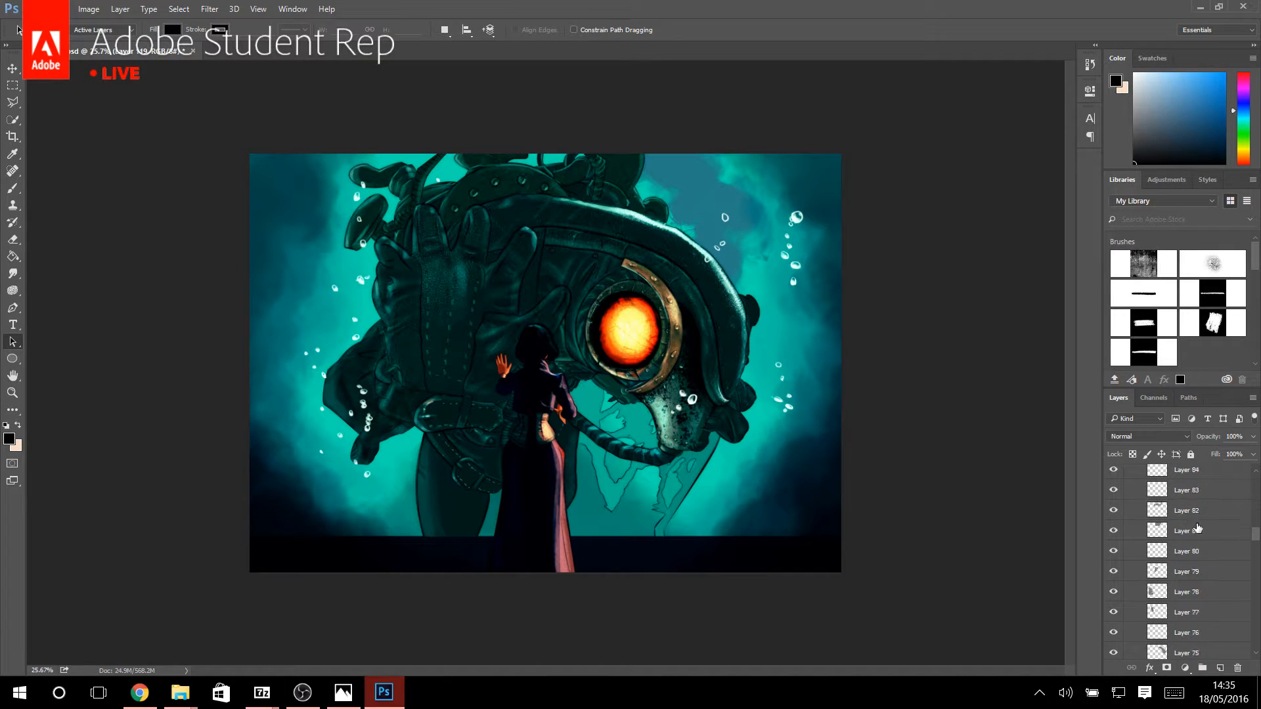
scroll(1182, 526, up, 13)
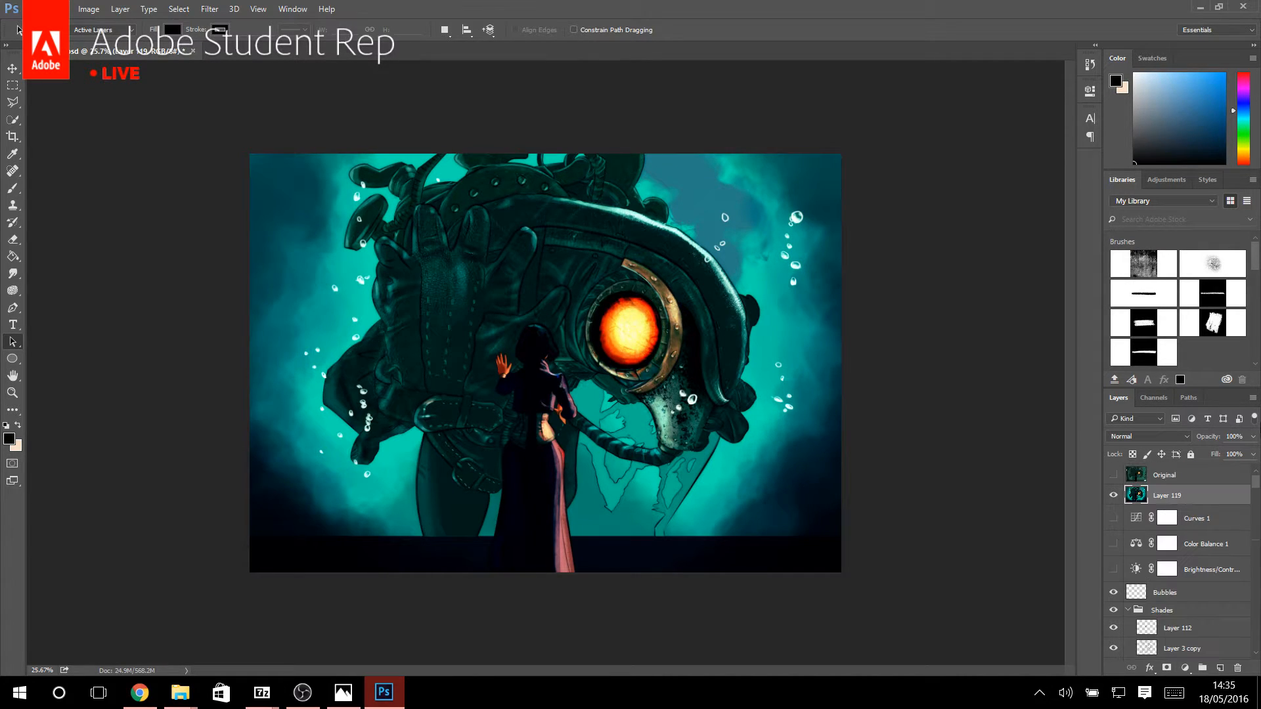
Isolate the merged layer's Blue channel and select the entire canvas.
click(1155, 399)
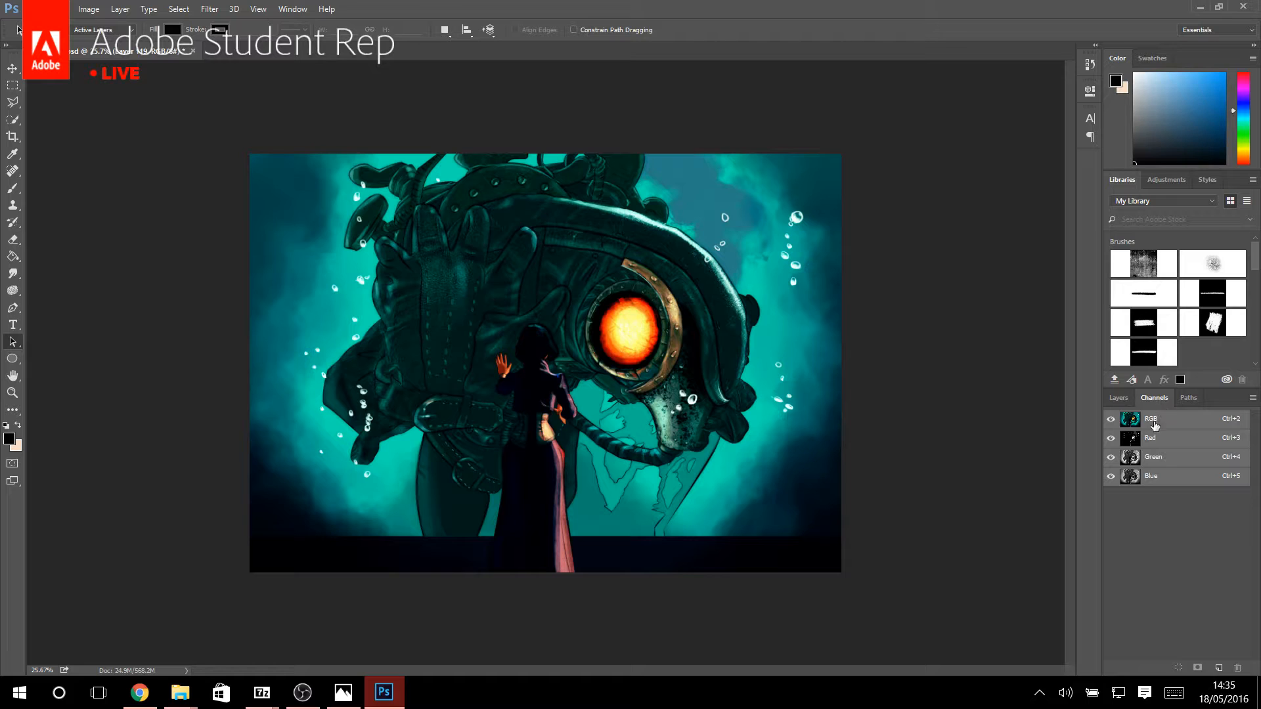
click(1163, 481)
click(13, 85)
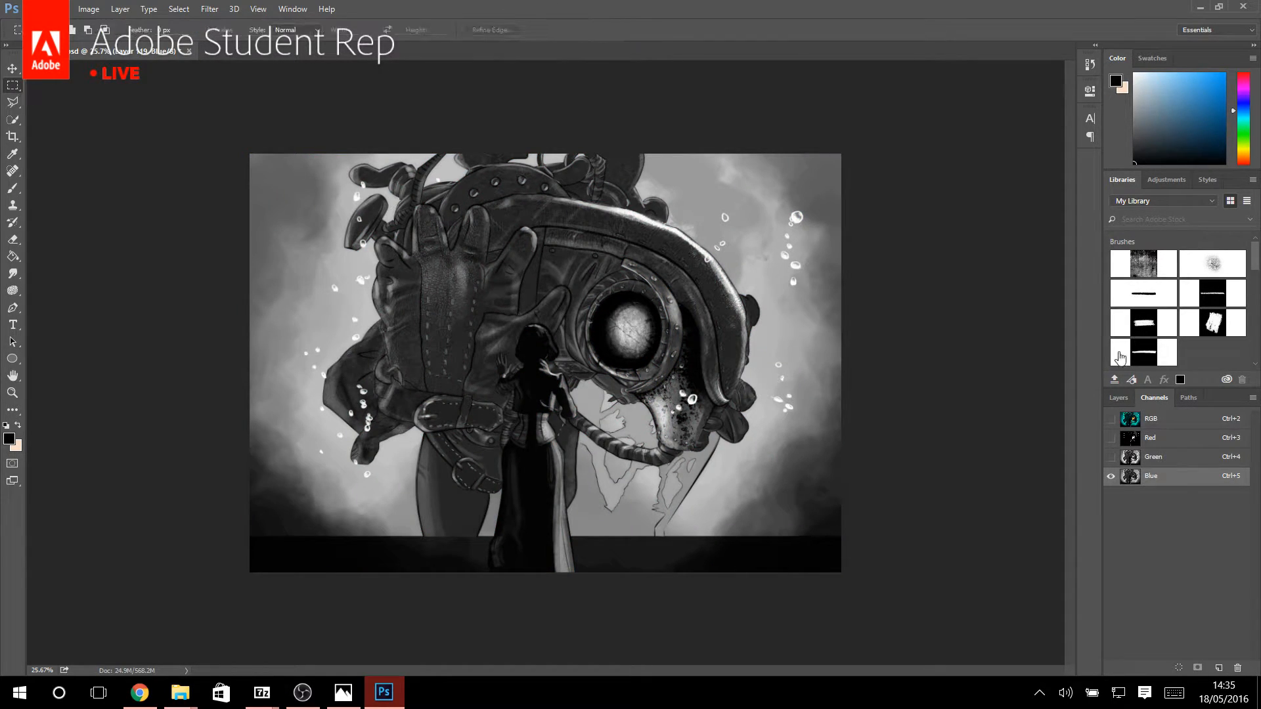
click(1114, 398)
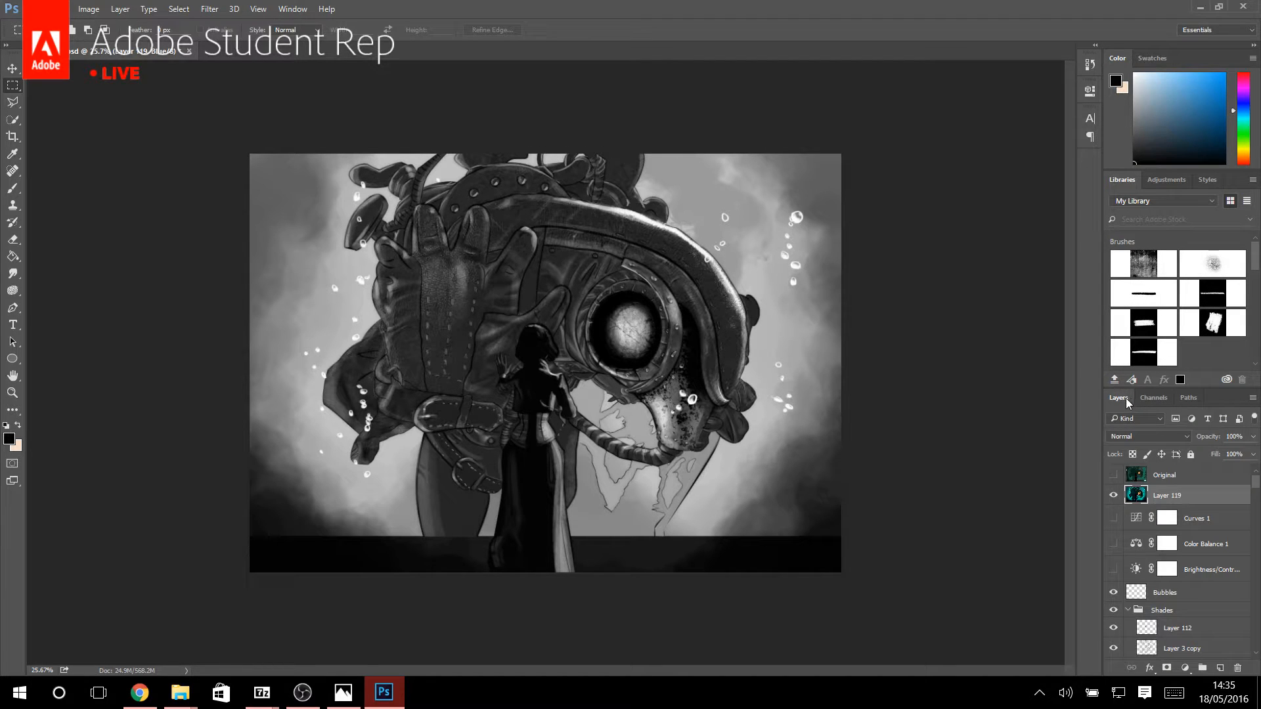
click(1154, 398)
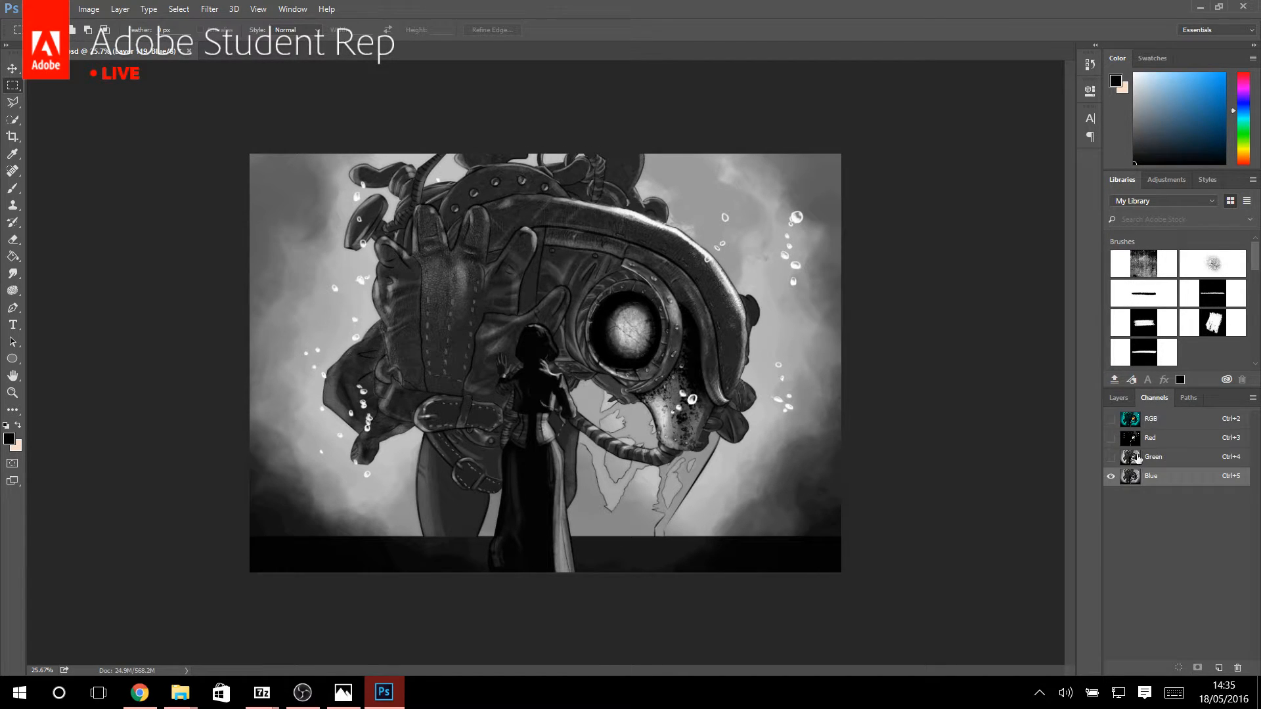
drag(216, 105, 221, 108)
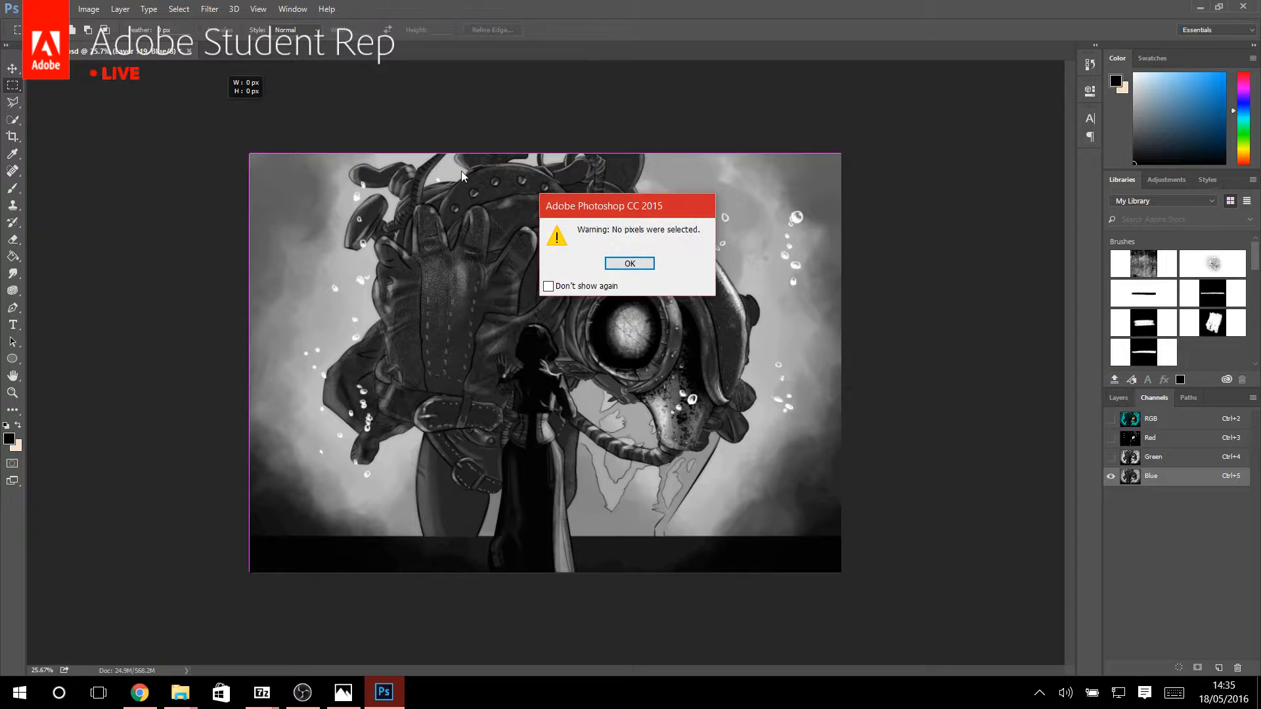
click(621, 262)
key(ctrl+a)
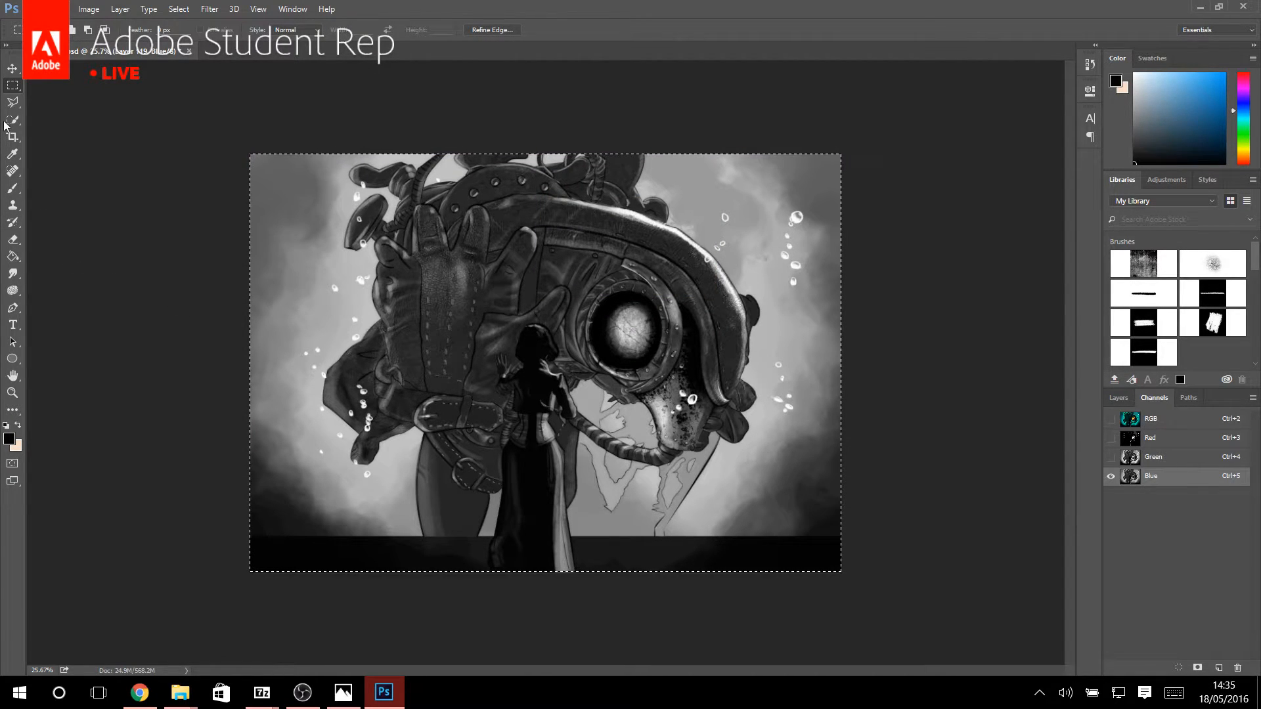
Nudge the selected Blue channel a few pixels to the right with the Move tool.
click(12, 71)
click(43, 71)
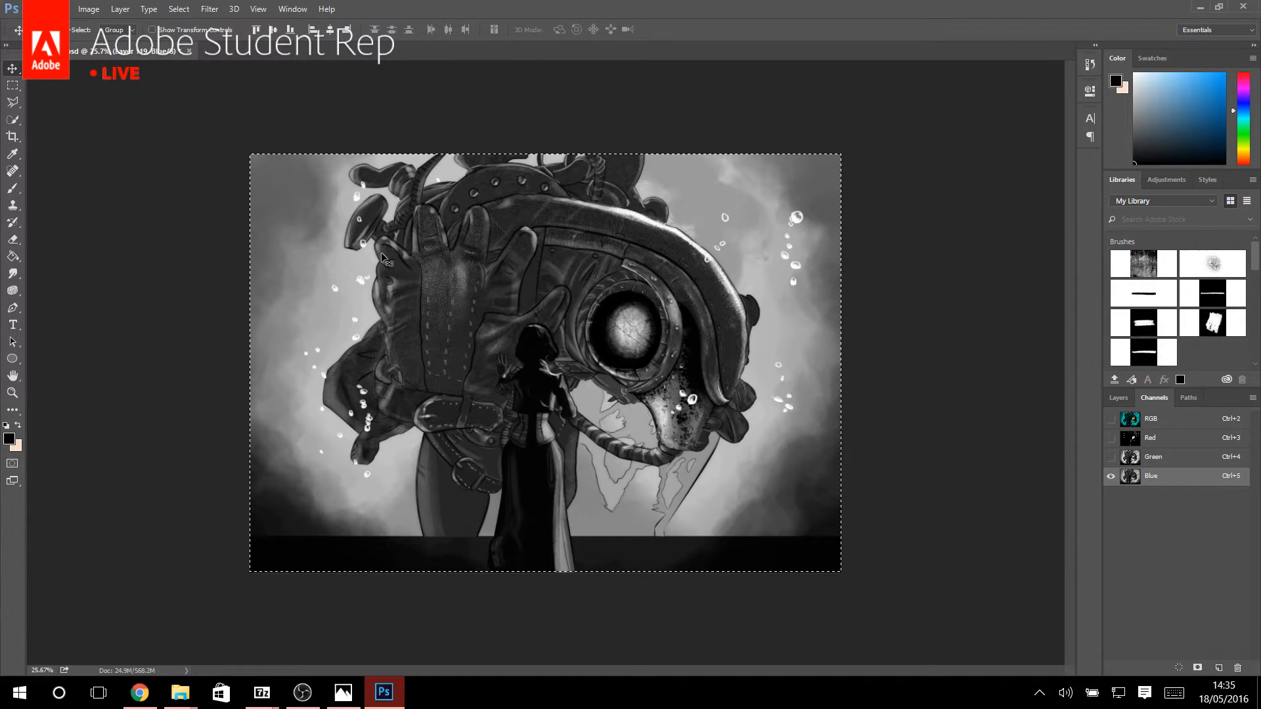
key(Right)
key(Right)
key(Right)
key(Right)
key(Right)
key(Right)
key(Right)
key(Right)
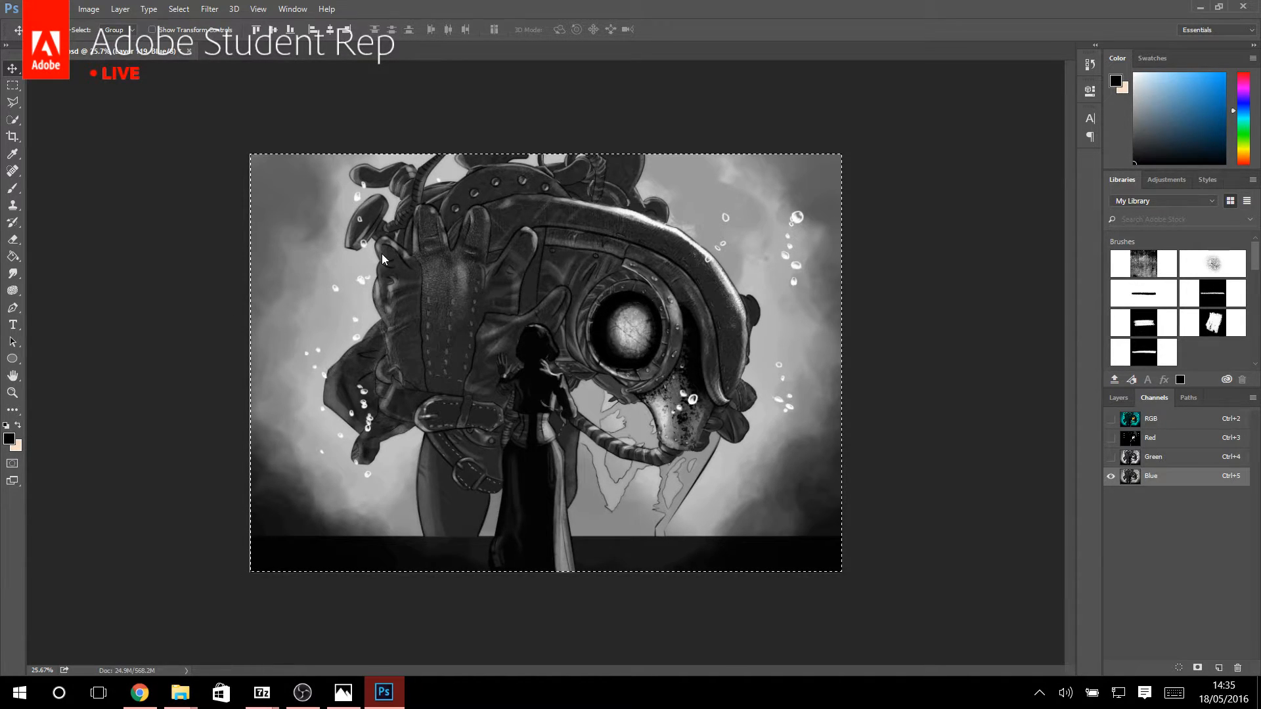
Stretch the Blue channel's left edge out to the canvas border with Free Transform, to about 100.17% width.
click(12, 394)
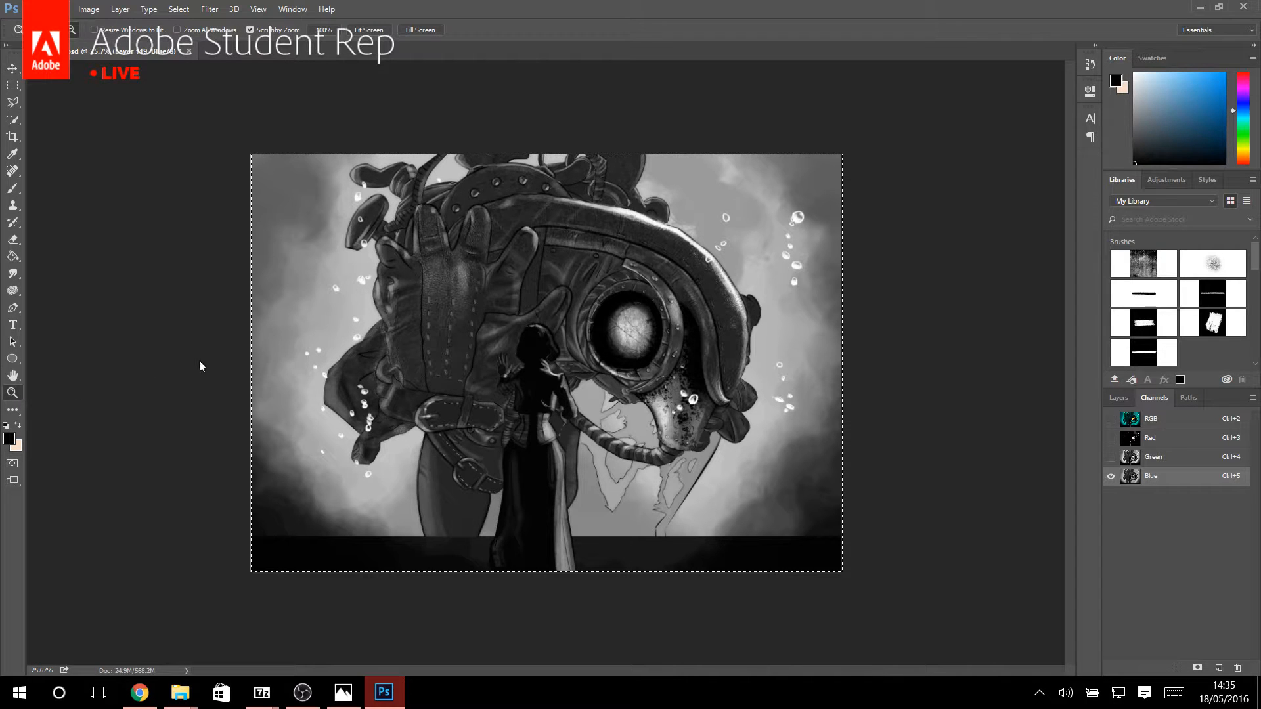
mouse_move(266, 336)
mouse_down()
mouse_move(296, 334)
mouse_move(249, 336)
mouse_up()
key(ctrl+t)
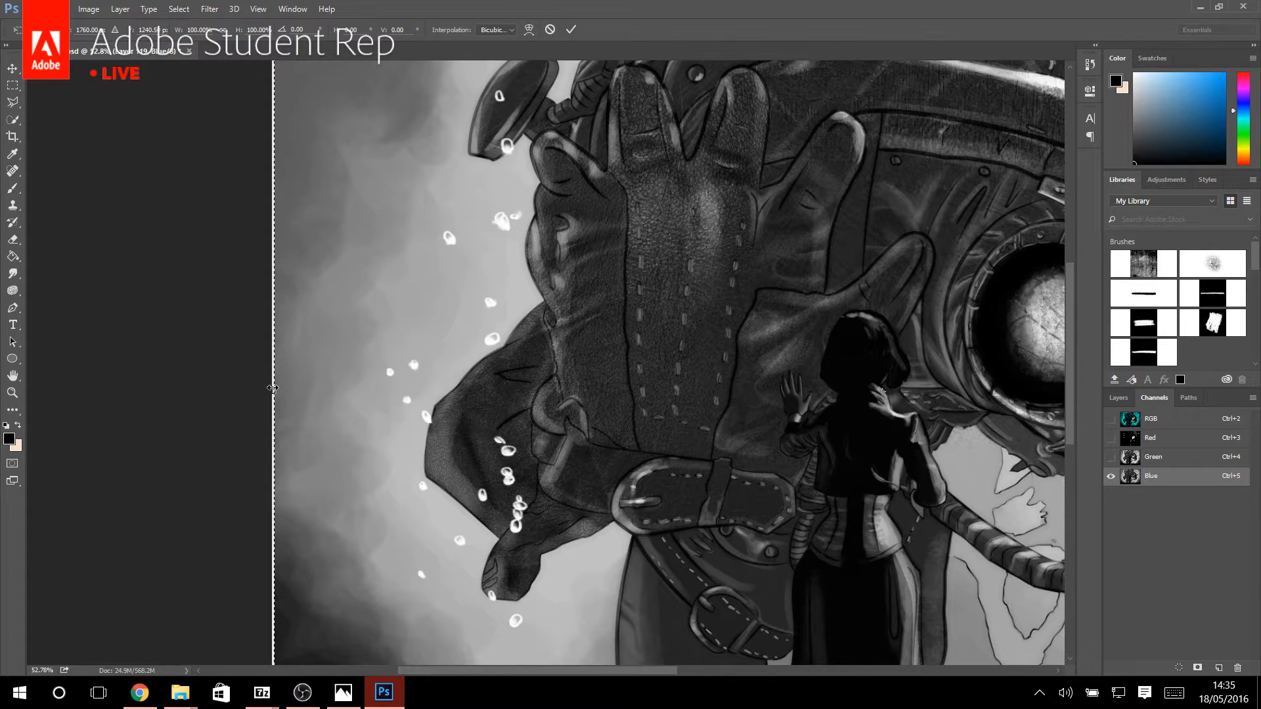
drag(272, 387, 270, 389)
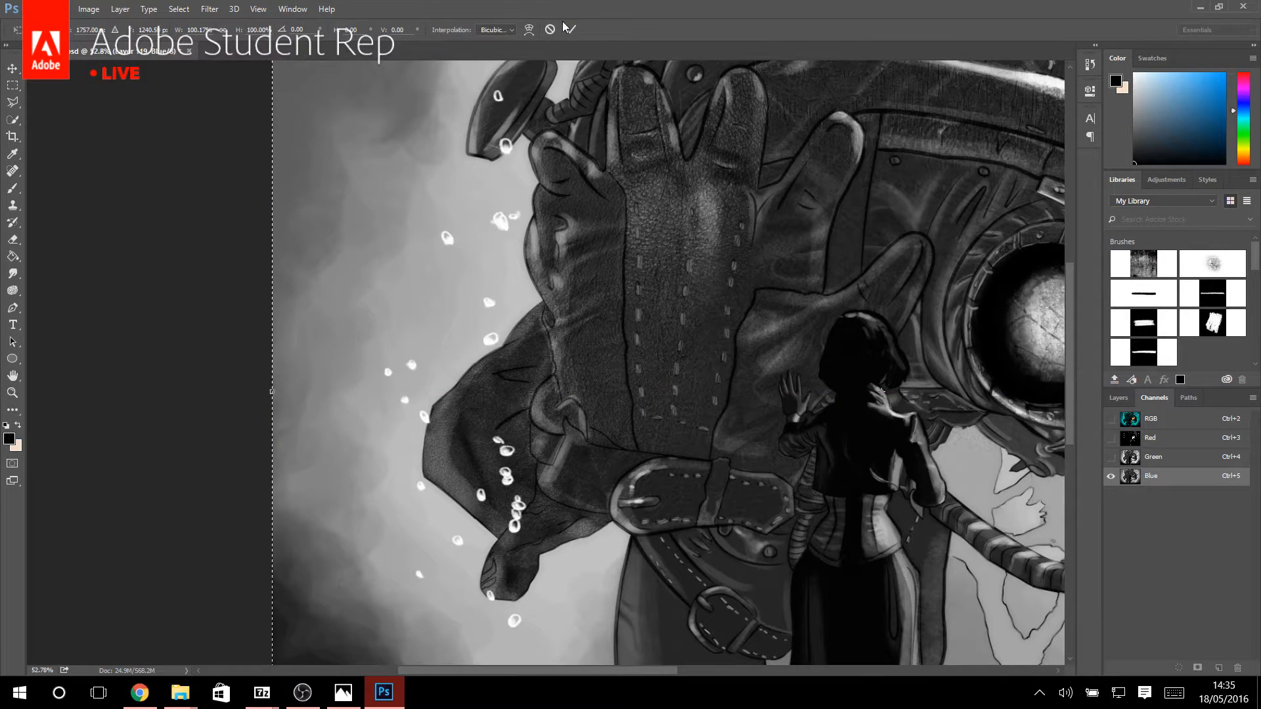
click(569, 29)
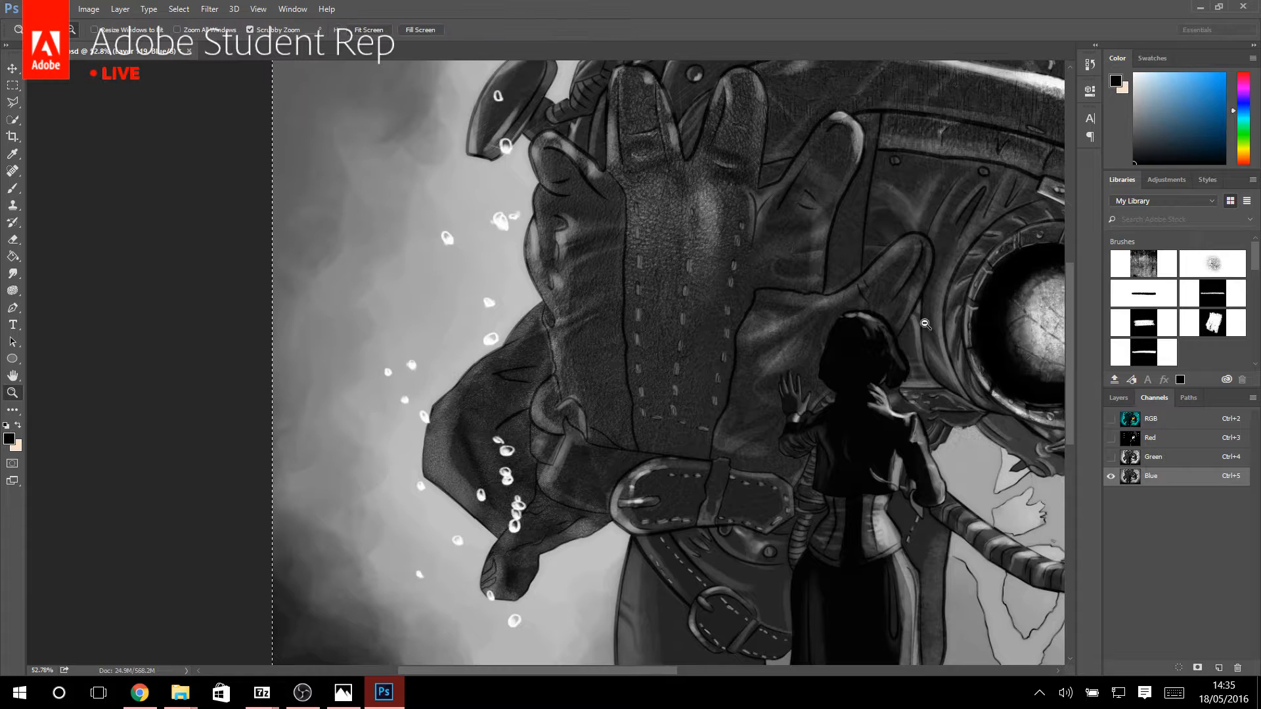
Isolate the Red channel and nudge its contents slightly to the right with the Move tool.
click(1157, 440)
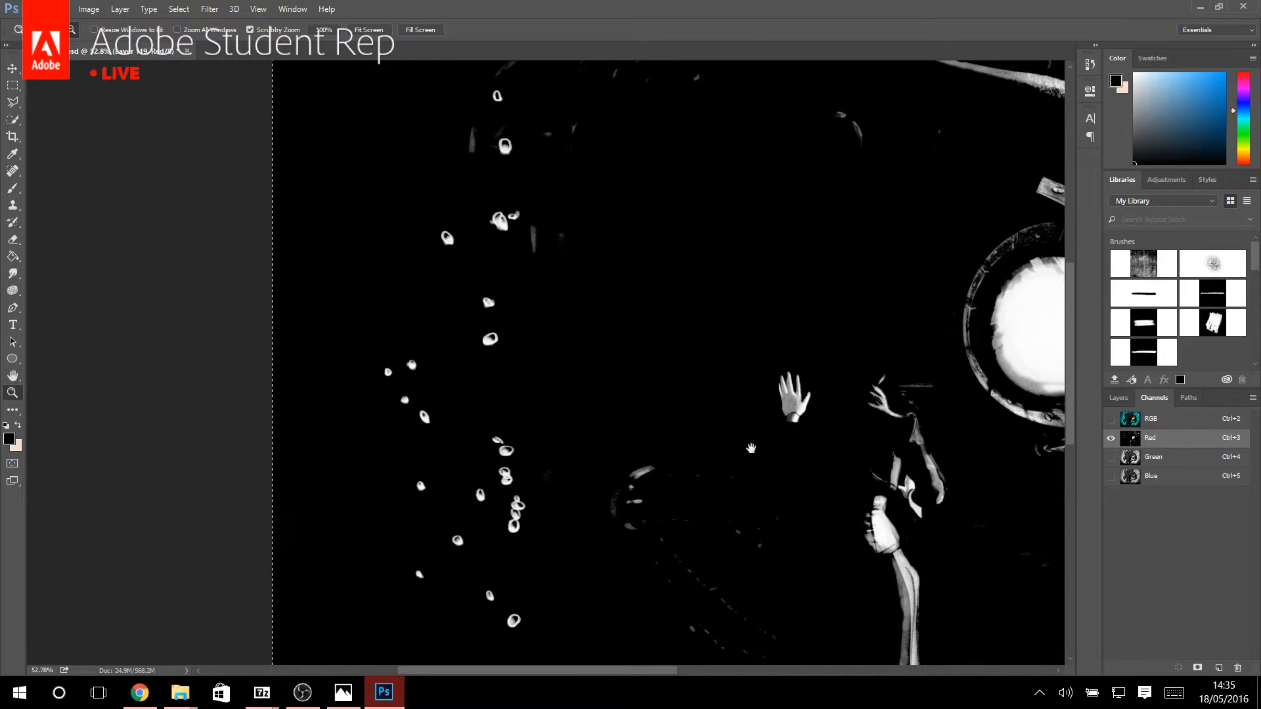
drag(919, 421, 526, 405)
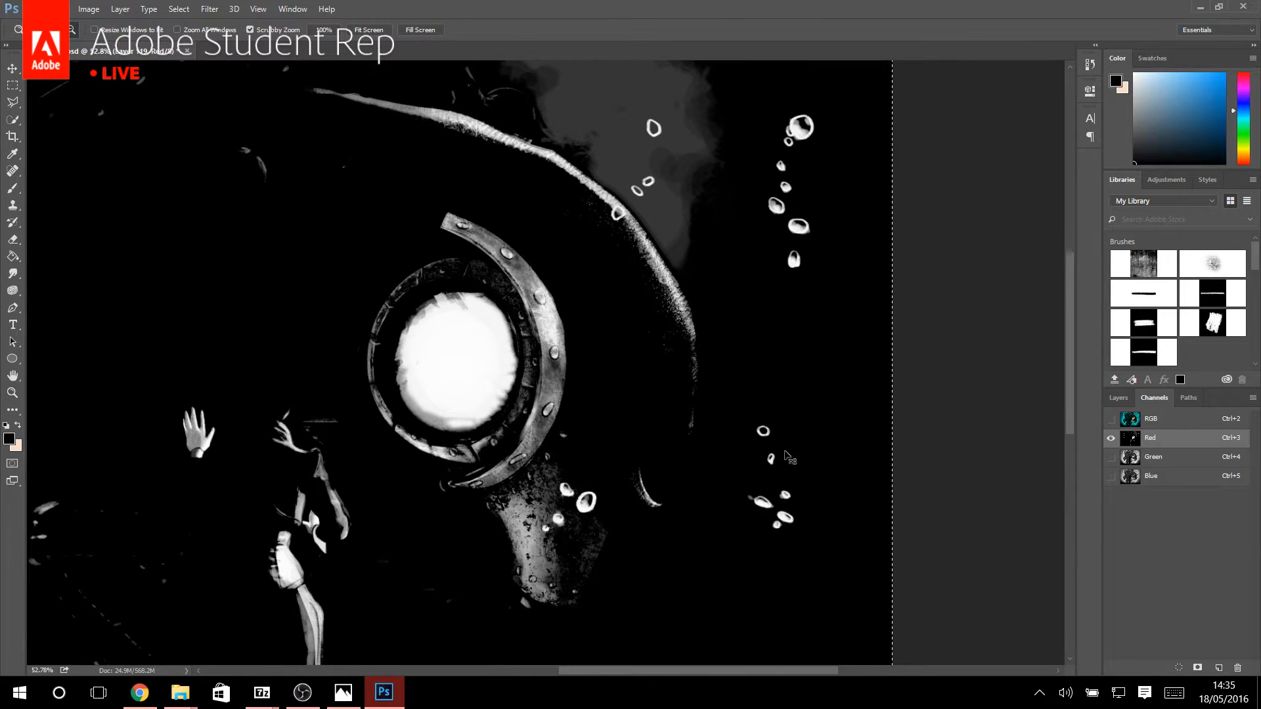
key(ctrl+t)
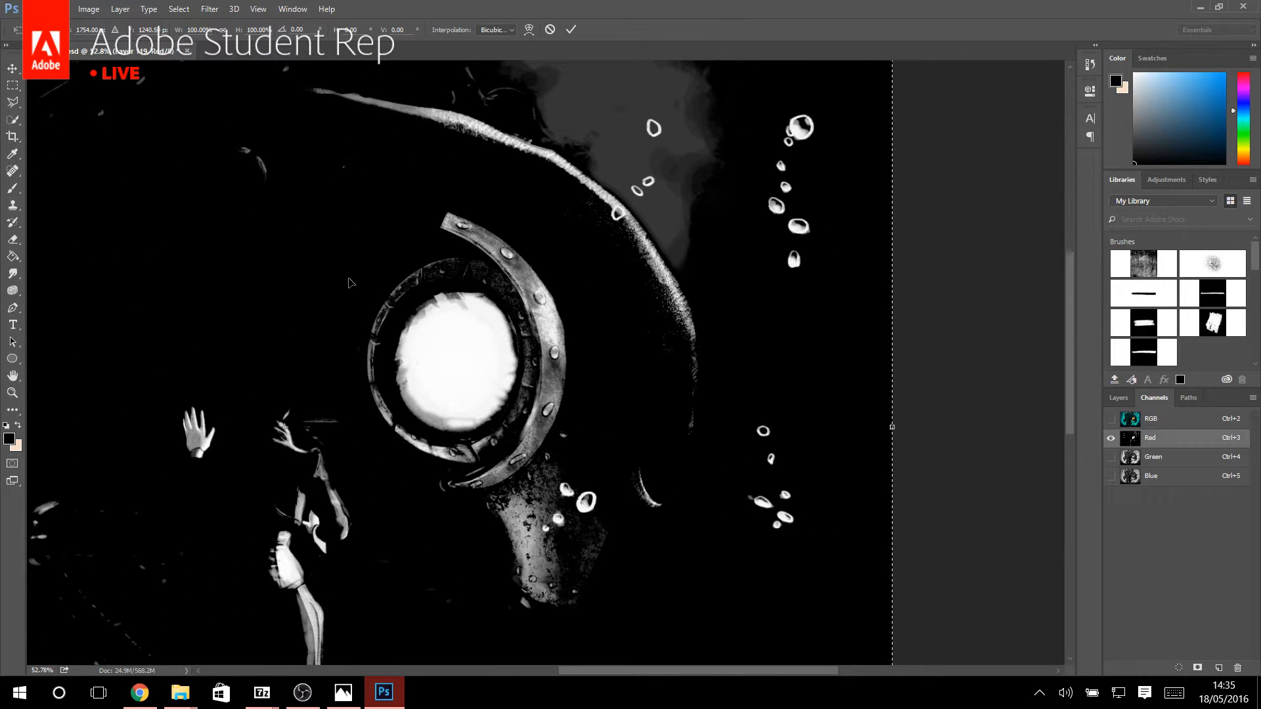
click(12, 68)
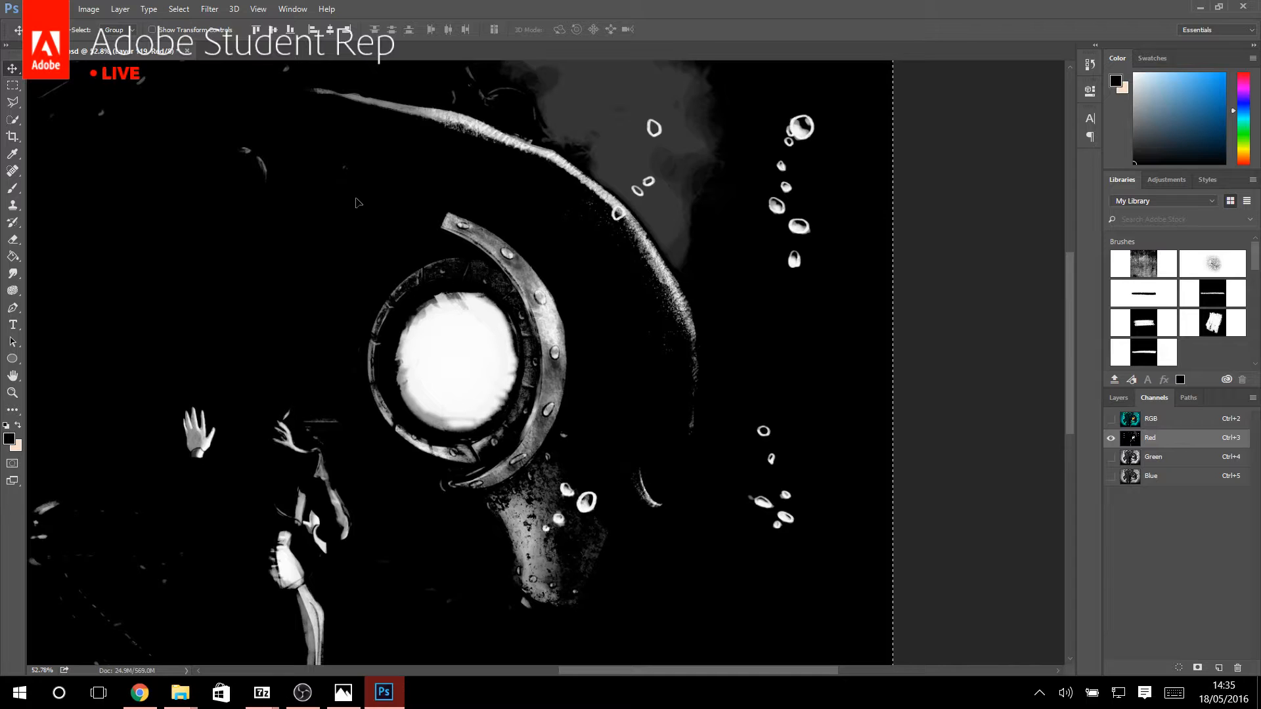
drag(306, 271, 478, 295)
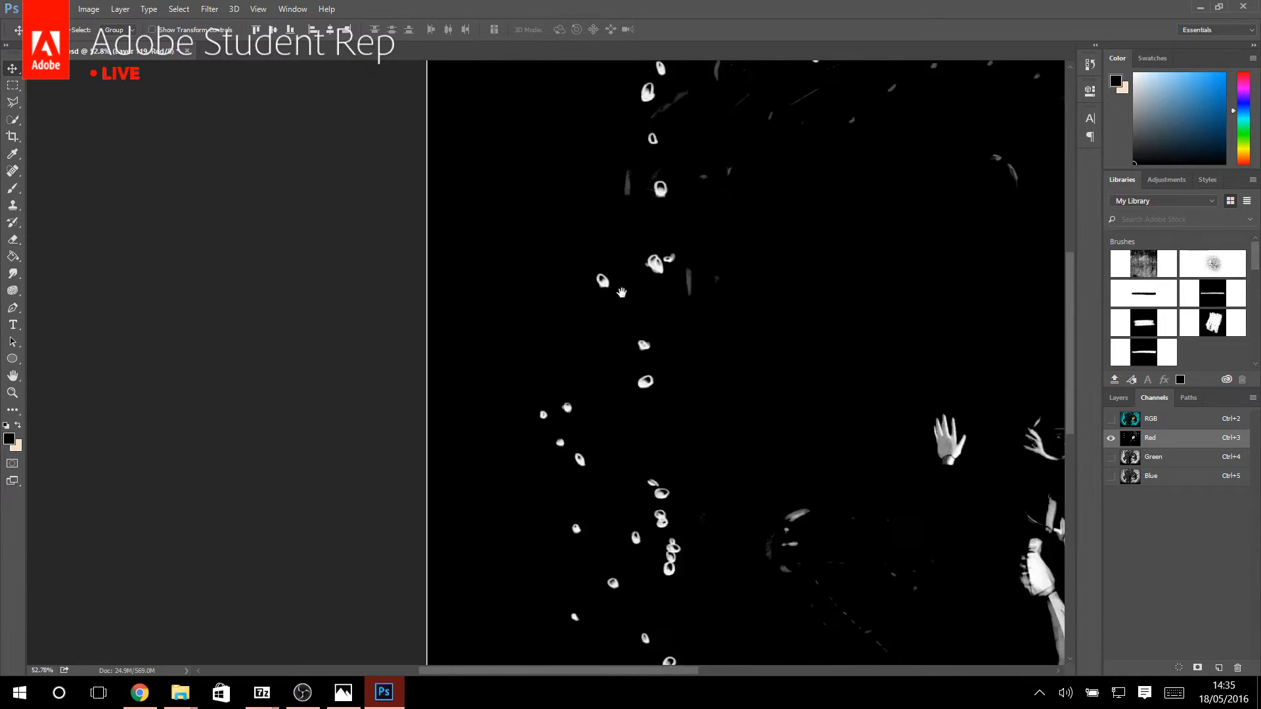
Stretch the Red channel's left edge to the canvas border with Free Transform, to about 100.09% width, and clear the selection.
key(ctrl+t)
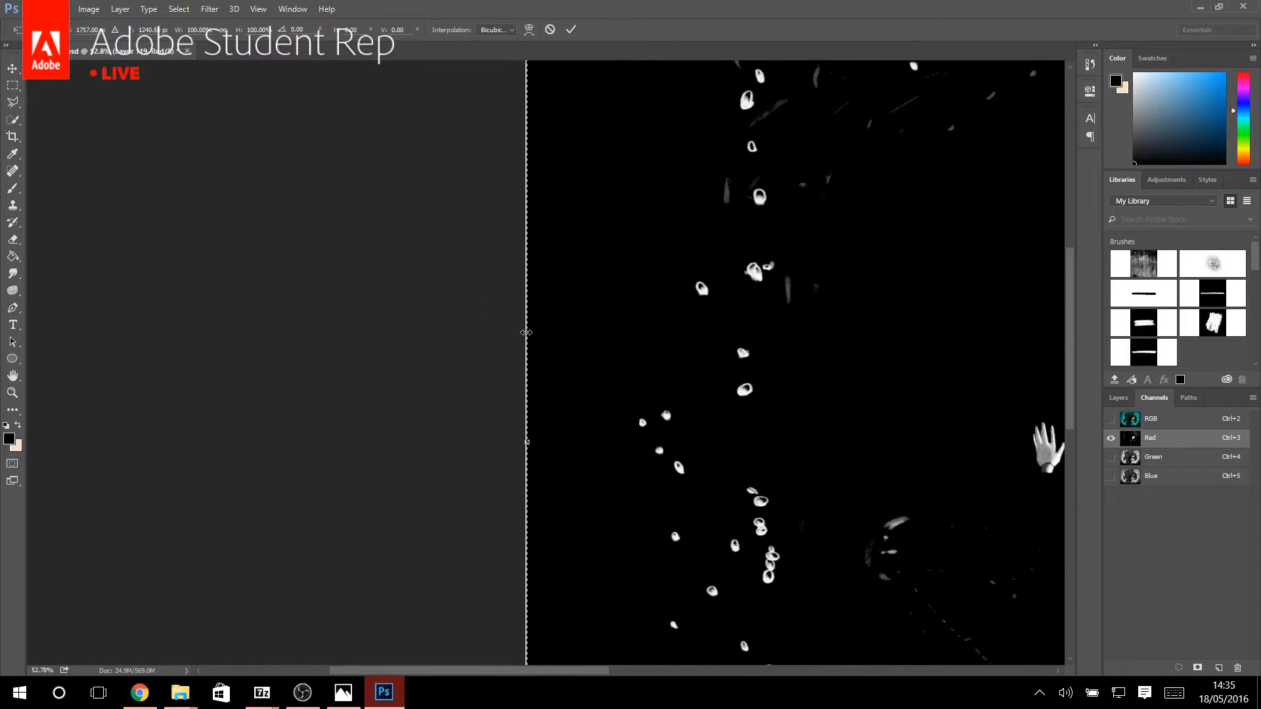
drag(521, 333, 520, 333)
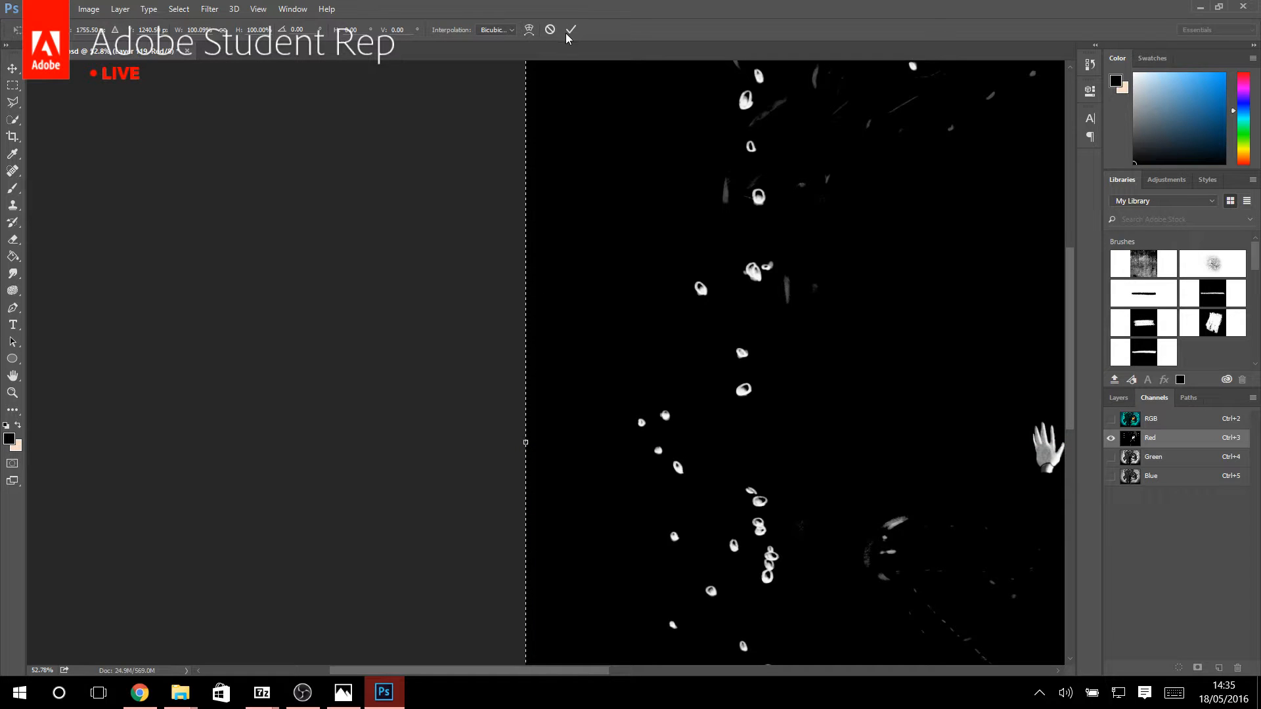
click(570, 29)
click(12, 85)
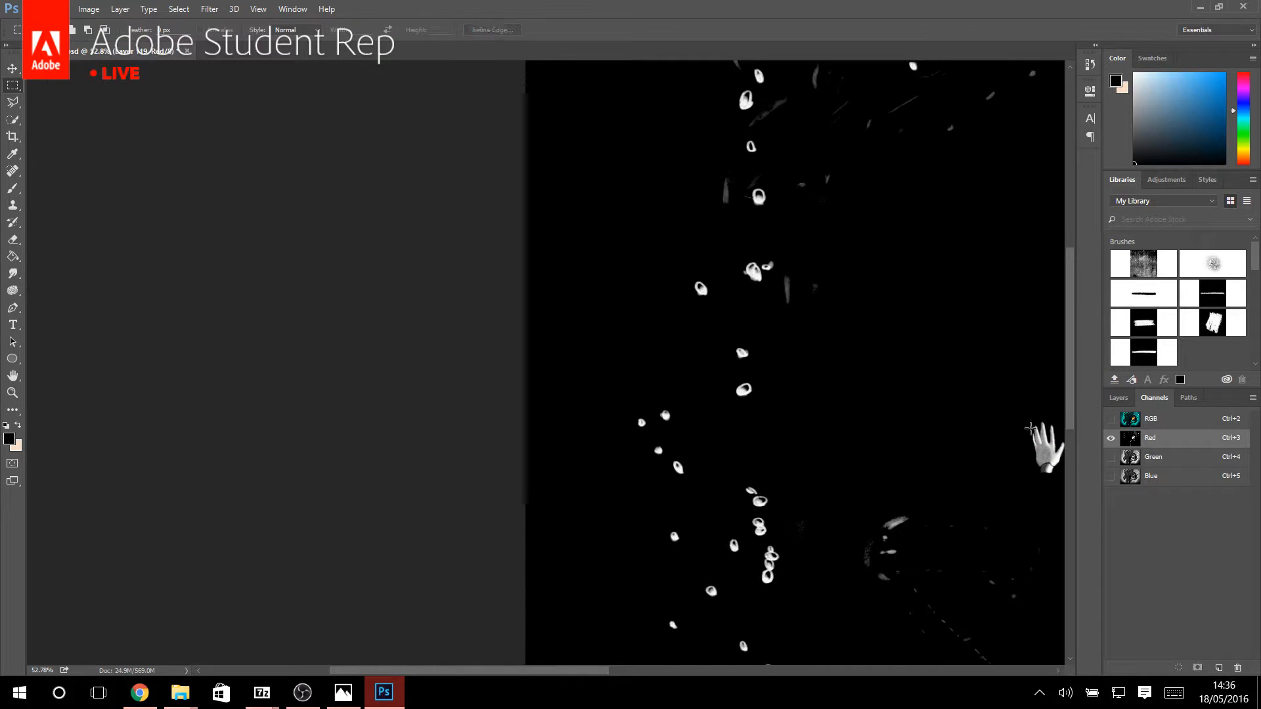
Show the RGB composite and inspect the color offset along the creature's bright helmet edge up close.
key(ctrl+2)
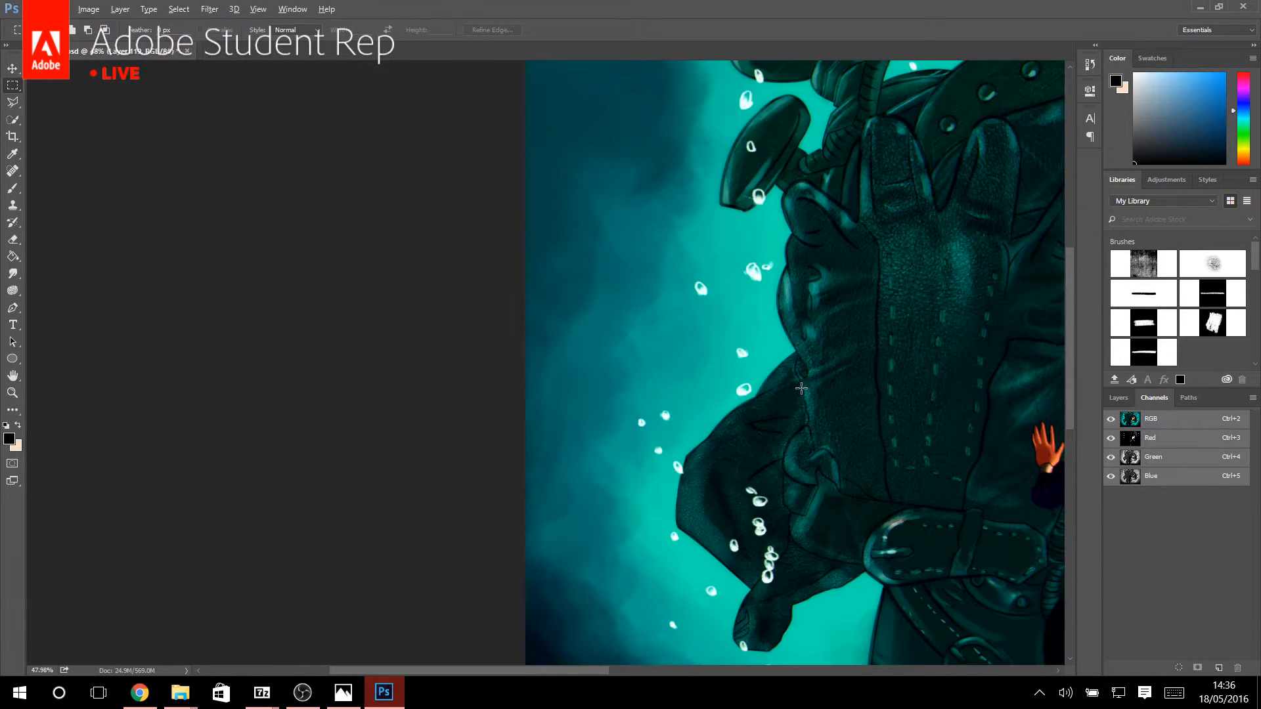
scroll(801, 389, down, 4)
scroll(814, 256, up, 6)
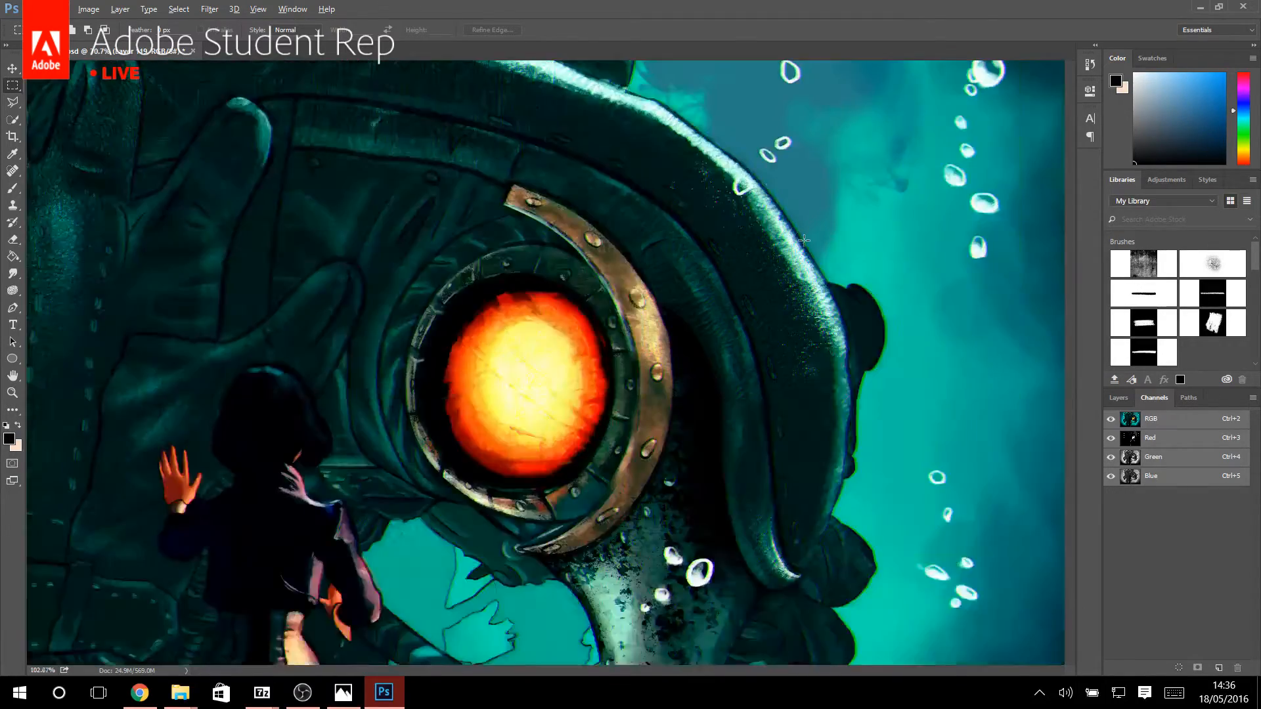
scroll(804, 241, up, 5)
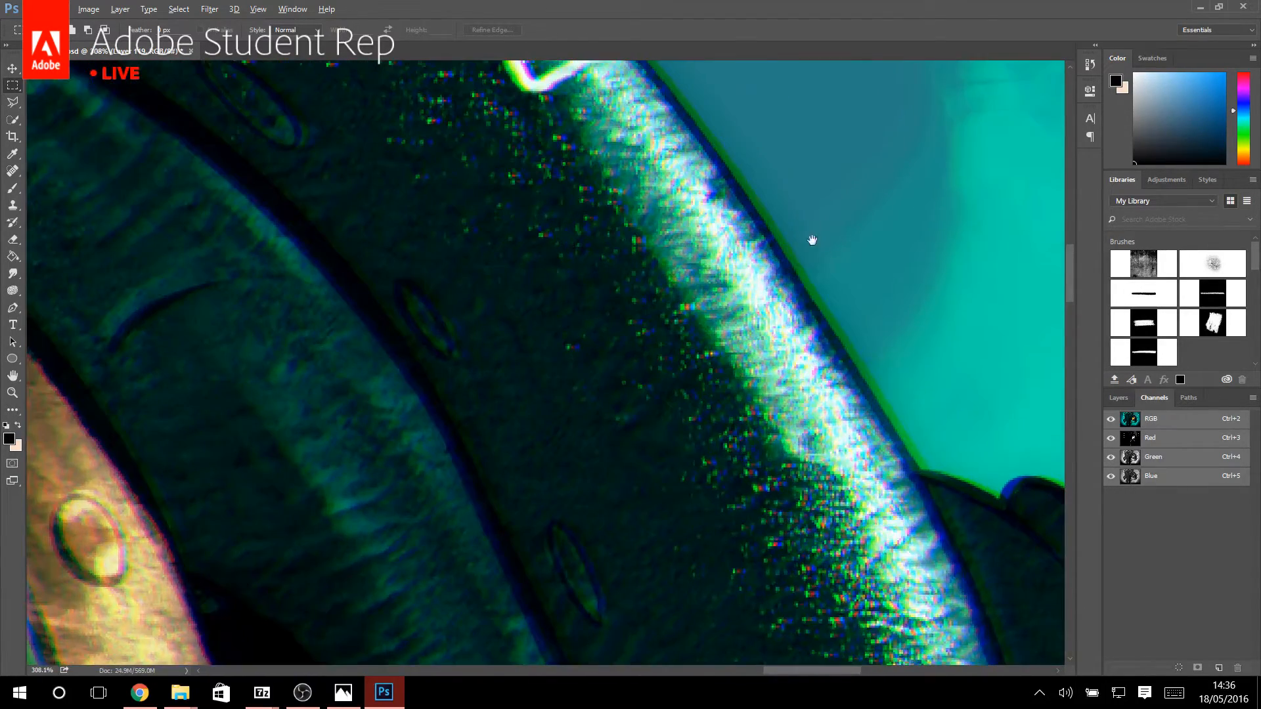
drag(811, 239, 618, 362)
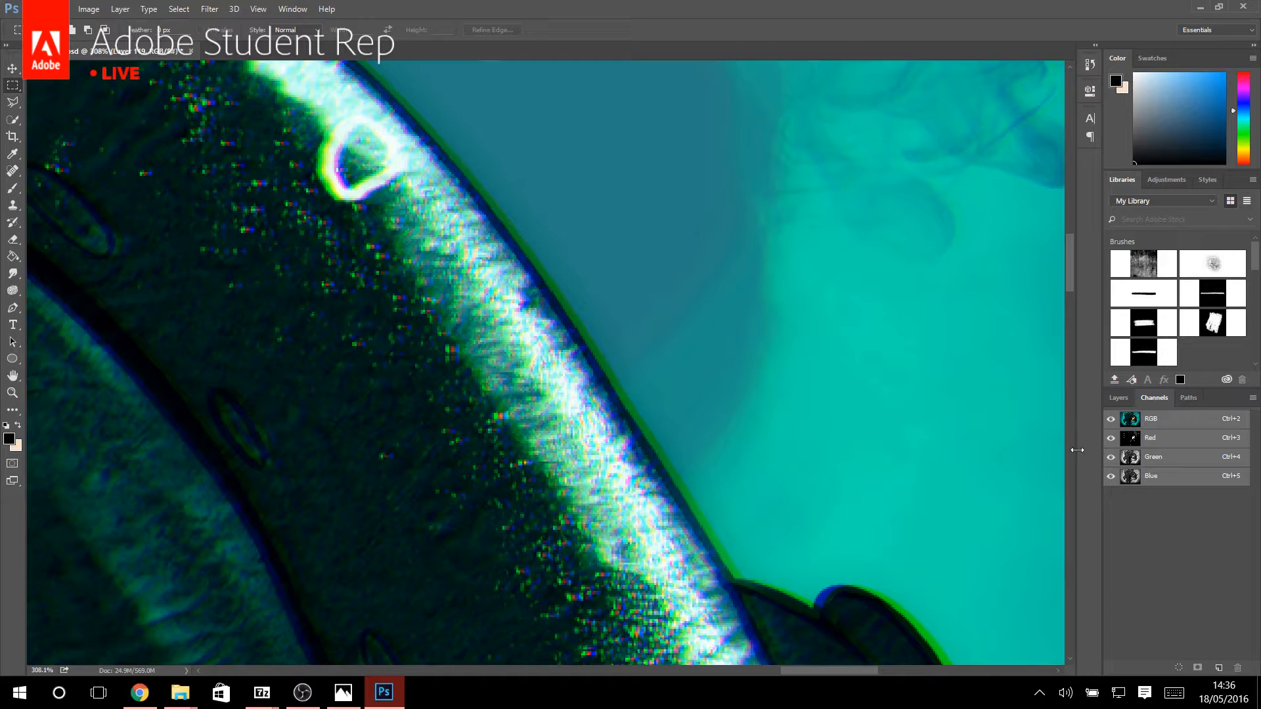
Isolate the Red channel again, select its whole canvas, and move its contents a few pixels farther to the right.
click(1162, 444)
scroll(796, 529, down, 6)
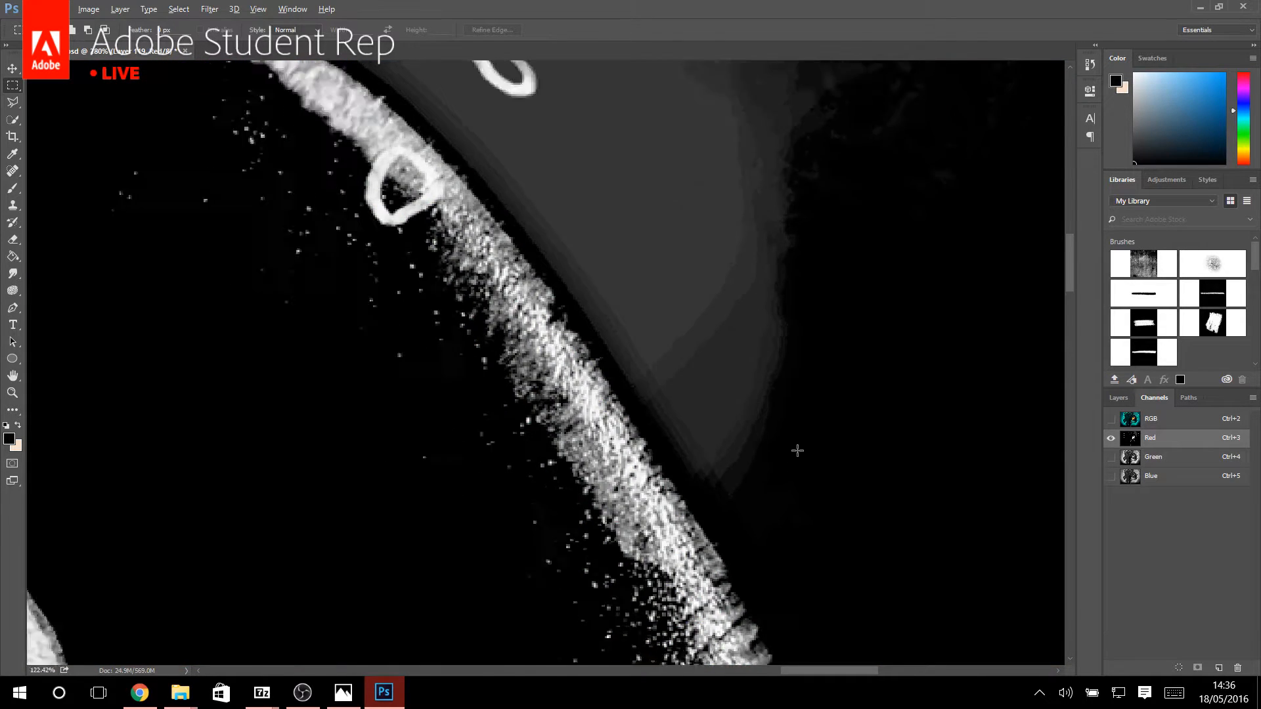
scroll(799, 443, down, 4)
key(ctrl+a)
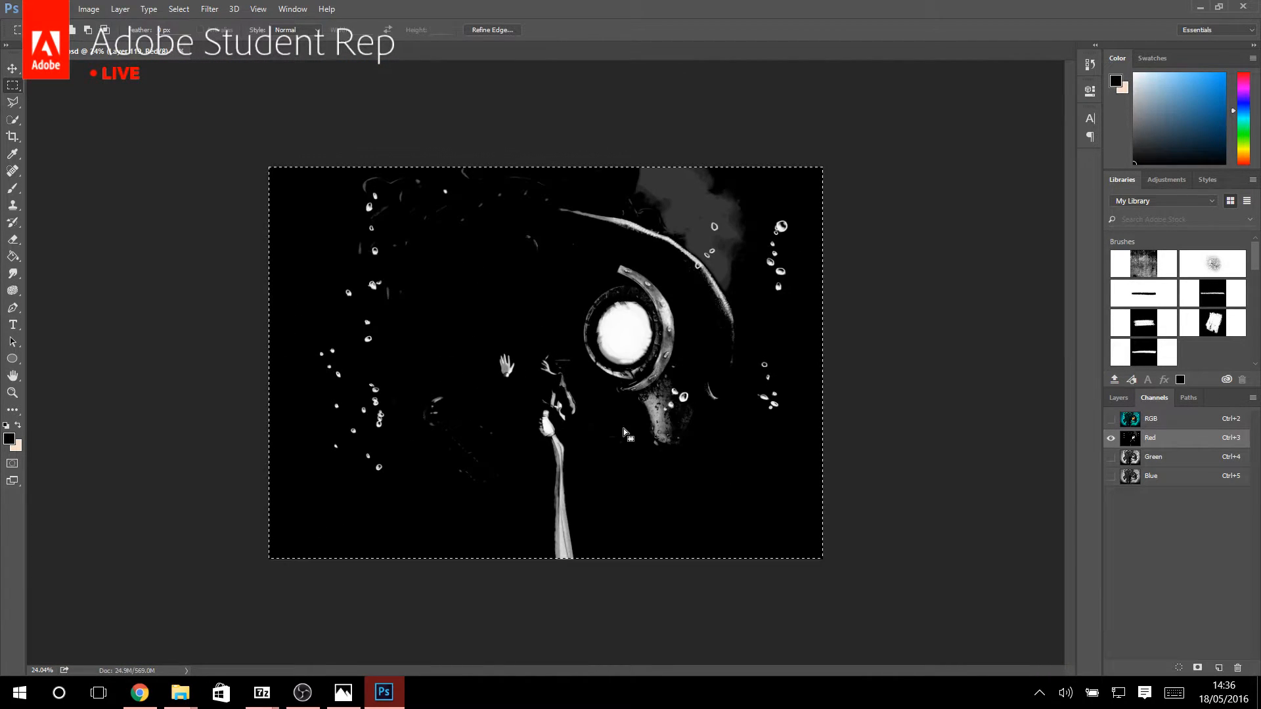
click(13, 68)
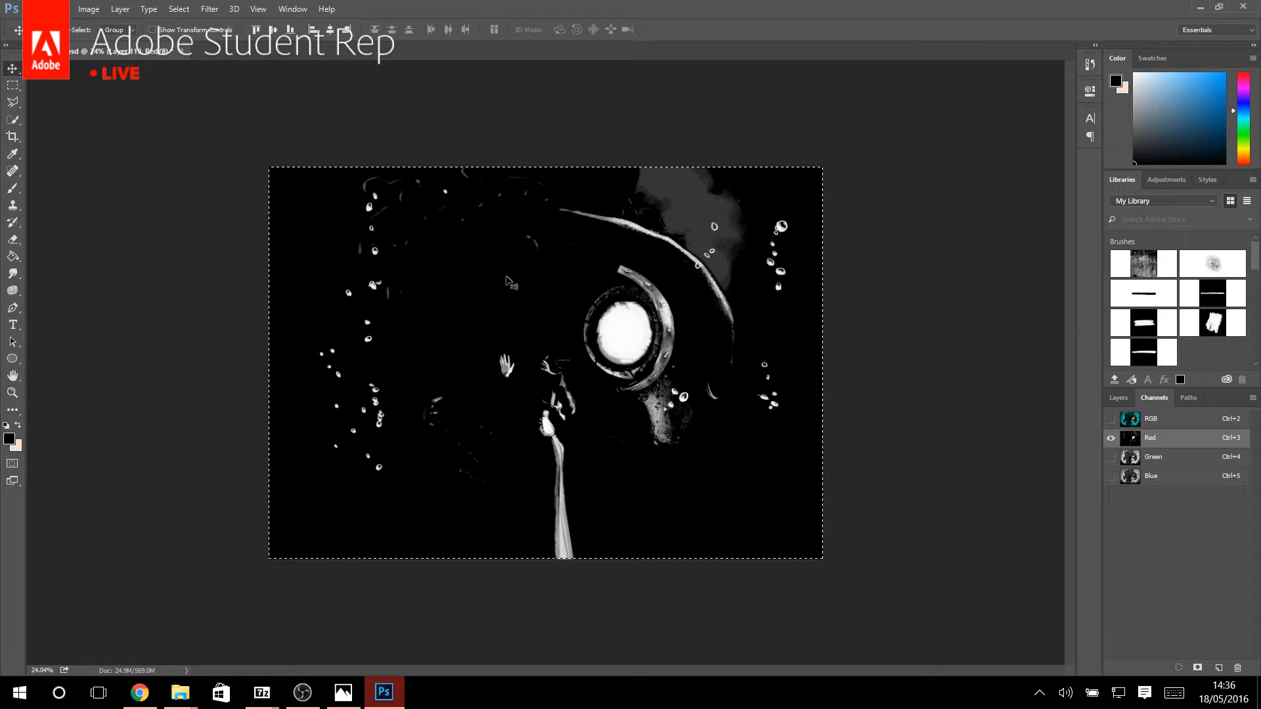
drag(512, 284, 513, 285)
Widen the shifted Red channel with Free Transform so its left edge covers the white gap at the canvas border.
key(ctrl+t)
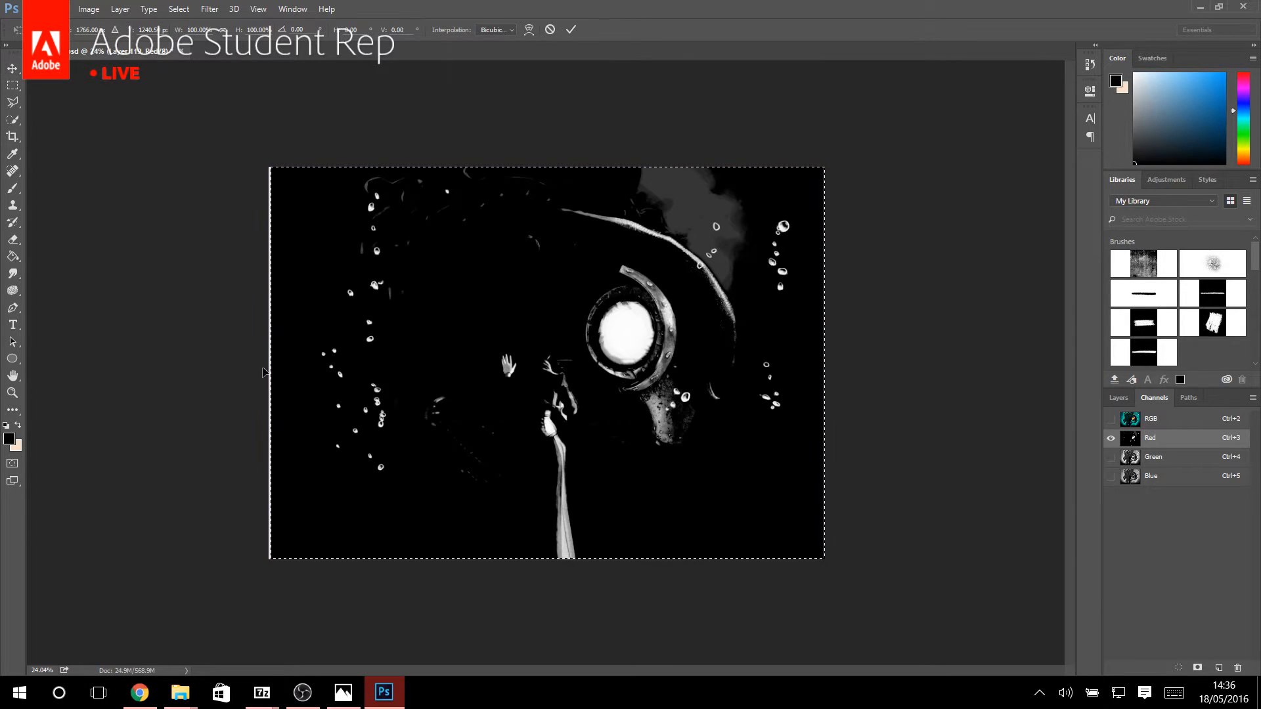
drag(266, 361, 265, 361)
key(Return)
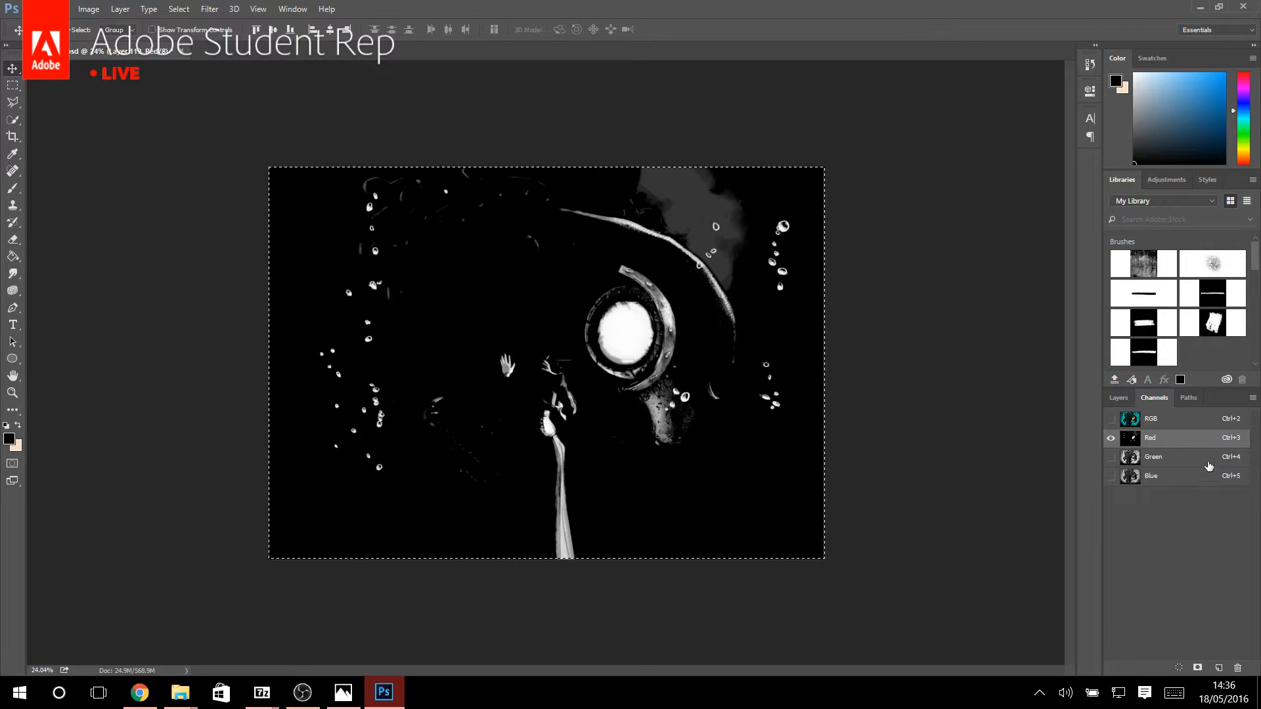
Restore the RGB composite, clear the selection, and check the color fringing around the helmet edge and bubbles.
click(1175, 421)
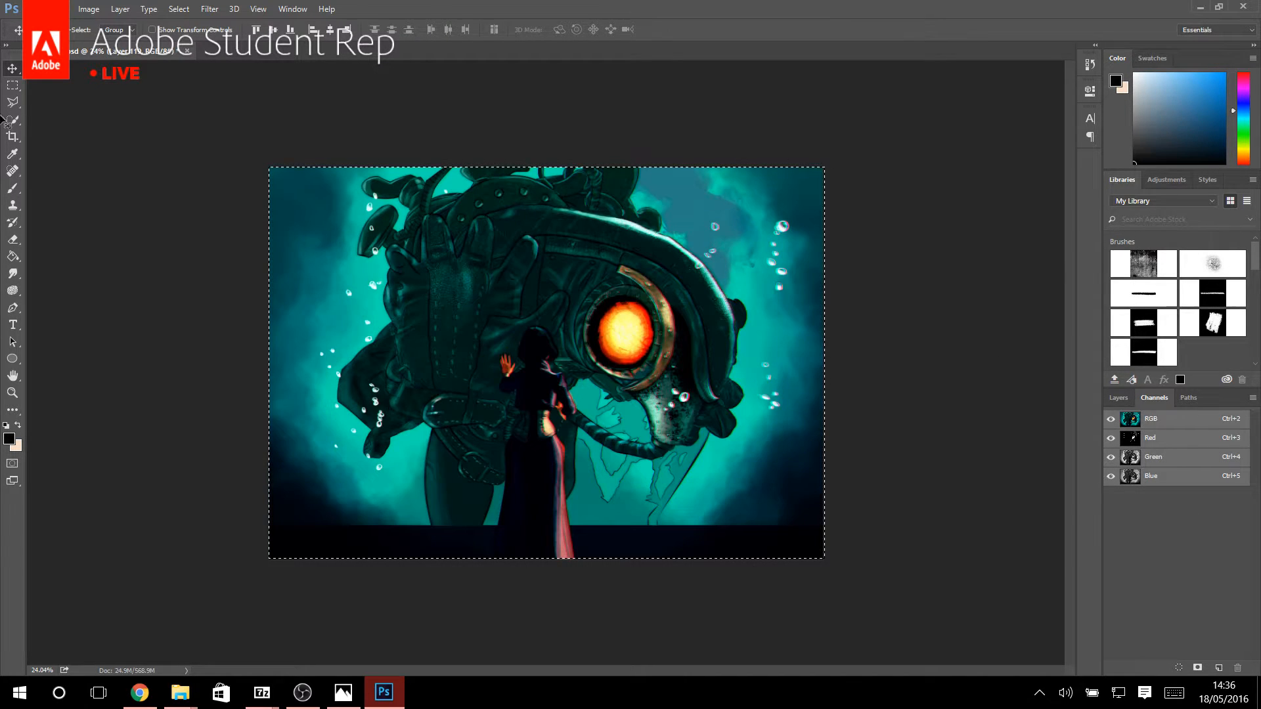
click(13, 84)
click(863, 305)
scroll(838, 290, up, 10)
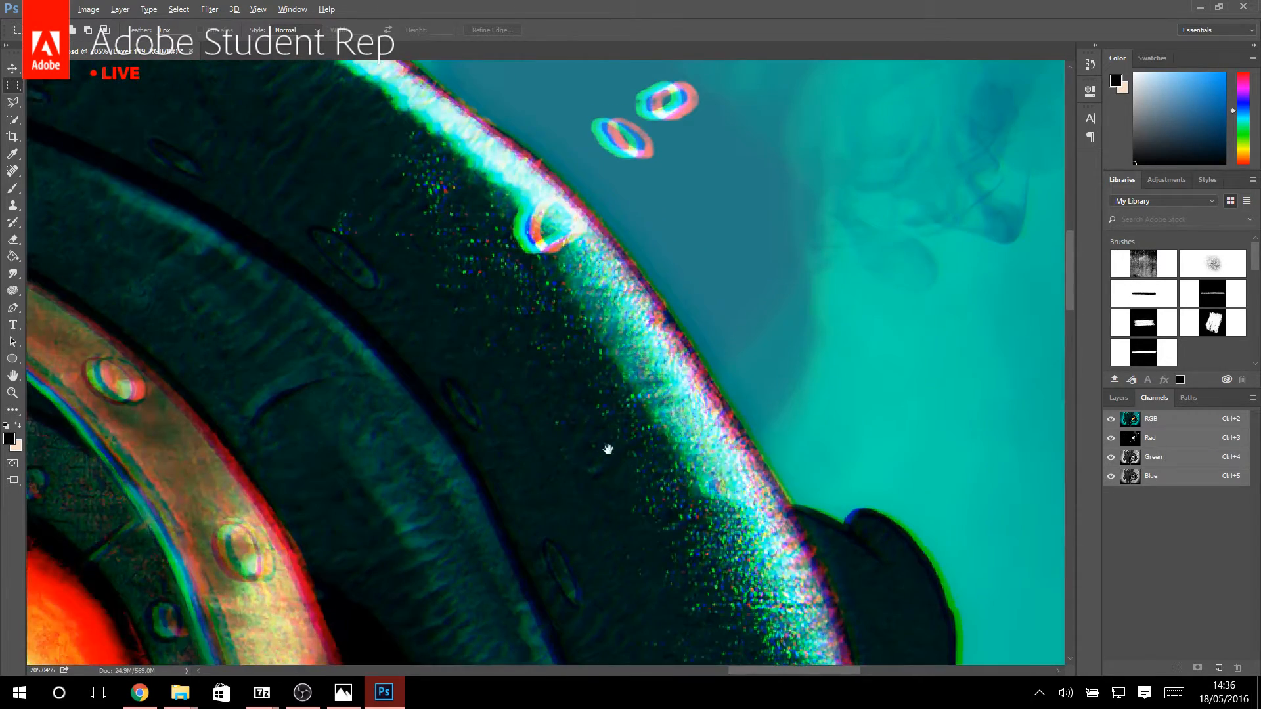
drag(607, 449, 575, 576)
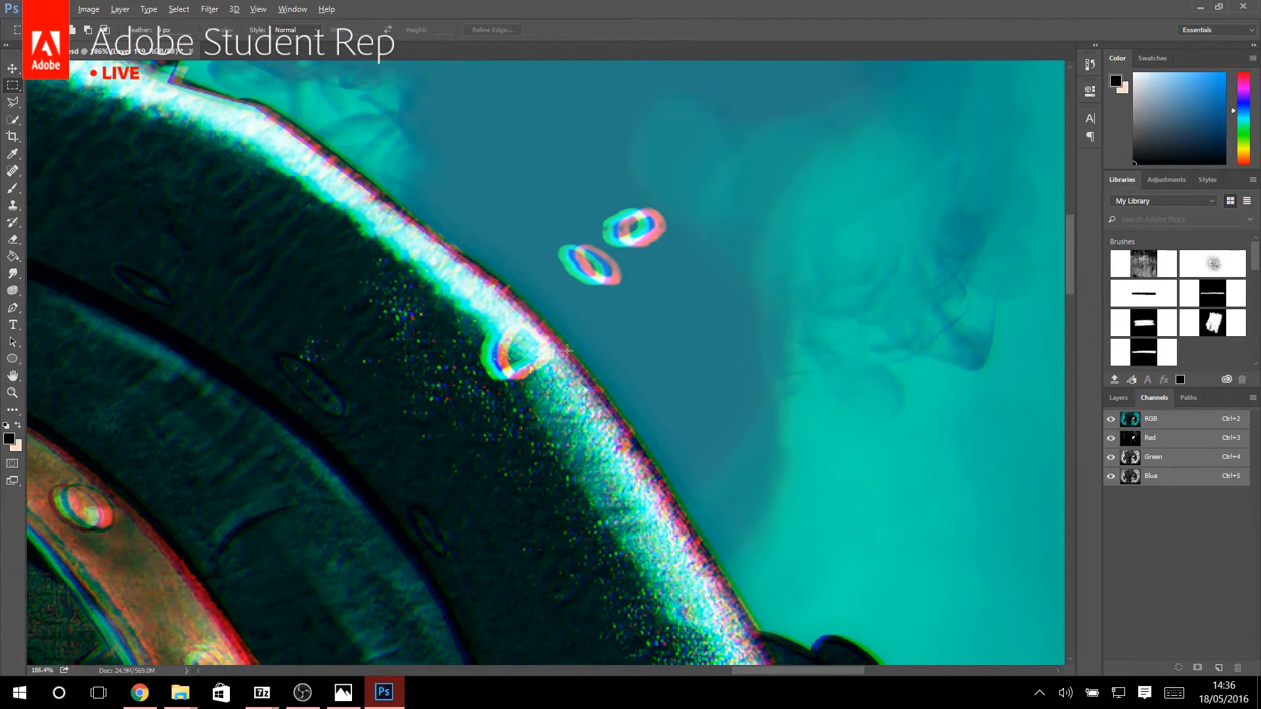
scroll(567, 351, down, 8)
scroll(556, 396, up, 2)
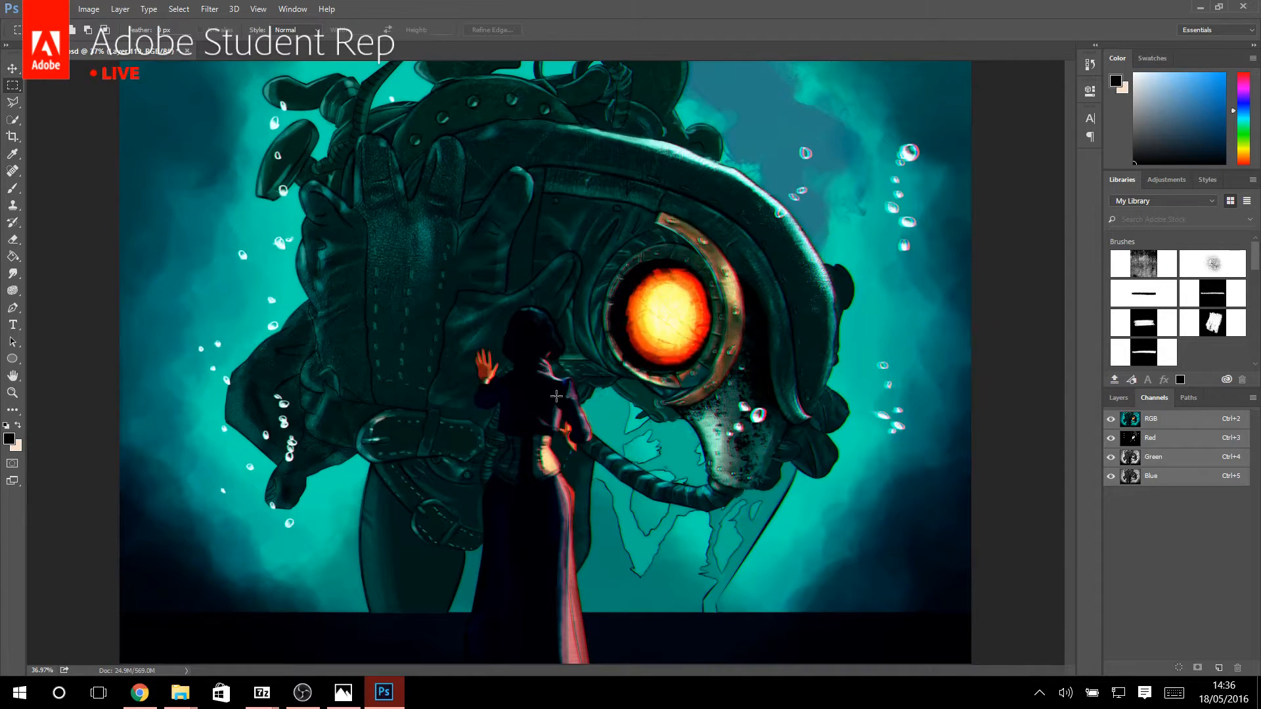
scroll(557, 396, down, 1)
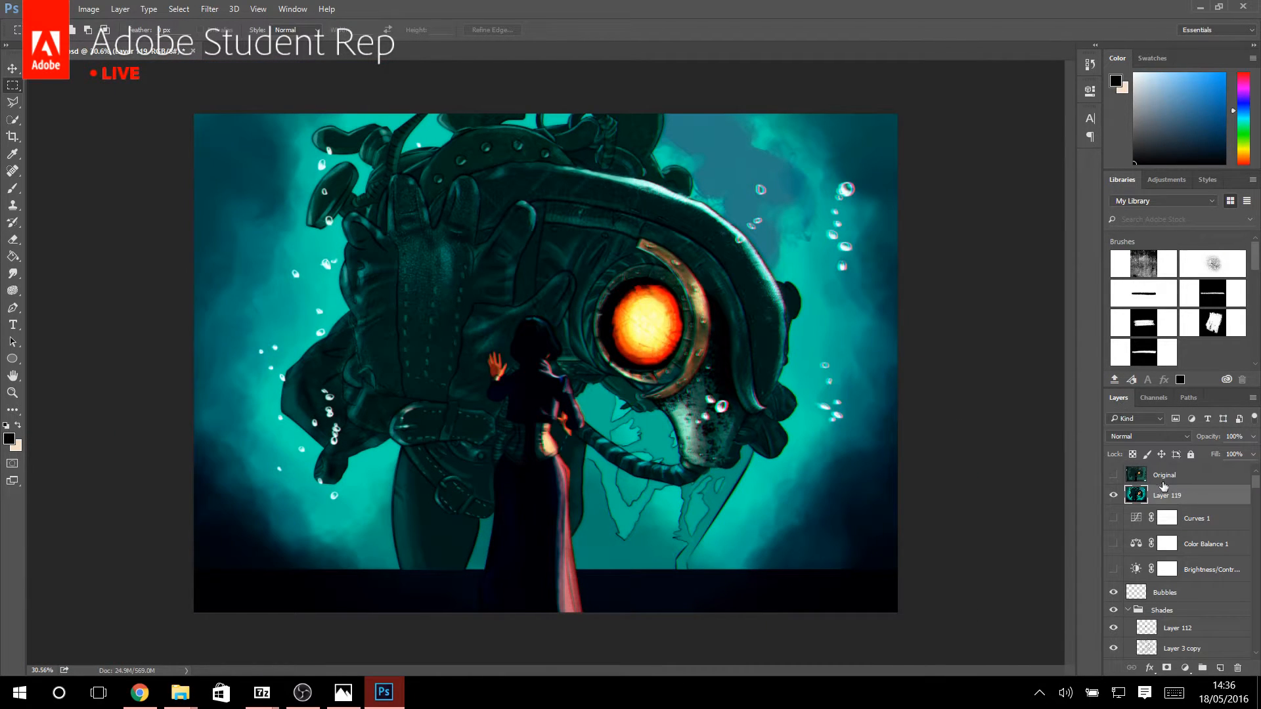
Start a Field Blur on Layer 119 and set the central pin's blur to 0 px.
click(212, 9)
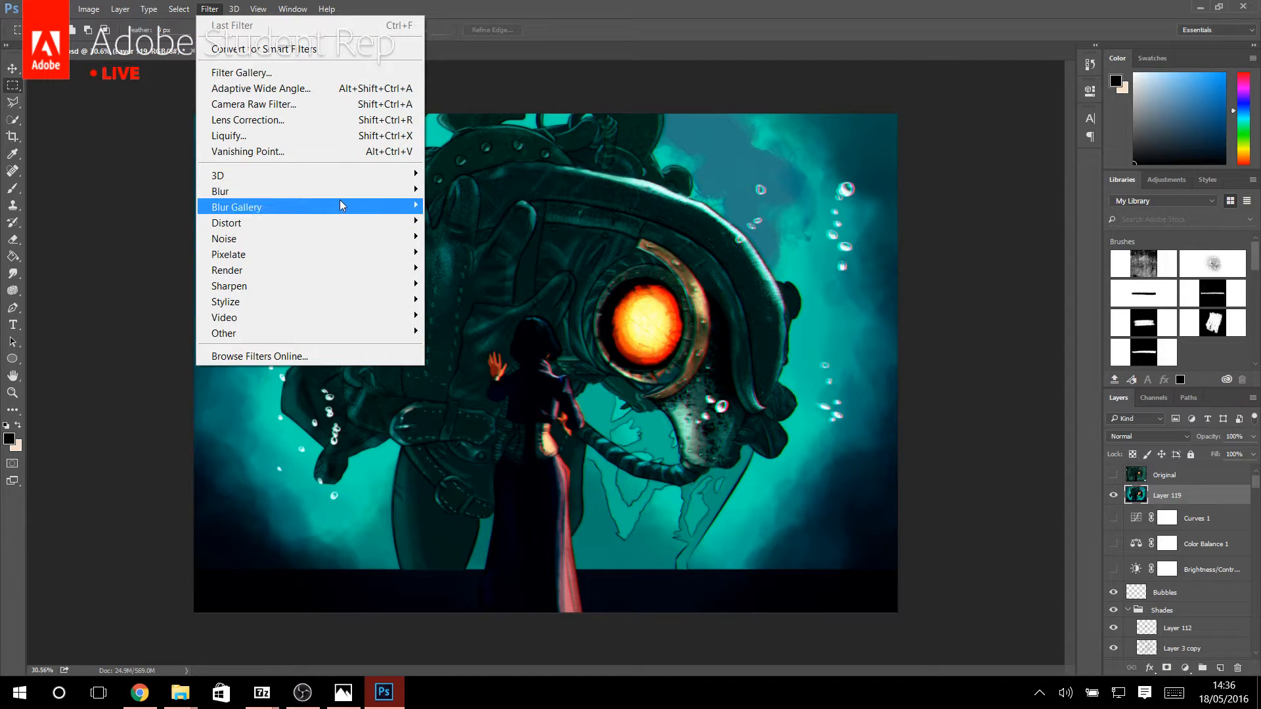
mouse_move(340, 200)
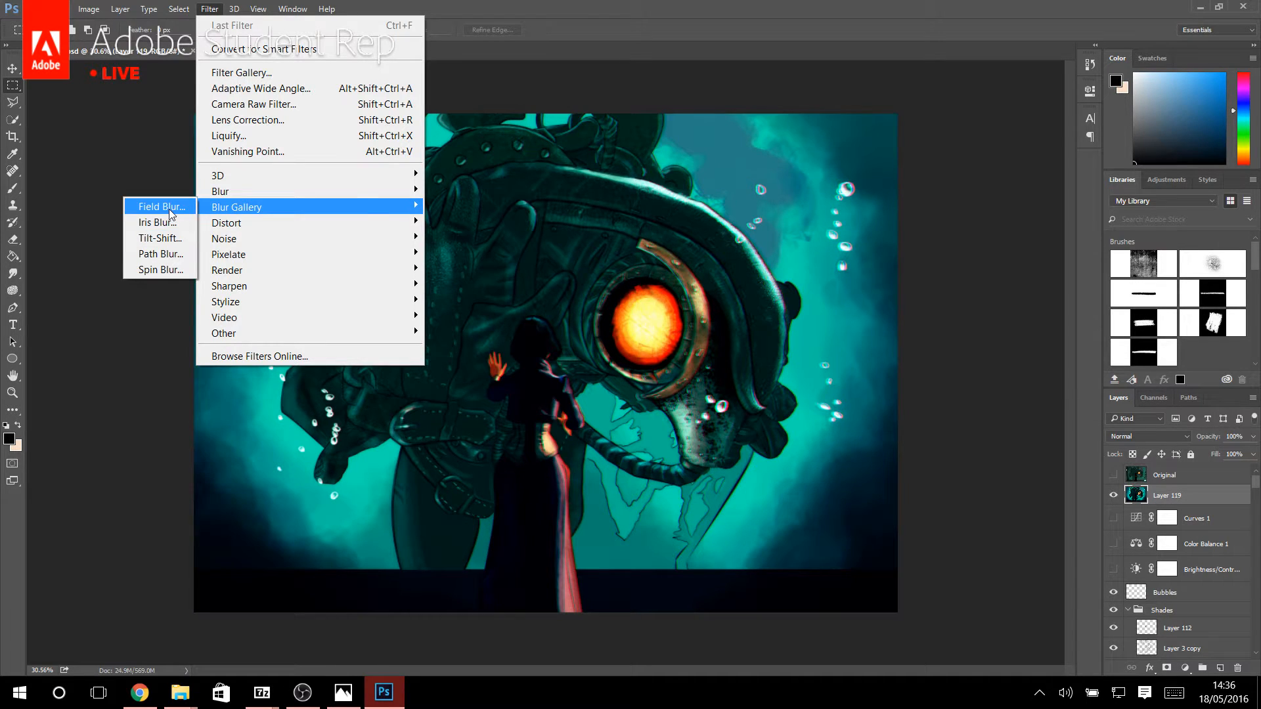
click(168, 209)
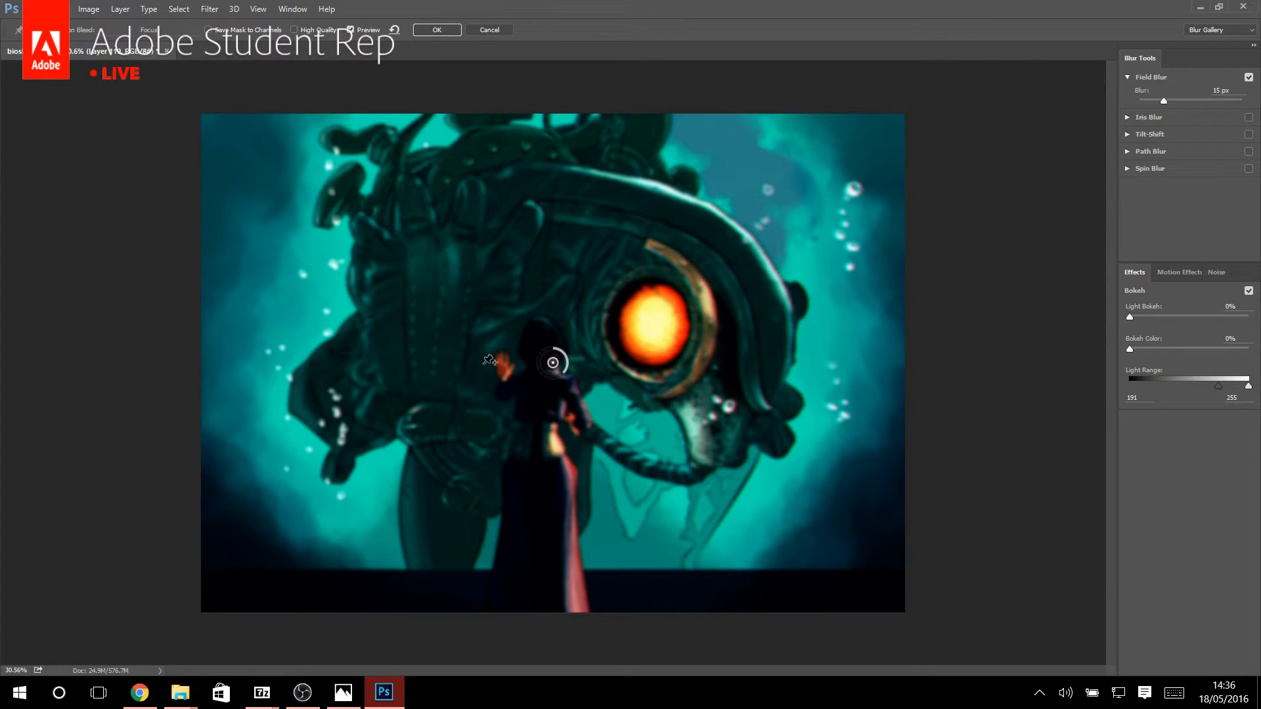
drag(562, 372, 553, 262)
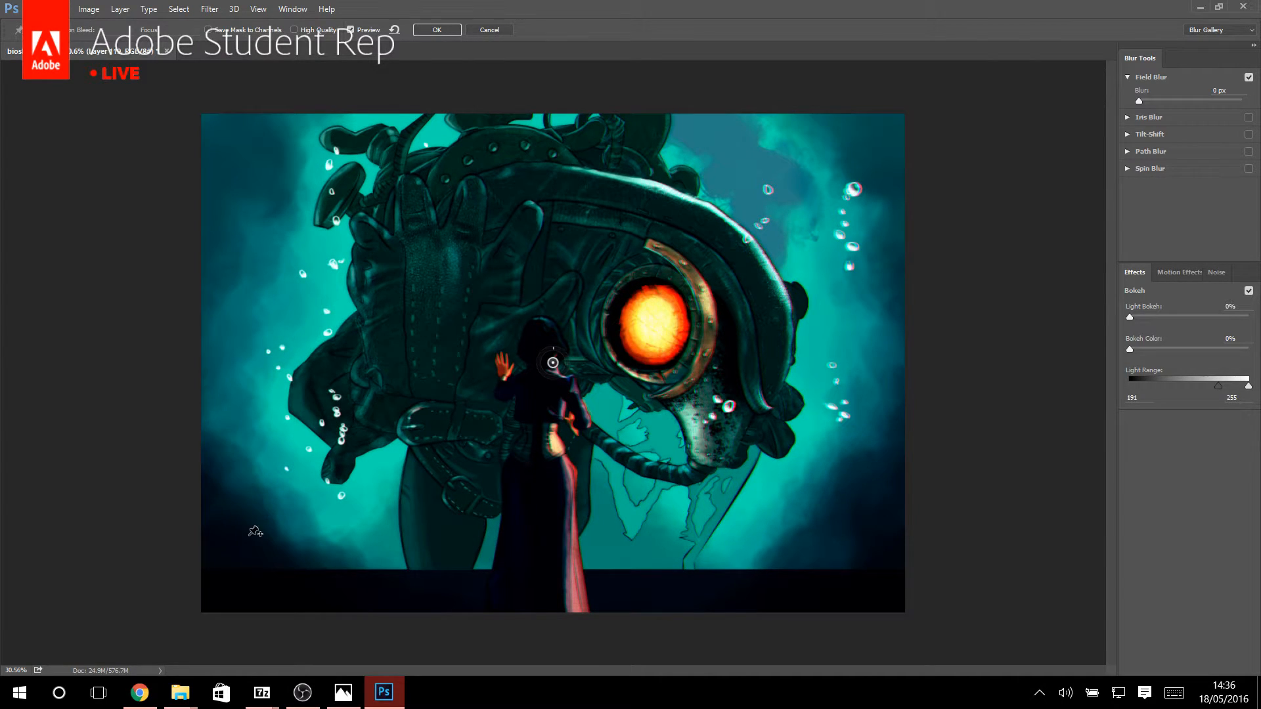
Add blur pins over the water on both sides of the creature, set the right pin to 17 px, and apply the Field Blur.
click(247, 326)
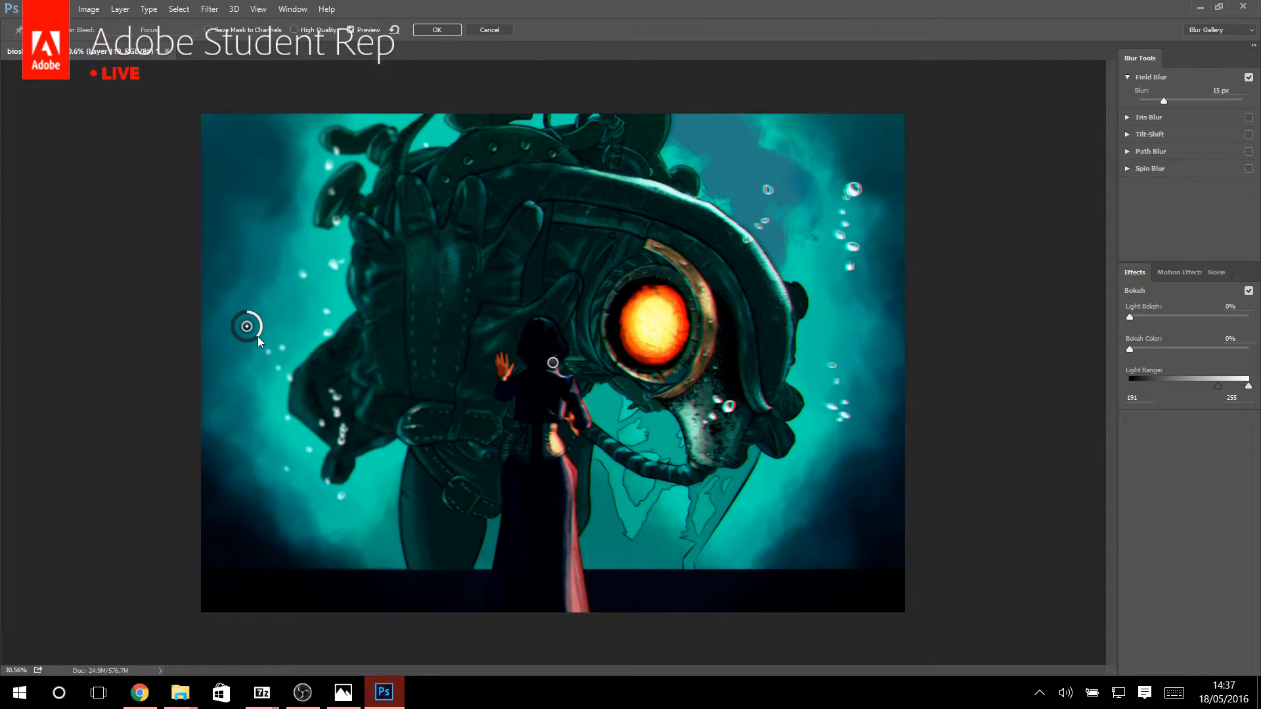
mouse_move(258, 336)
mouse_down()
mouse_move(234, 342)
mouse_move(220, 320)
mouse_move(254, 336)
mouse_up()
click(862, 339)
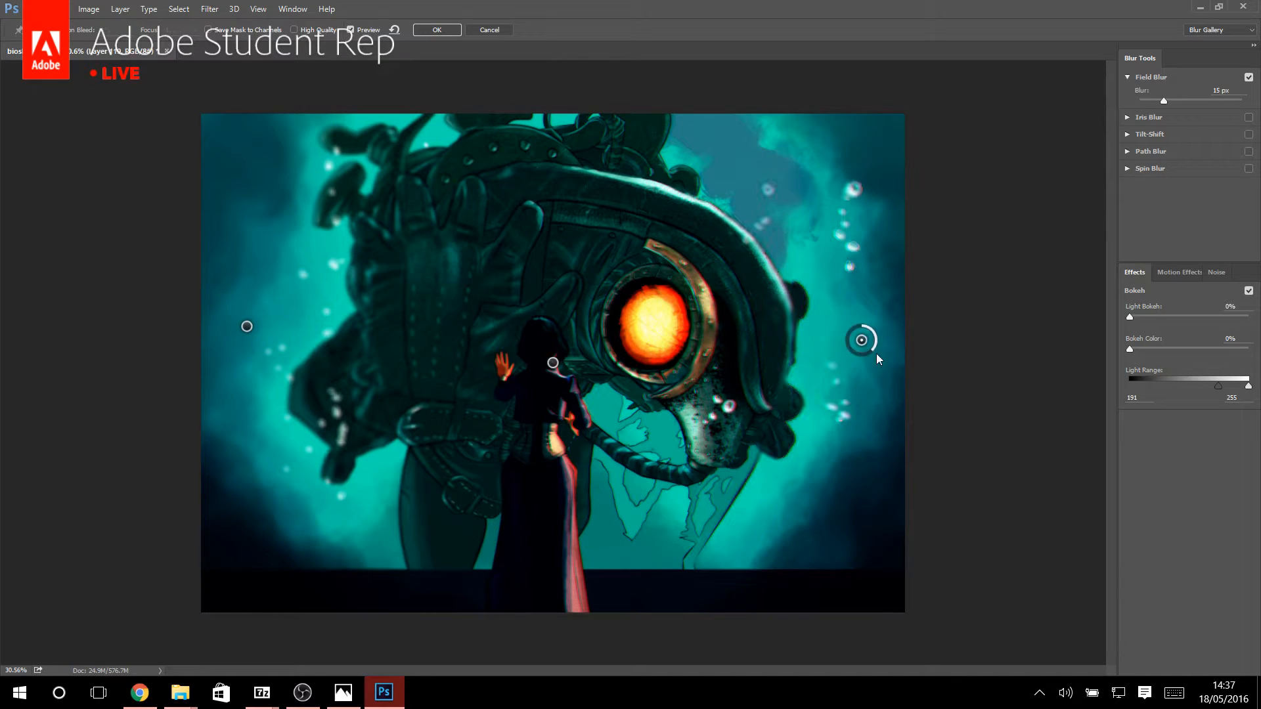
drag(874, 352, 845, 345)
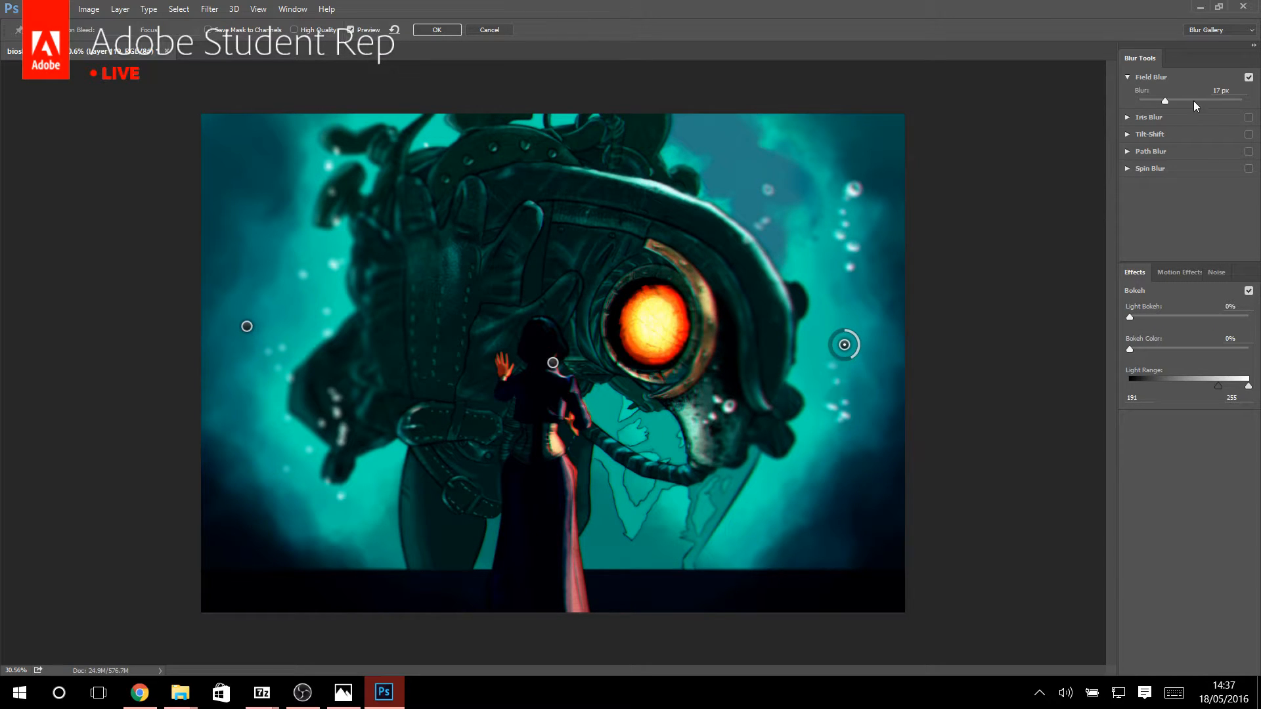
click(441, 31)
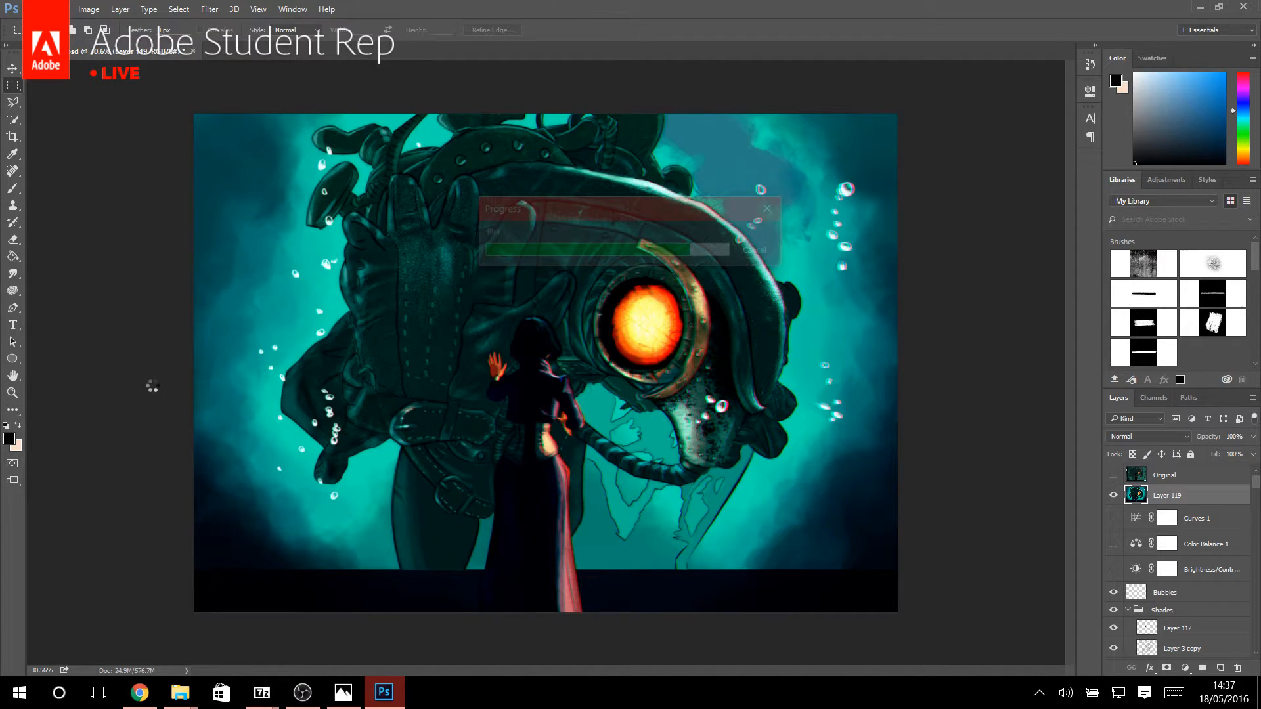
click(10, 397)
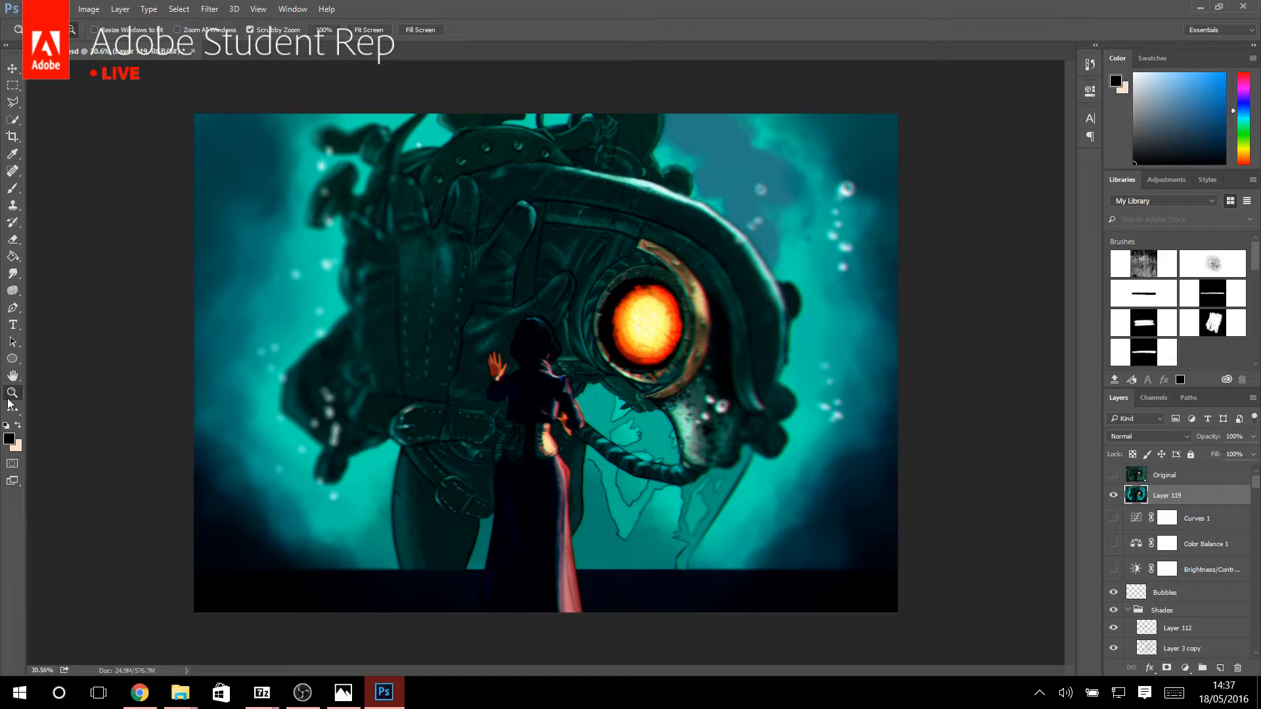
mouse_move(689, 361)
mouse_down()
mouse_move(633, 361)
mouse_move(678, 342)
mouse_up()
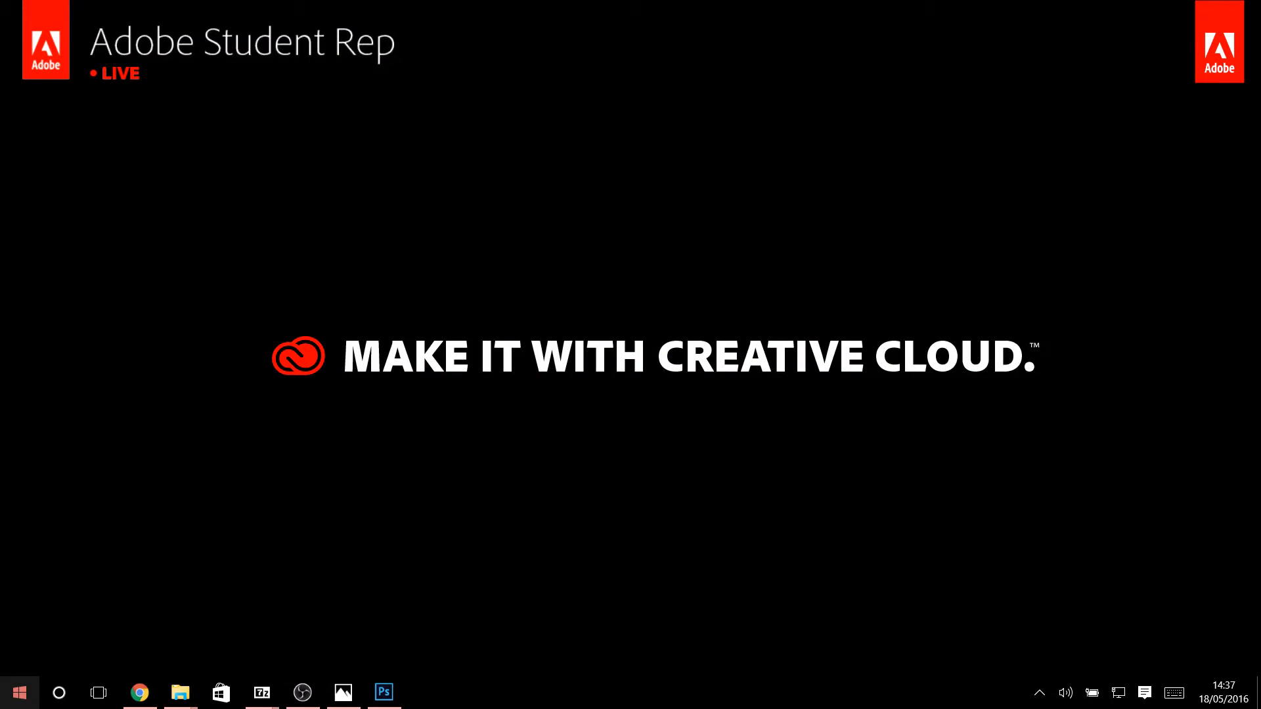
Launch the Adobe Creative Cloud desktop app and browse the featured Market assets.
key(super)
scroll(60, 573, down, 3)
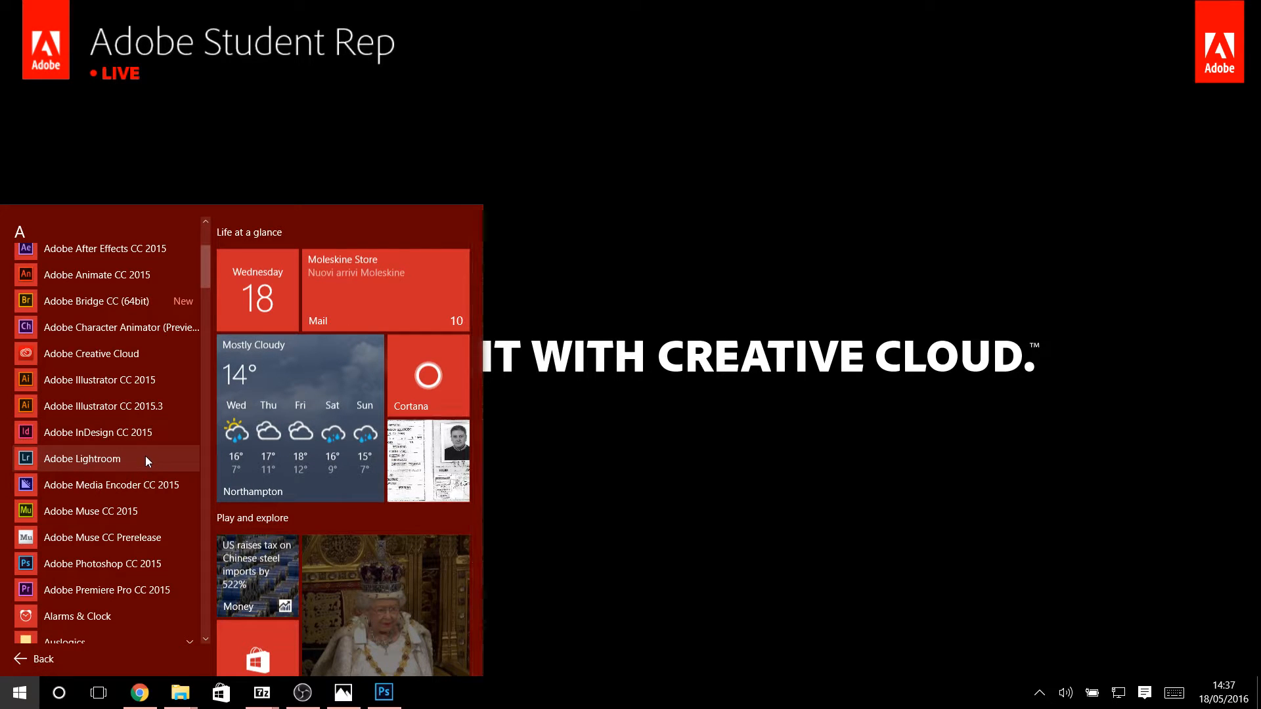
scroll(146, 459, up, 1)
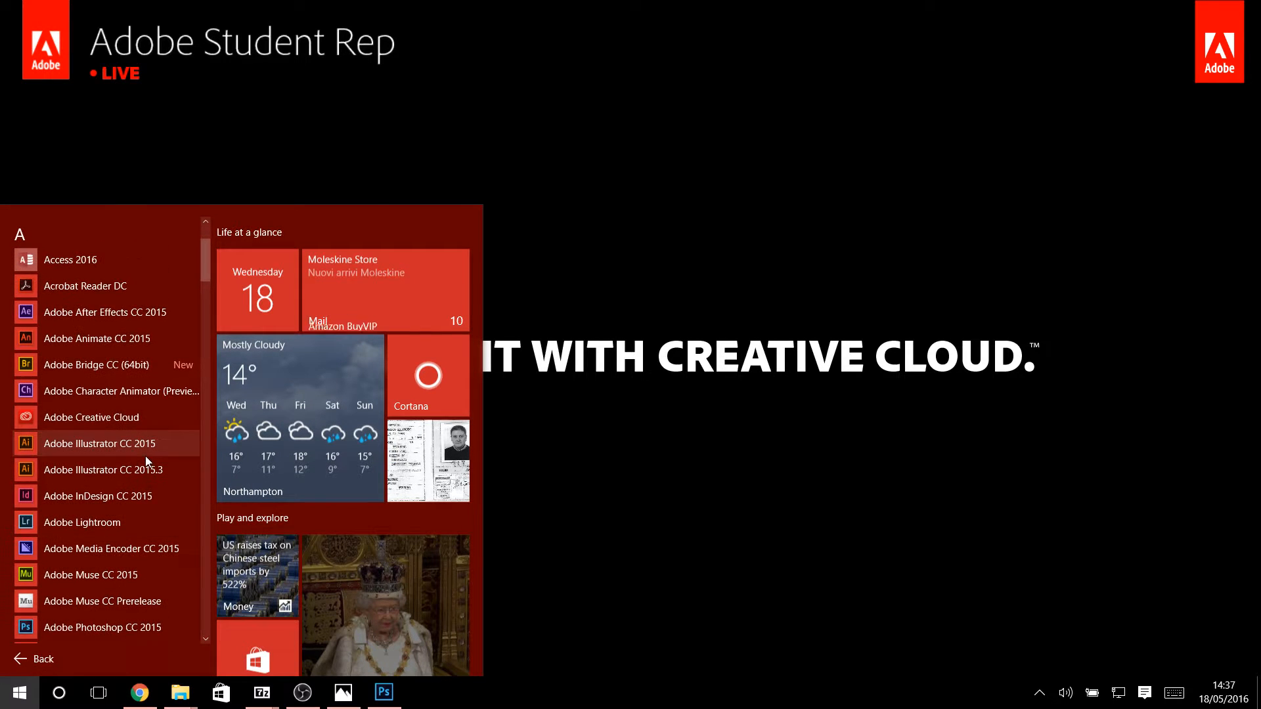
click(141, 420)
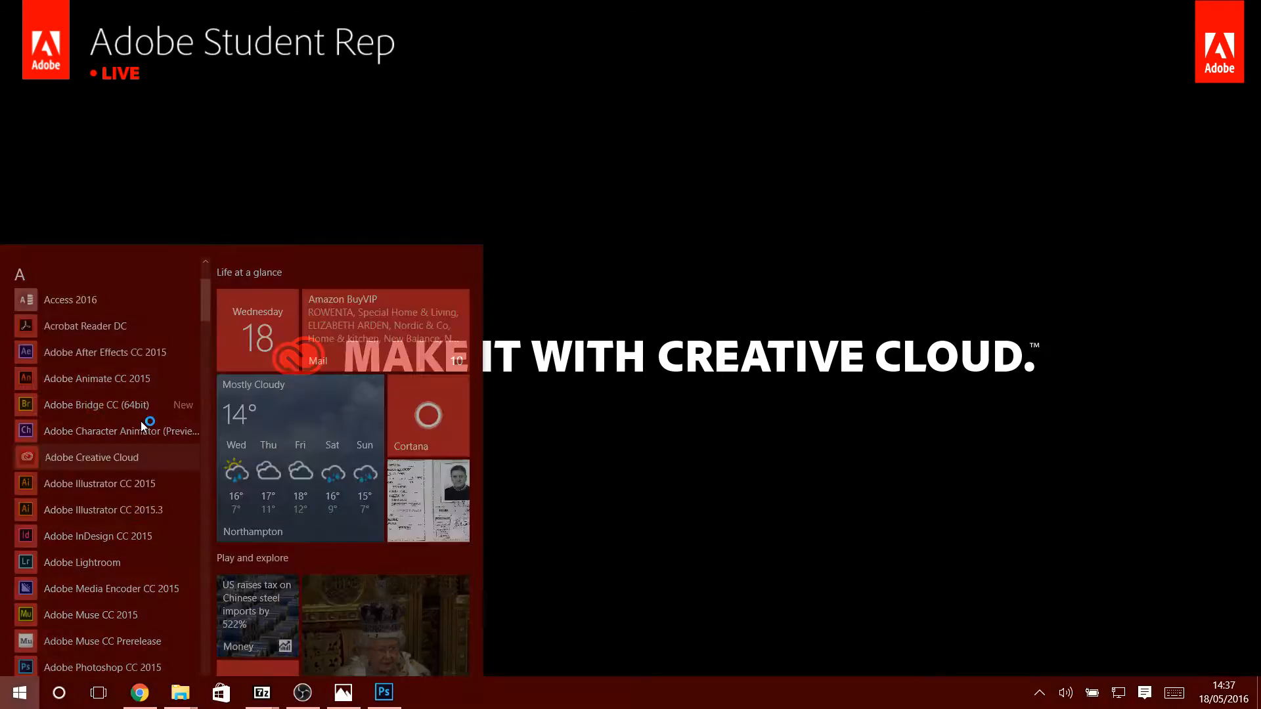
click(624, 105)
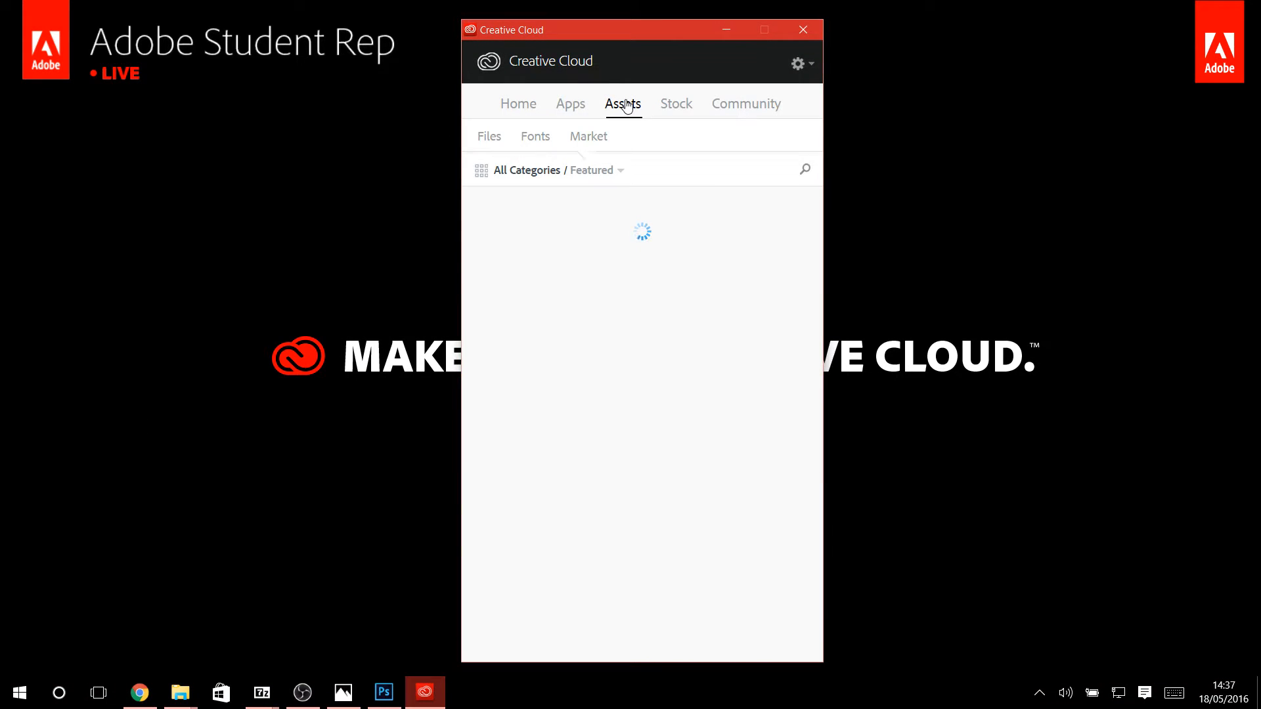
scroll(680, 415, down, 5)
scroll(681, 415, down, 15)
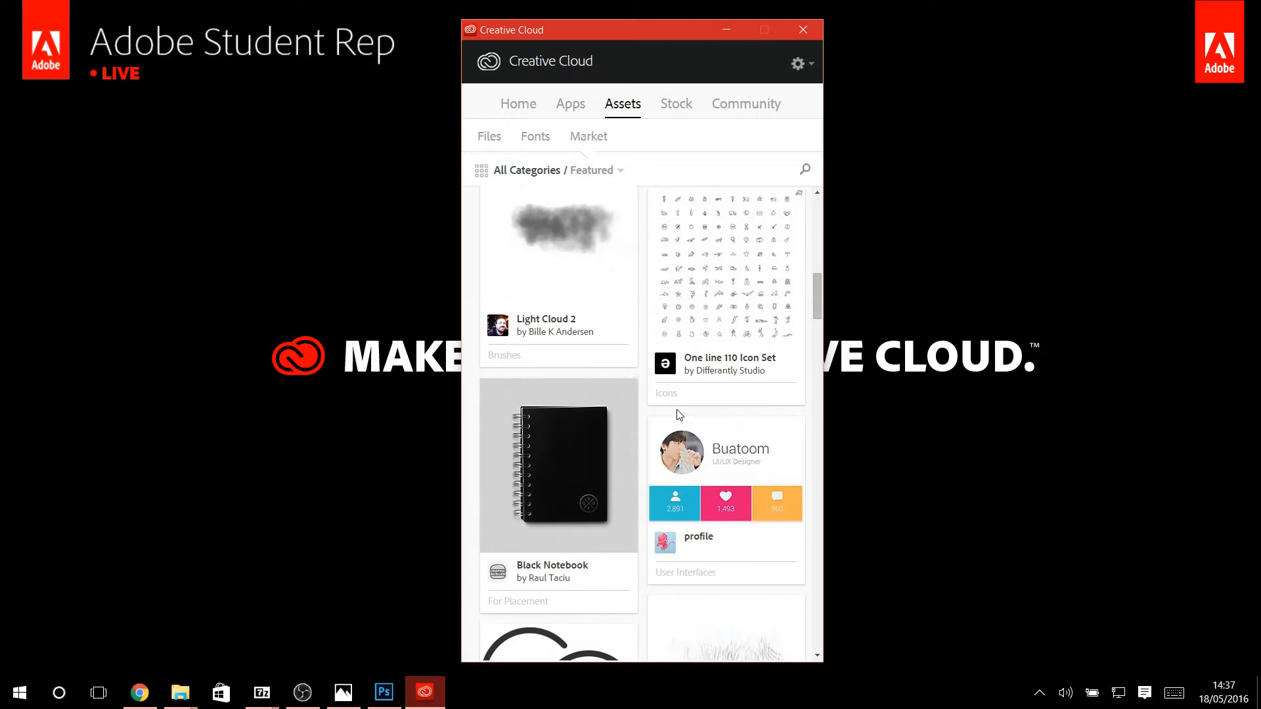
scroll(672, 428, up, 20)
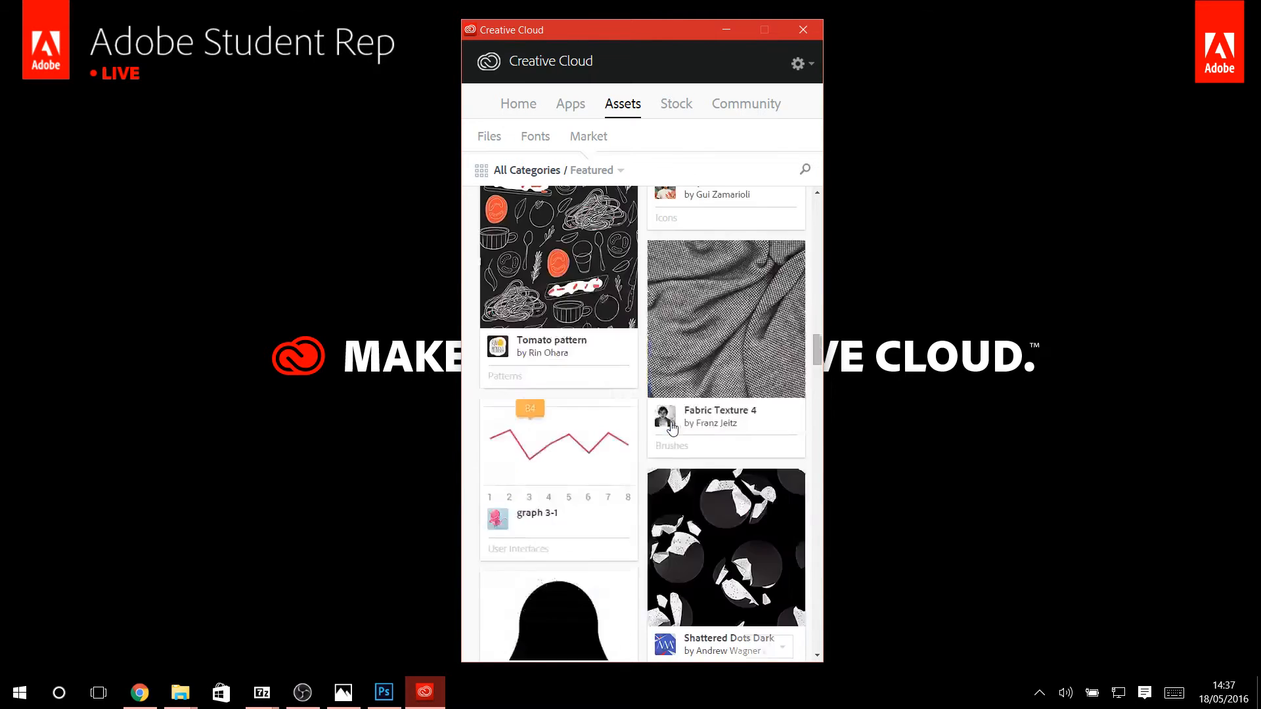
Search the Market assets for "grunge" and look through the brushes and patterns.
click(805, 170)
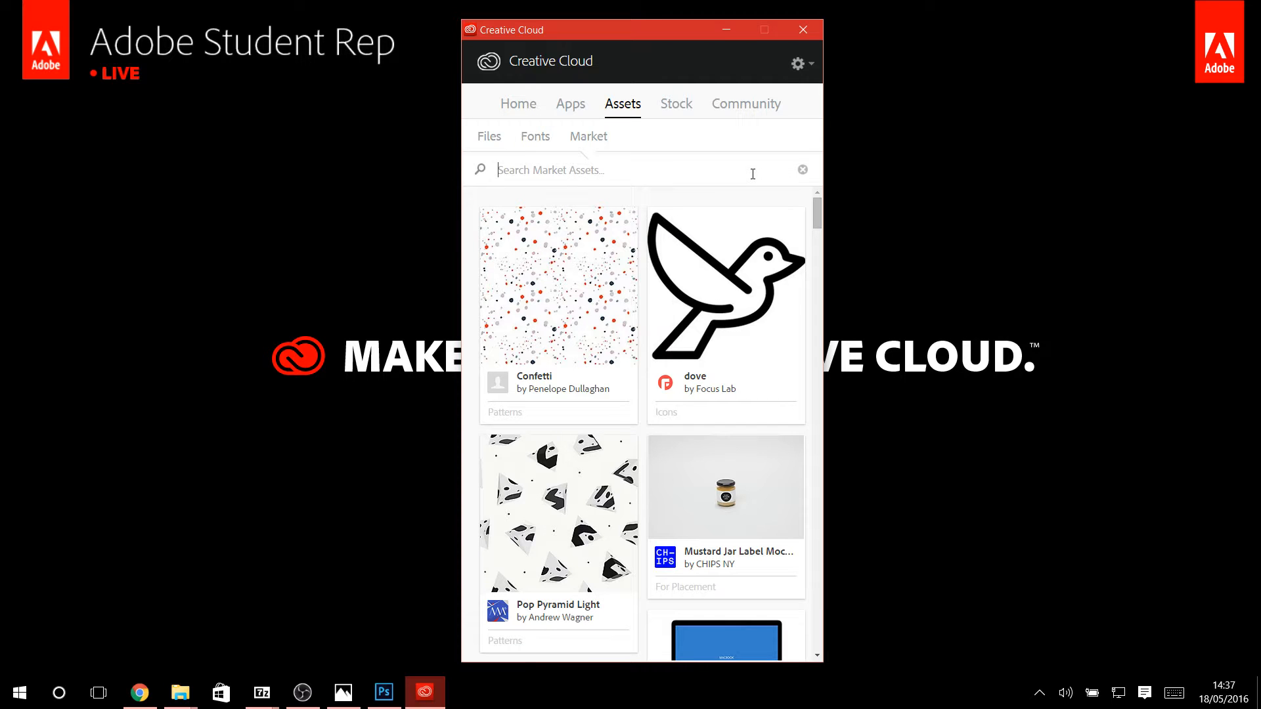
text(grunge)
scroll(698, 357, down, 2)
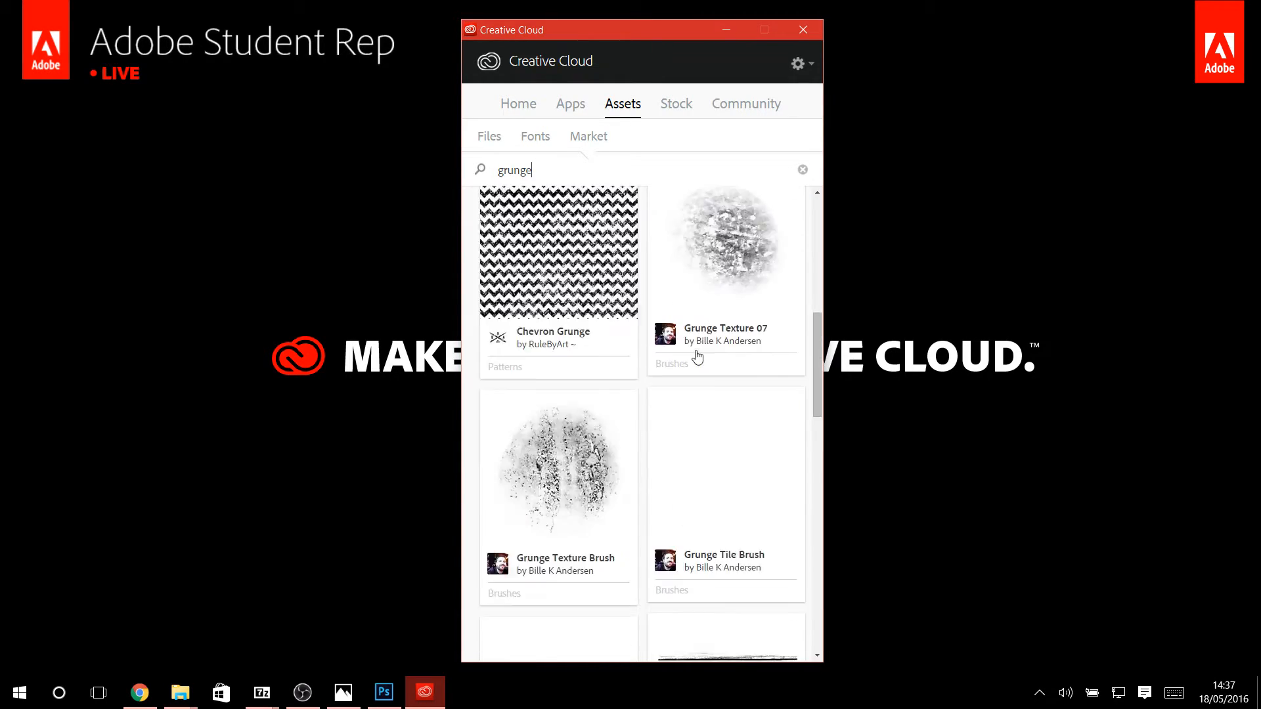
scroll(697, 356, down, 3)
scroll(697, 357, down, 5)
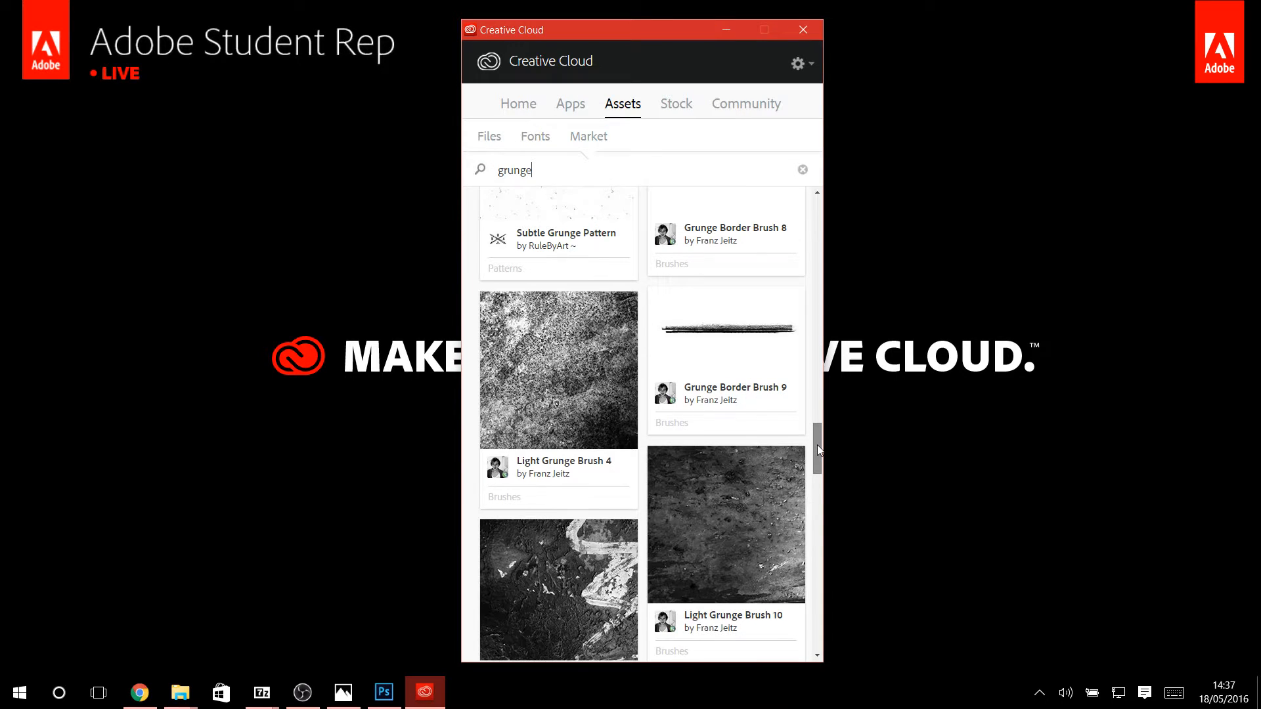
mouse_move(817, 444)
mouse_down()
mouse_move(834, 552)
mouse_move(819, 599)
mouse_up()
scroll(706, 414, down, 20)
scroll(683, 411, up, 20)
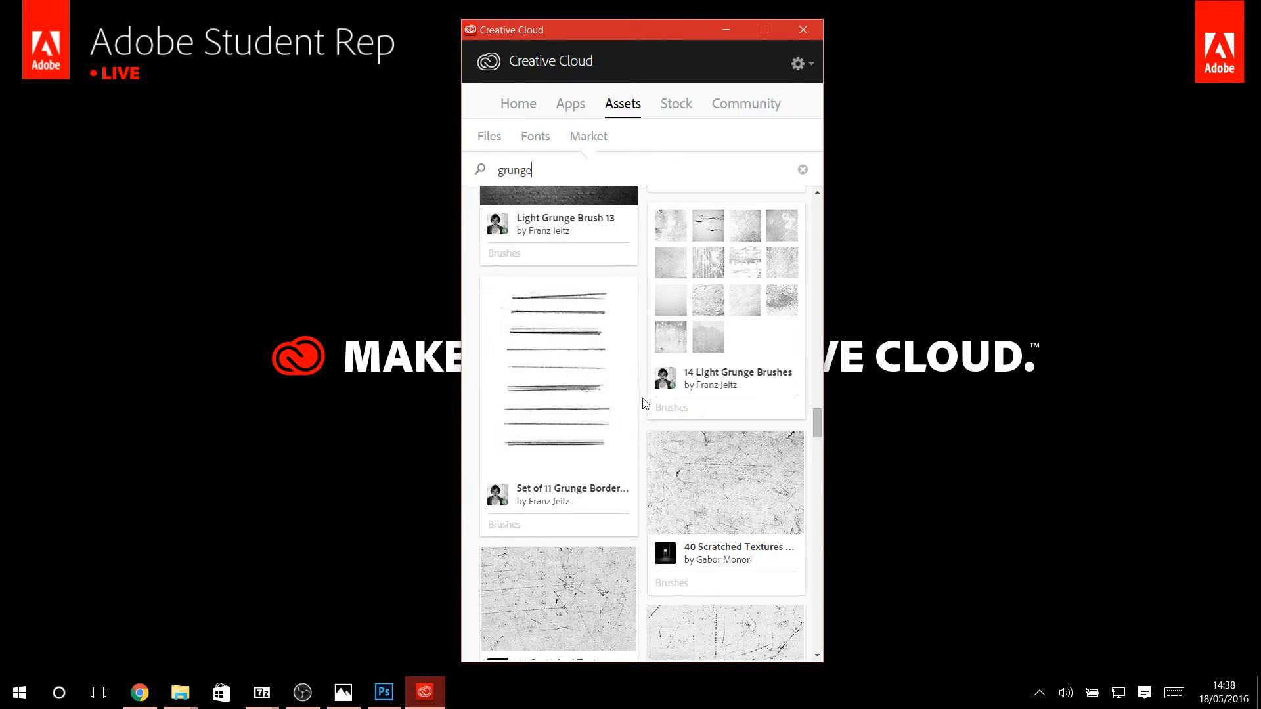
Save one of the 40 Scratched Textures brushes to a Creative Cloud library.
scroll(574, 464, down, 4)
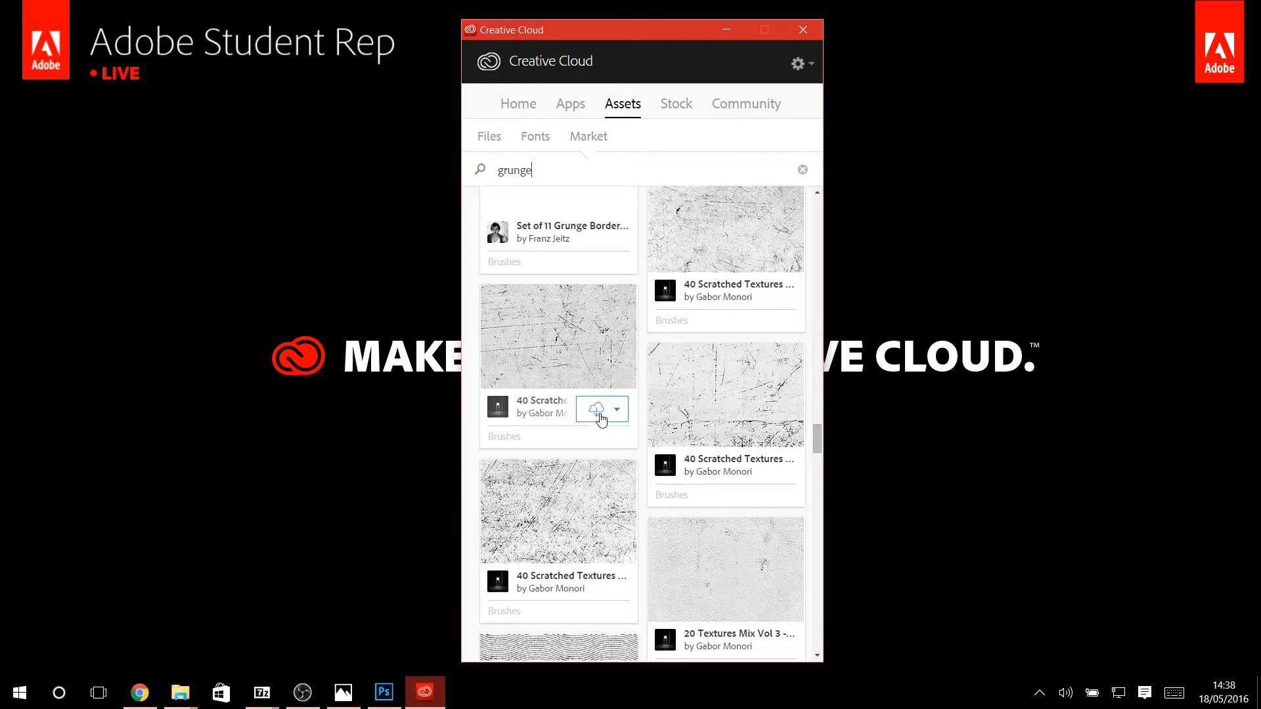
click(600, 415)
click(612, 473)
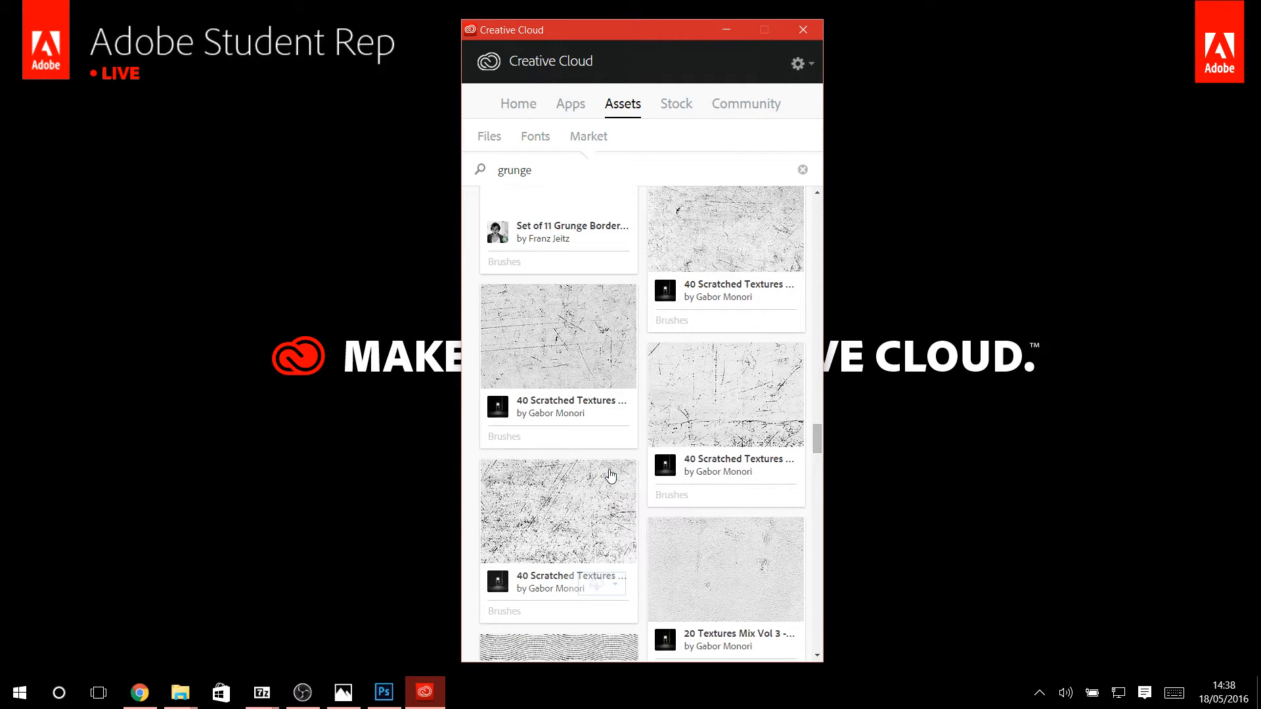
Switch to Photoshop and choose the 40 Scratched Textures brush from My Library.
click(384, 693)
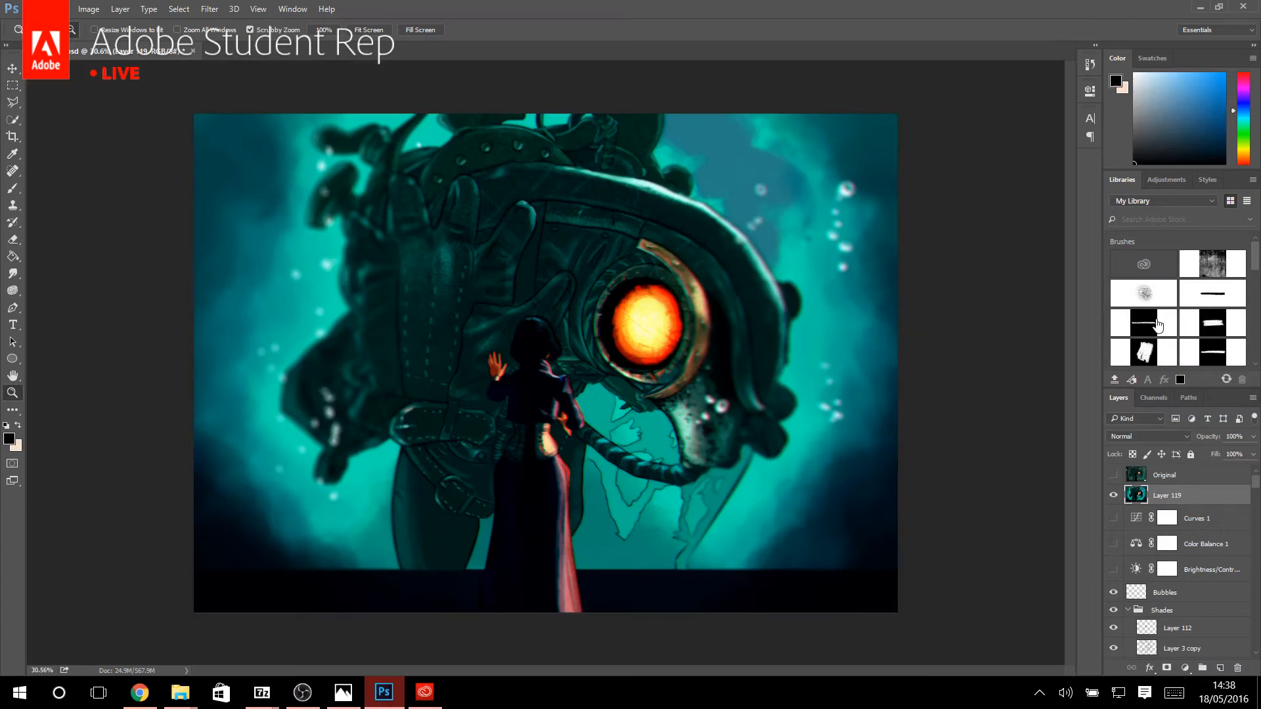
click(1163, 267)
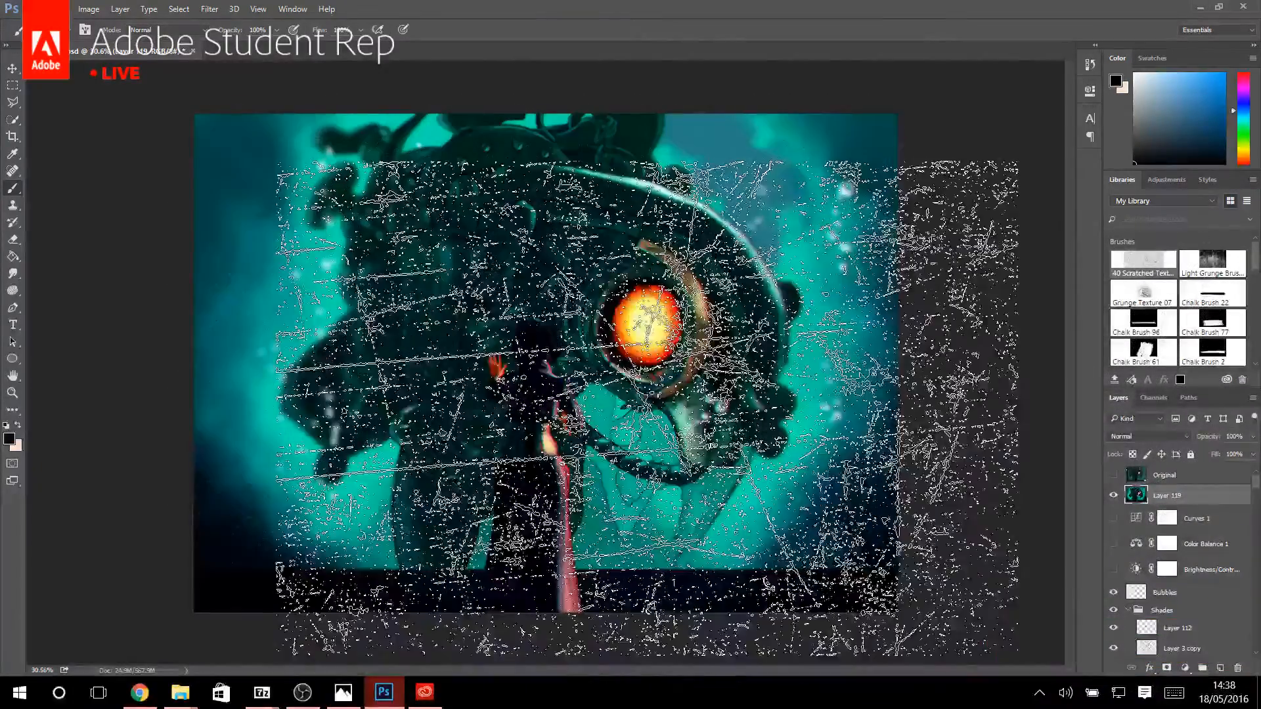
key(ctrl+n)
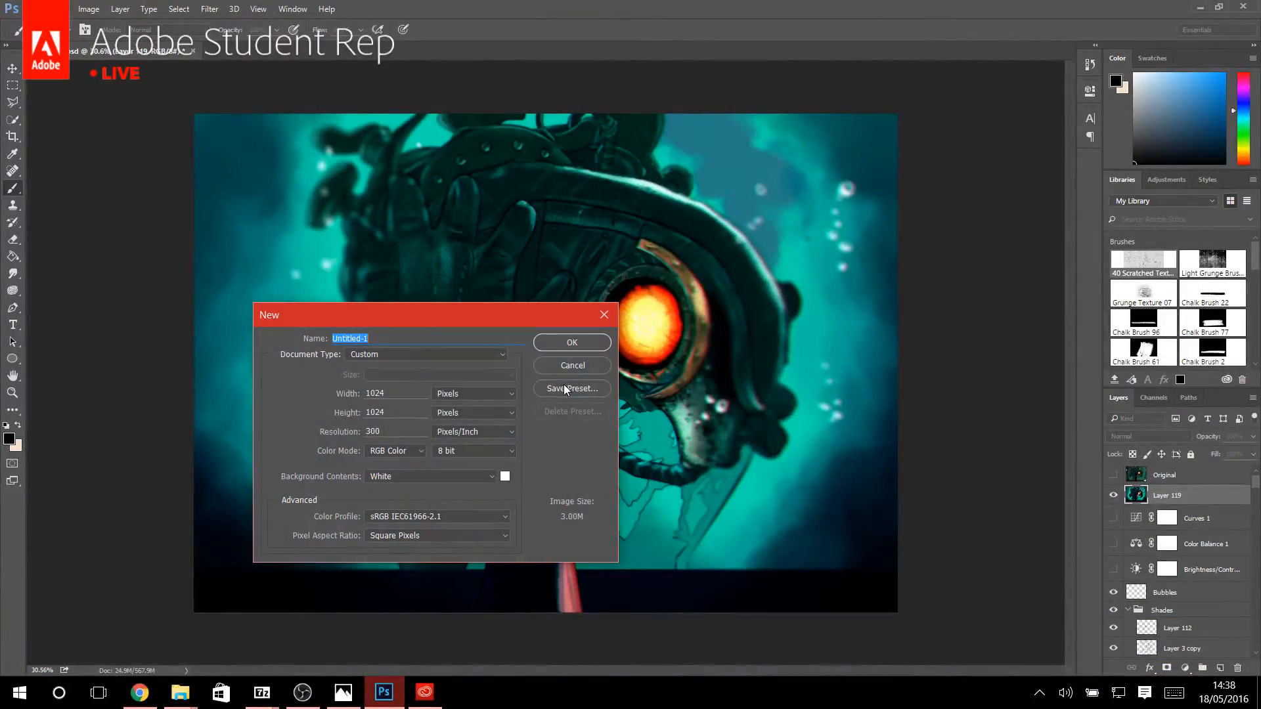
click(546, 365)
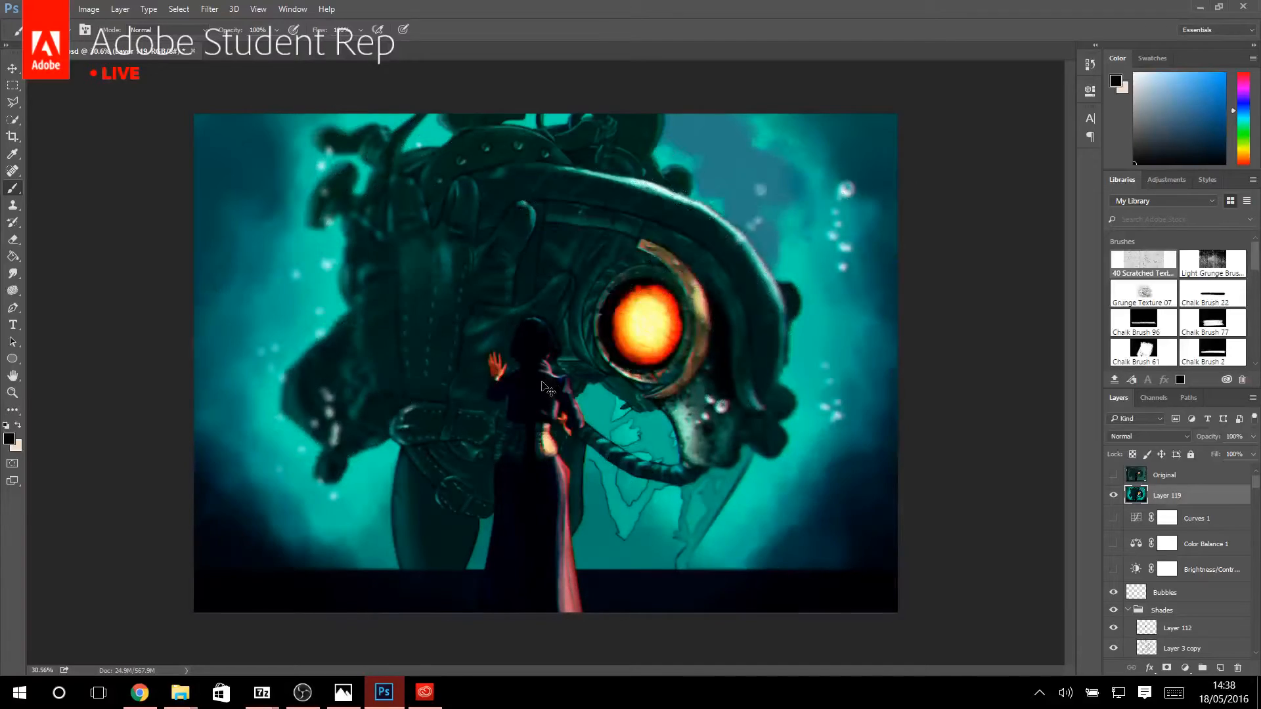
Add a layer above Layer 119, enlarge the scratch brush, and stamp black scratches over the whole painting.
key(ctrl+shift+n)
click(735, 247)
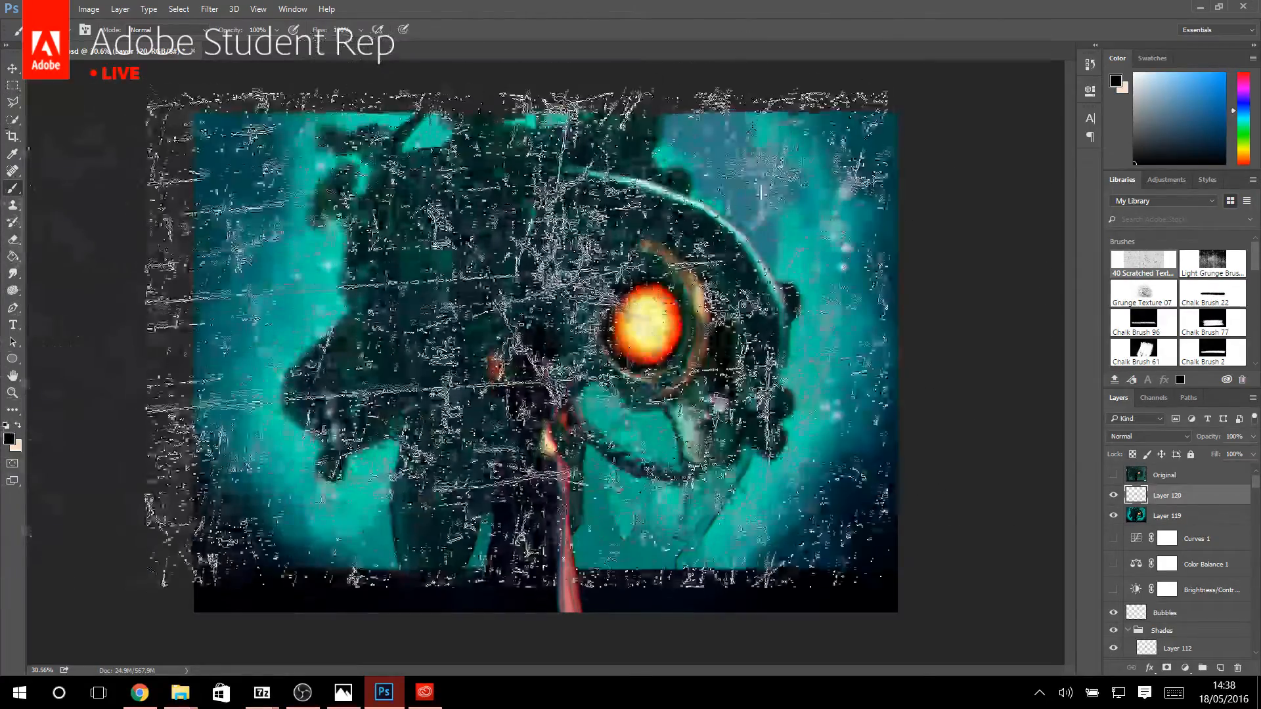
key(bracketright)
key(bracketright)
key(bracketright)
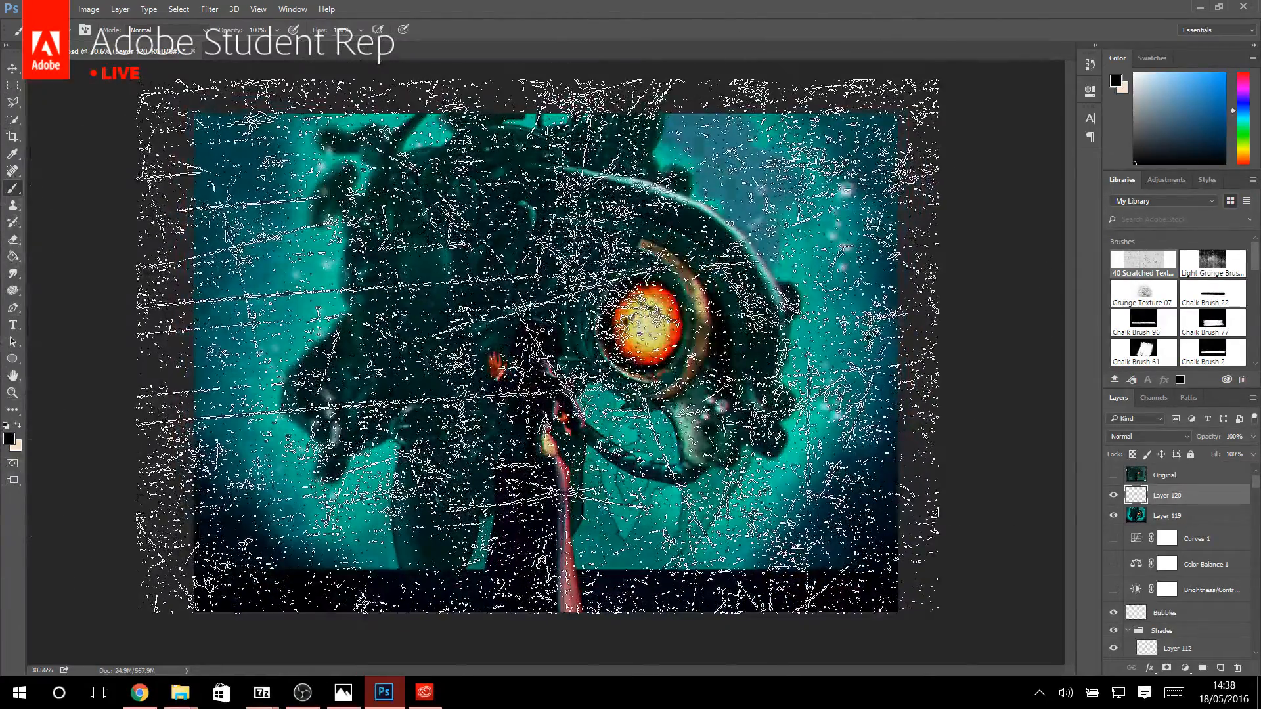
click(537, 346)
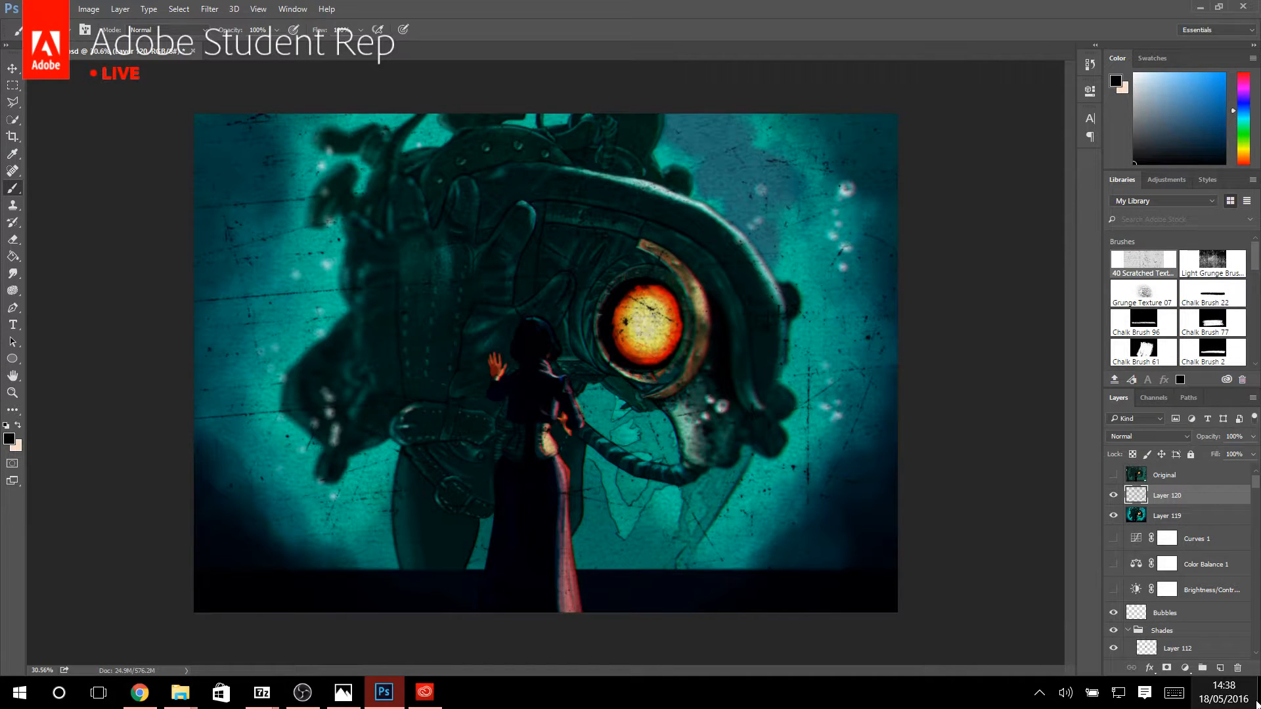
Try different blend modes on the scratch layer, including Linear Dodge (Add), and set it to Overlay.
click(1150, 437)
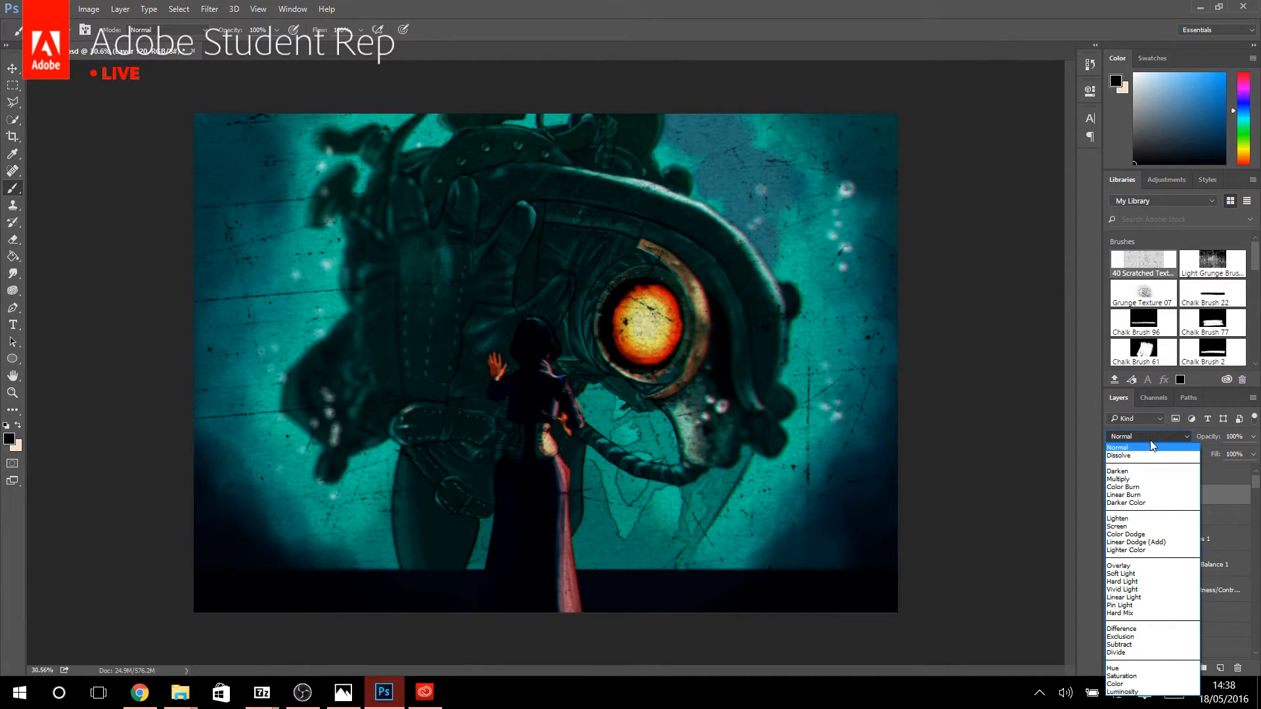
click(1151, 445)
click(1149, 438)
click(1149, 438)
scroll(1149, 440, down, 4)
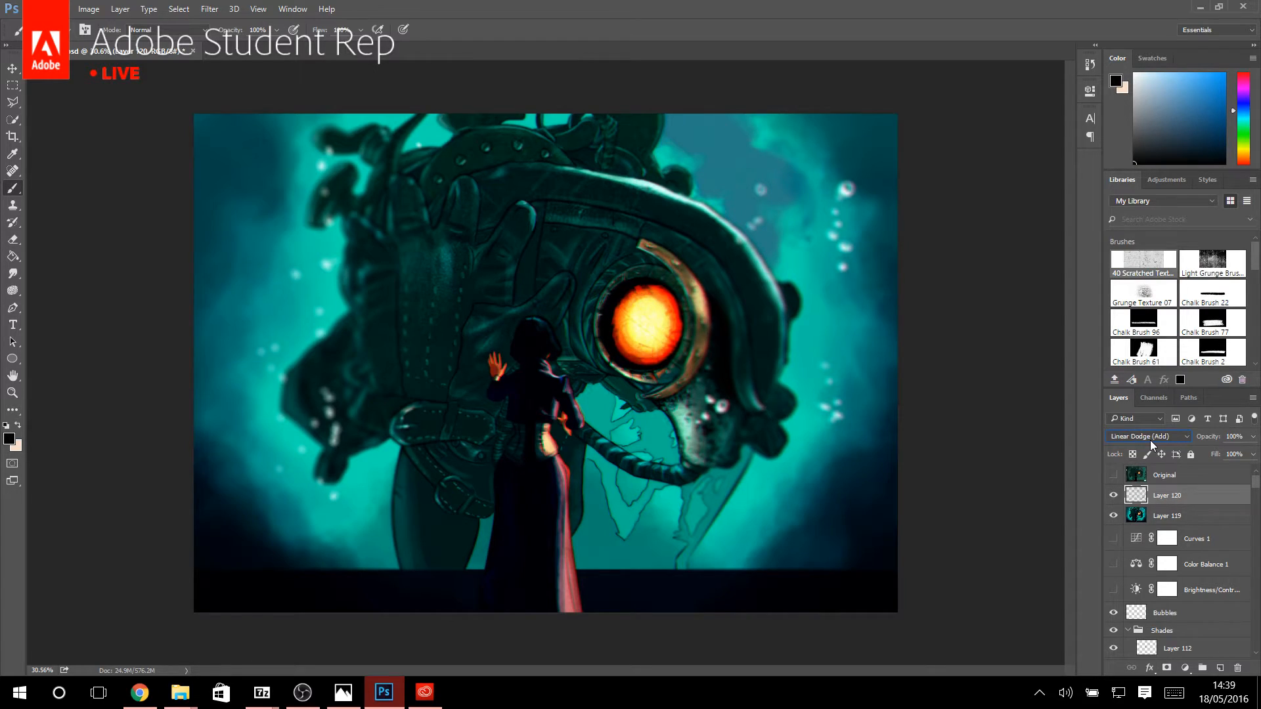
click(1149, 440)
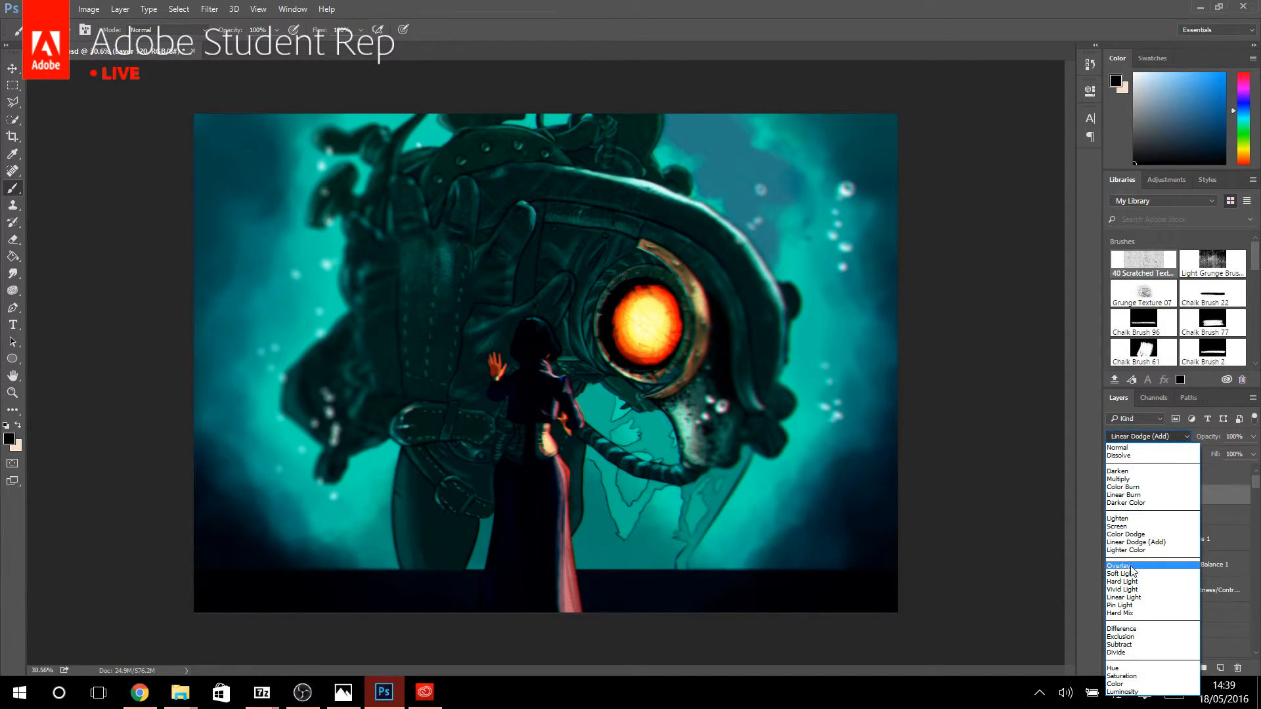
click(1131, 566)
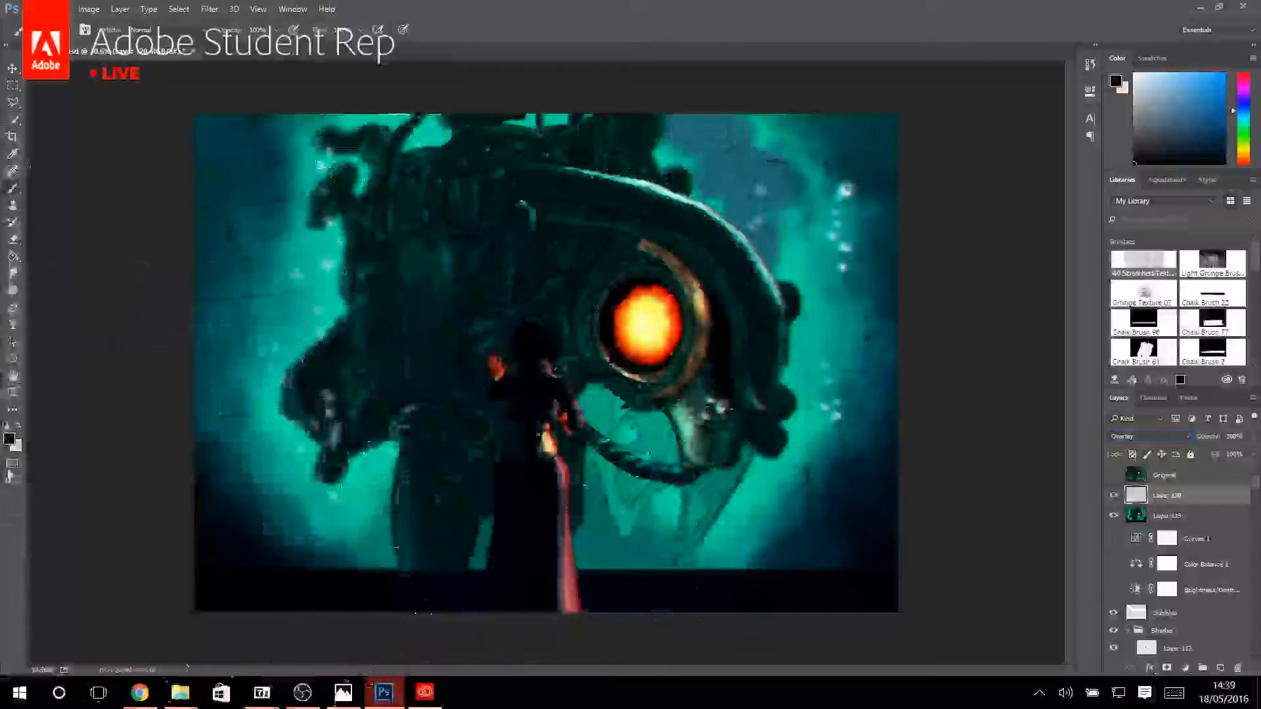
Inspect the scratches up close on the water and return their layer's blend mode to Normal.
click(12, 393)
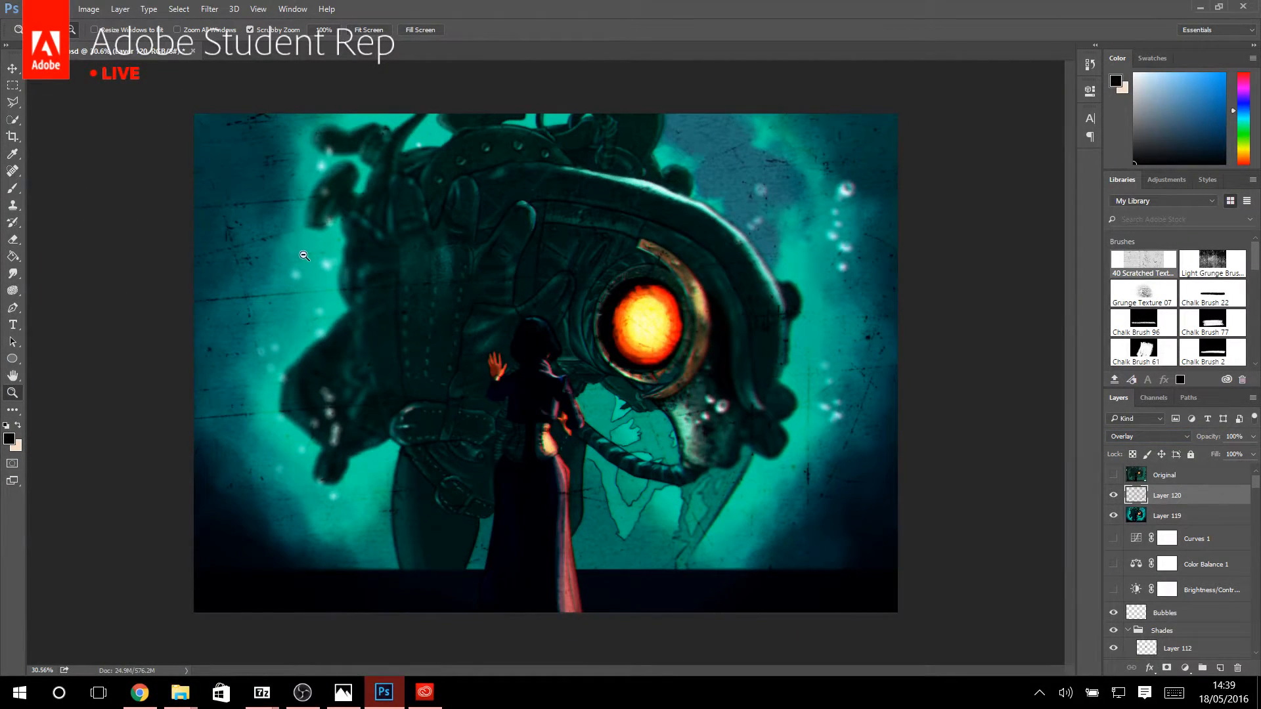
drag(307, 256, 306, 290)
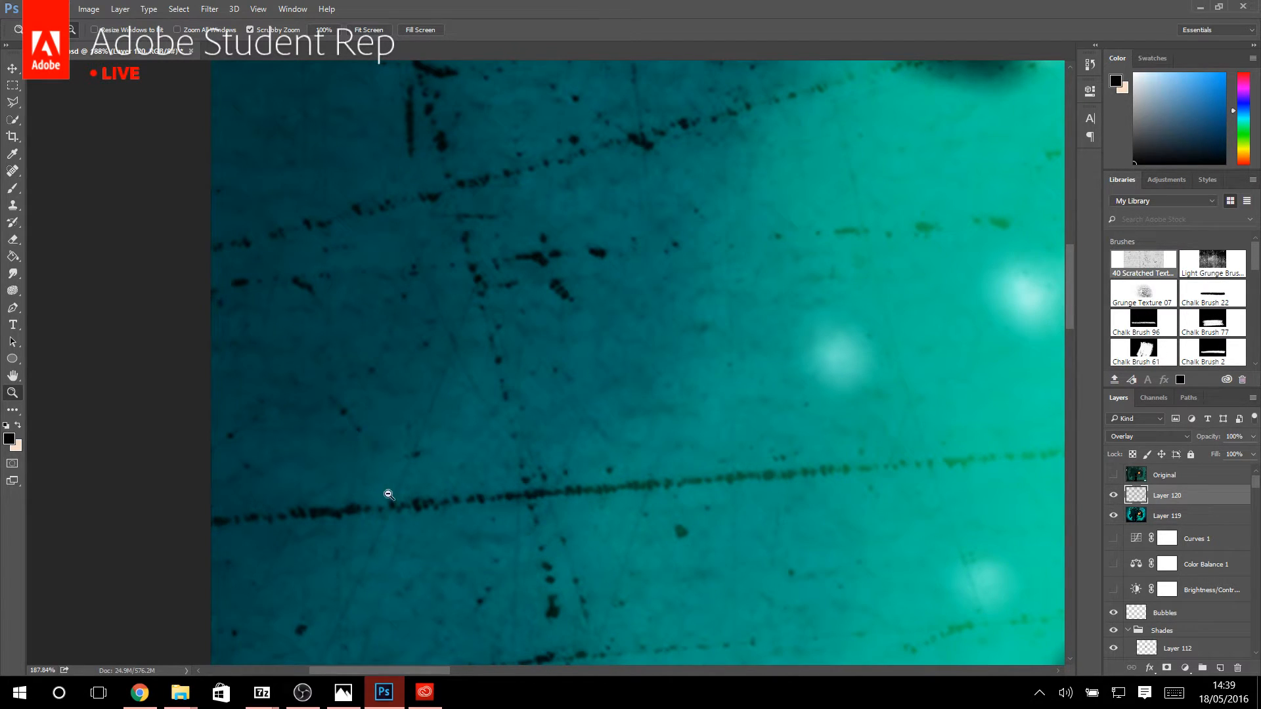
click(1131, 437)
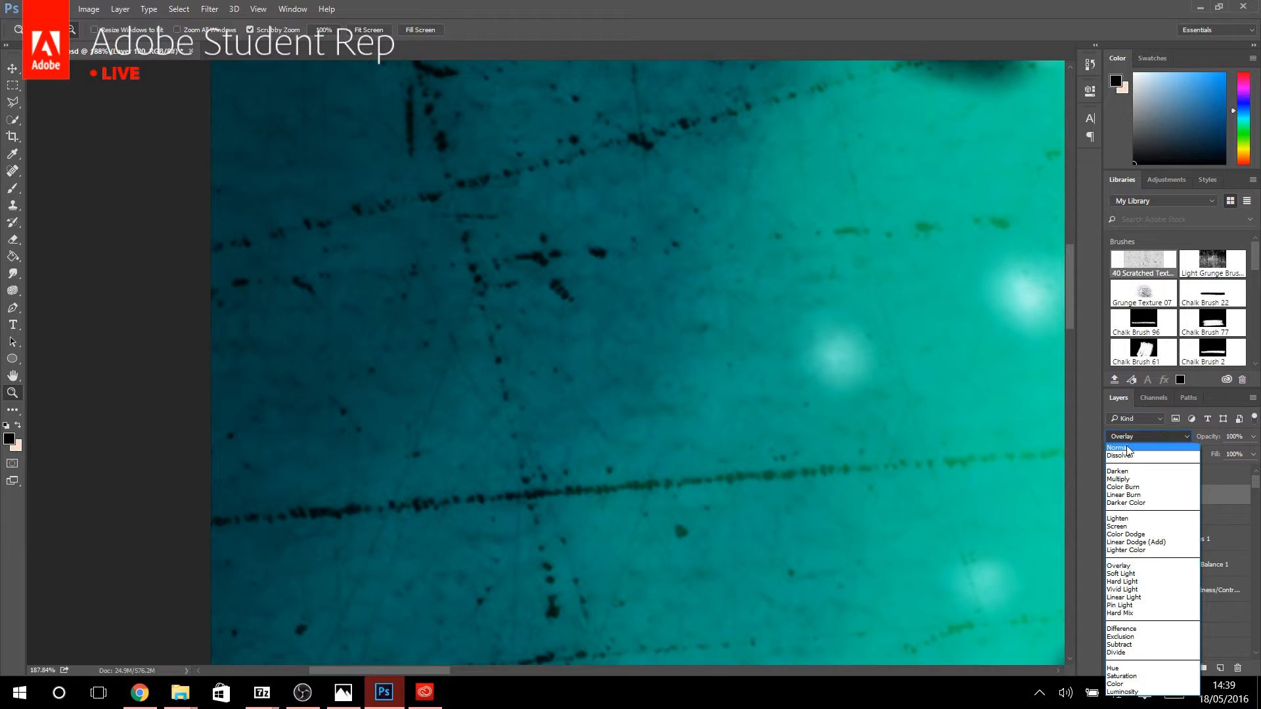
click(1129, 450)
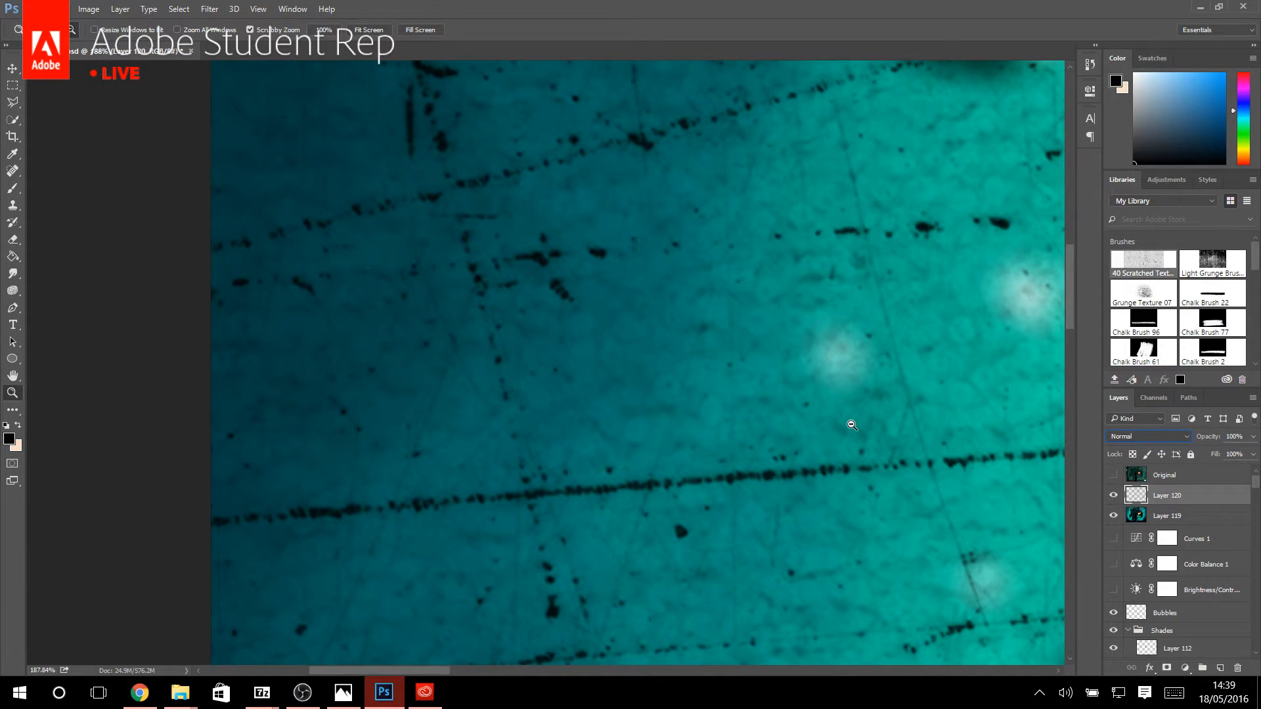
click(1136, 434)
click(1136, 433)
click(1156, 433)
click(1156, 438)
Apply a black-to-white Gradient Overlay to the scratch layer with Normal blend mode and 100% opacity.
right_click(1176, 498)
click(931, 104)
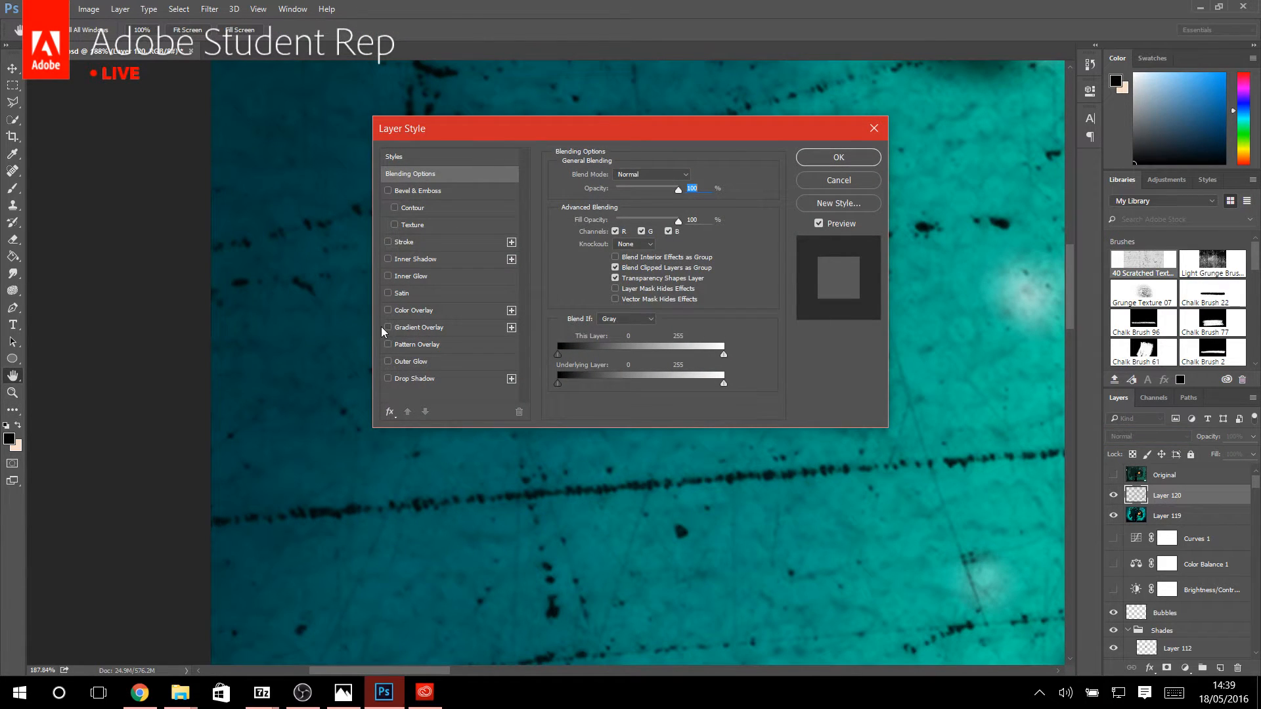
click(383, 327)
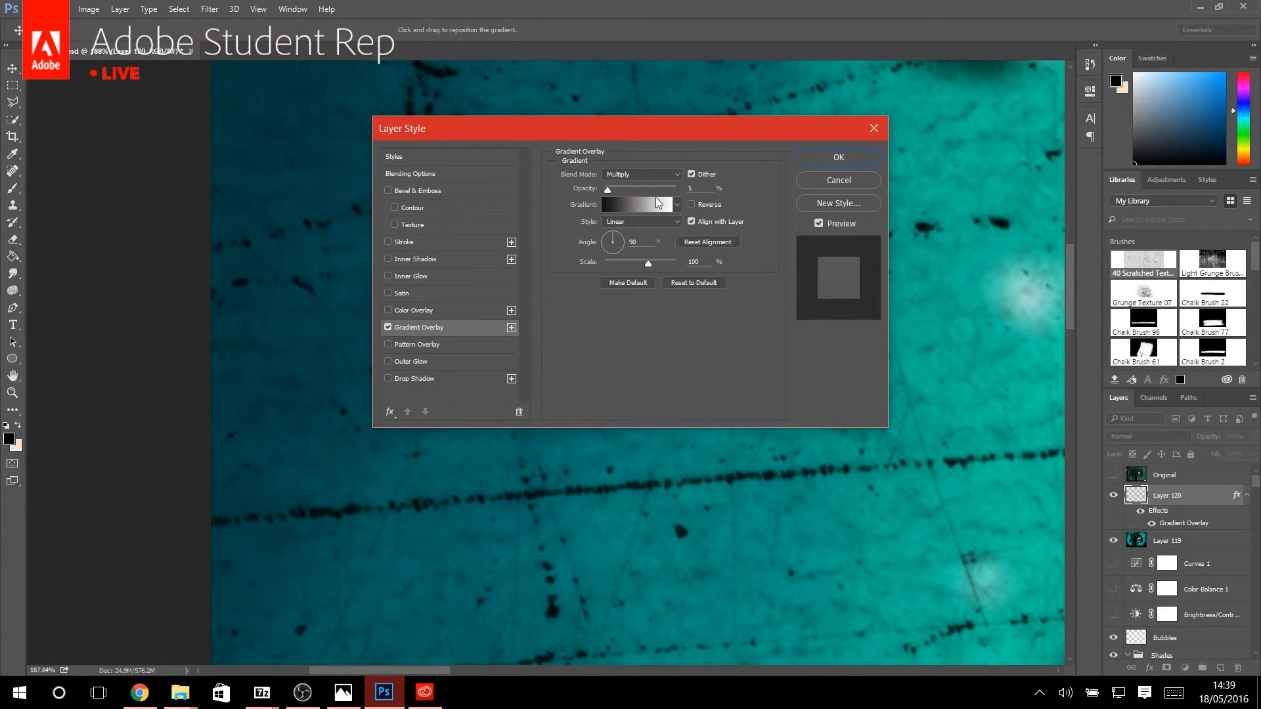
click(674, 175)
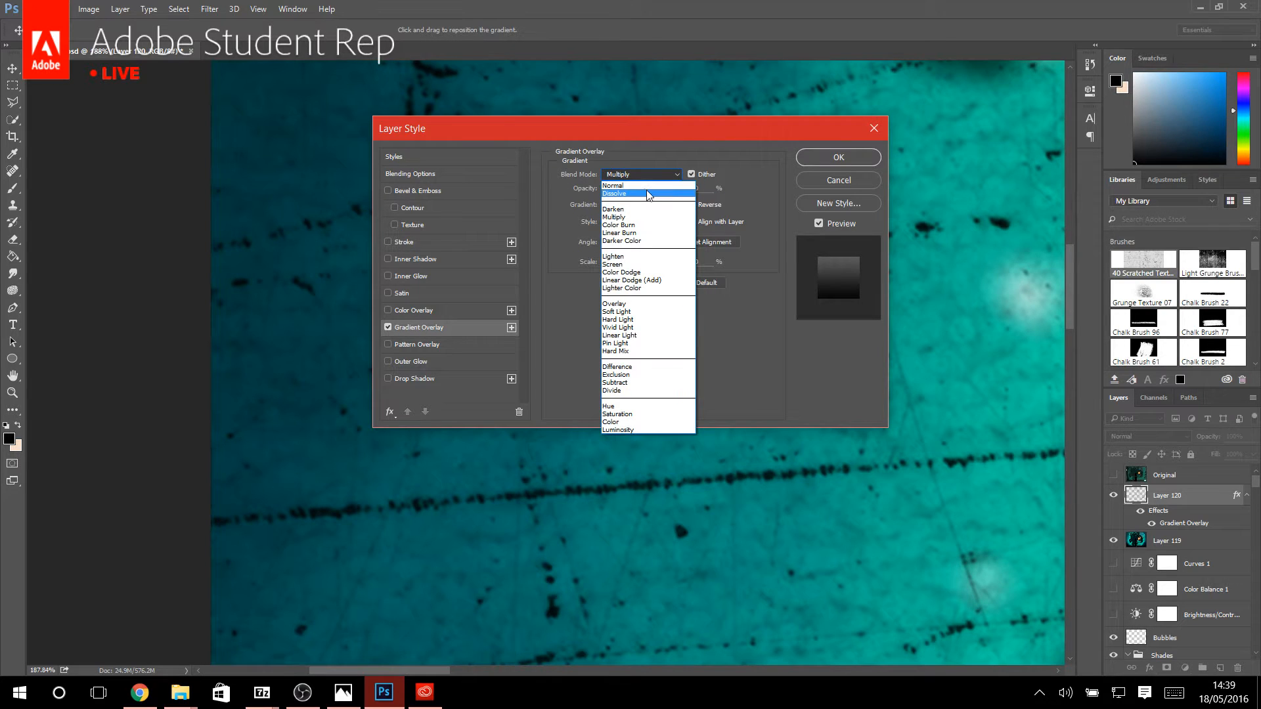
click(646, 188)
click(830, 157)
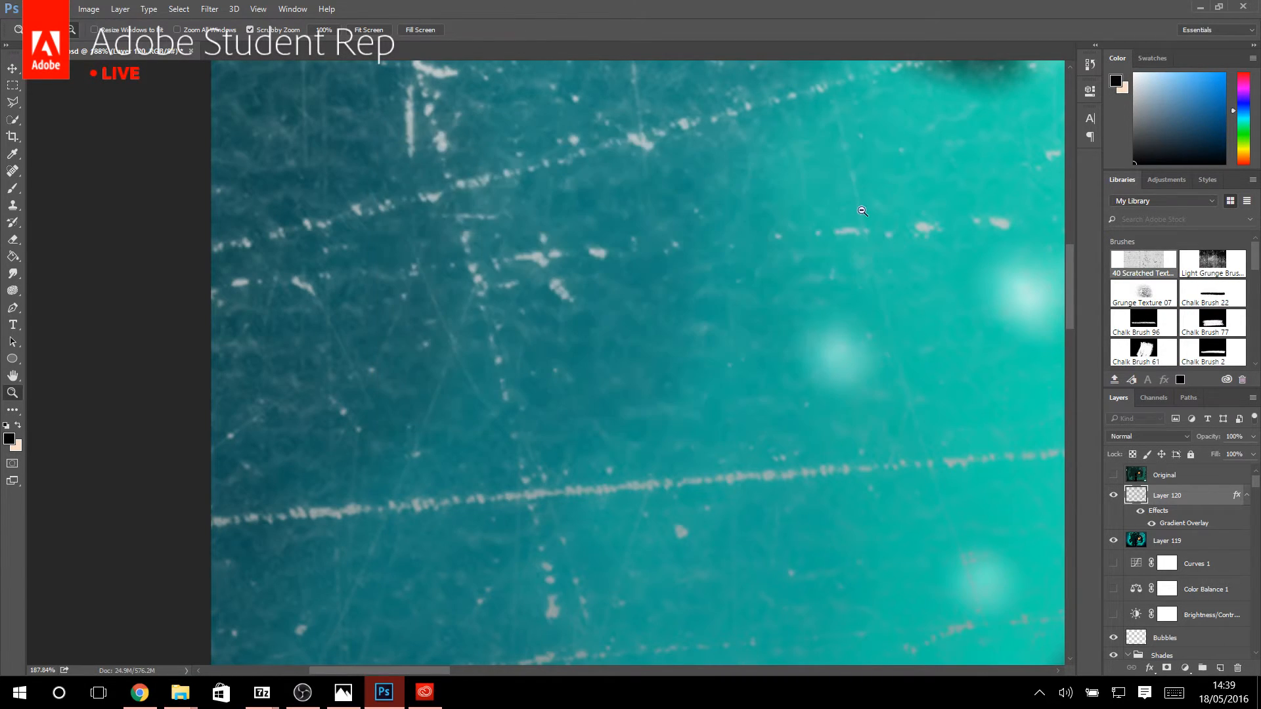
drag(850, 224, 591, 231)
drag(541, 308, 643, 306)
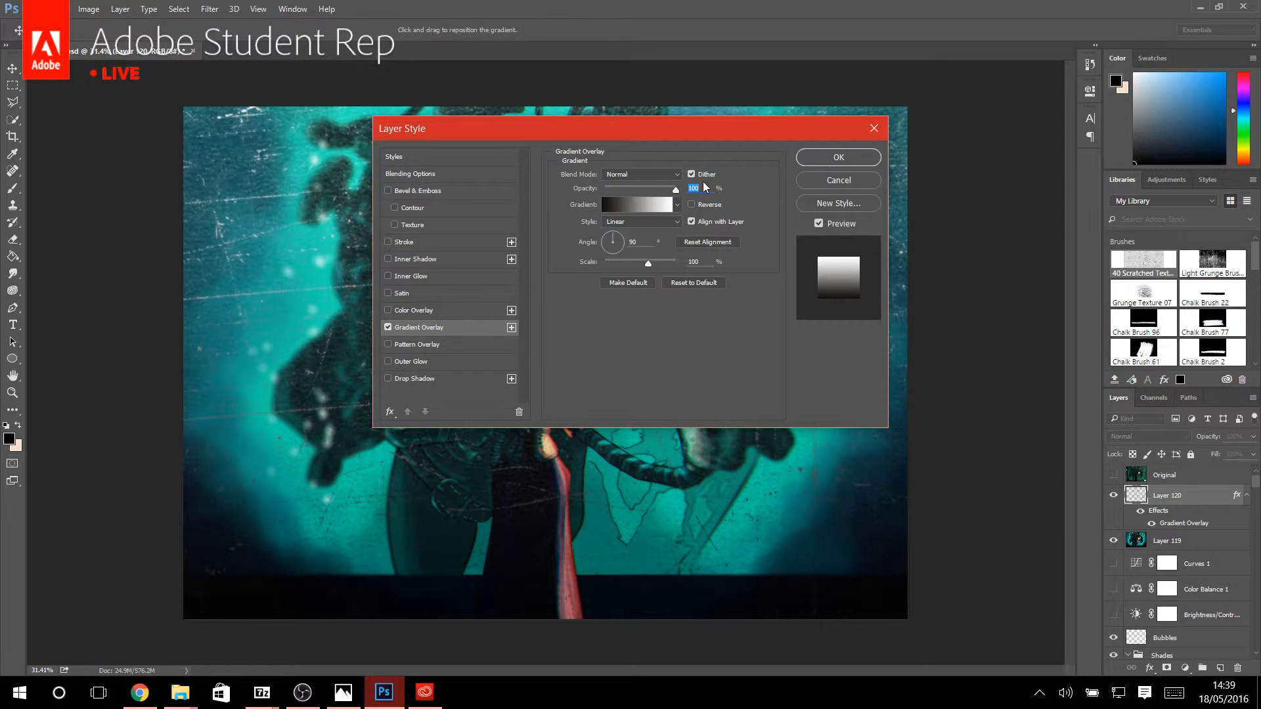
click(644, 175)
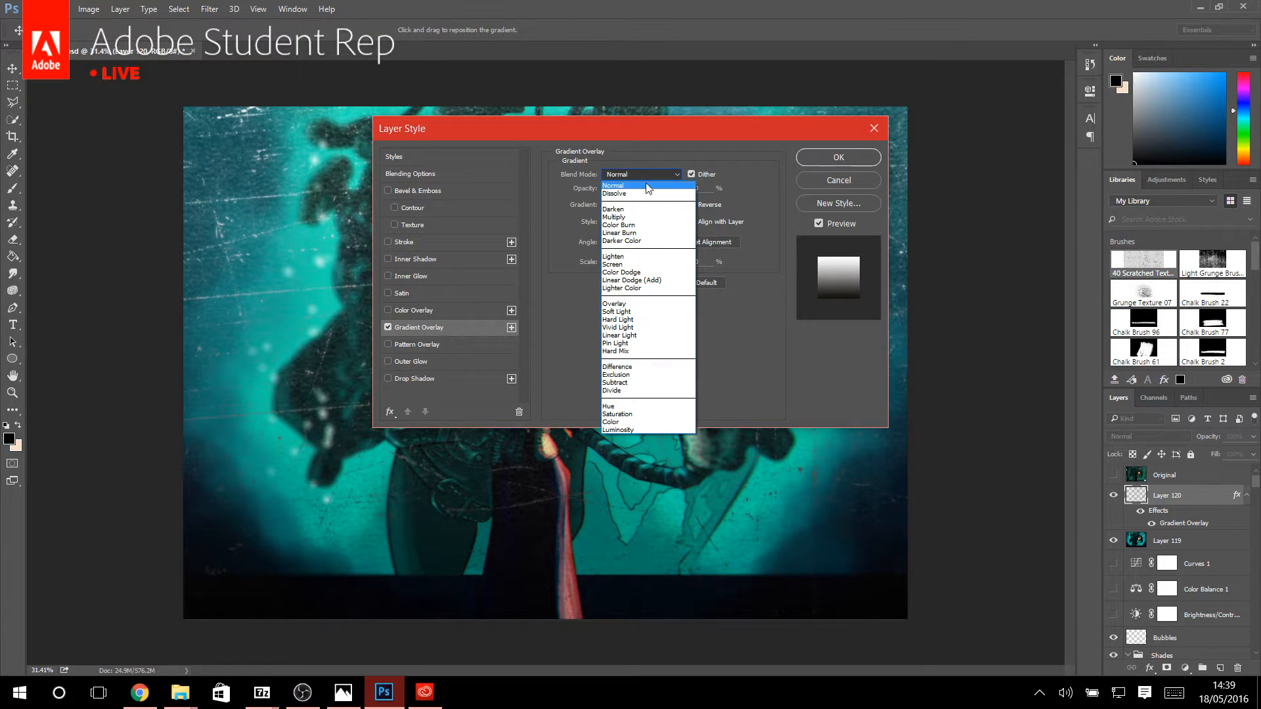
click(649, 186)
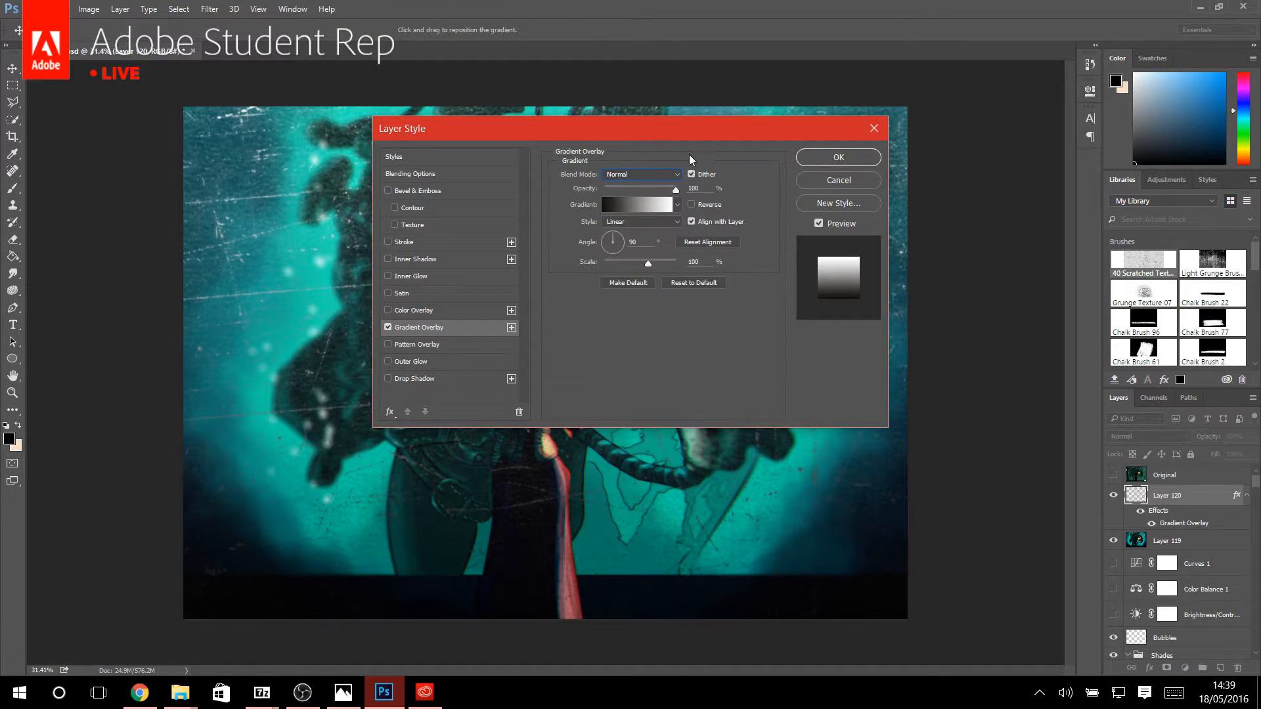
click(827, 182)
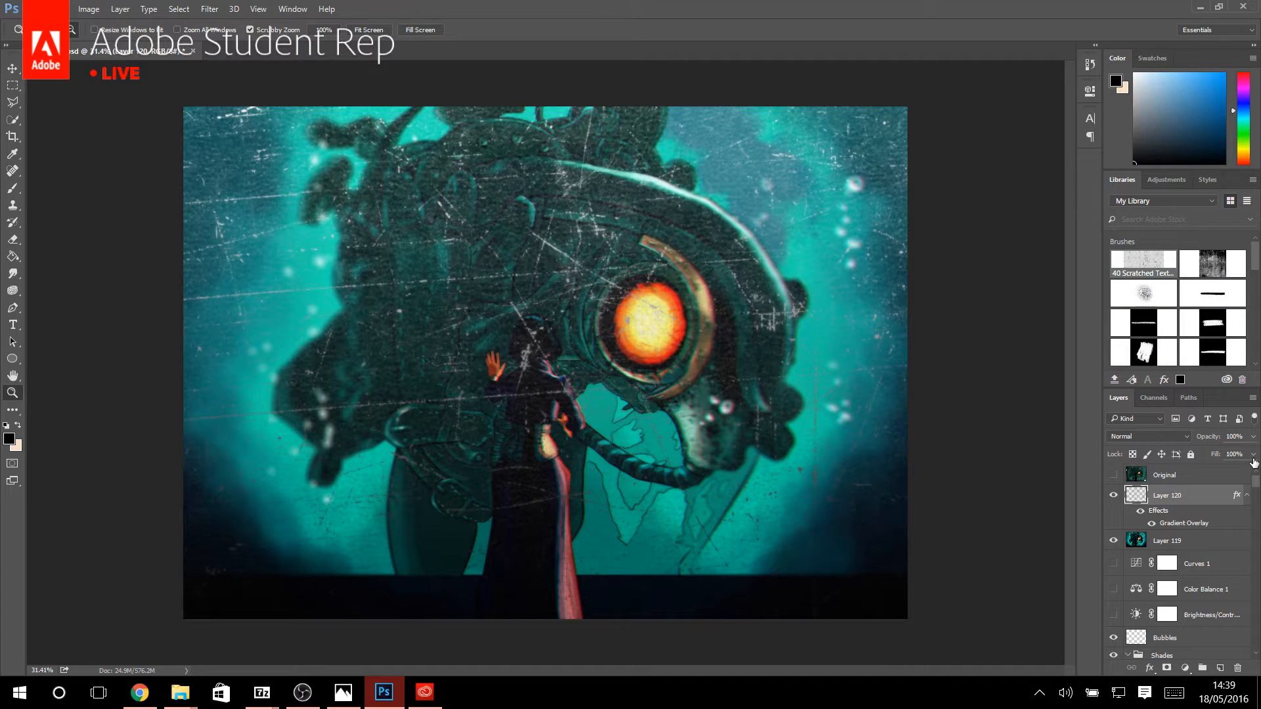
Lower the fill of the scratch layer to 0%.
click(1253, 456)
drag(1251, 473, 1146, 471)
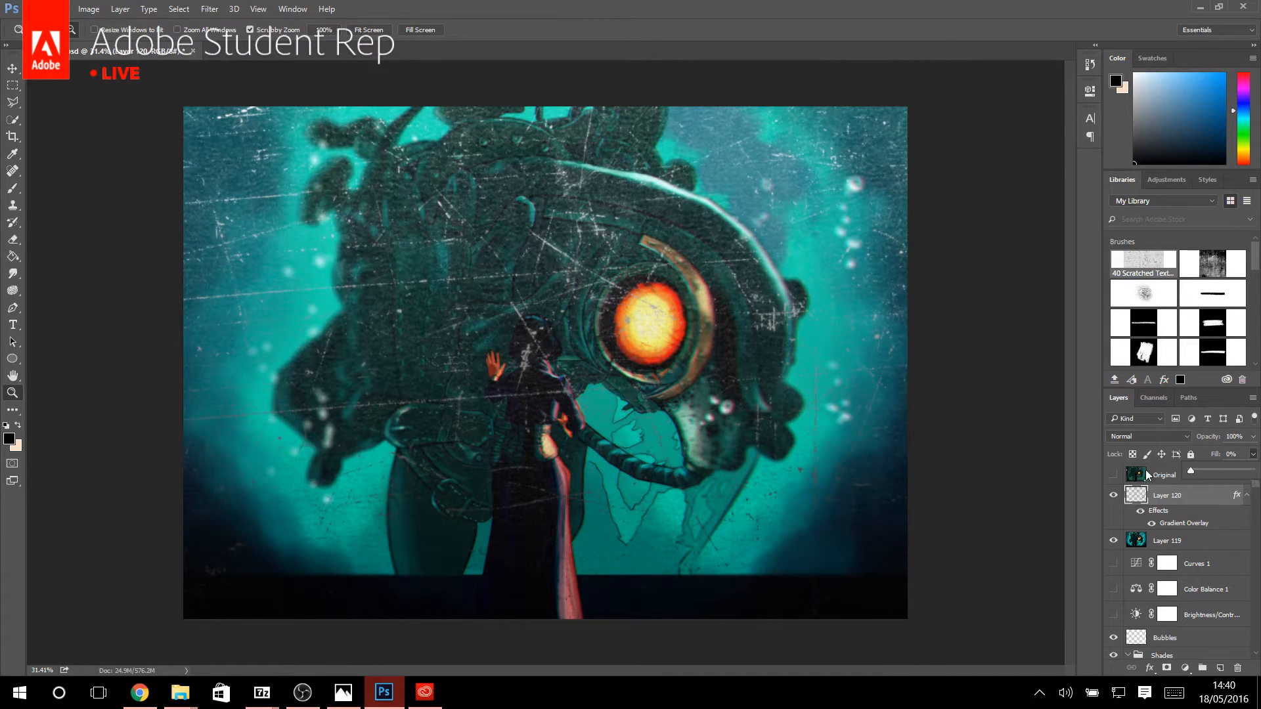
click(1195, 497)
Try Gradient Overlay blend modes such as Color Burn, Lighten, Color Dodge and Overlay on the scratches, and cancel the changes.
double_click(1186, 523)
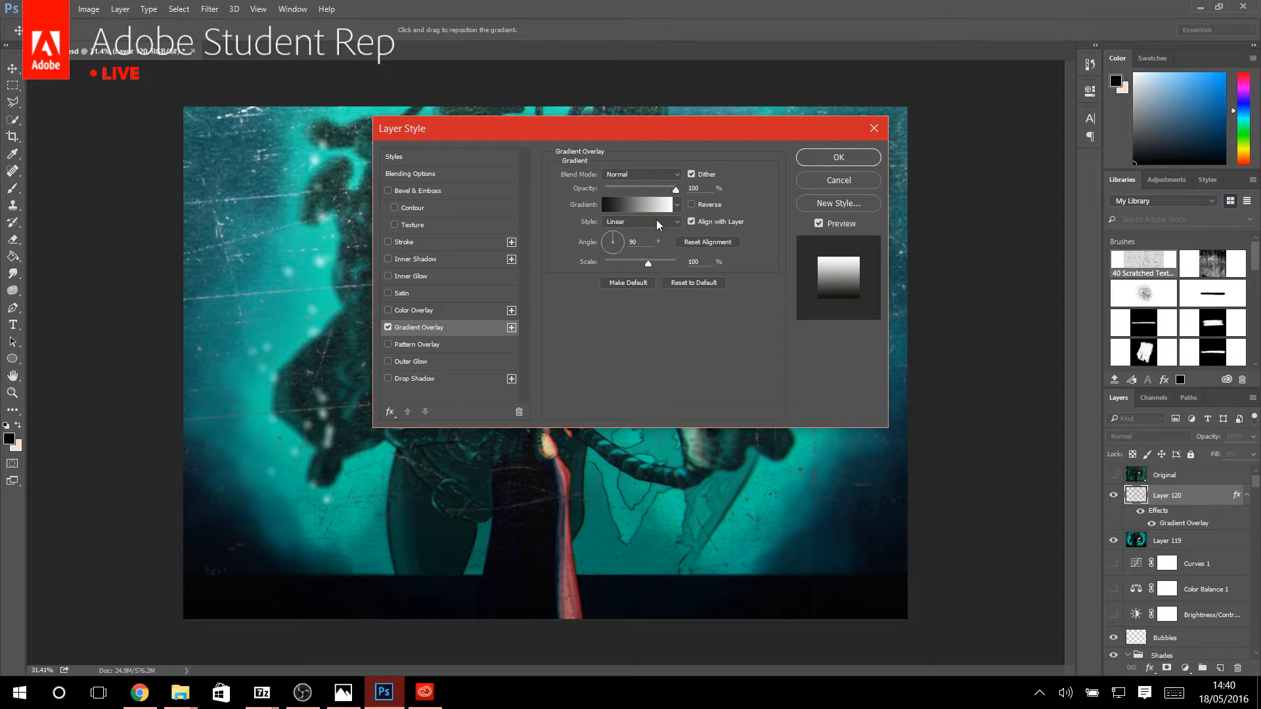
click(650, 175)
click(647, 175)
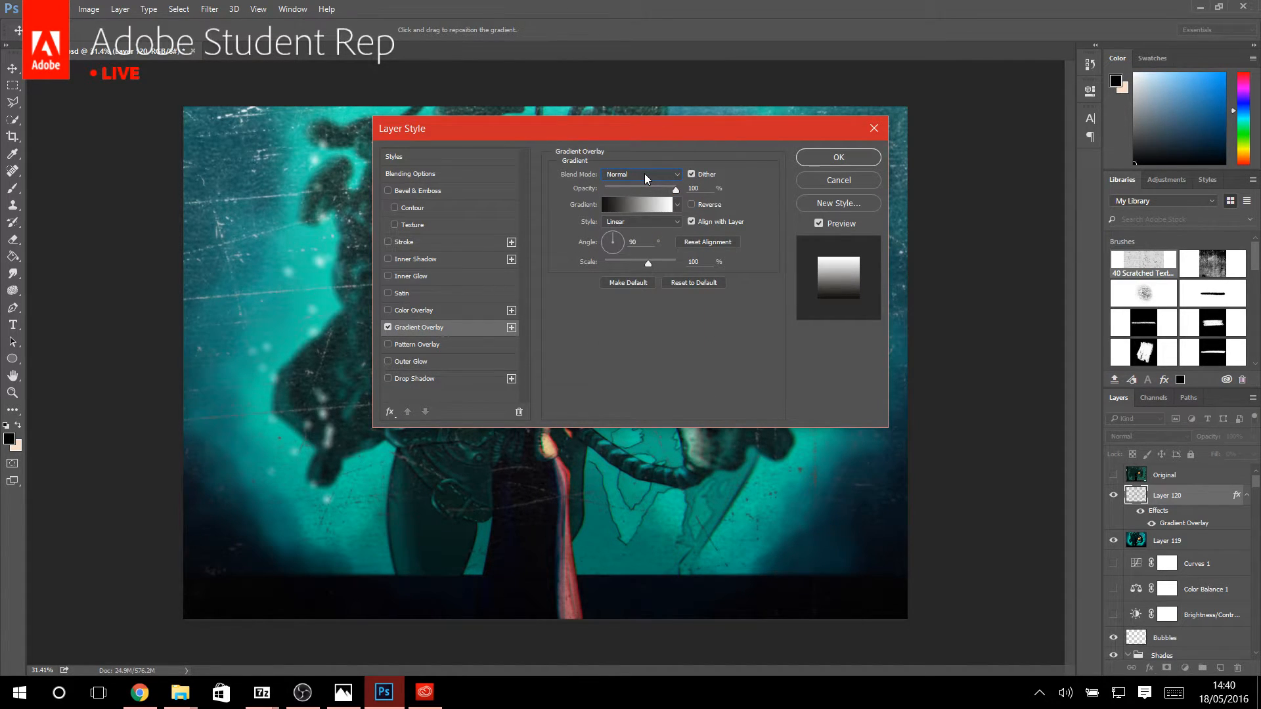
click(645, 175)
click(645, 175)
key(Down)
key(Down)
key(Down)
key(Down)
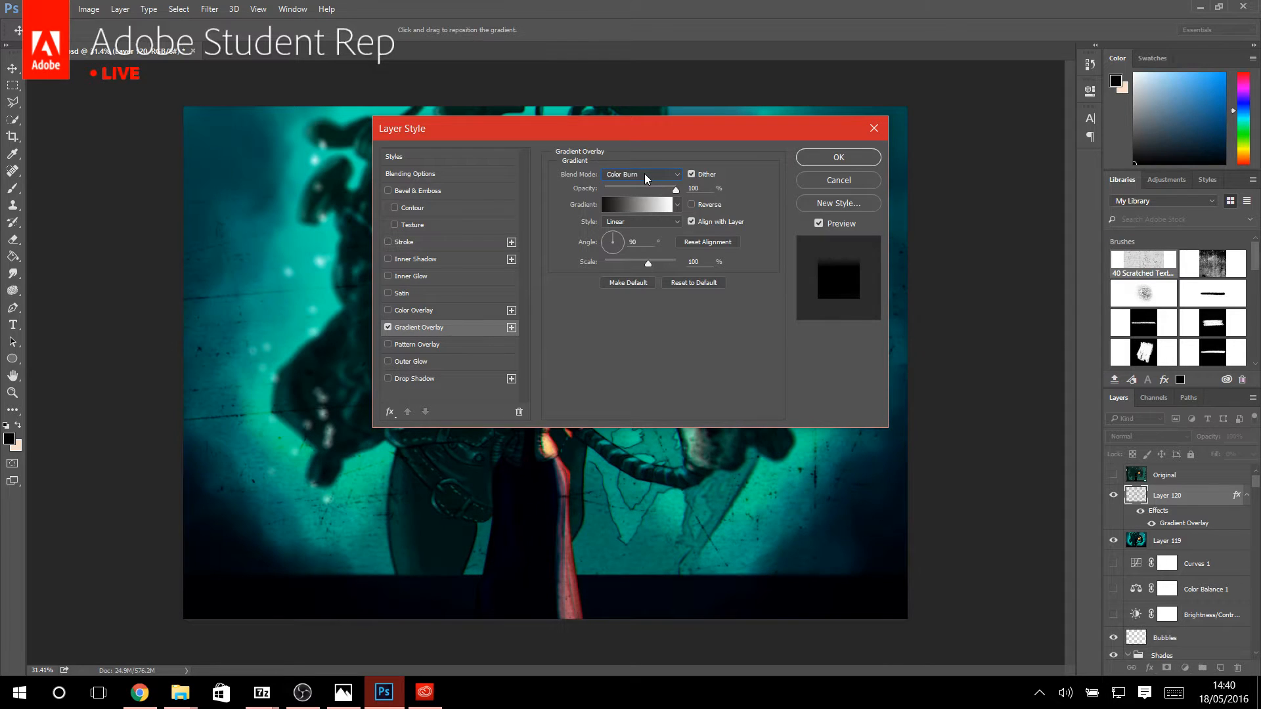
key(Down)
key(Down)
key(Down)
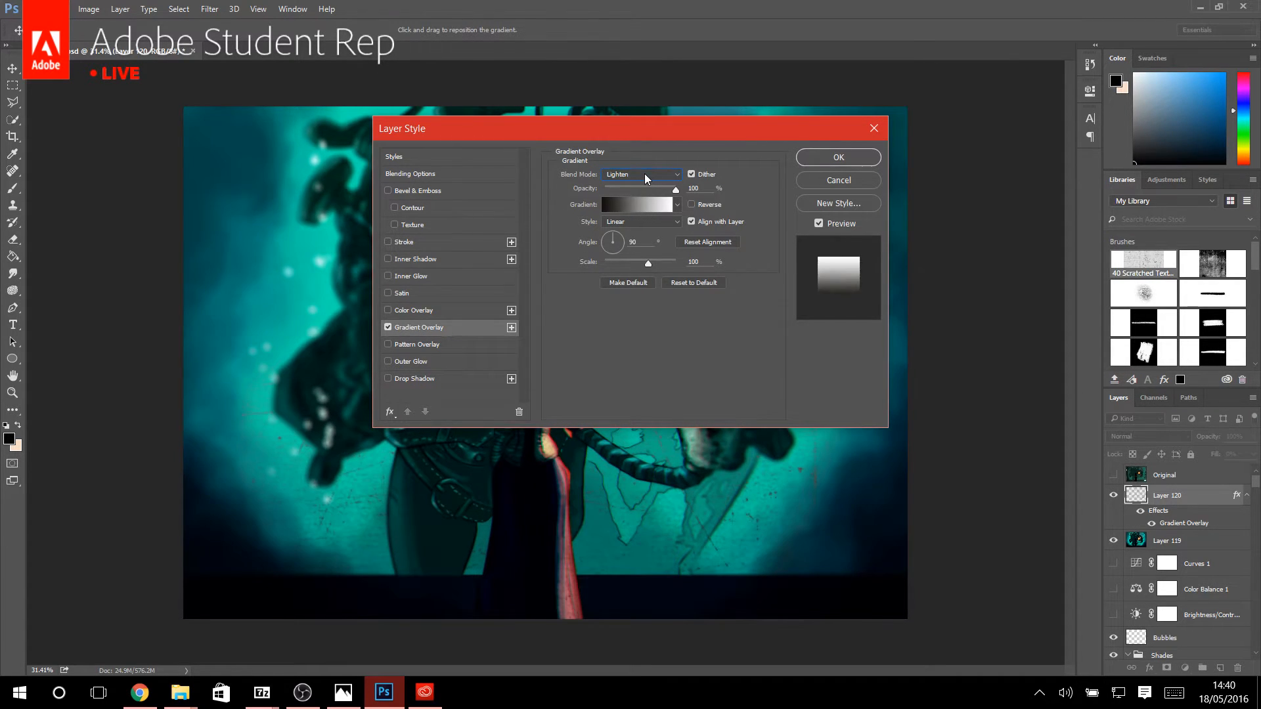
drag(587, 136, 738, 234)
key(Down)
key(Down)
key(Down)
key(Down)
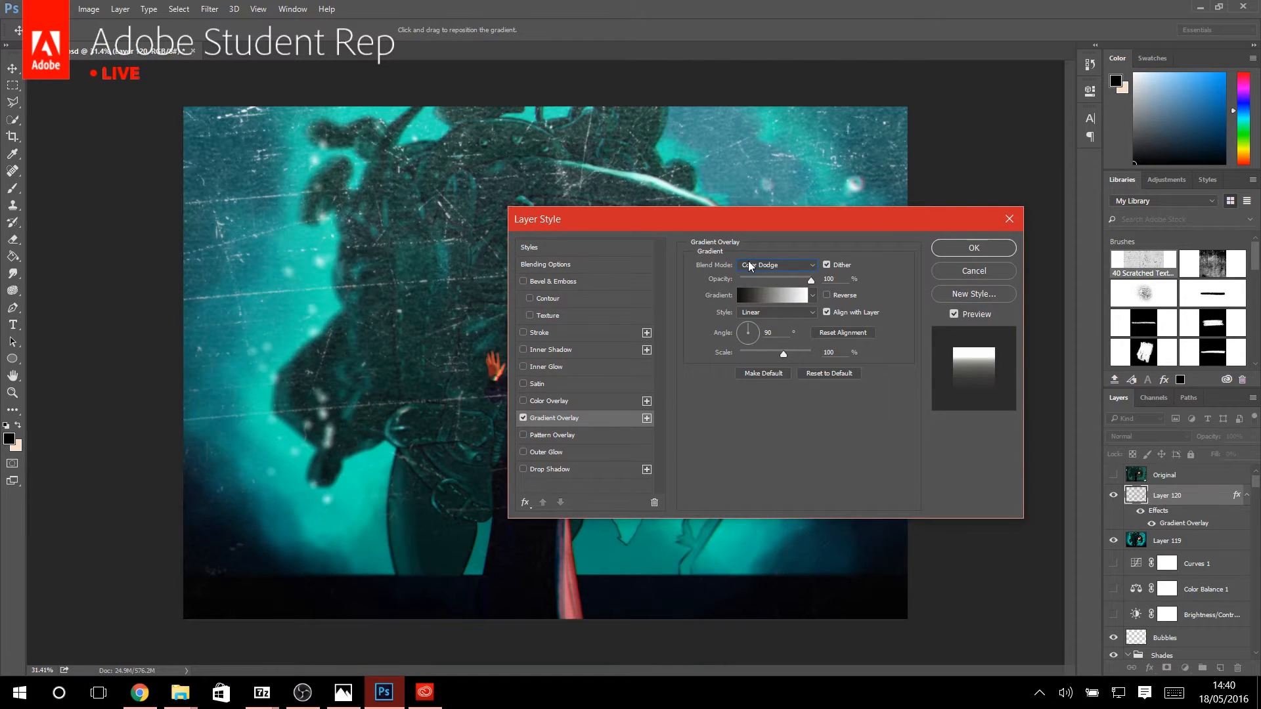
key(Down)
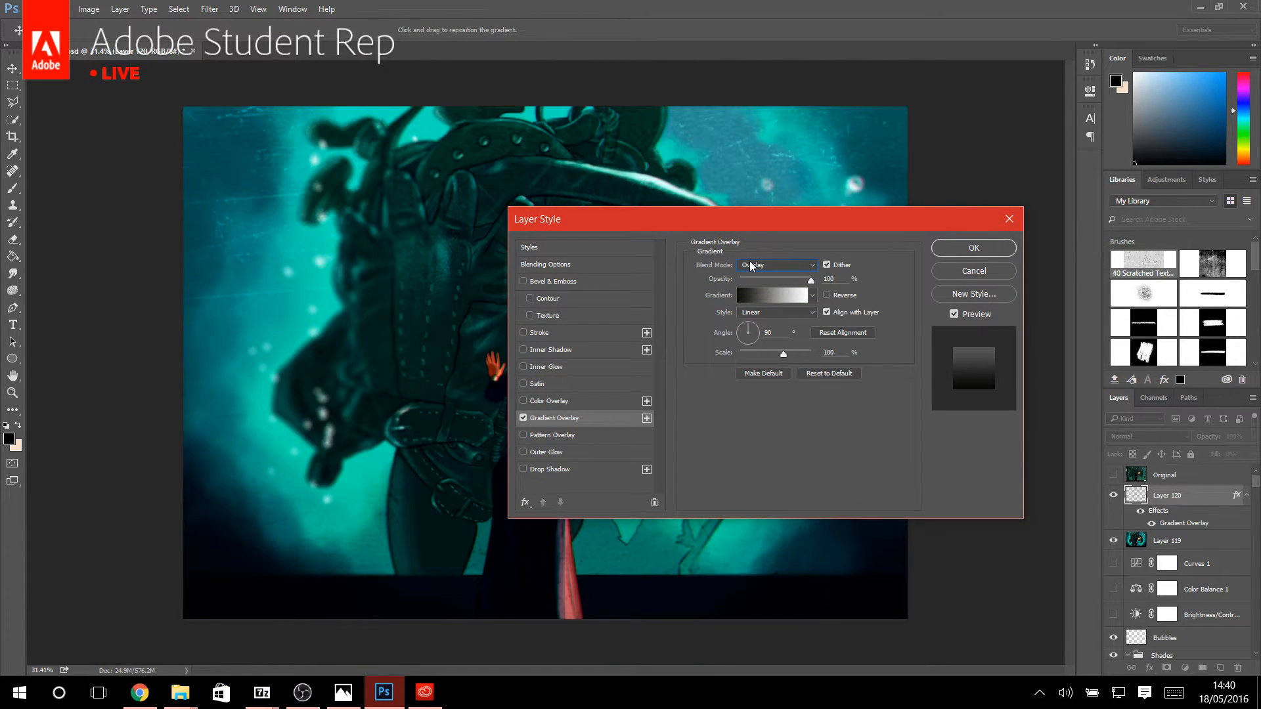
click(978, 272)
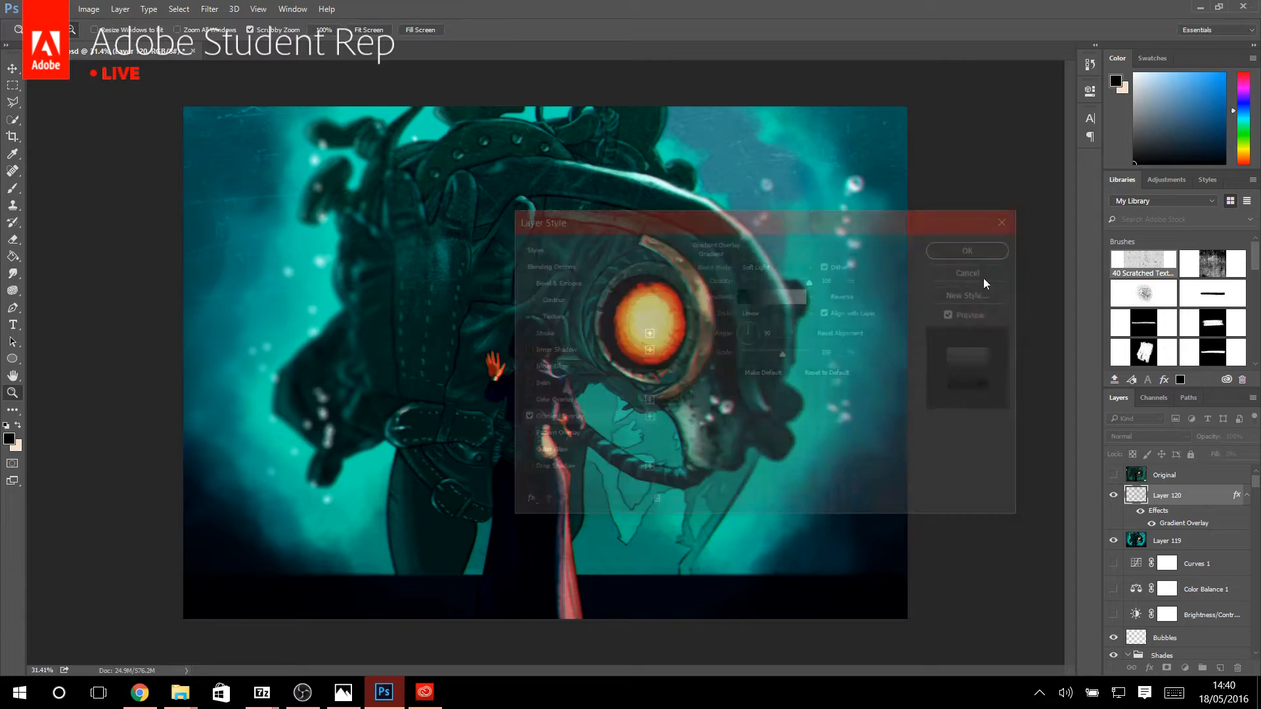
key(z)
Switch to the Creative Cloud desktop app and look through more of the grunge brushes and patterns in the Market.
click(424, 692)
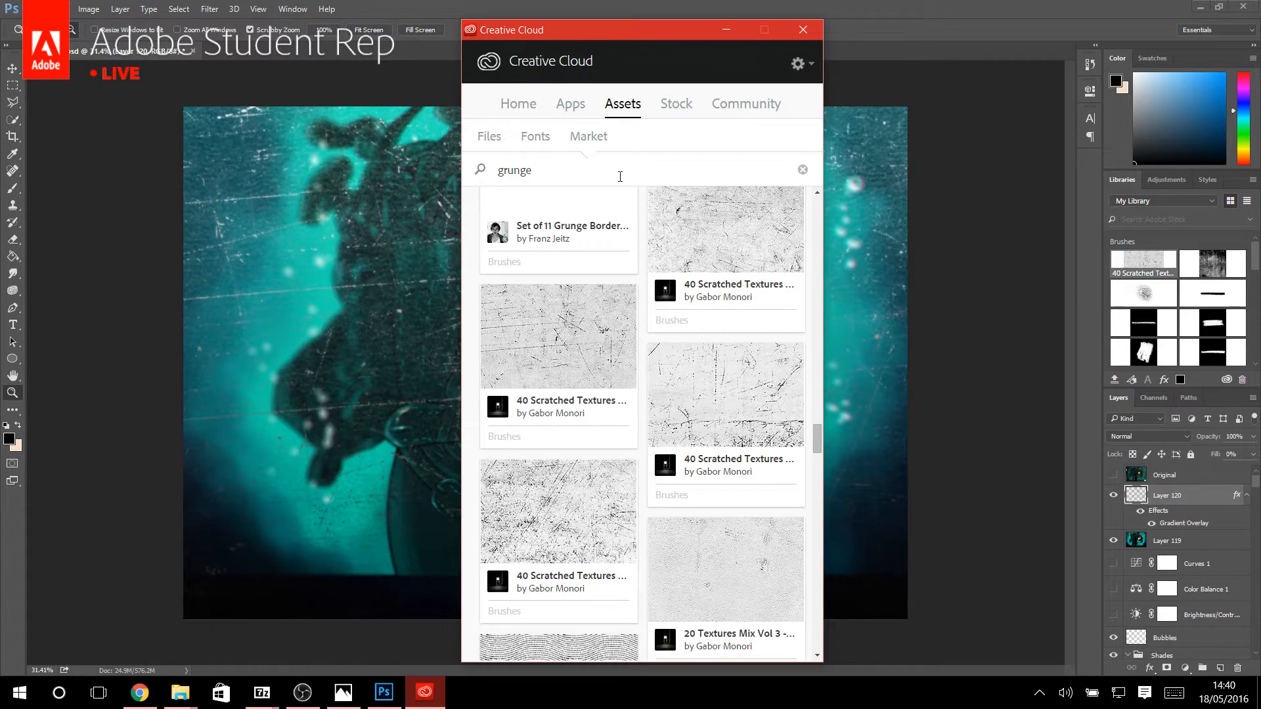
mouse_move(619, 241)
scroll(620, 241, up, 10)
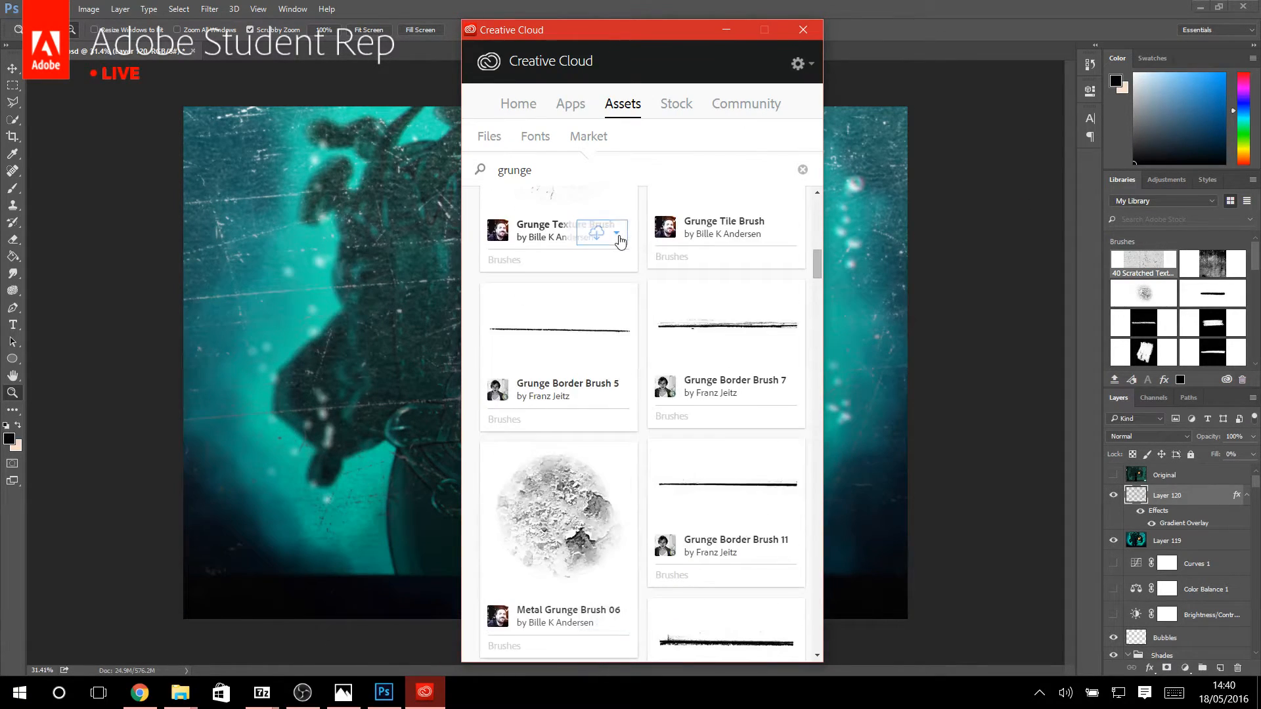
scroll(624, 276, up, 3)
scroll(647, 318, down, 12)
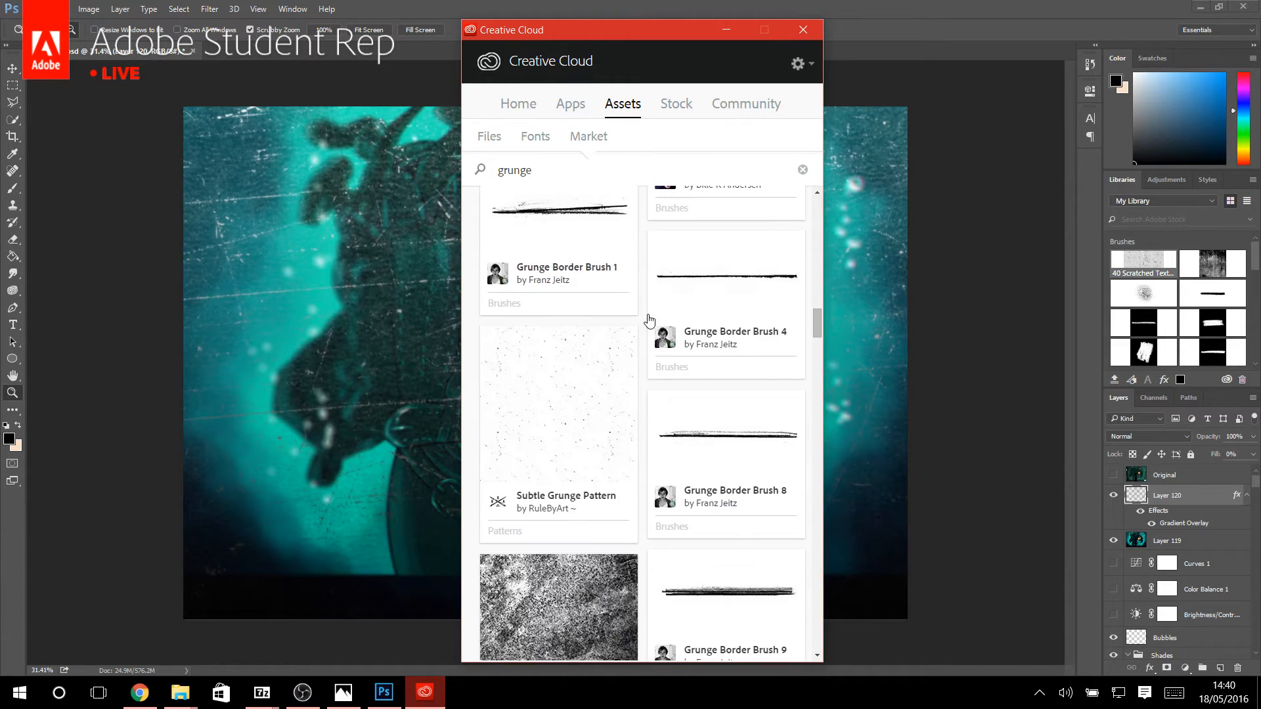
scroll(650, 320, down, 8)
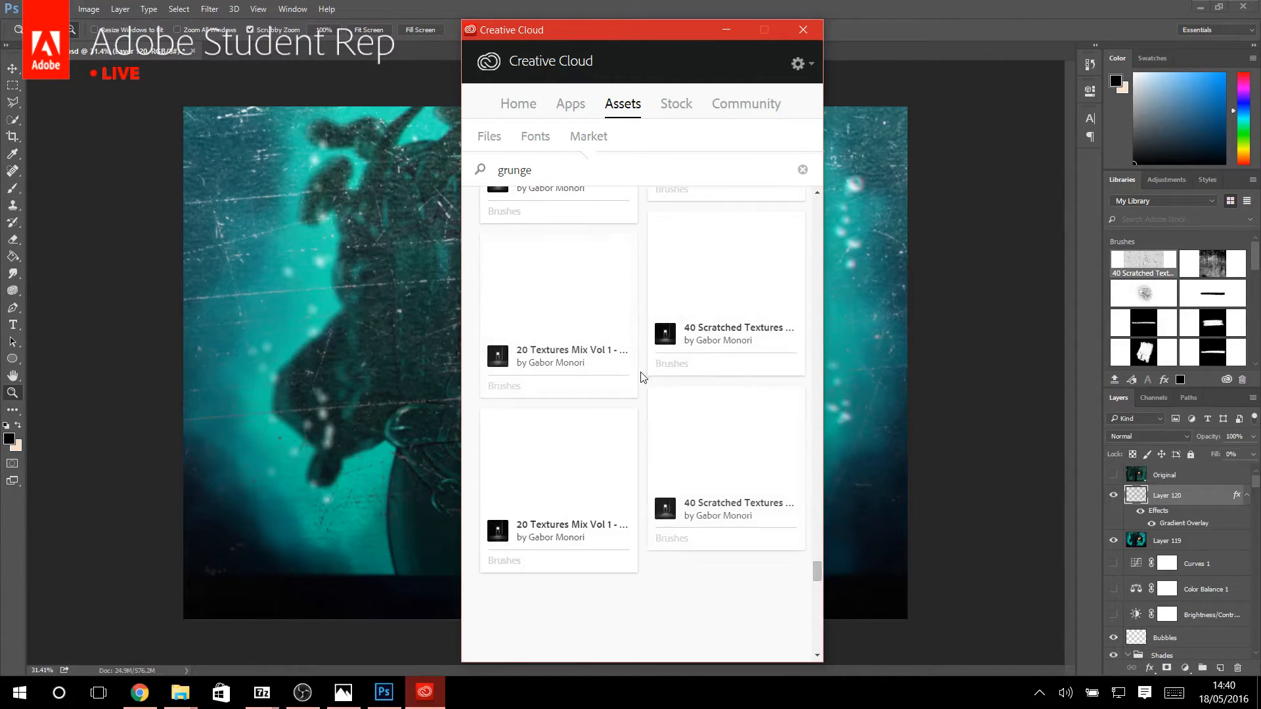
scroll(643, 486, down, 5)
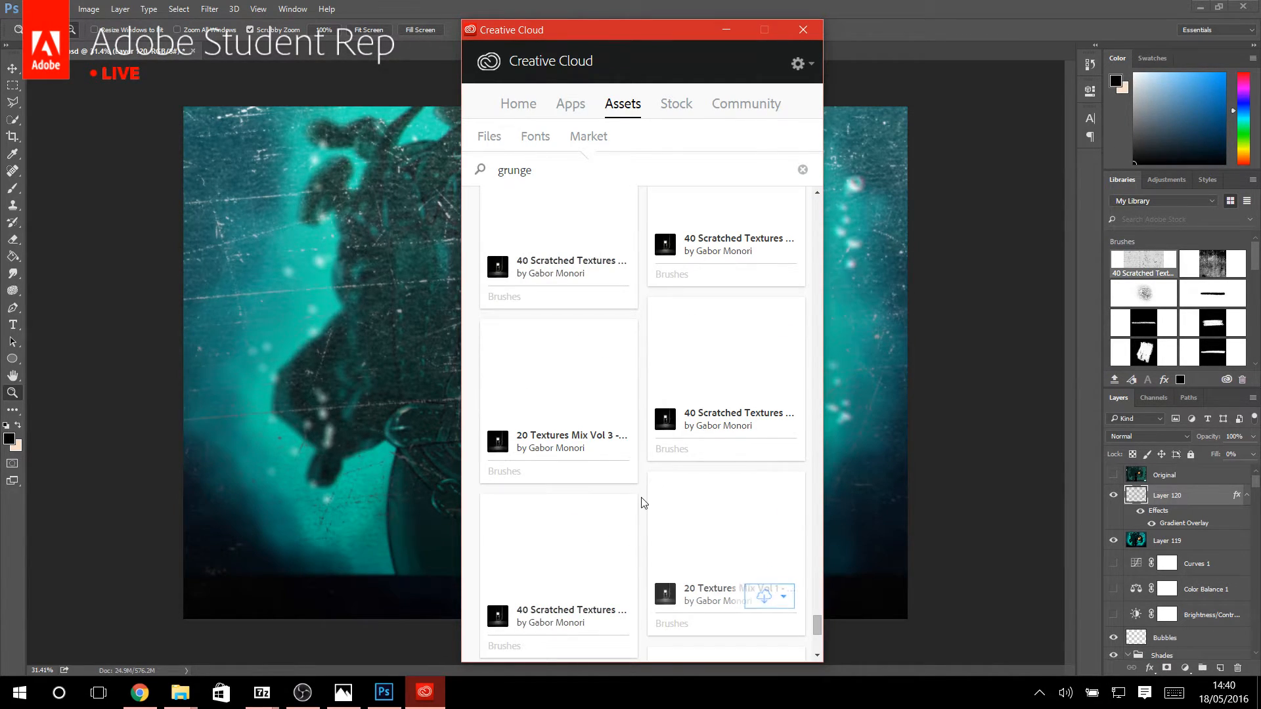
scroll(643, 503, up, 2)
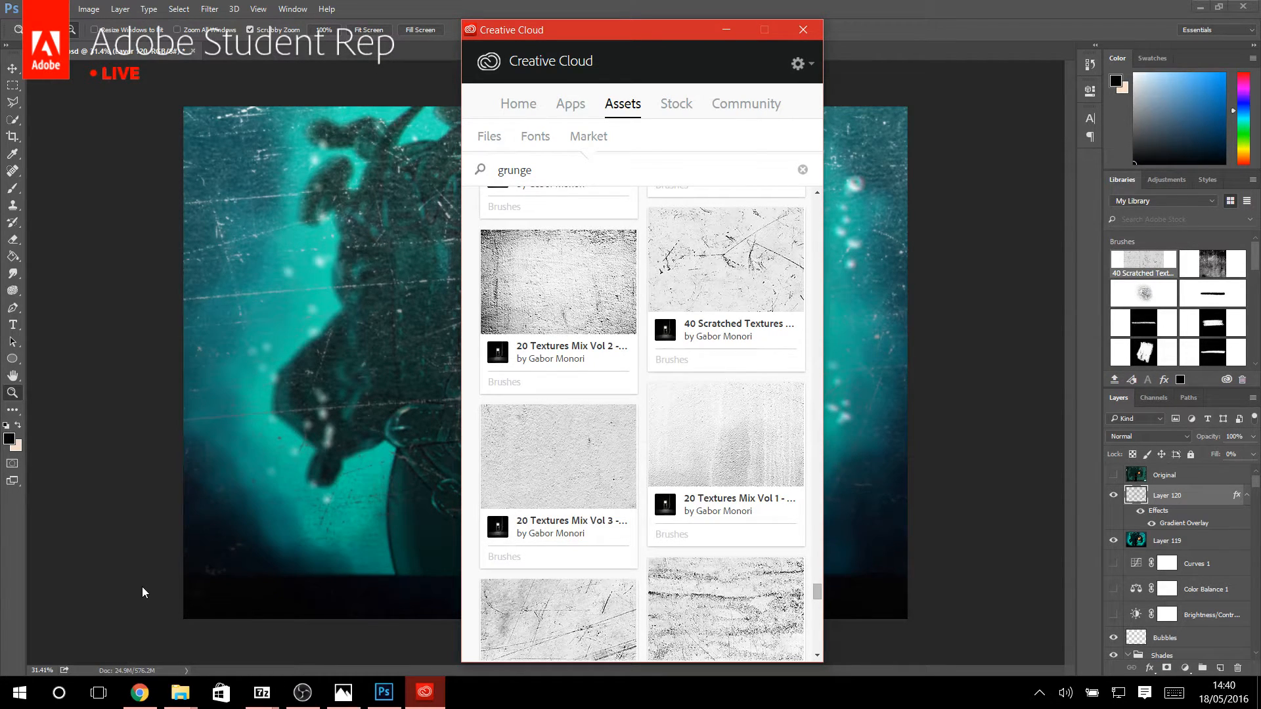
Switch to Chrome, open bit.do/adobetrial in a new tab and look over the Creative Cloud free trial page.
click(139, 693)
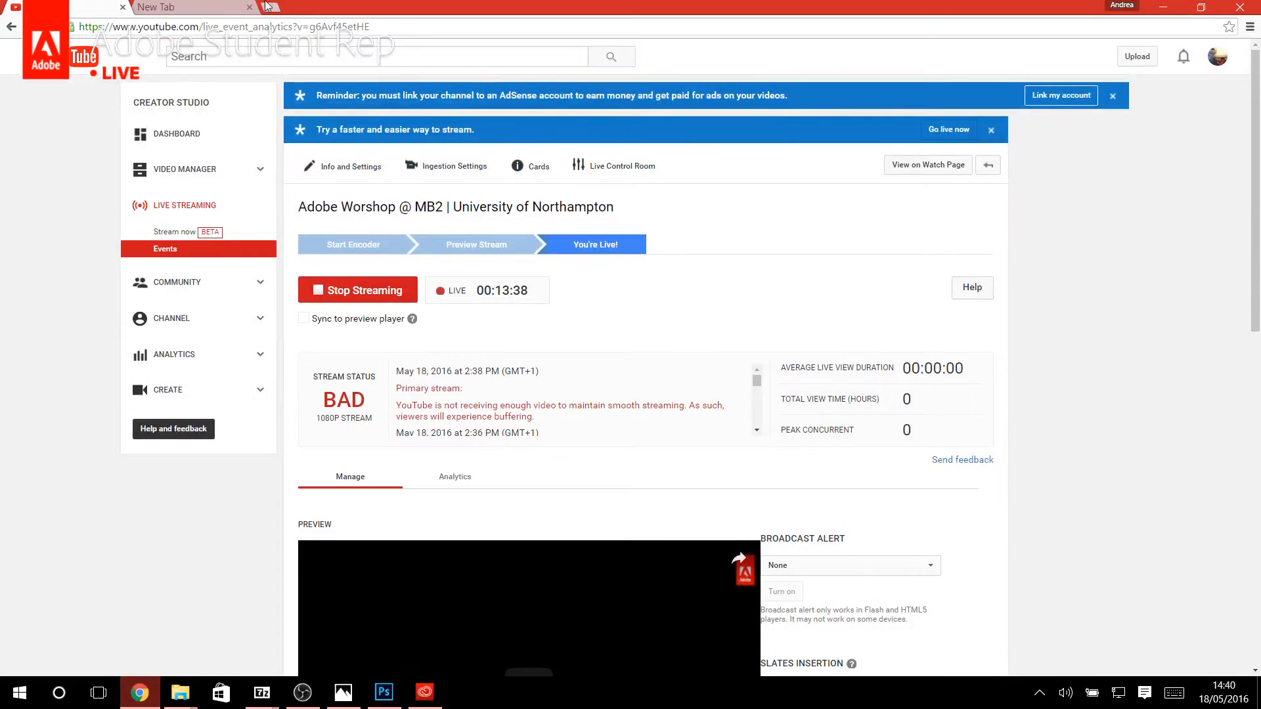
key(ctrl+t)
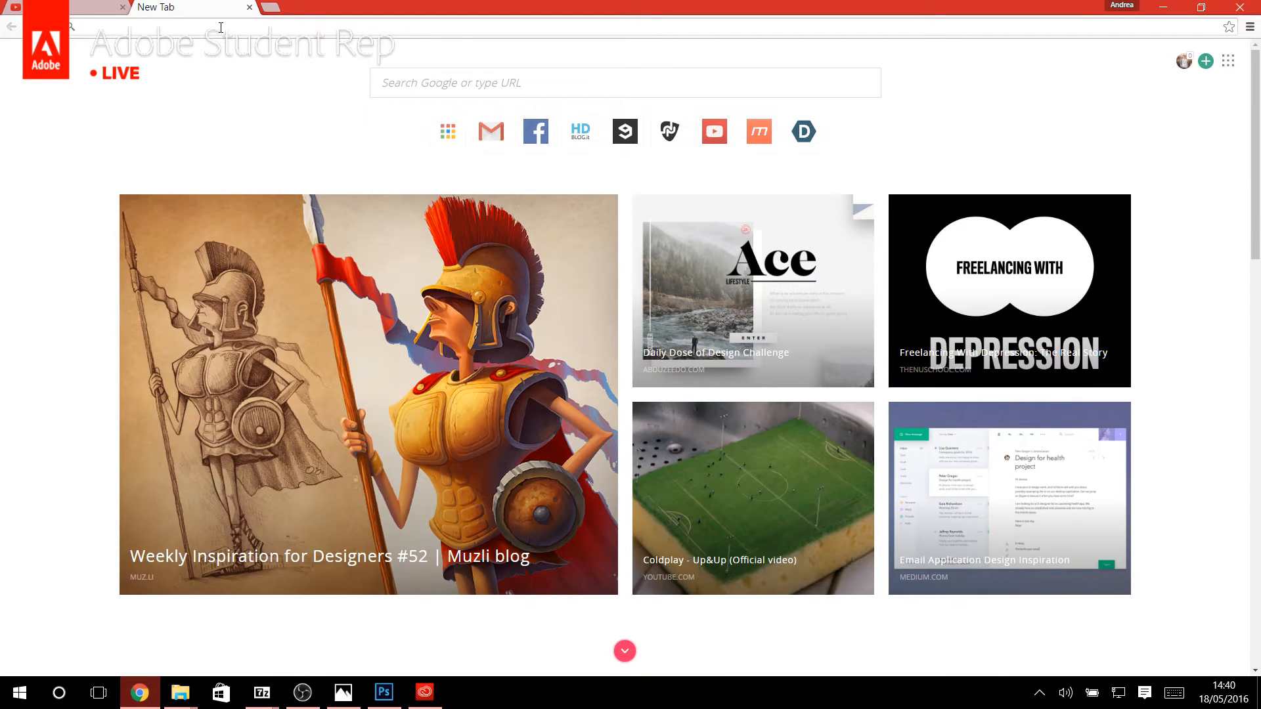
text(bit.do)
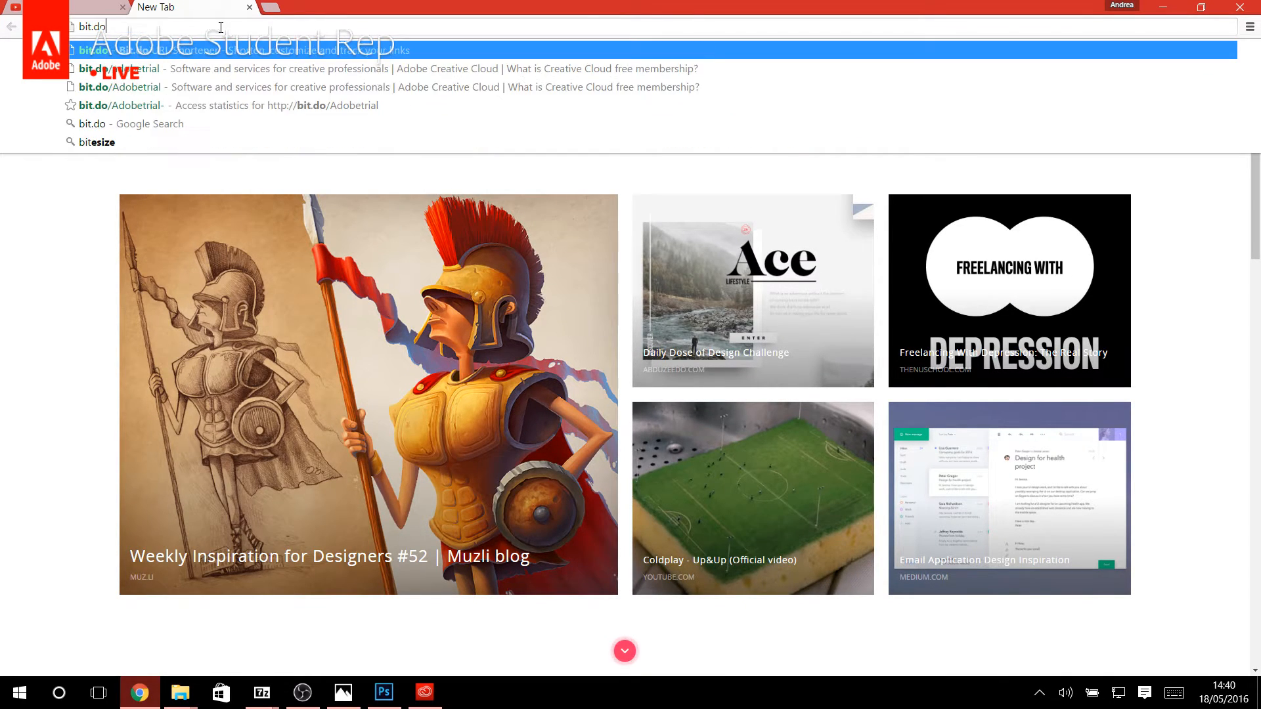
text(/adobetrial)
key(Return)
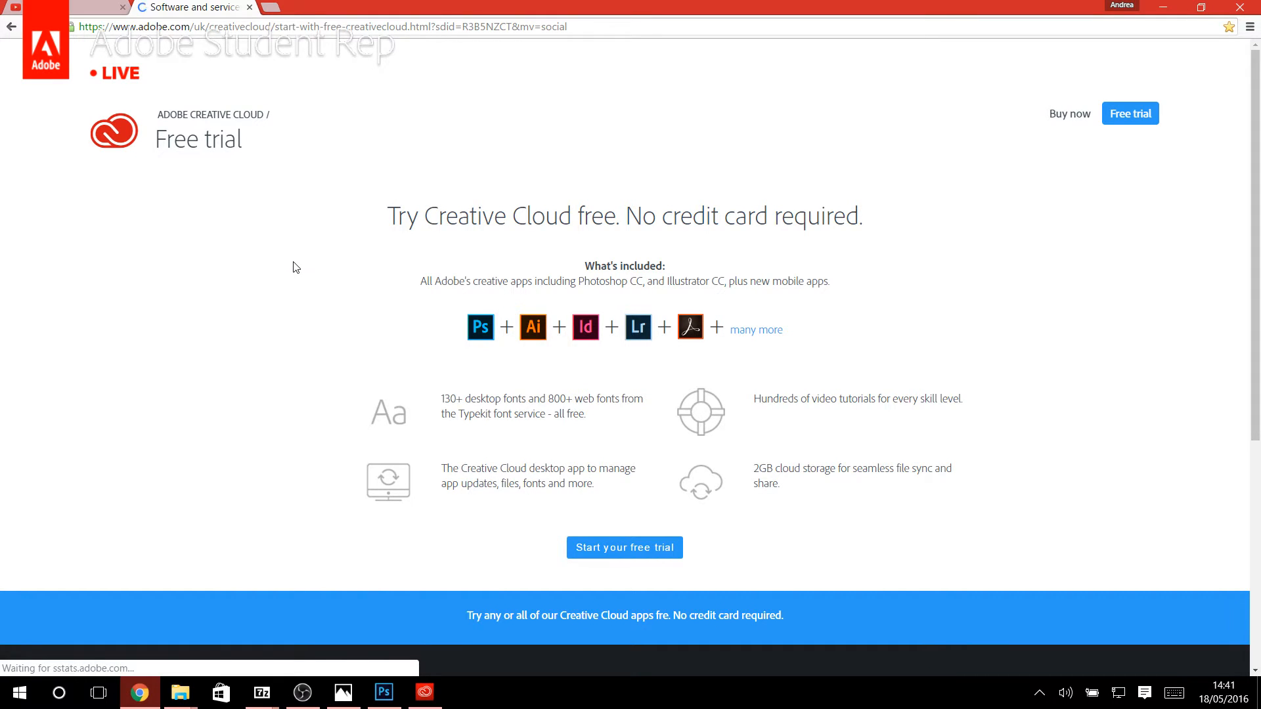
scroll(291, 269, down, 3)
scroll(289, 270, up, 2)
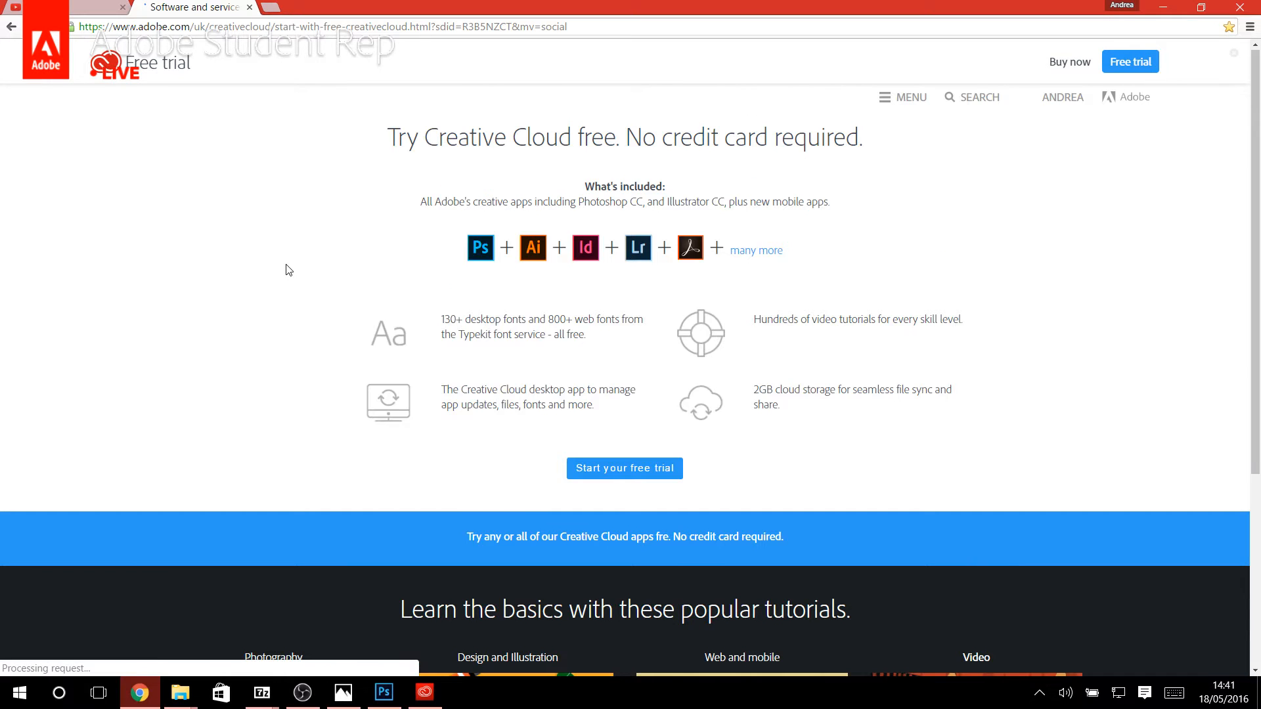
Return to Photoshop and look through the installed Adobe apps in the Windows list of all apps.
click(1163, 7)
click(135, 518)
mouse_move(497, 431)
mouse_down()
mouse_move(564, 419)
mouse_move(515, 433)
mouse_up()
click(18, 693)
click(47, 657)
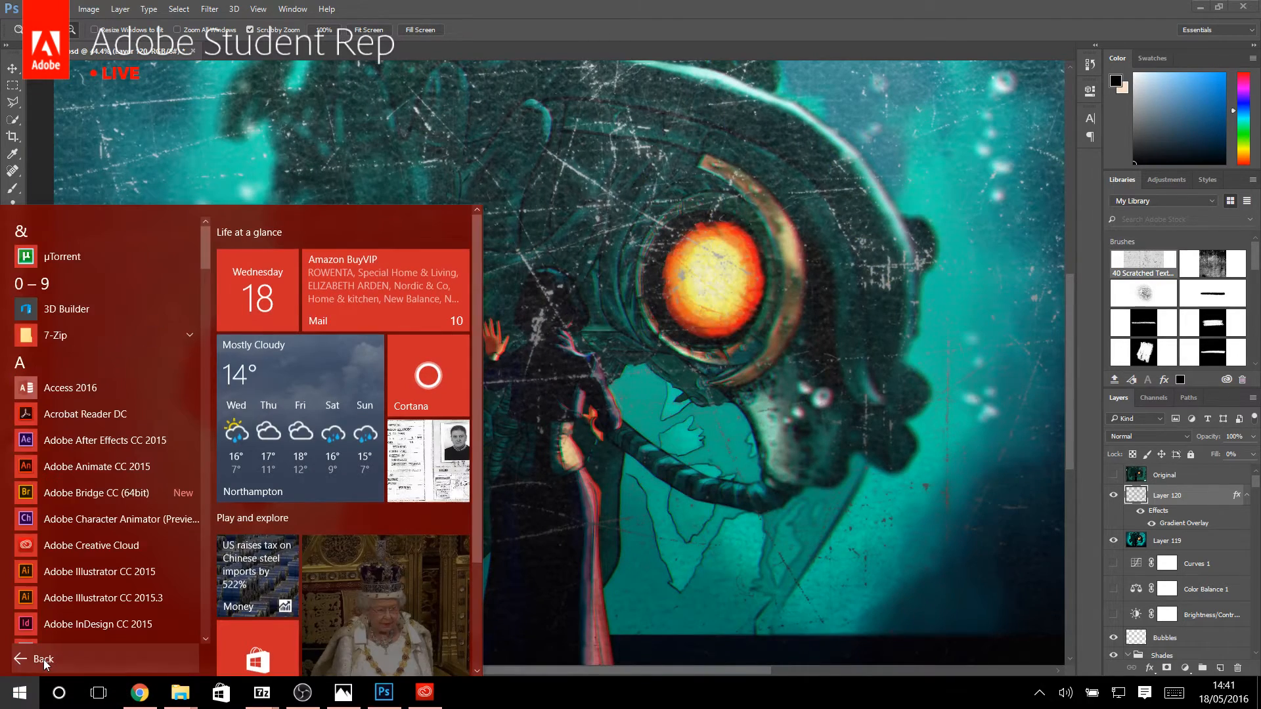
scroll(99, 514, down, 4)
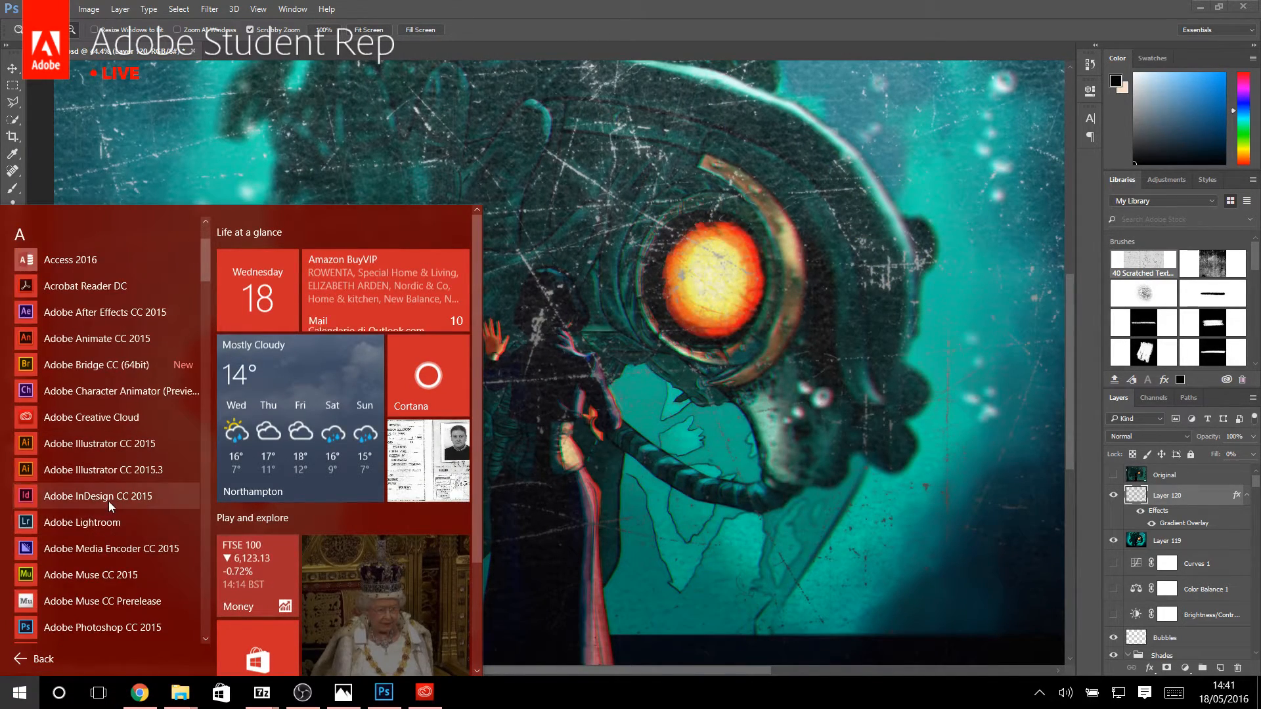
scroll(121, 529, up, 2)
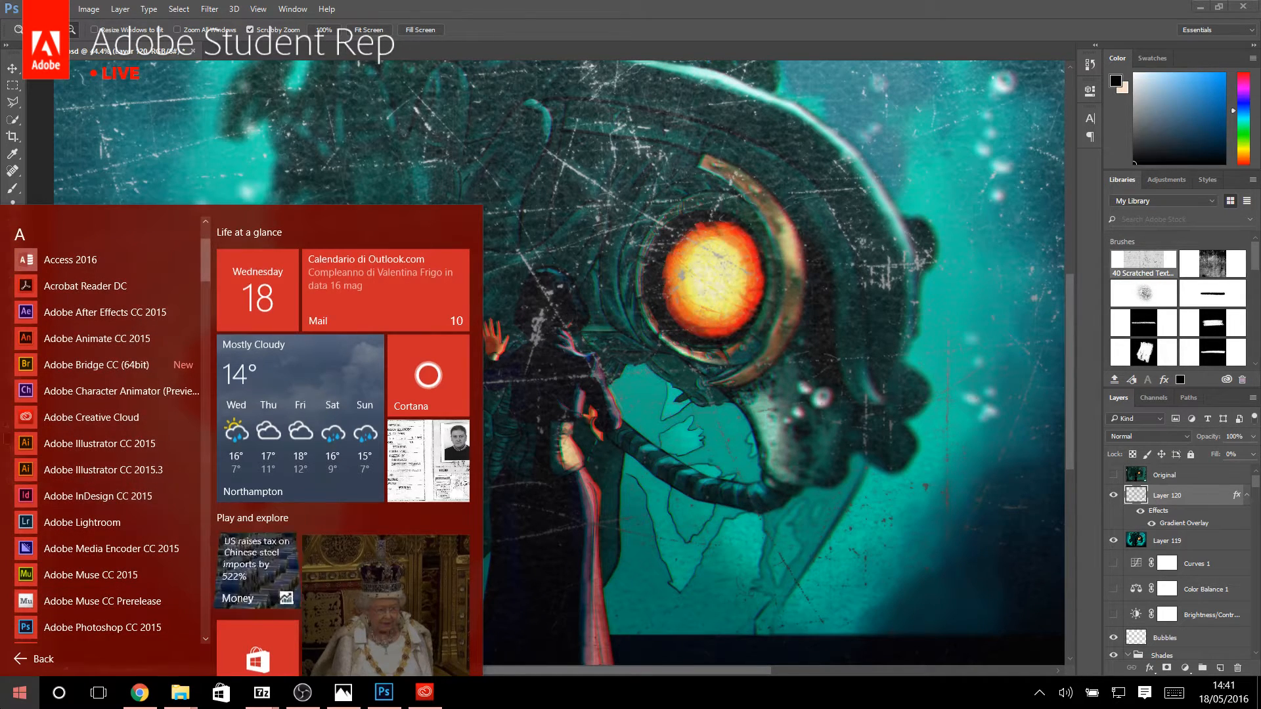
click(19, 693)
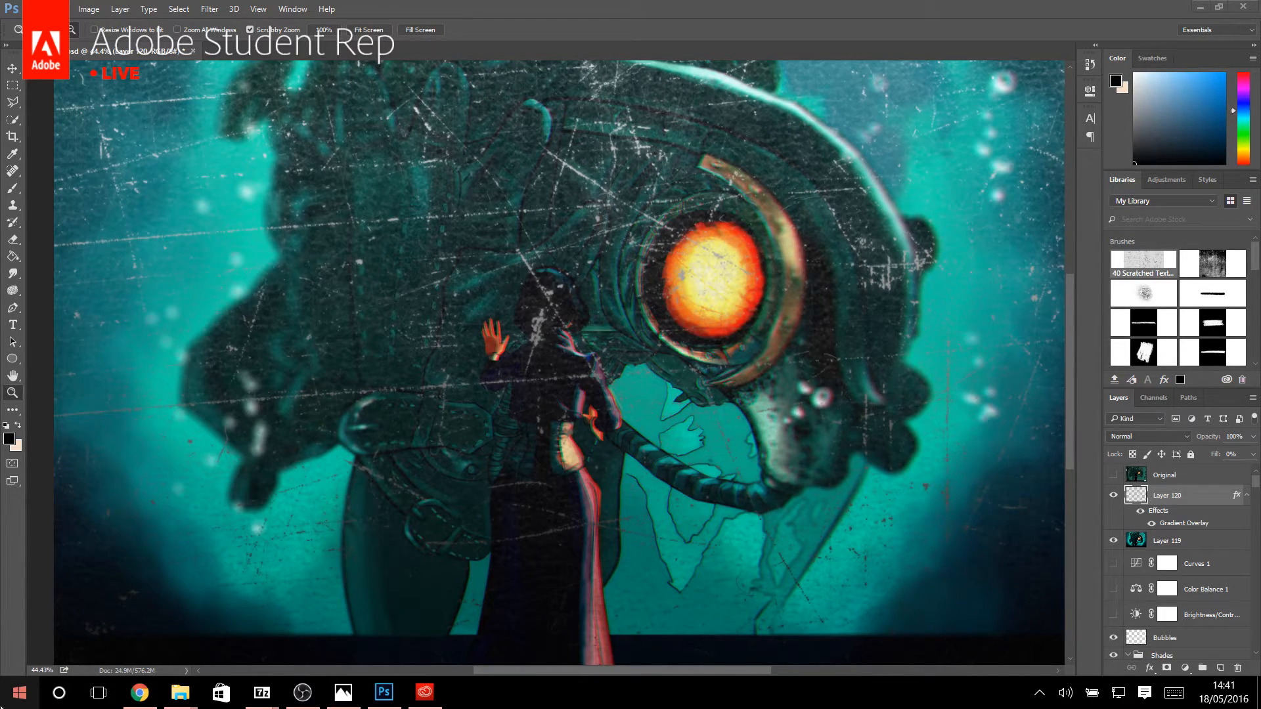
Switch to OBS, add a Video Capture Device source using the Integrated Webcam, and place it in the scene's lower-right corner.
click(315, 697)
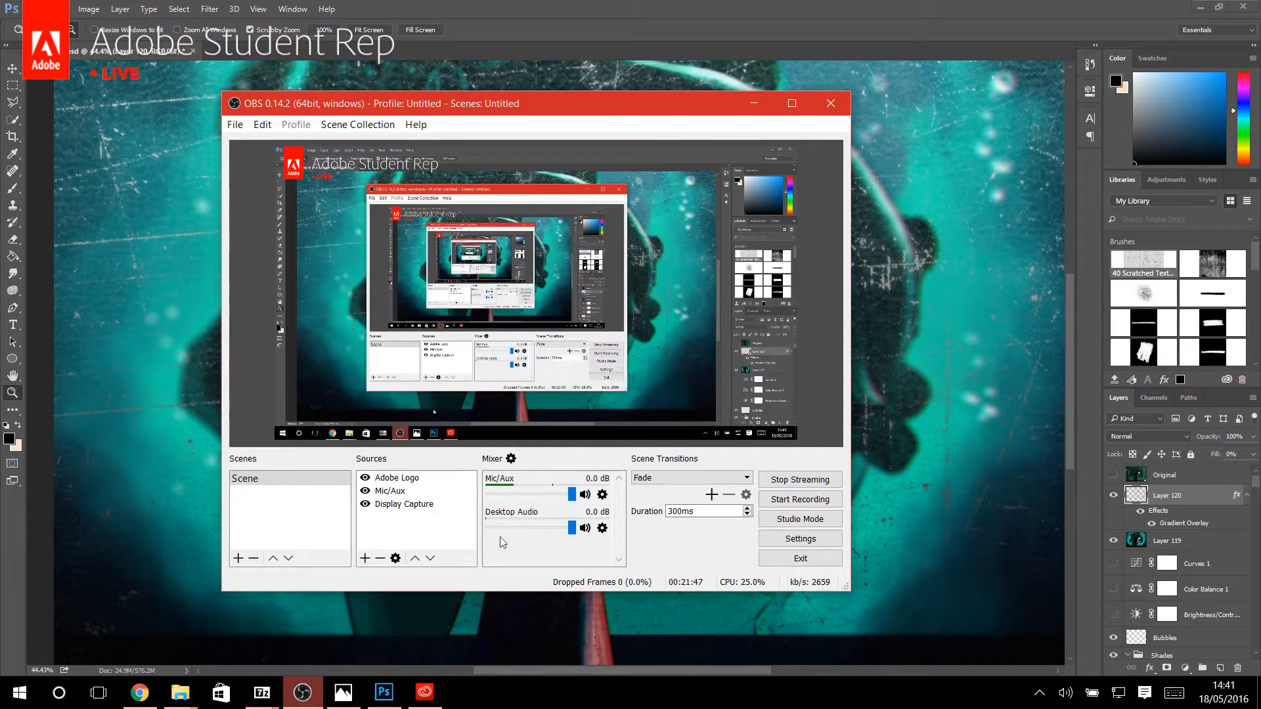
click(365, 557)
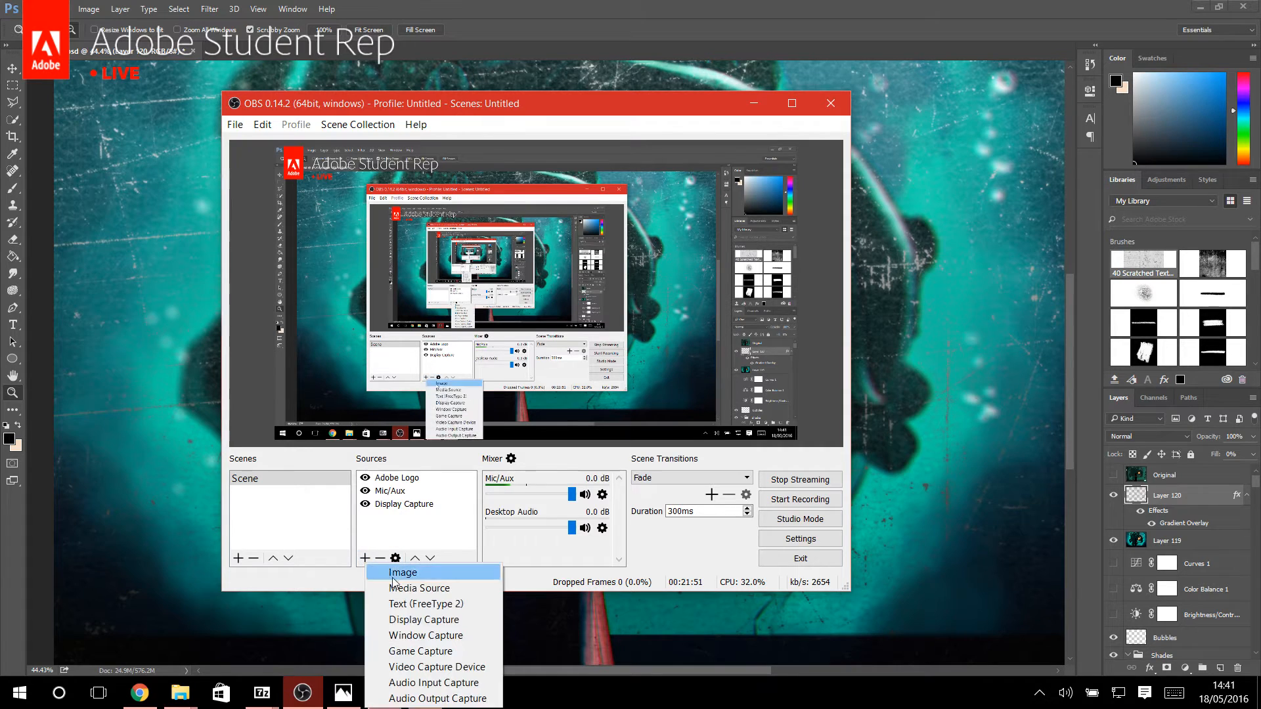
click(446, 666)
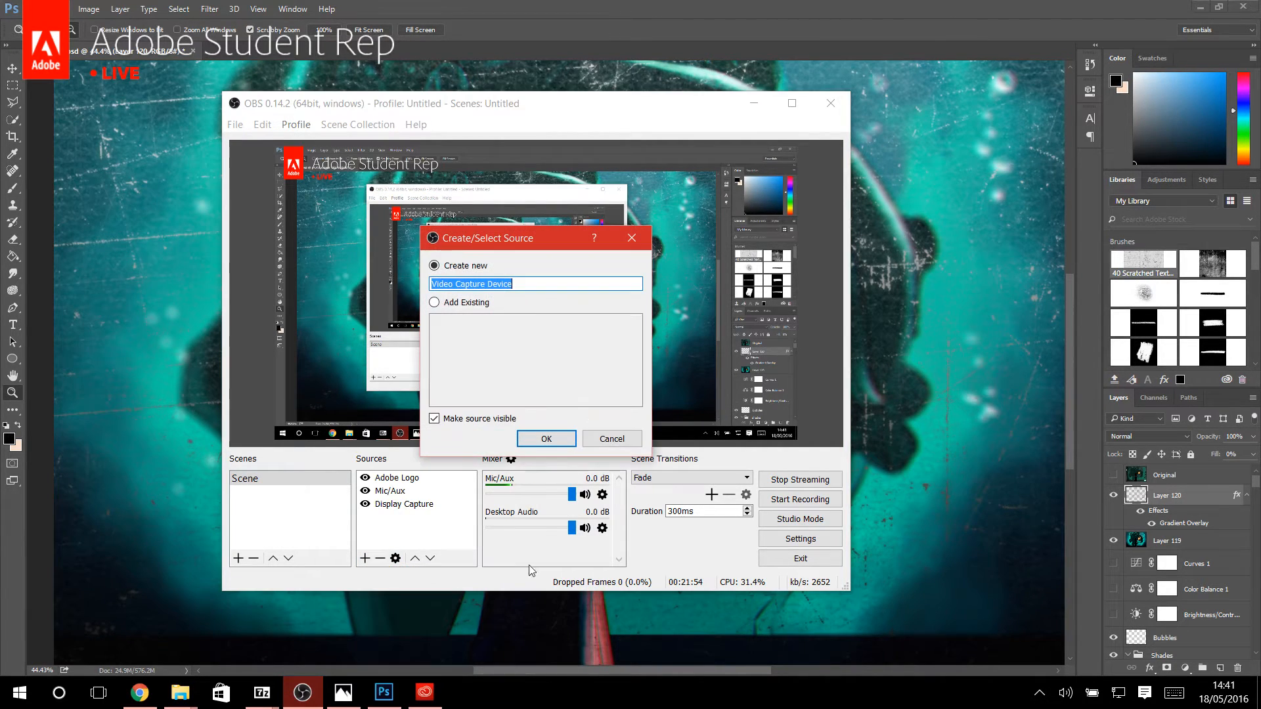
click(544, 436)
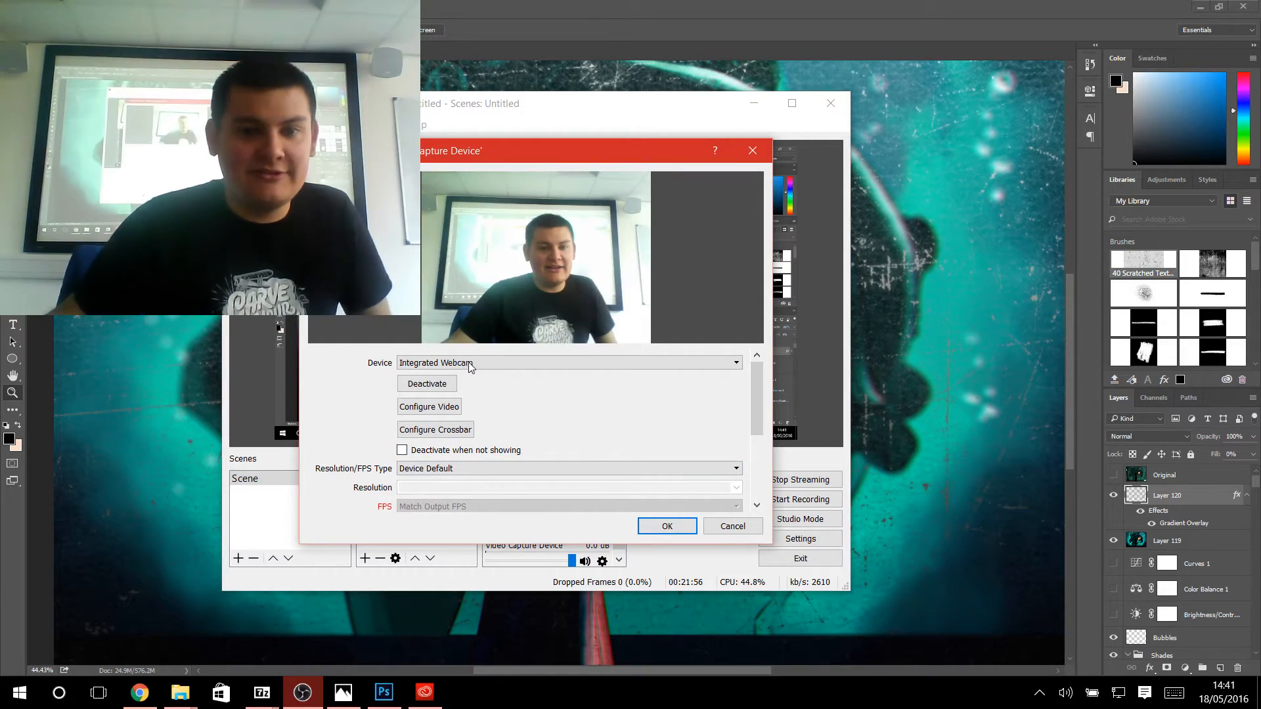
click(667, 526)
drag(372, 251, 719, 410)
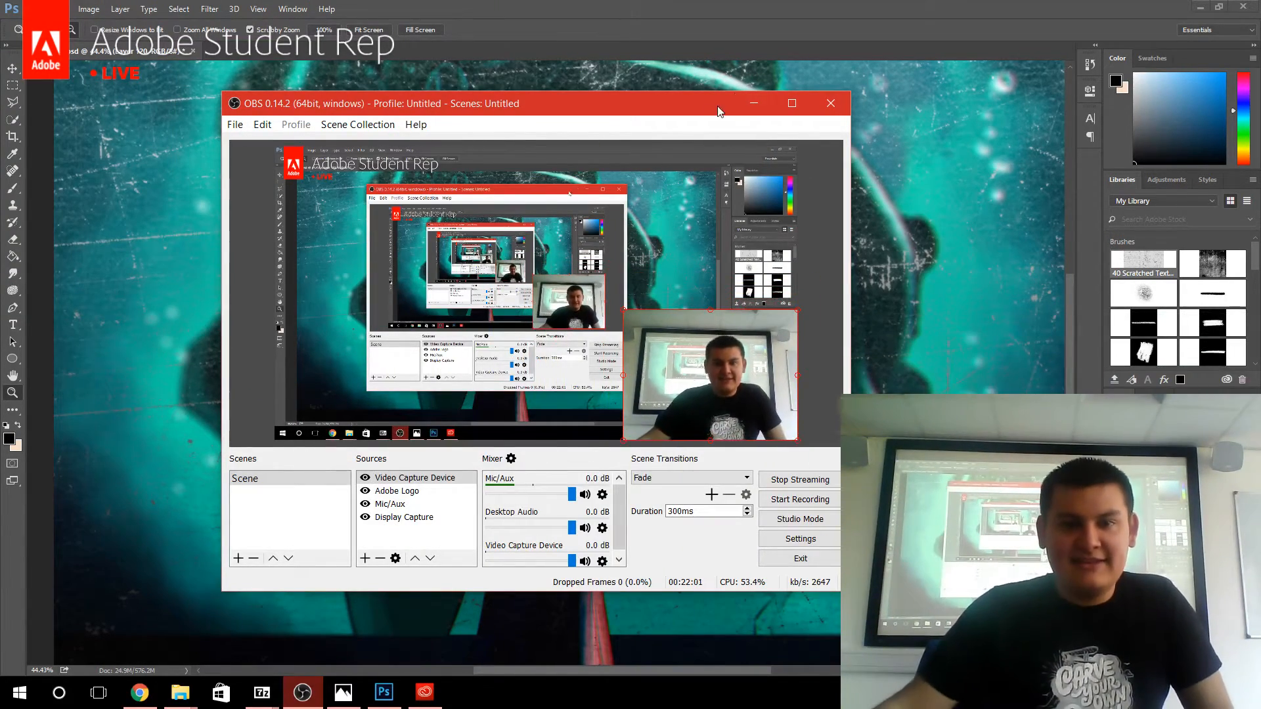
click(752, 105)
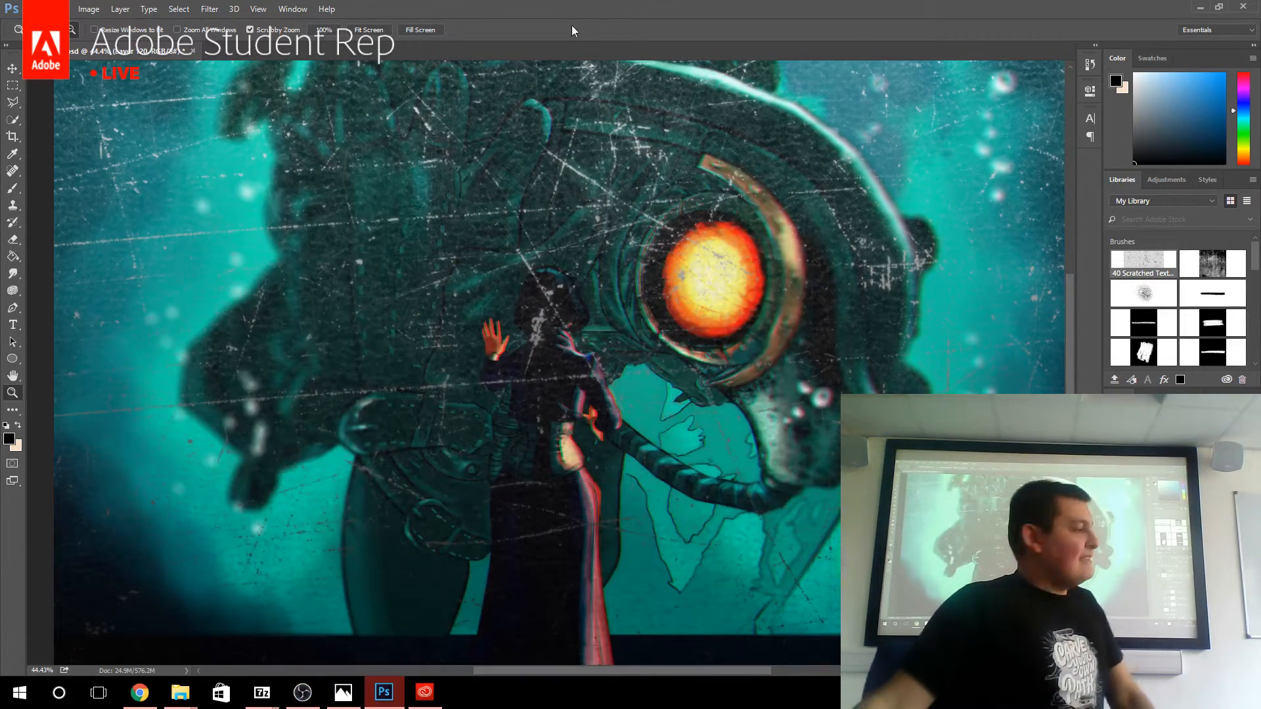
Switch back to Chrome and open the full set of Creative Cloud tutorials from the free trial page.
click(140, 693)
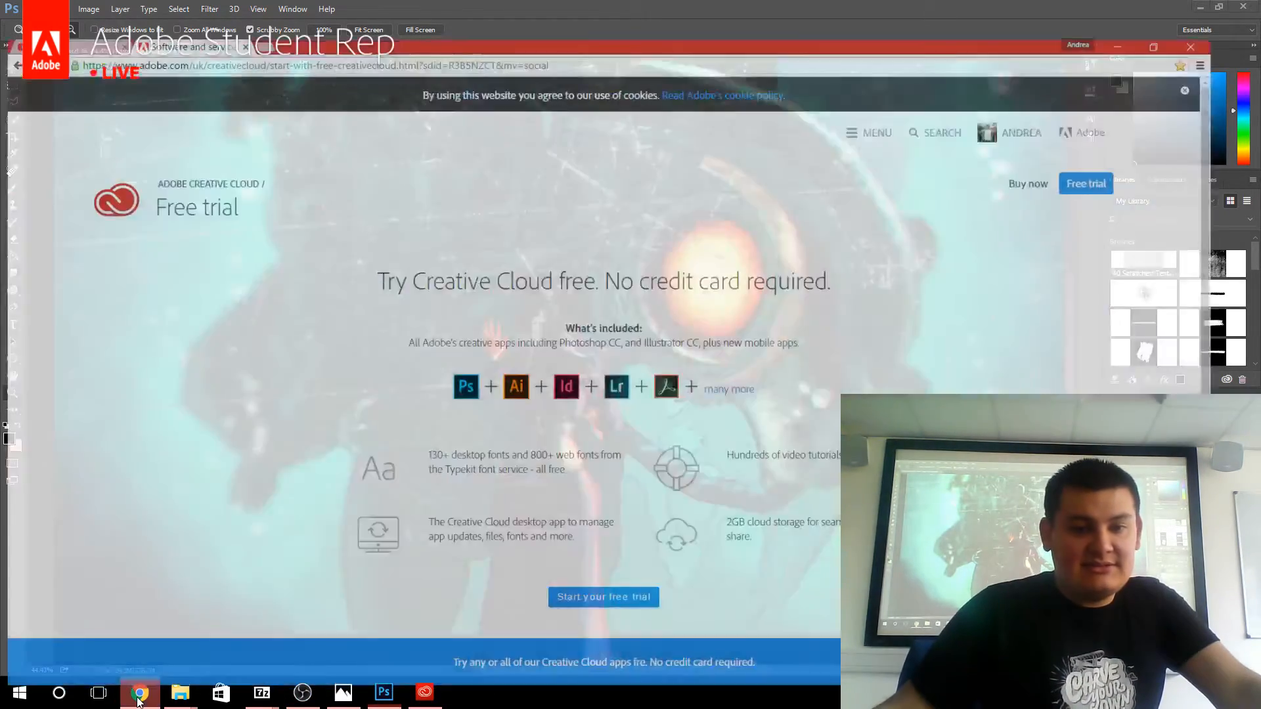
scroll(158, 401, down, 4)
scroll(180, 301, up, 1)
scroll(146, 290, down, 3)
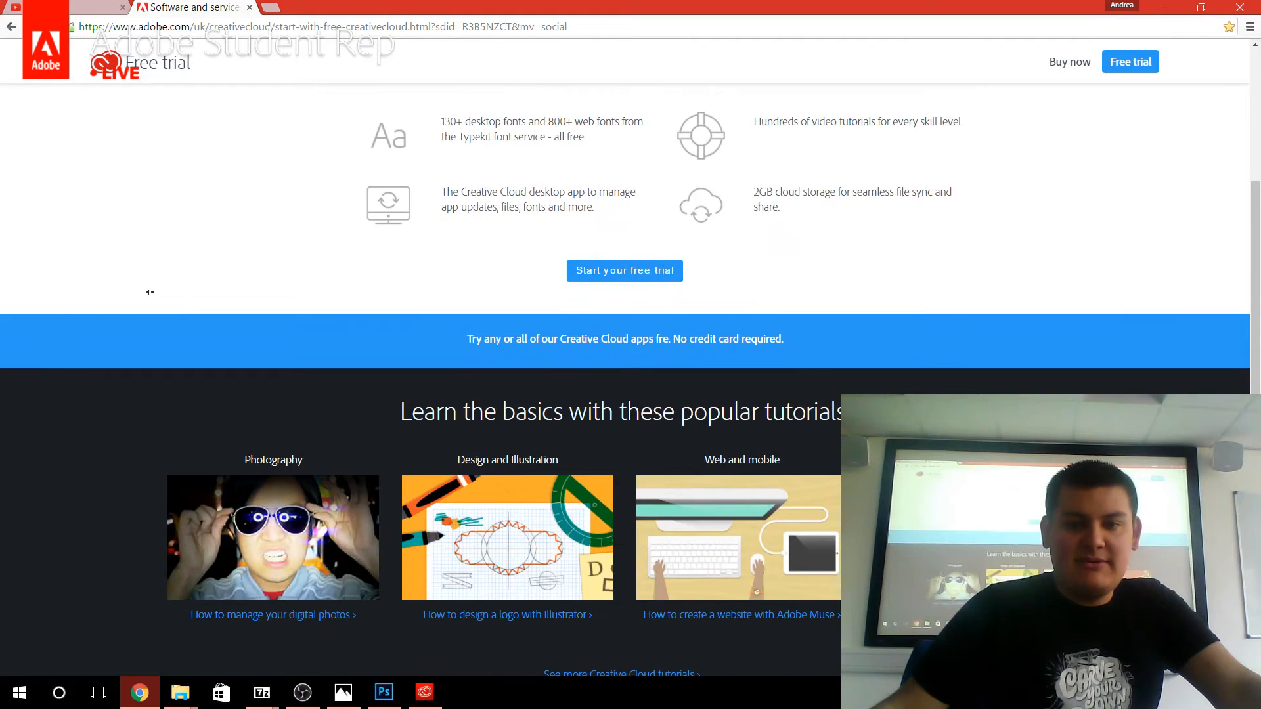
click(664, 582)
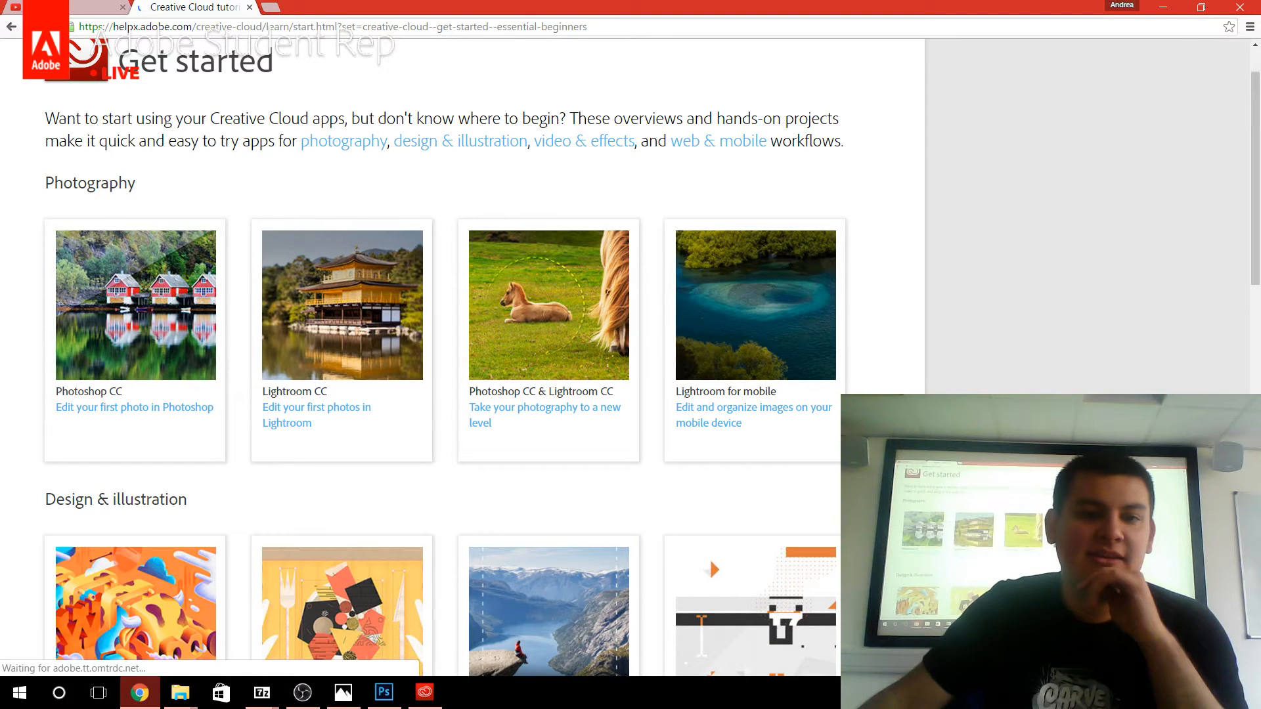
Look through the Get started tutorials for photography, design & illustration, and video & effects.
scroll(1029, 383, down, 2)
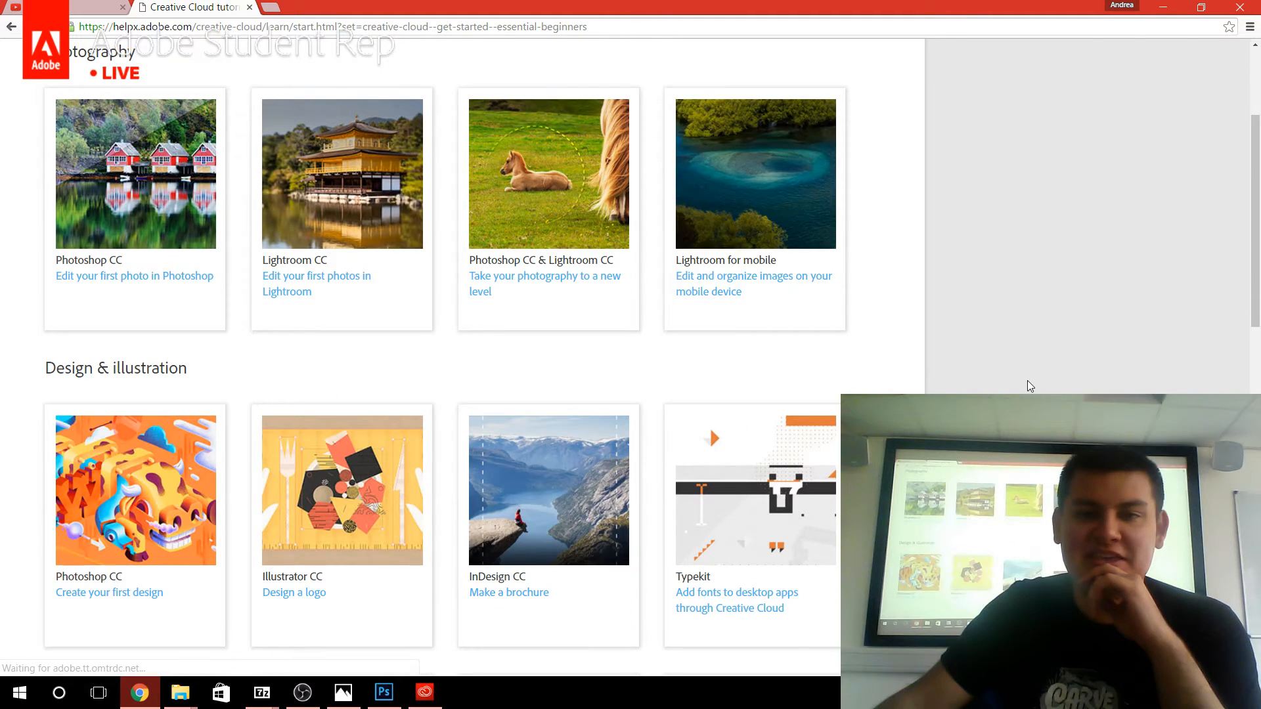
scroll(1038, 374, down, 5)
scroll(1038, 374, down, 1)
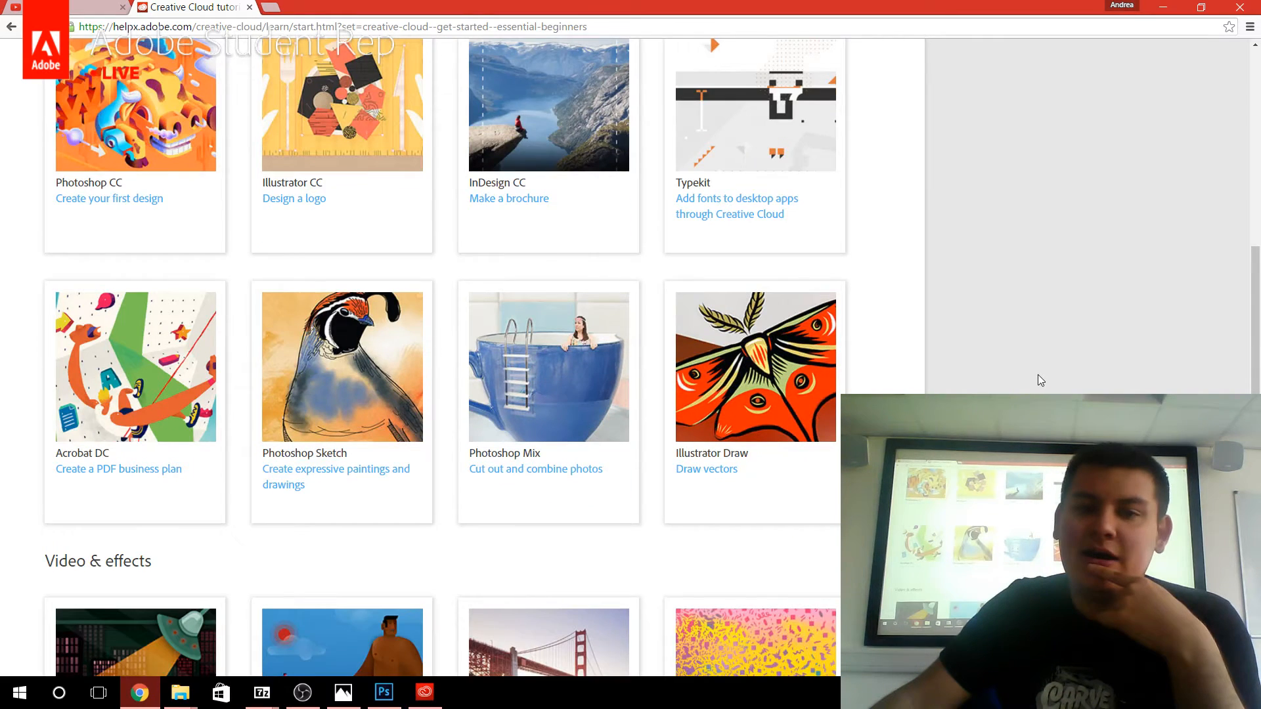
scroll(1038, 375, down, 2)
scroll(1038, 375, down, 1)
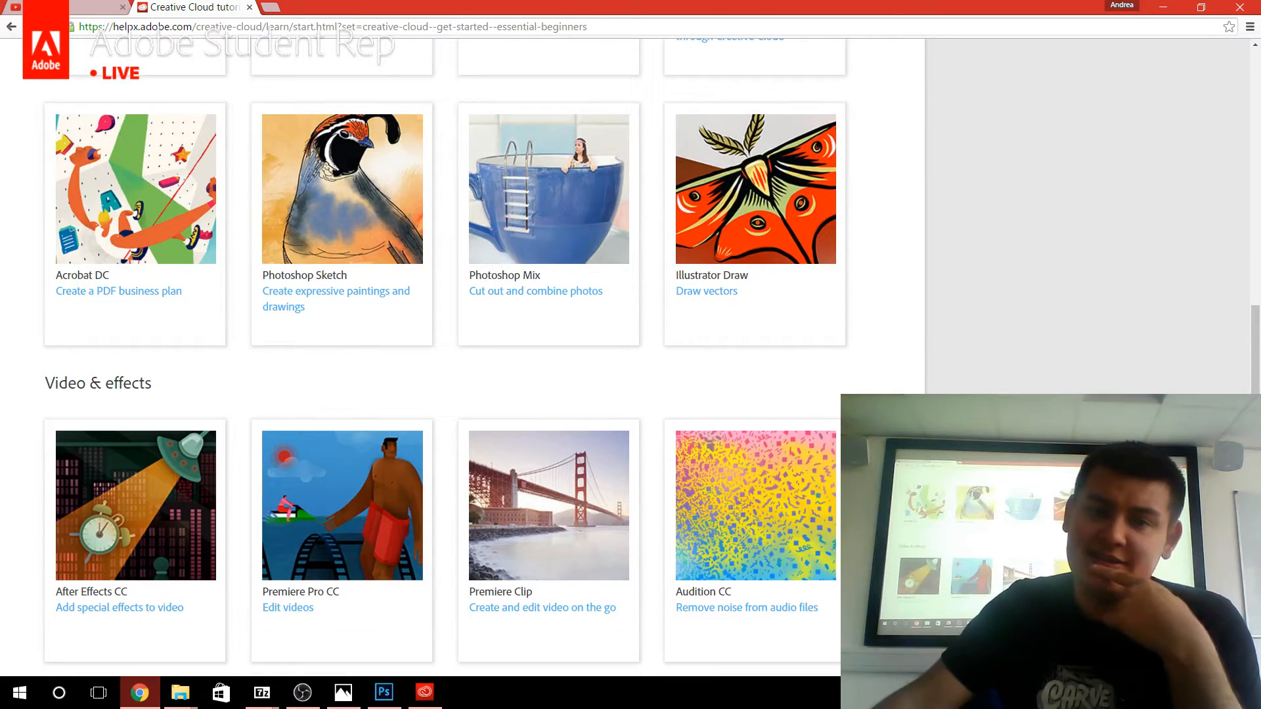
scroll(709, 100, up, 4)
scroll(710, 100, down, 2)
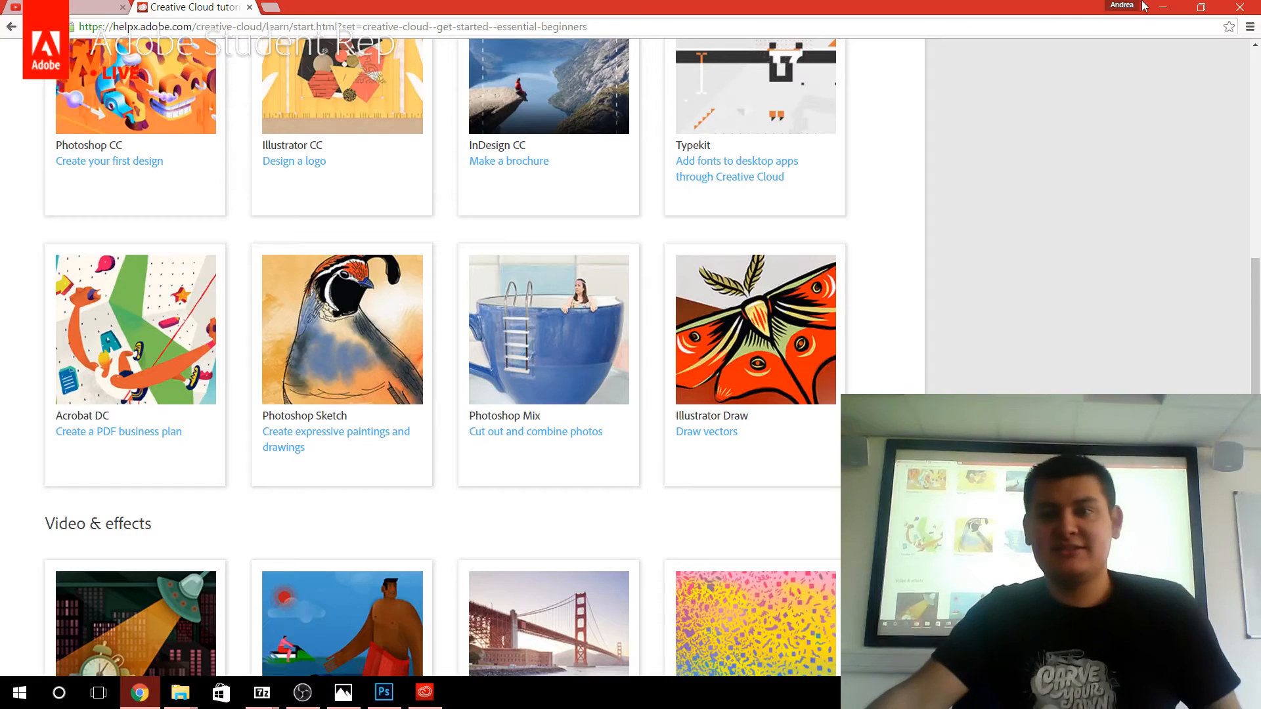
click(1163, 6)
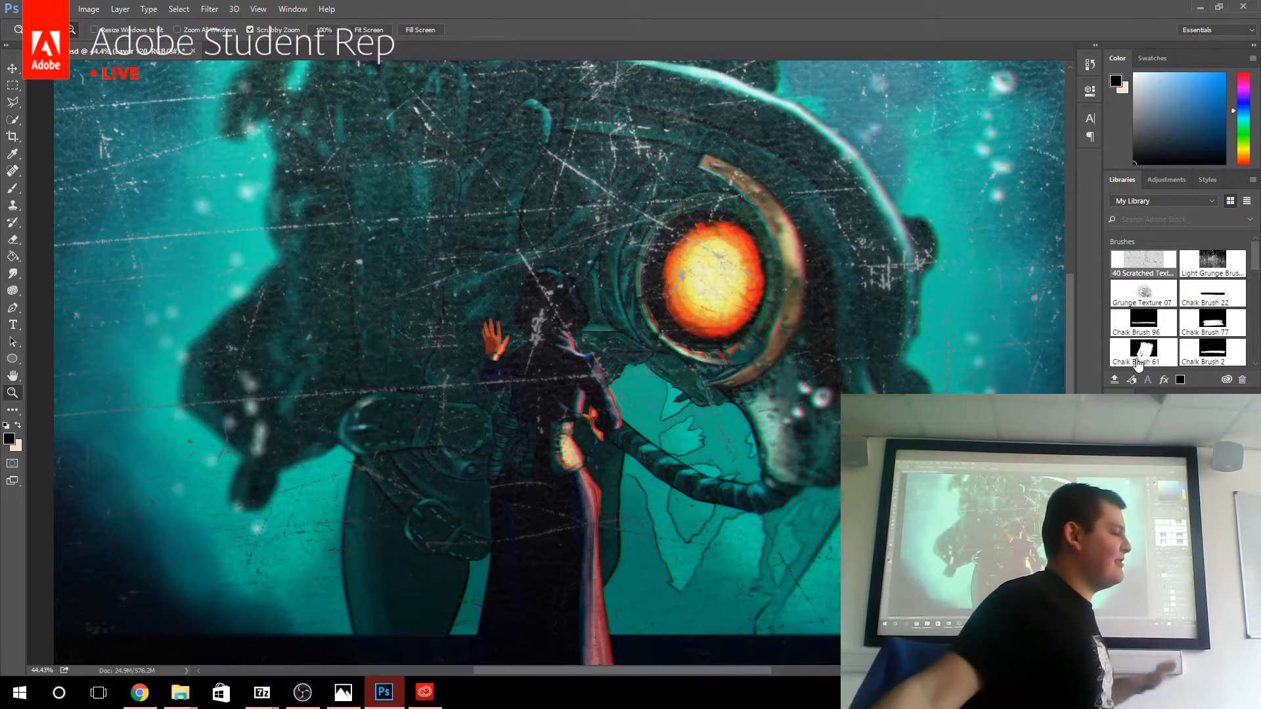
Quit Photoshop without saving bioshock.psd and close the Creative Cloud desktop app.
click(1243, 6)
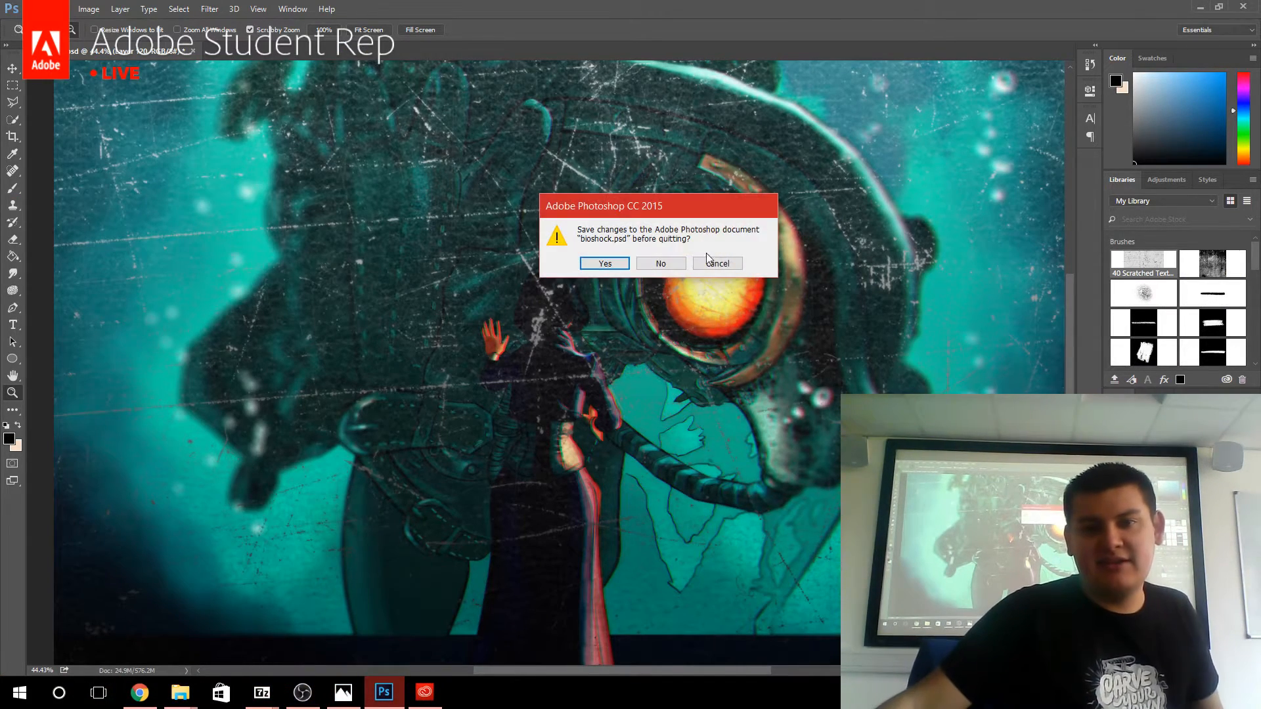
click(683, 263)
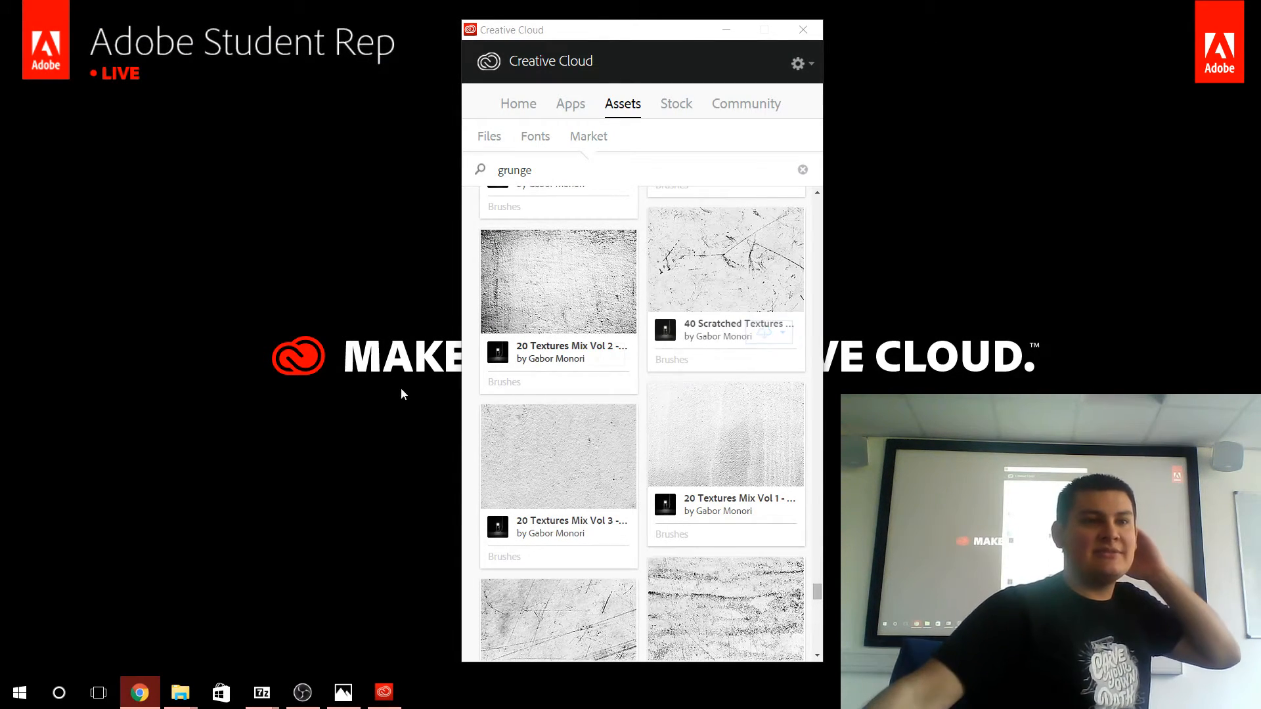
click(800, 33)
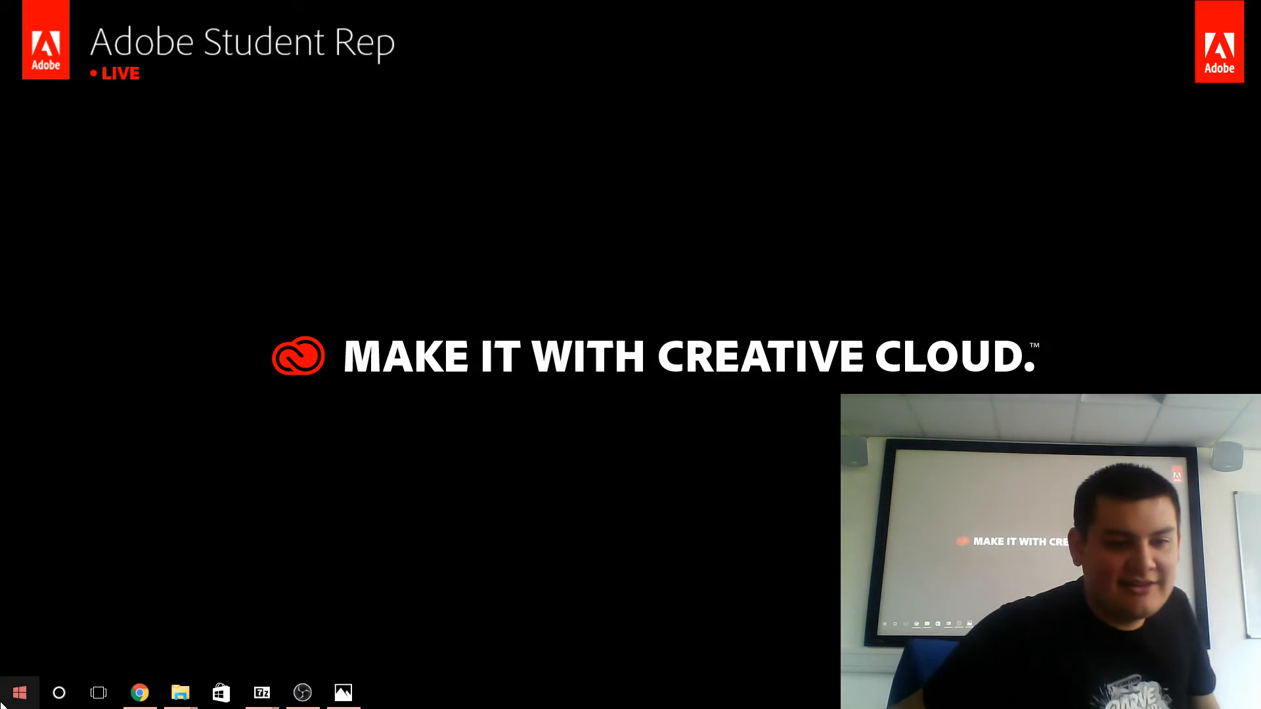
Launch Adobe Illustrator CC 2015.3 and accept the switch to the Touch workspace.
click(20, 693)
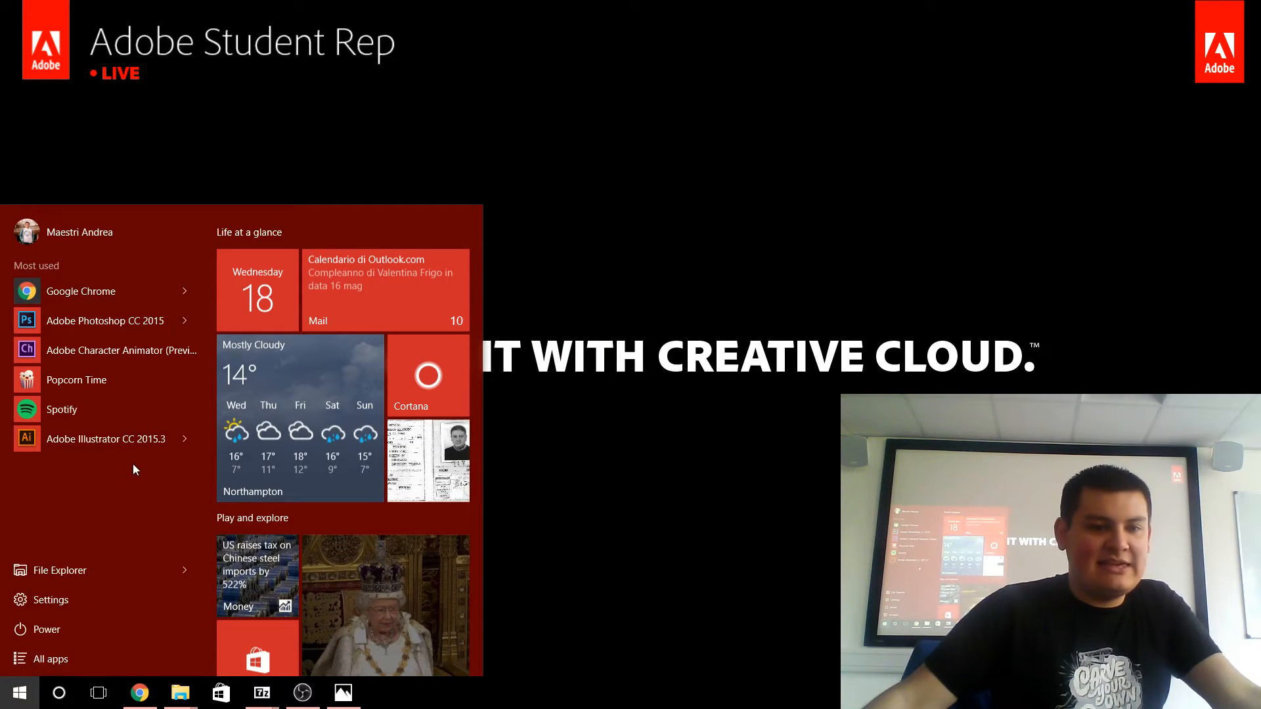
click(130, 439)
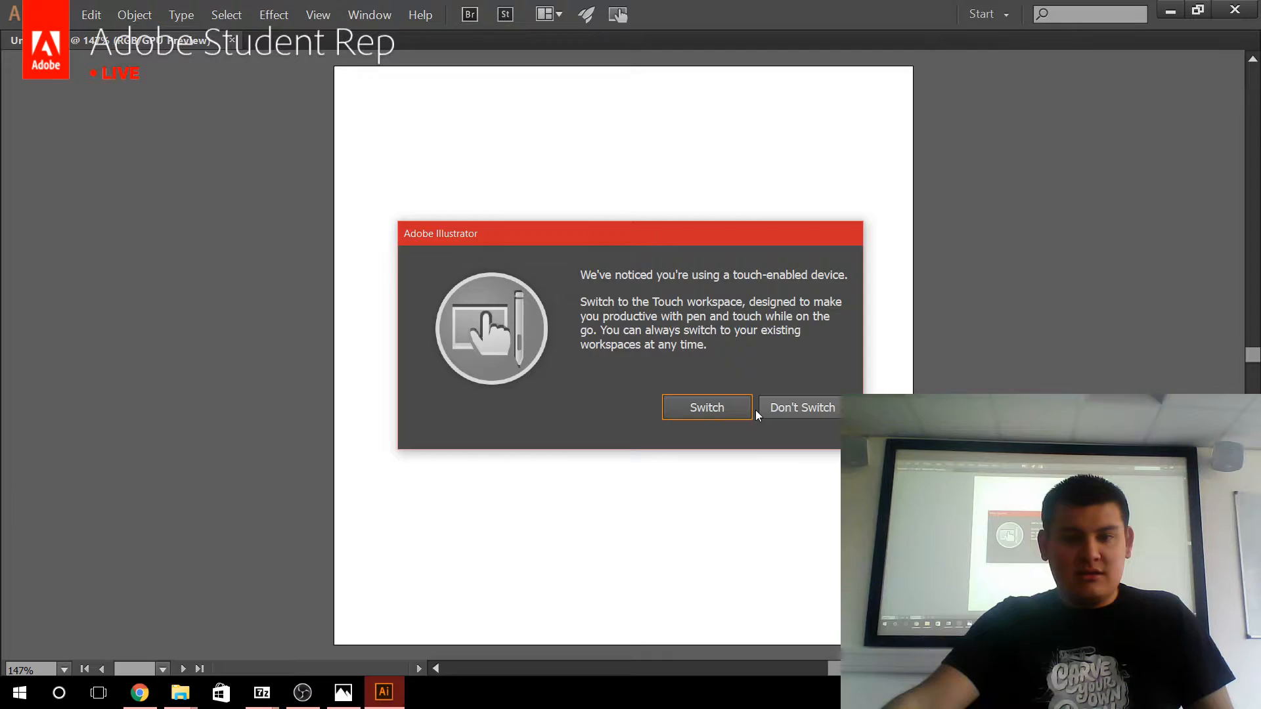
click(697, 412)
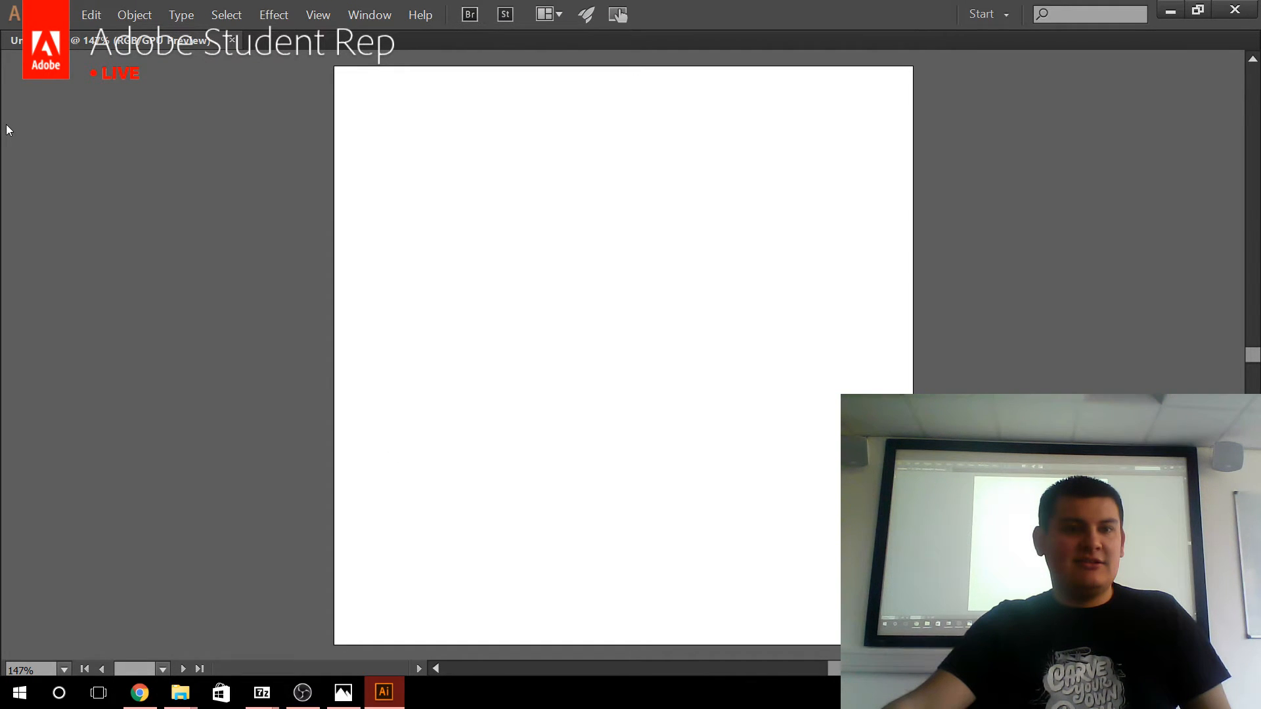
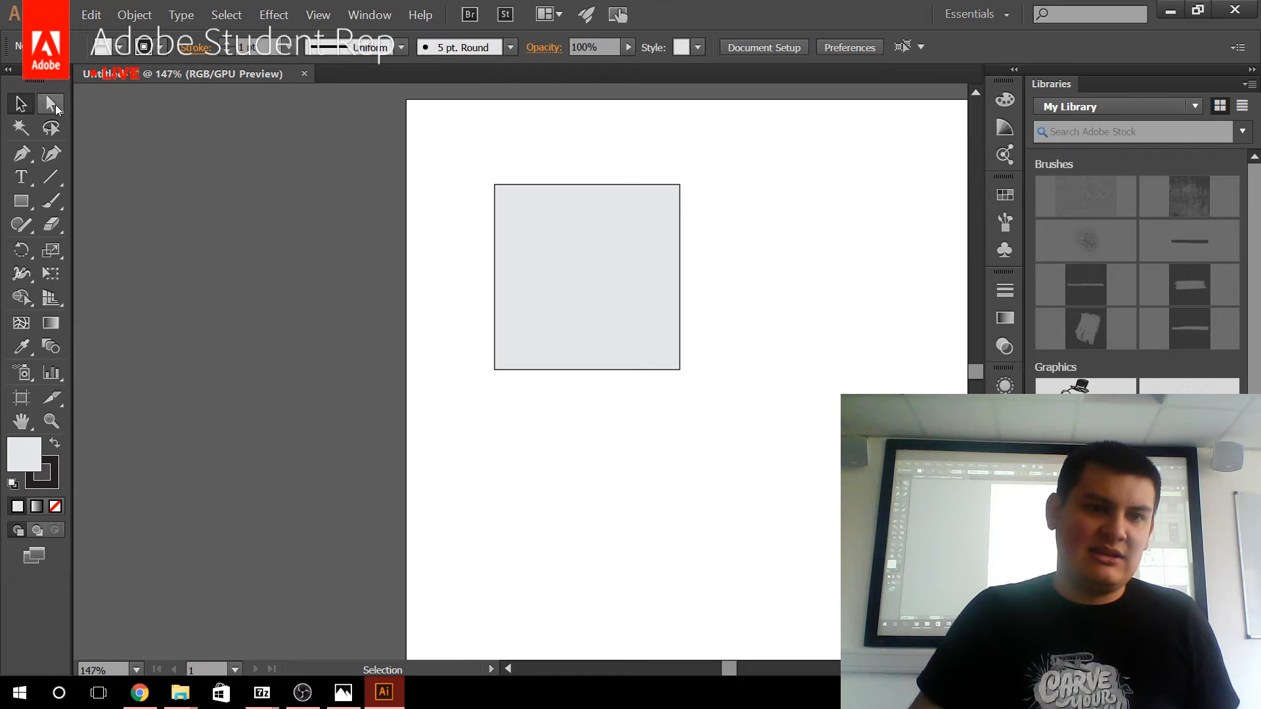
Round all four corners of the grey square evenly with its live corner widgets.
click(56, 109)
click(525, 226)
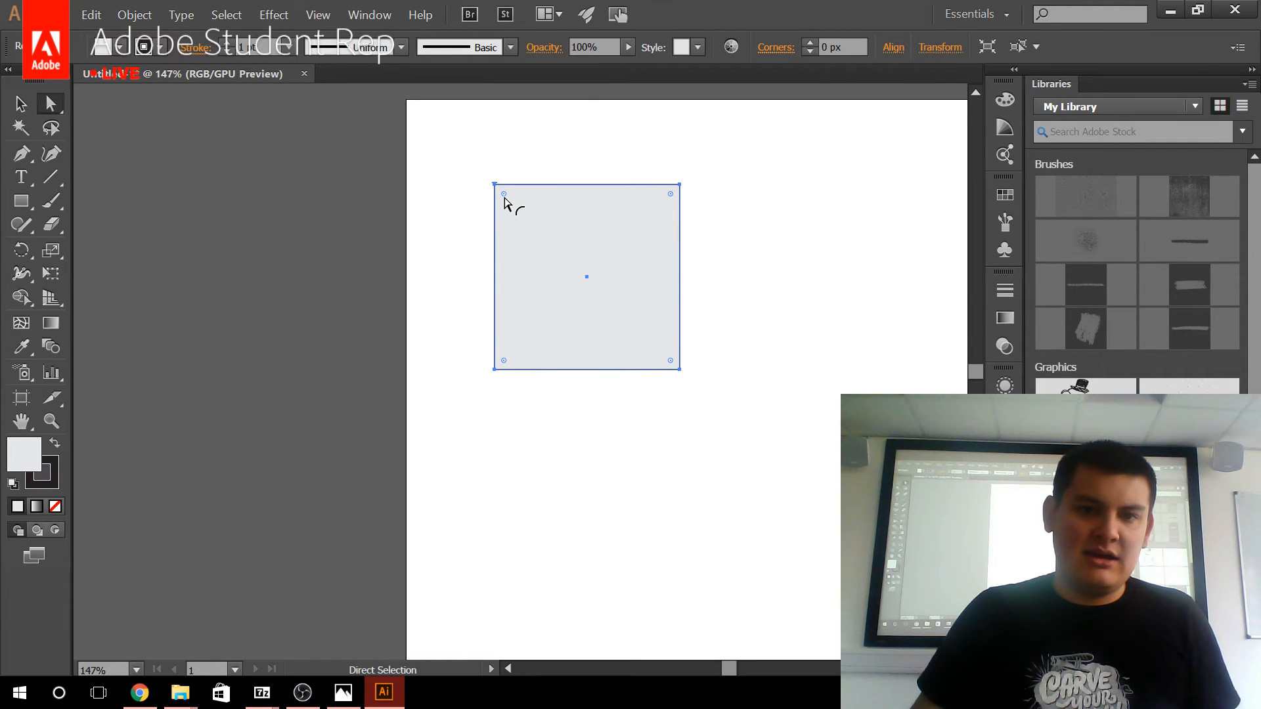
drag(505, 197, 535, 225)
key(v)
click(419, 322)
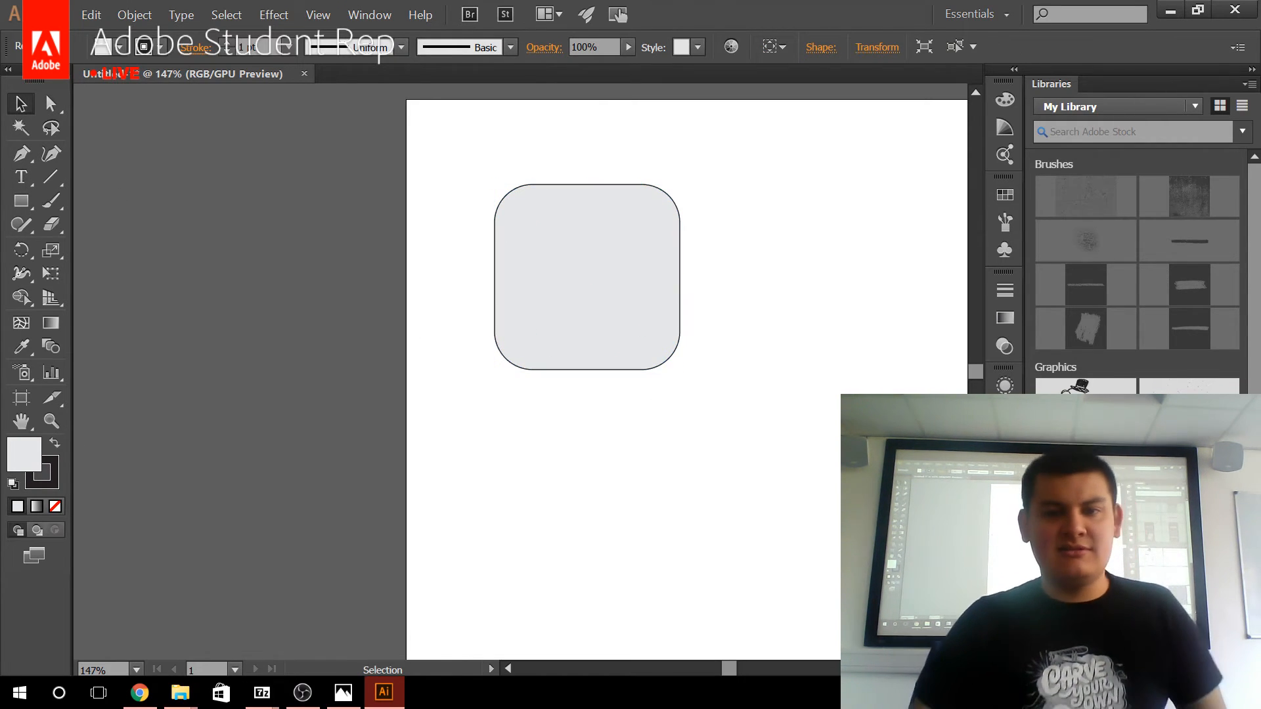
click(620, 309)
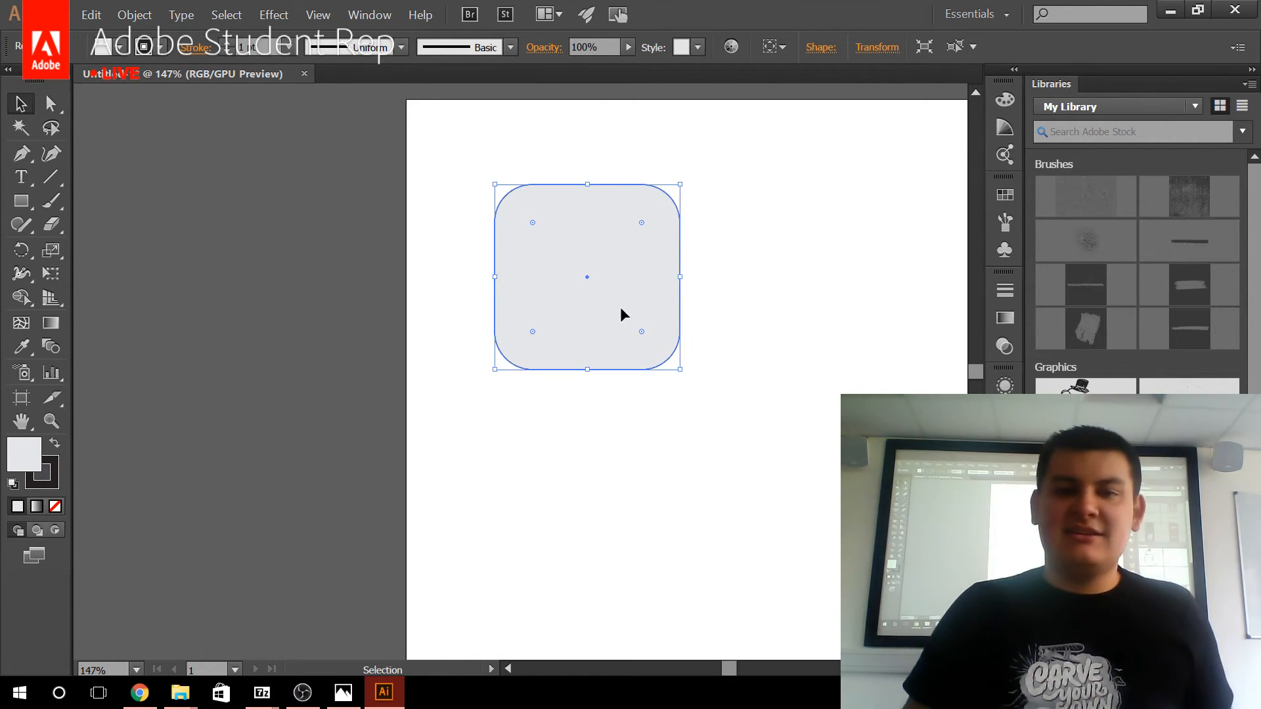
click(420, 302)
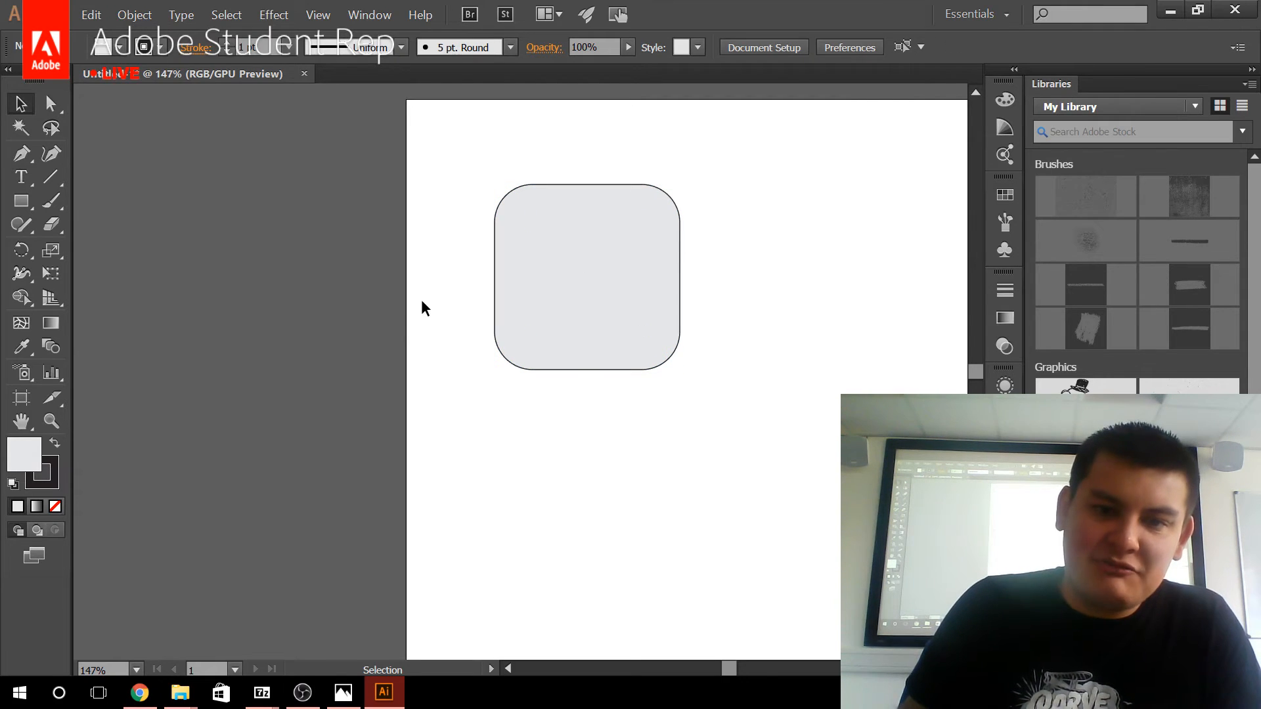
Paste a copy of the rounded square directly on top of the original and remove the copy's stroke.
click(657, 338)
key(ctrl+c)
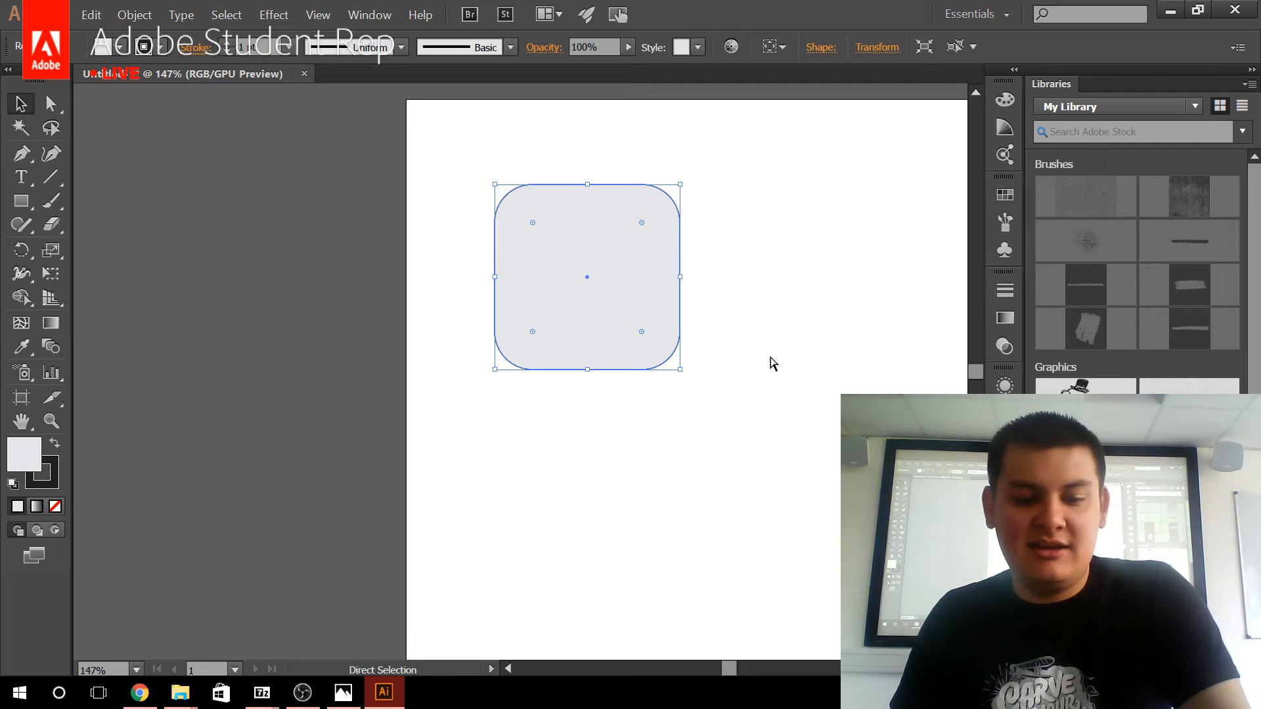
key(ctrl+v)
drag(590, 365, 455, 317)
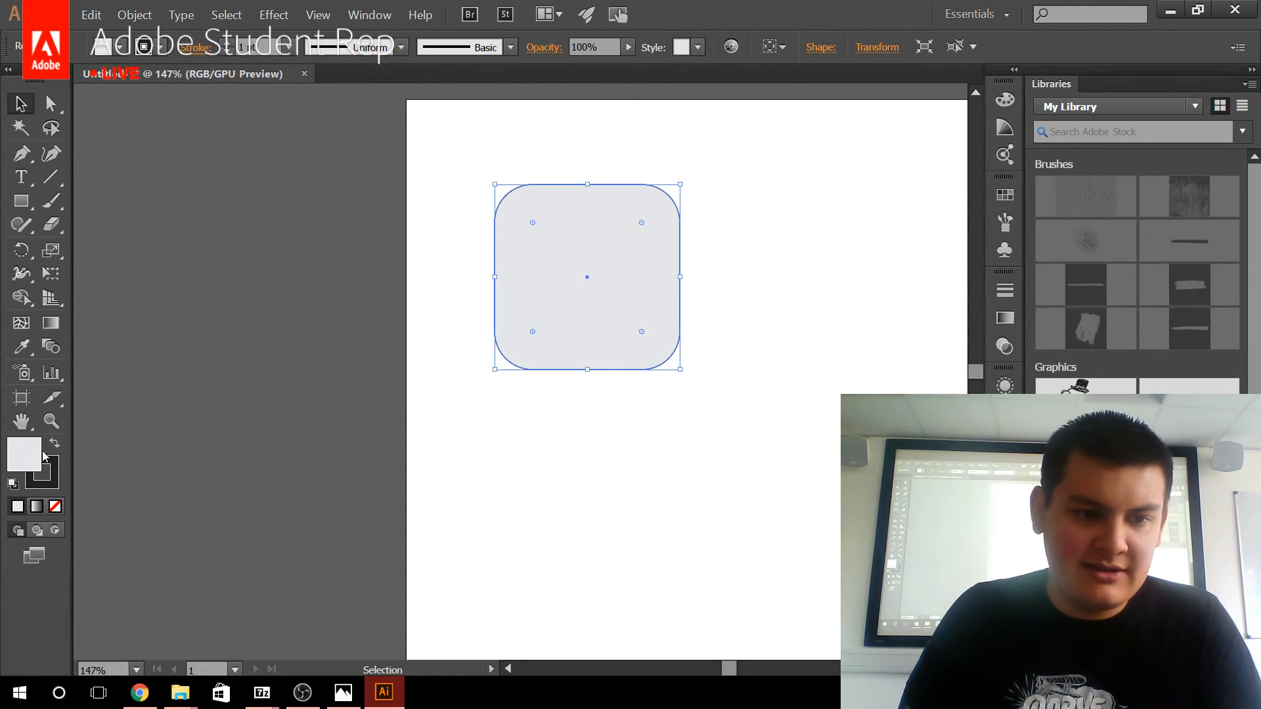
click(58, 469)
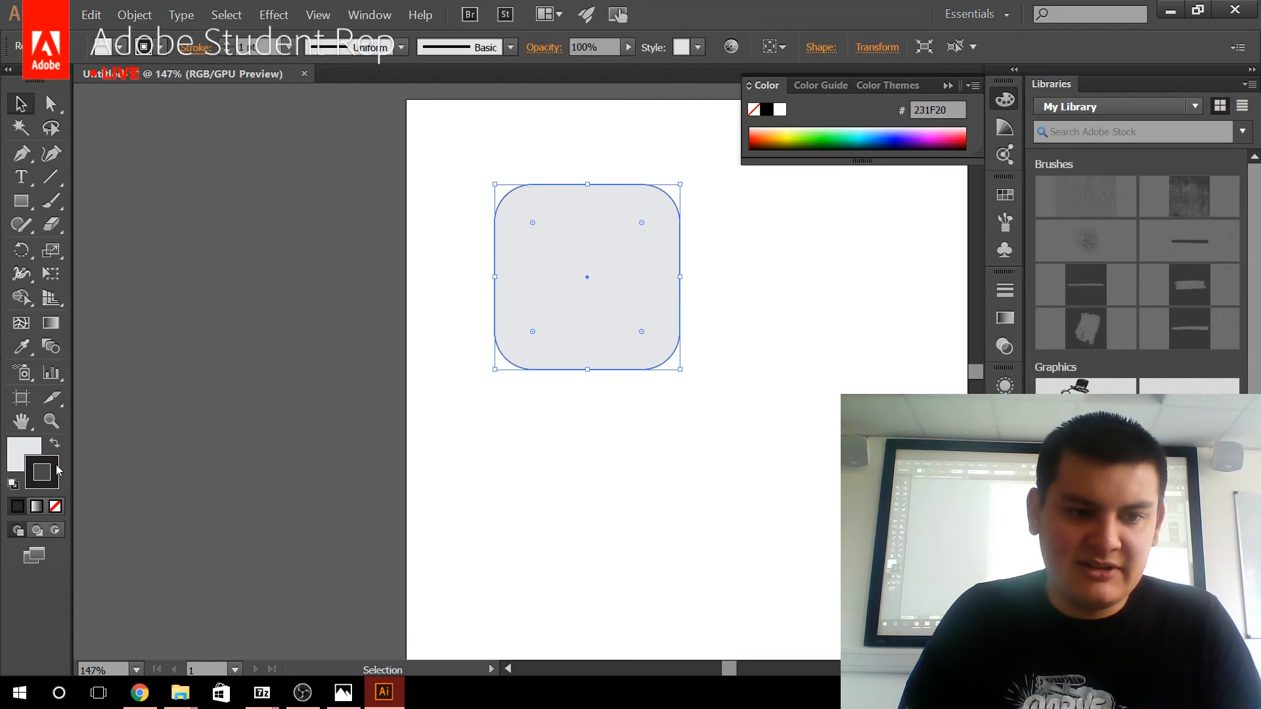
click(56, 507)
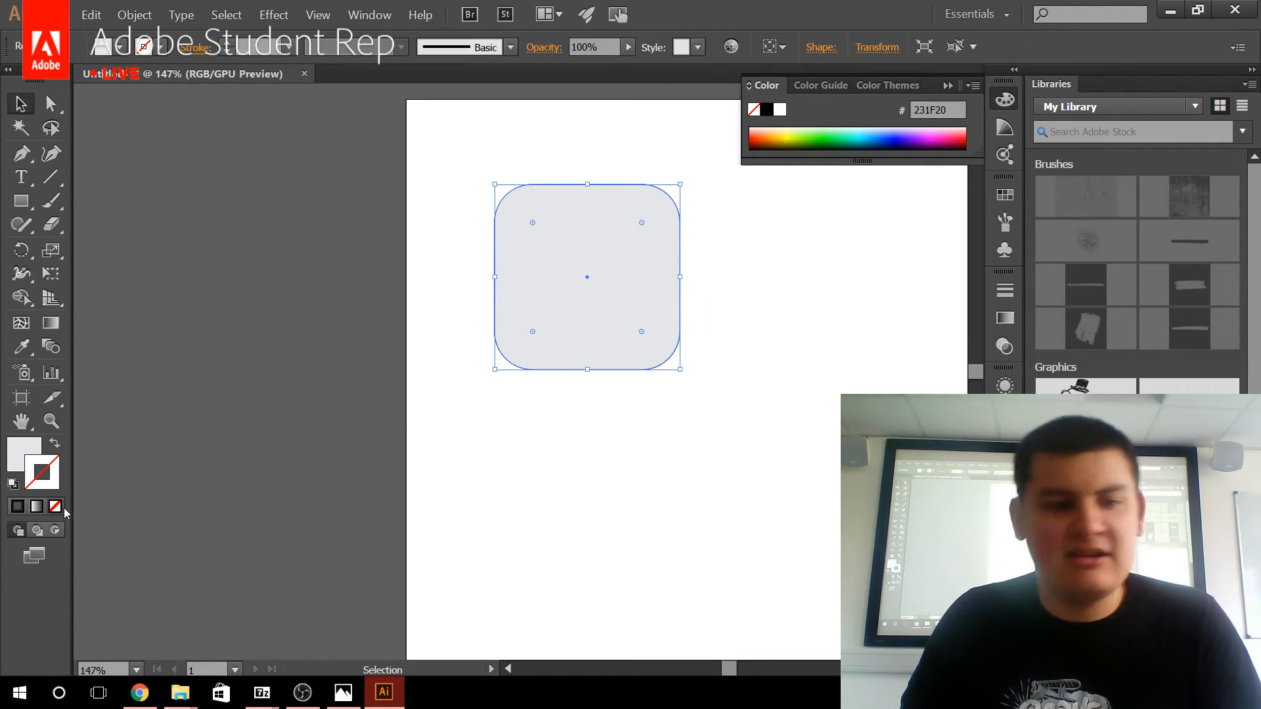
Fill the top rounded square with a horizontal white-to-black linear gradient.
click(31, 448)
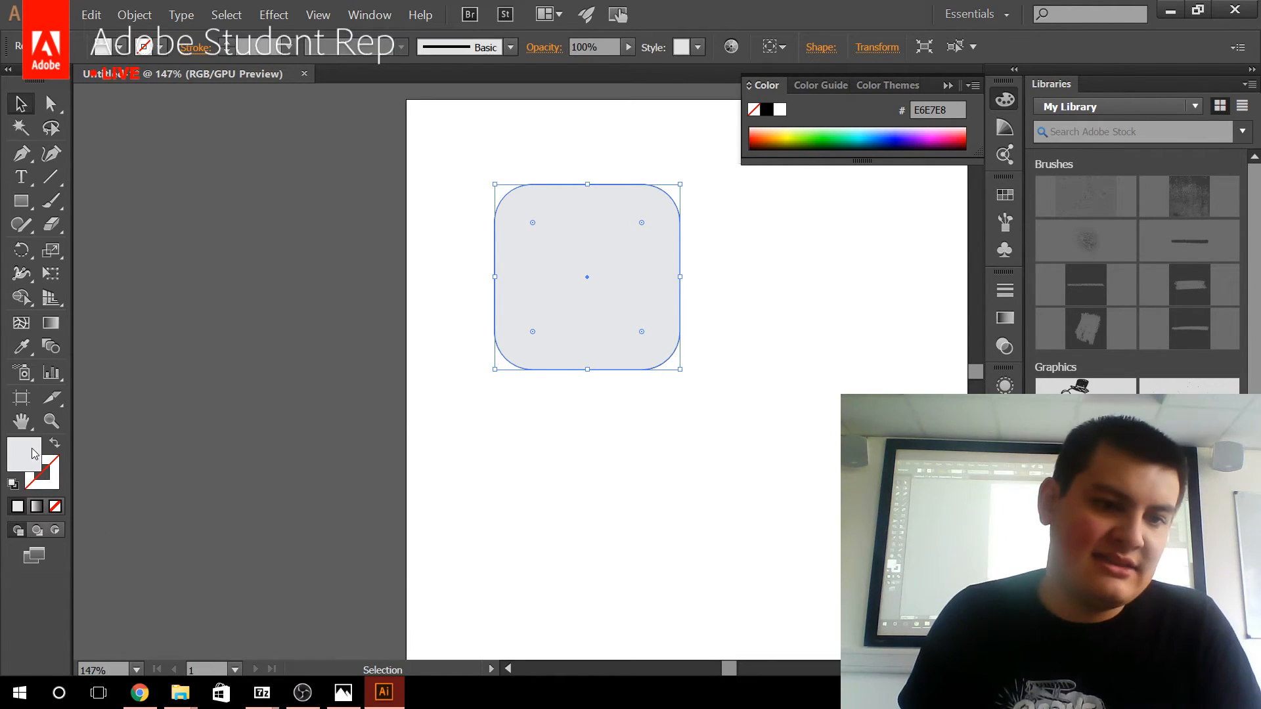
click(52, 326)
click(620, 312)
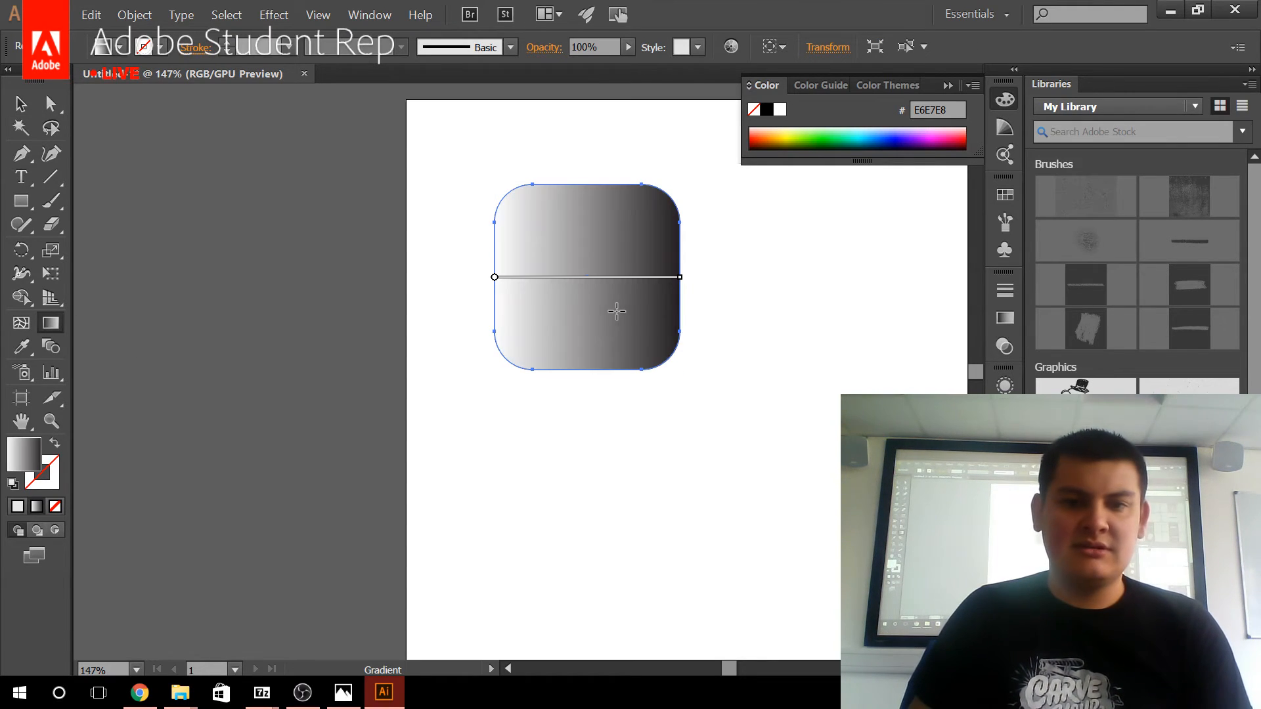
Open the Effect Gallery for the gradient shape and set the Grain texture to intensity 52 and contrast 60.
click(318, 14)
mouse_move(273, 14)
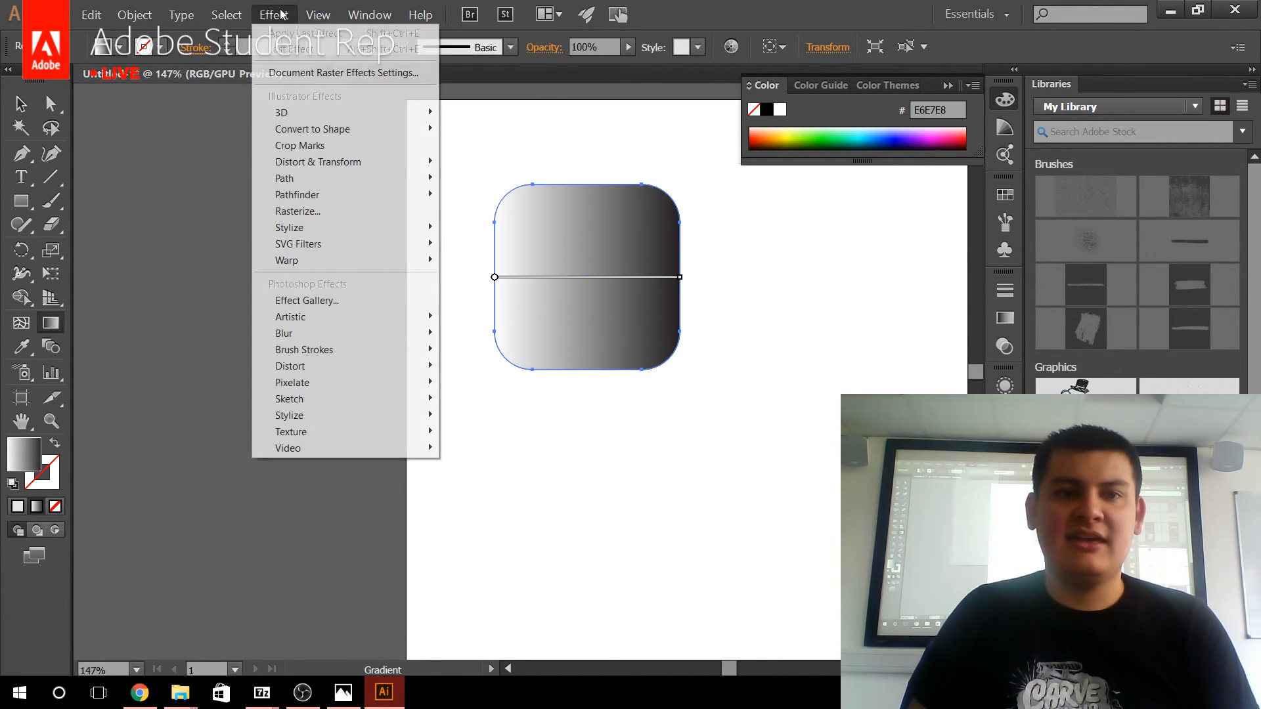
click(333, 303)
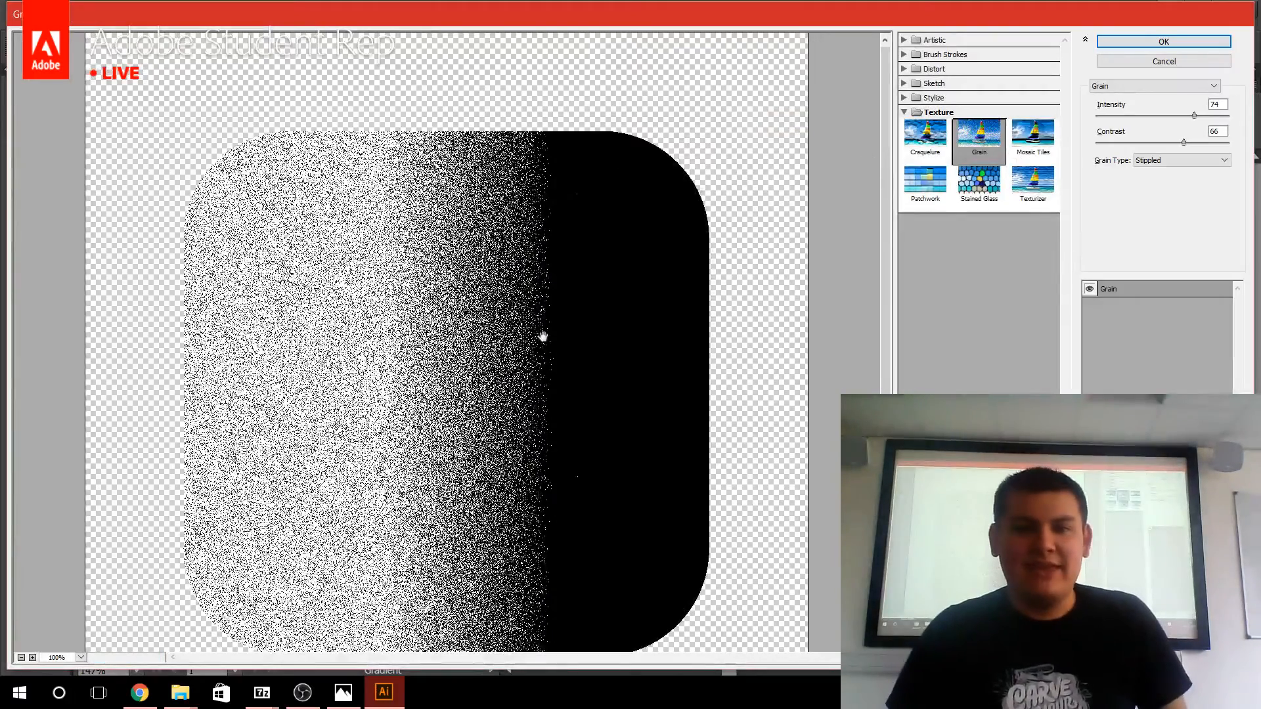
drag(543, 338, 594, 268)
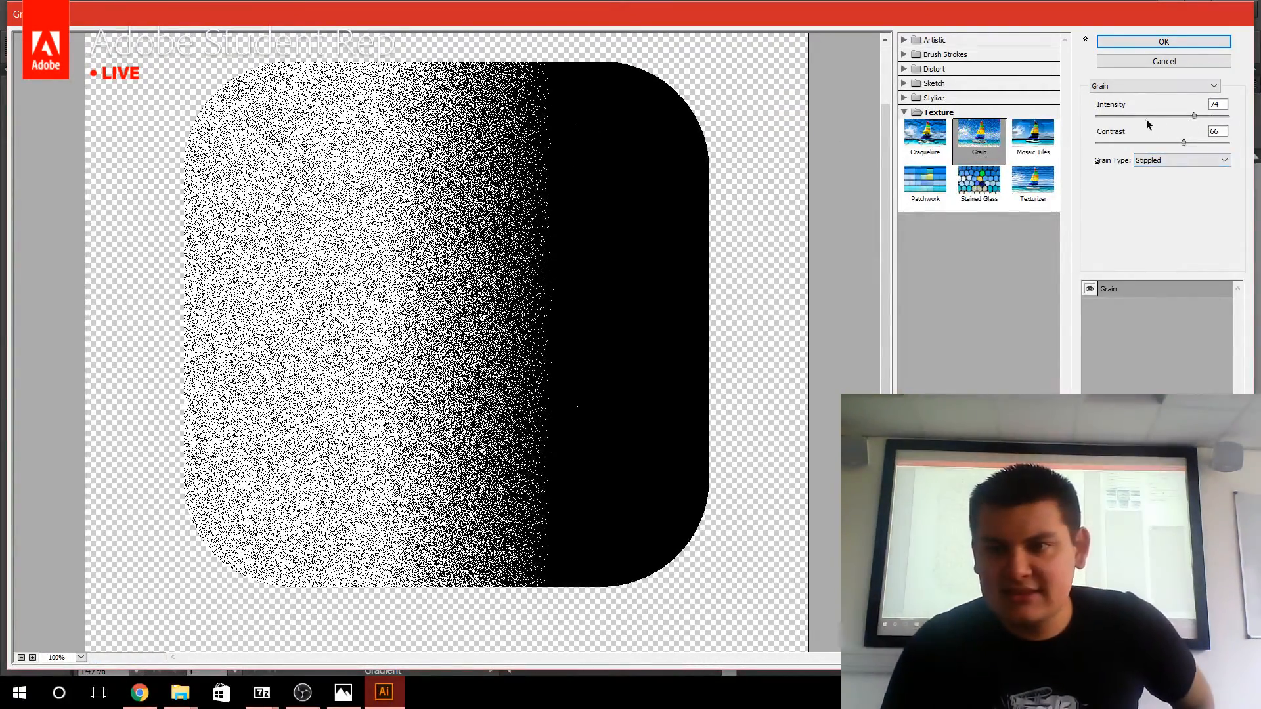
drag(1144, 115, 1175, 144)
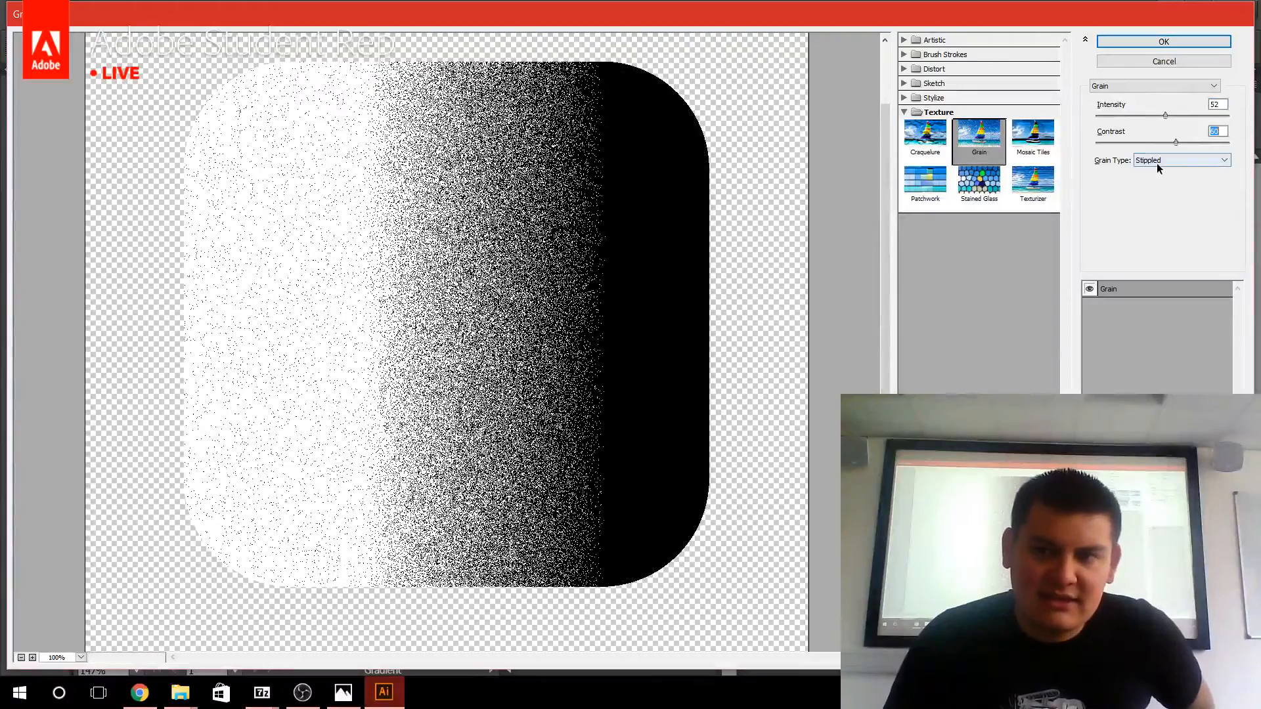
Compare the Regular grain type, return to Stippled, and apply the Grain effect to the shape.
click(1158, 161)
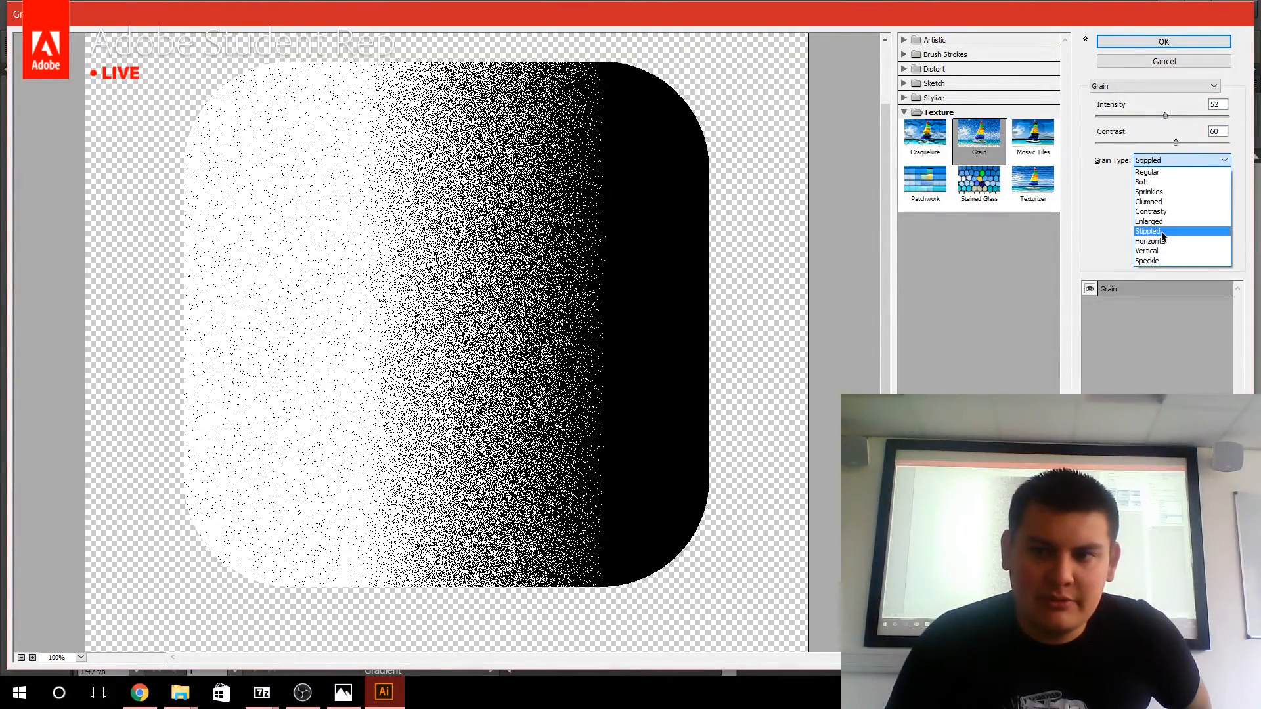
click(1168, 172)
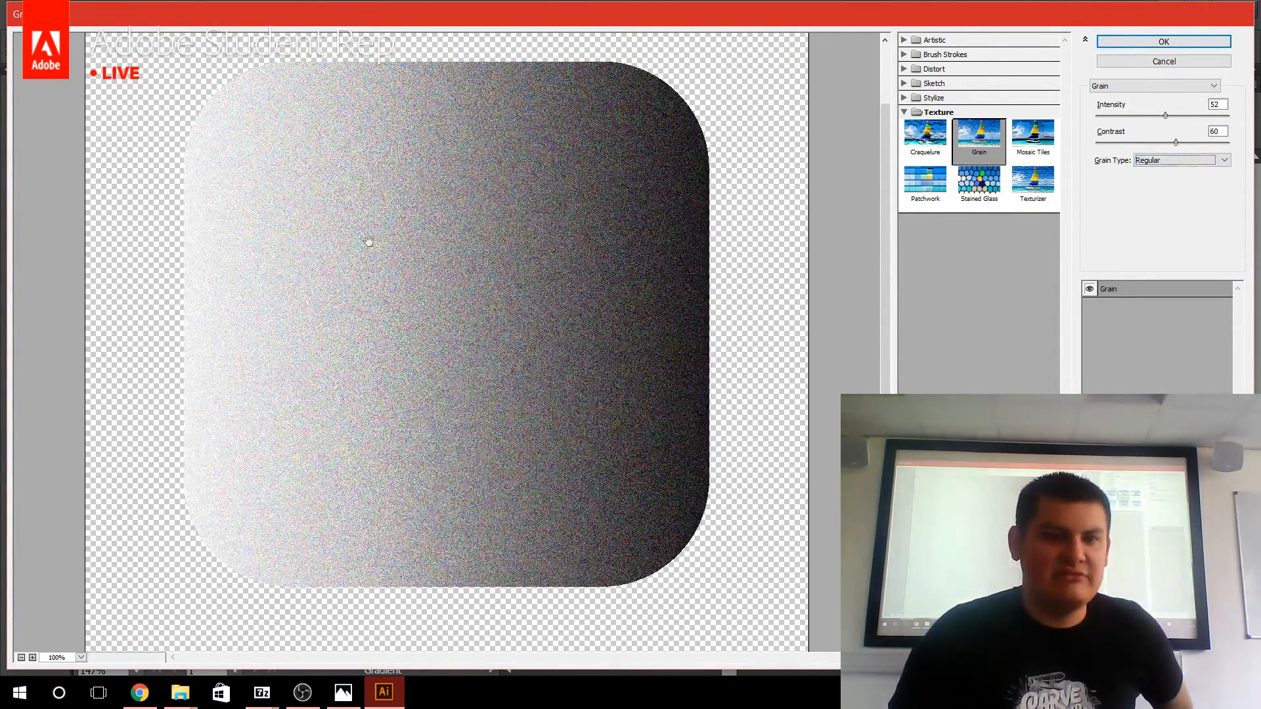
click(1184, 161)
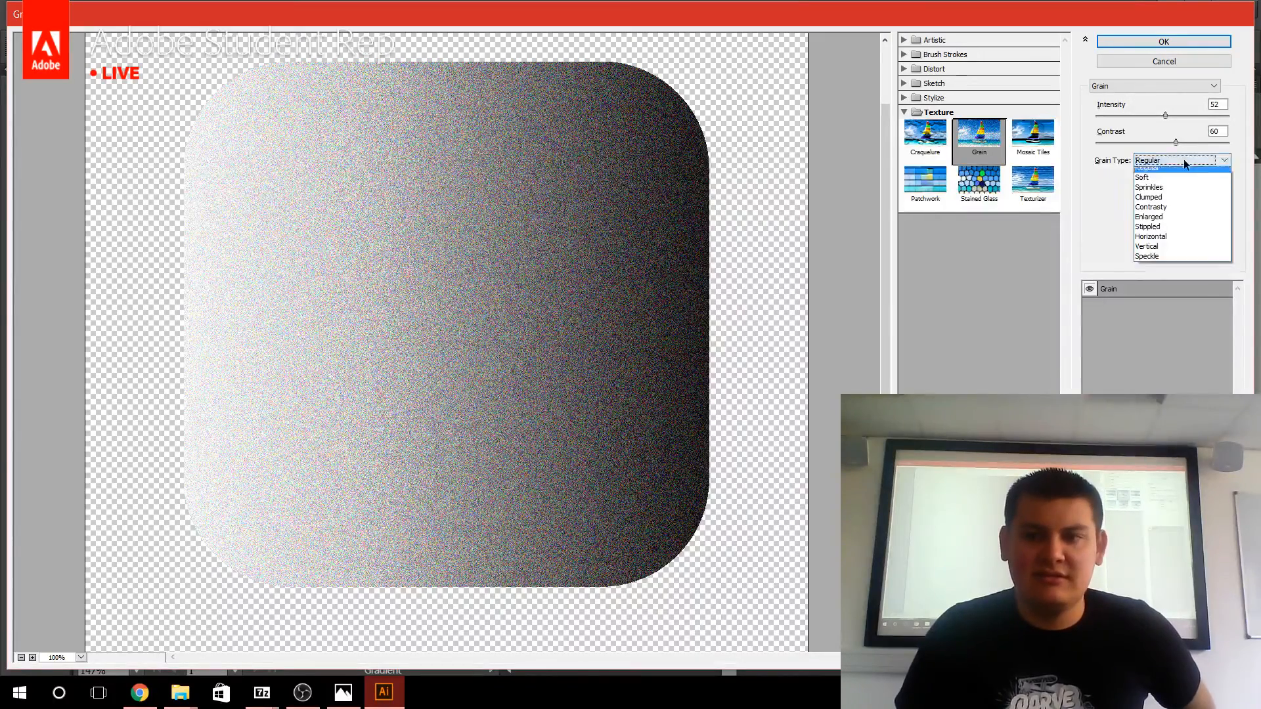
click(1165, 226)
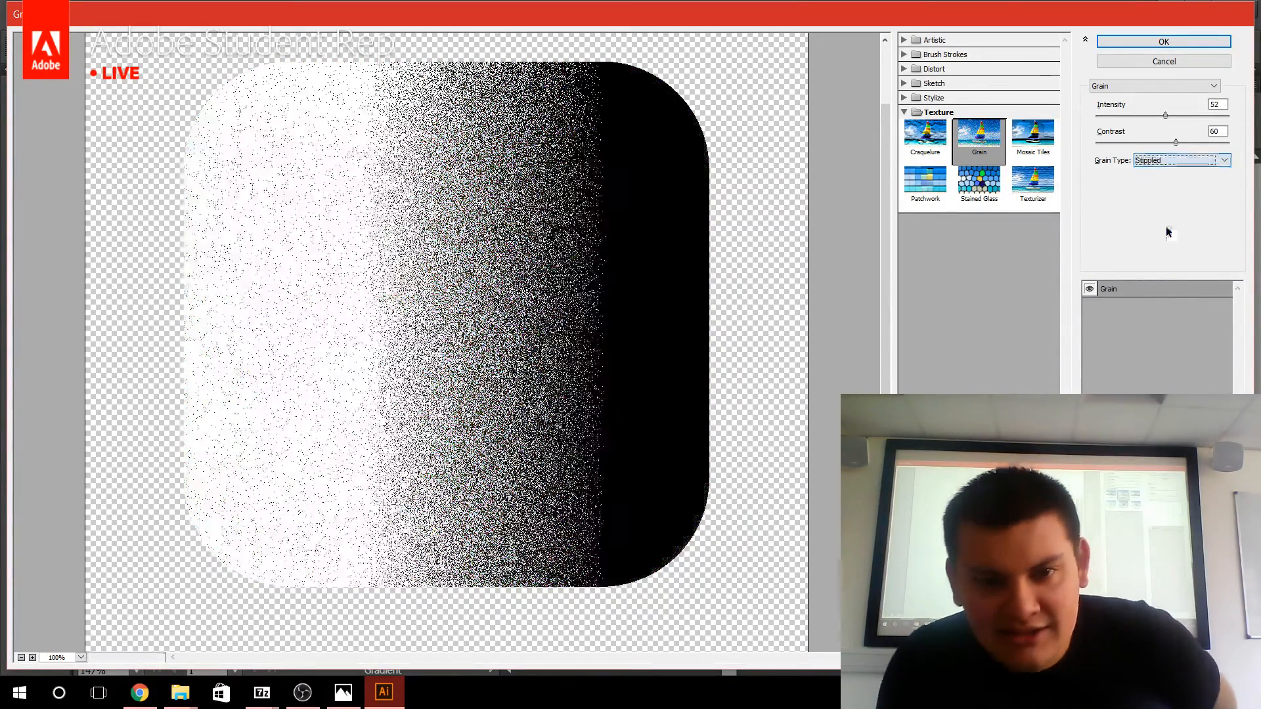
click(1163, 42)
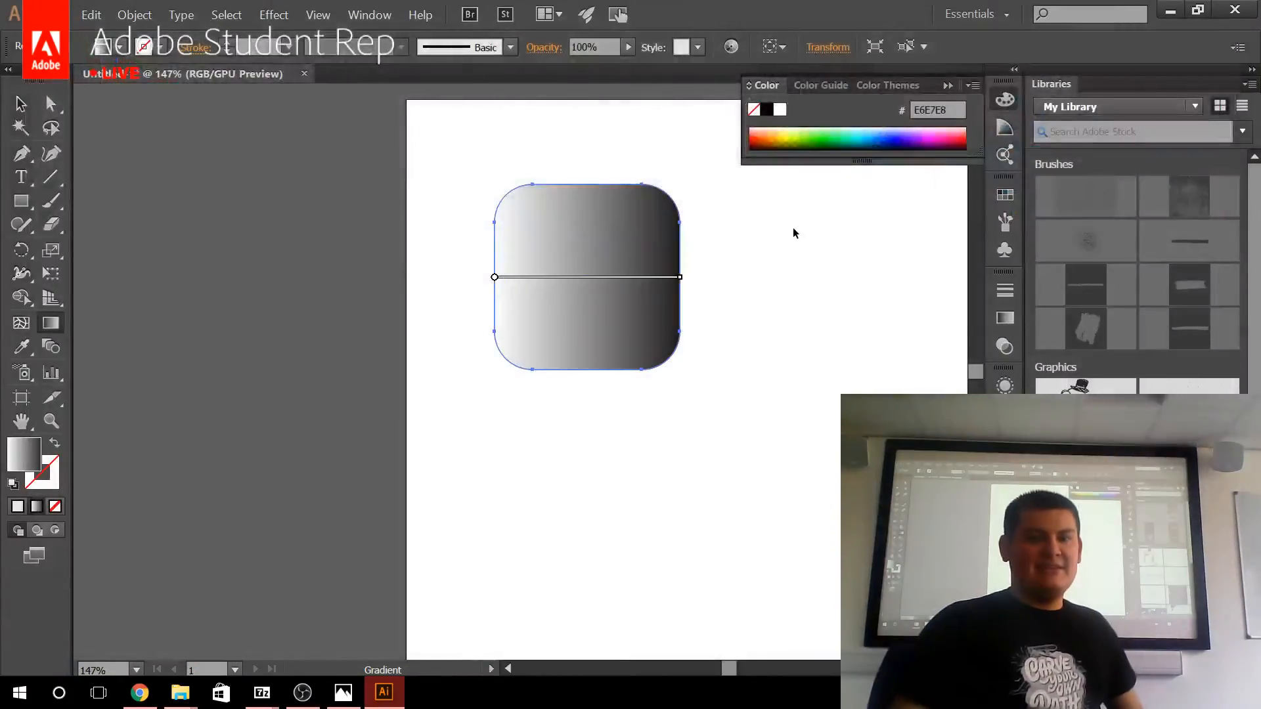
Set the grainy gradient shape's blending mode to Multiply and deselect it.
click(1005, 346)
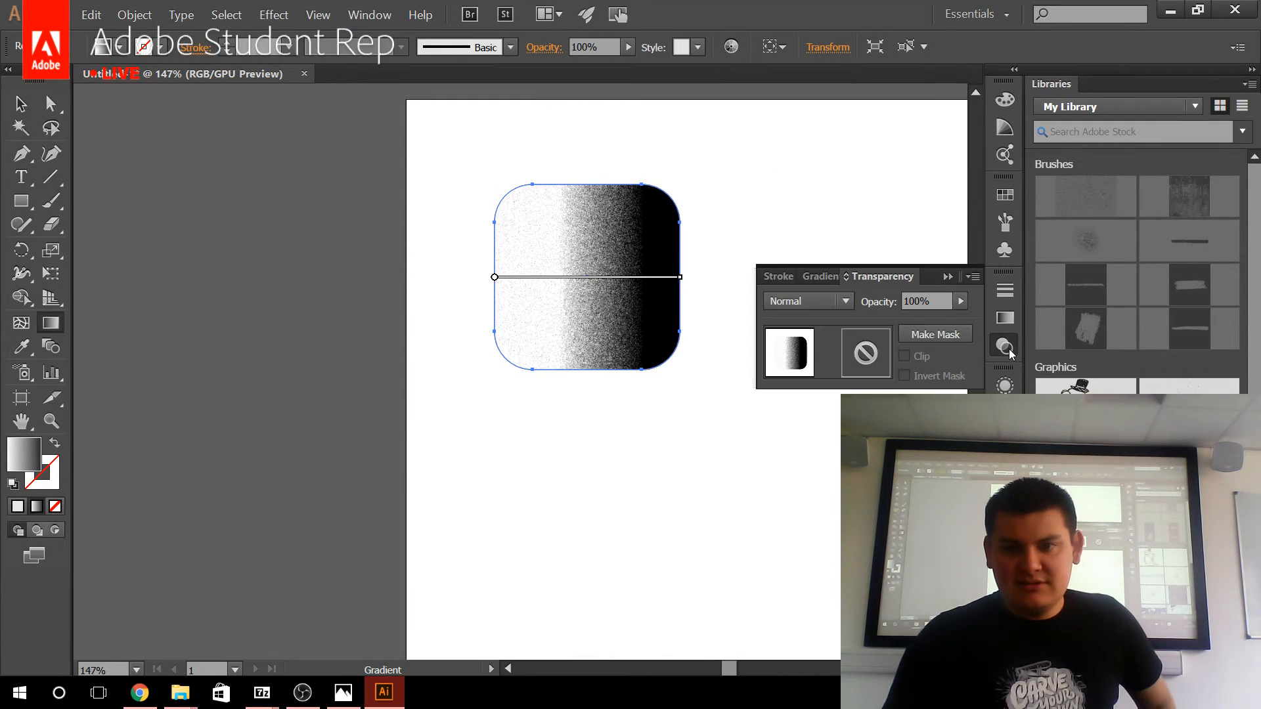
click(837, 304)
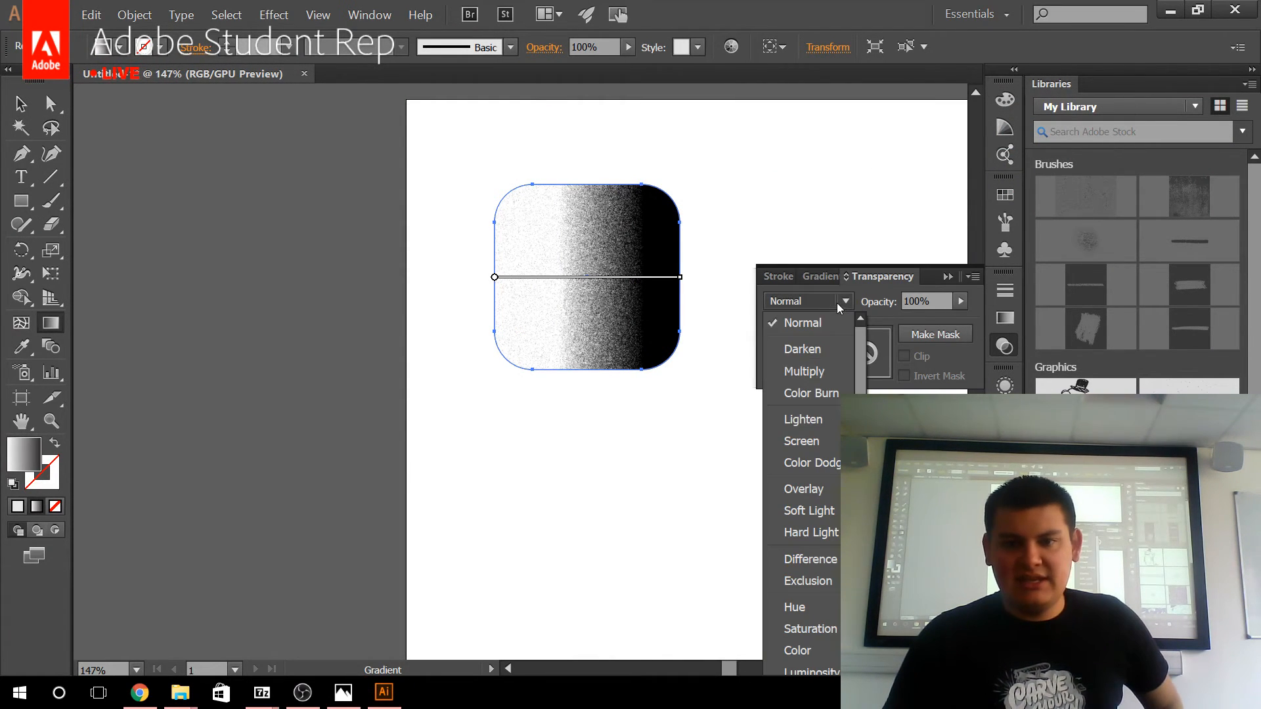
click(812, 377)
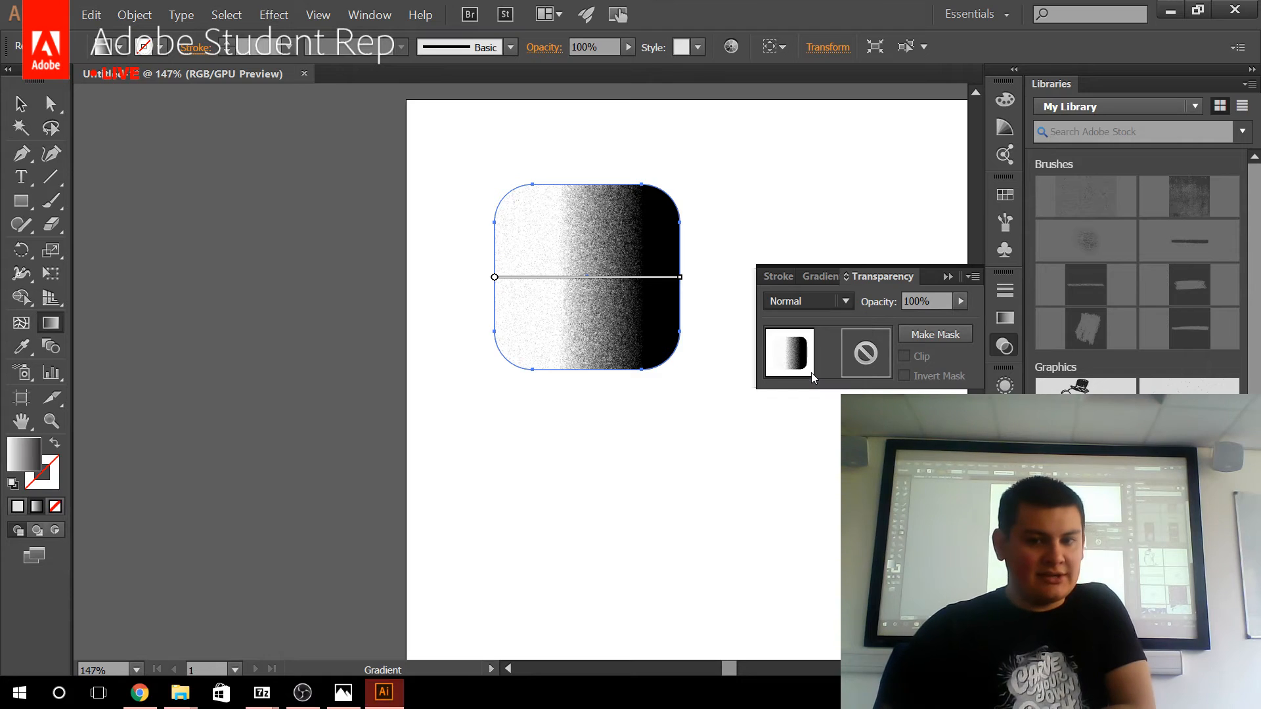
click(13, 99)
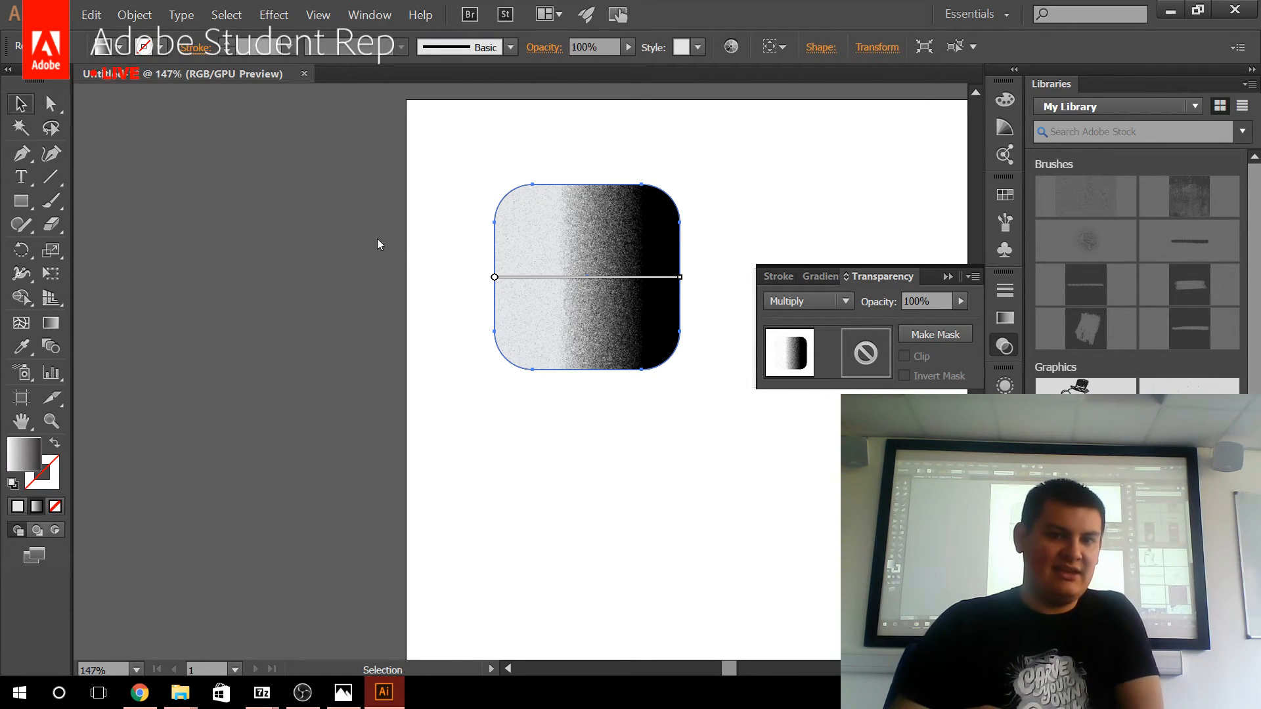
click(437, 271)
Delete both stacked rounded squares from the artboard.
scroll(681, 331, down, 2)
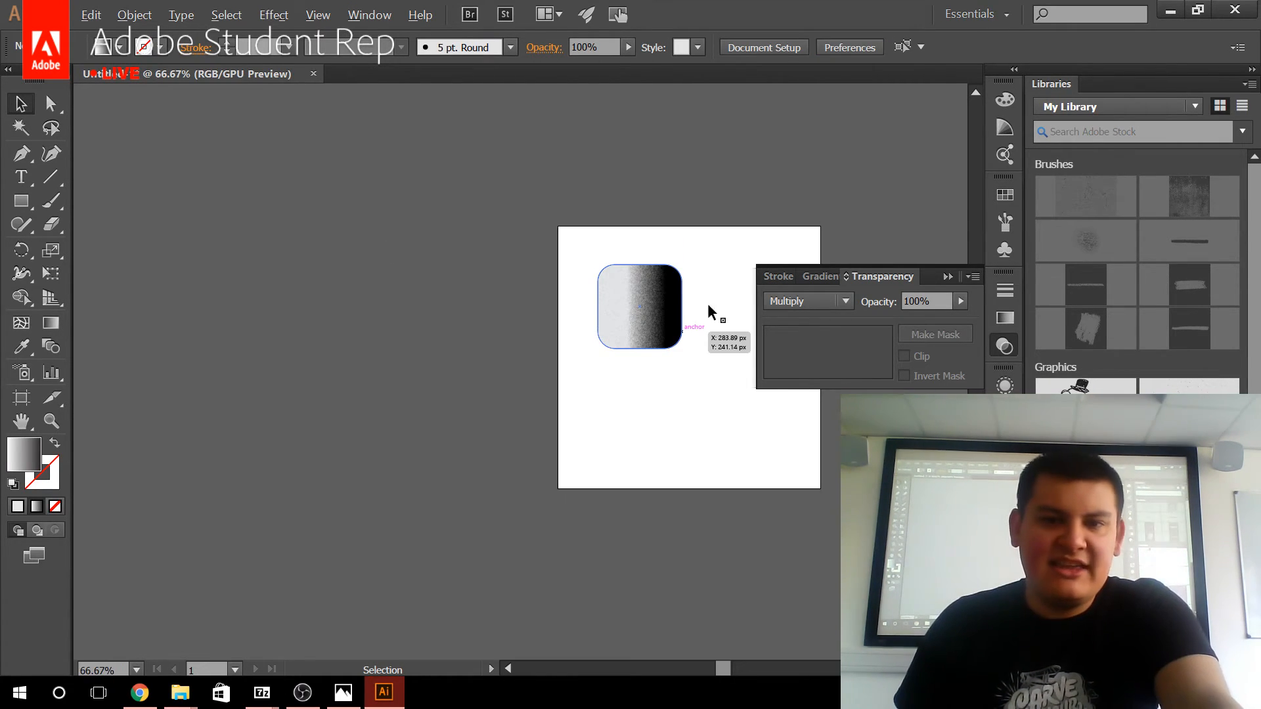
scroll(695, 298, up, 2)
scroll(512, 262, up, 1)
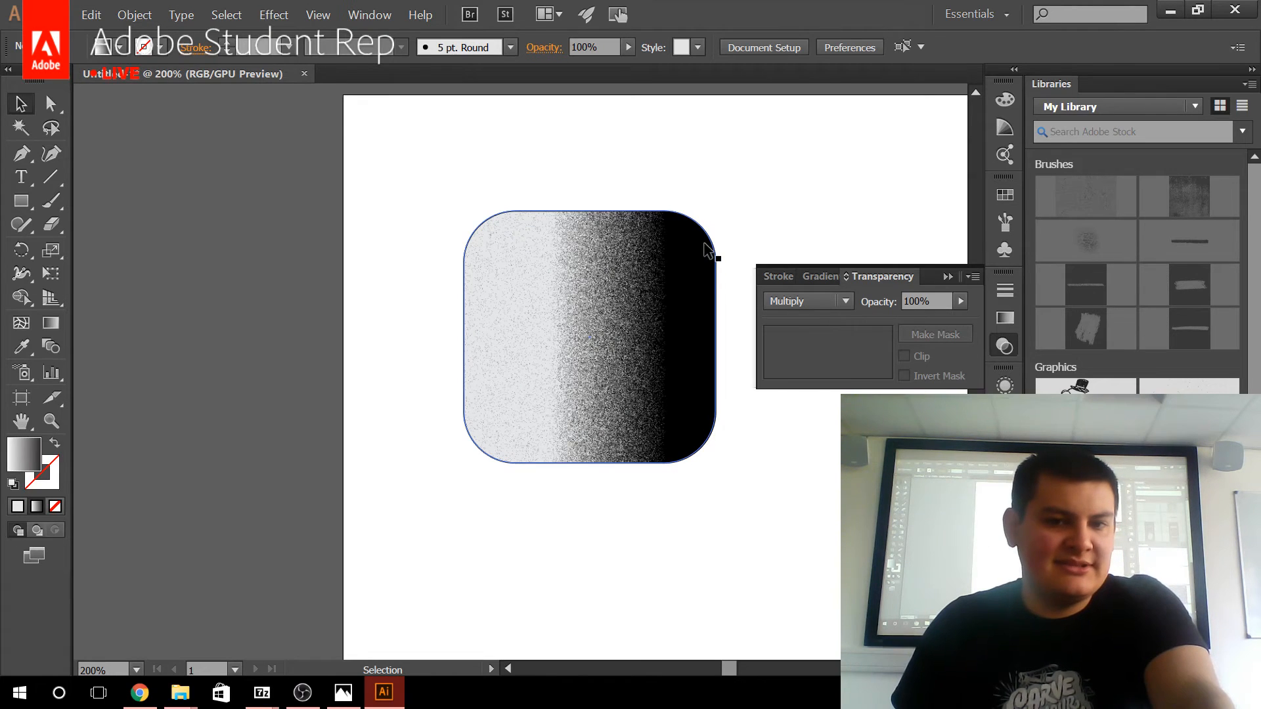
scroll(662, 346, up, 1)
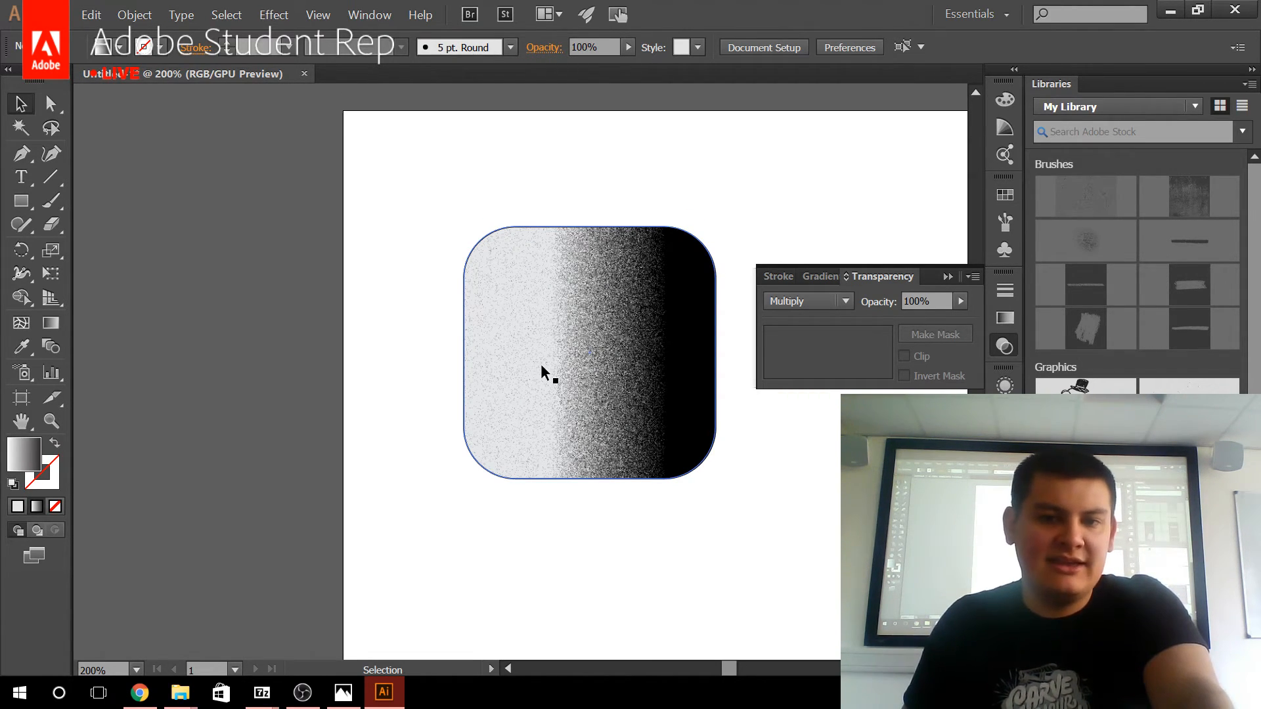
scroll(469, 352, down, 2)
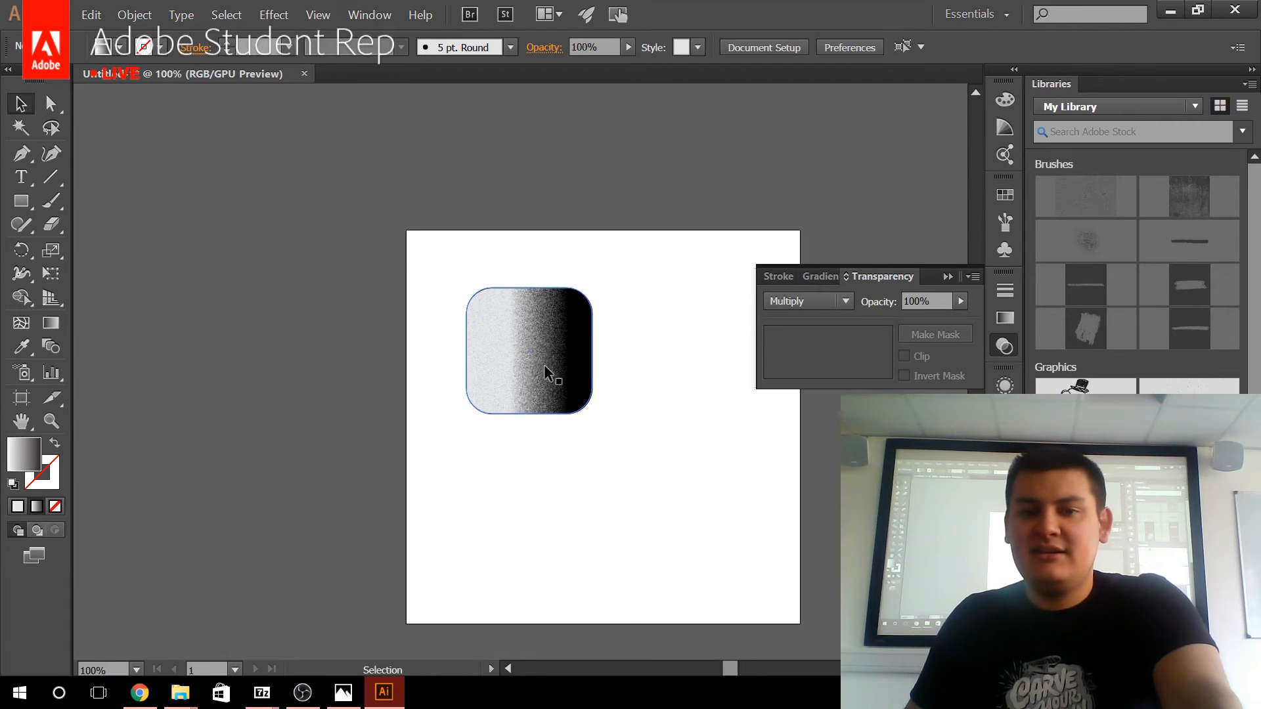
scroll(544, 365, up, 1)
drag(400, 215, 668, 520)
key(Delete)
Open the recent file shark.ai.
scroll(610, 511, down, 2)
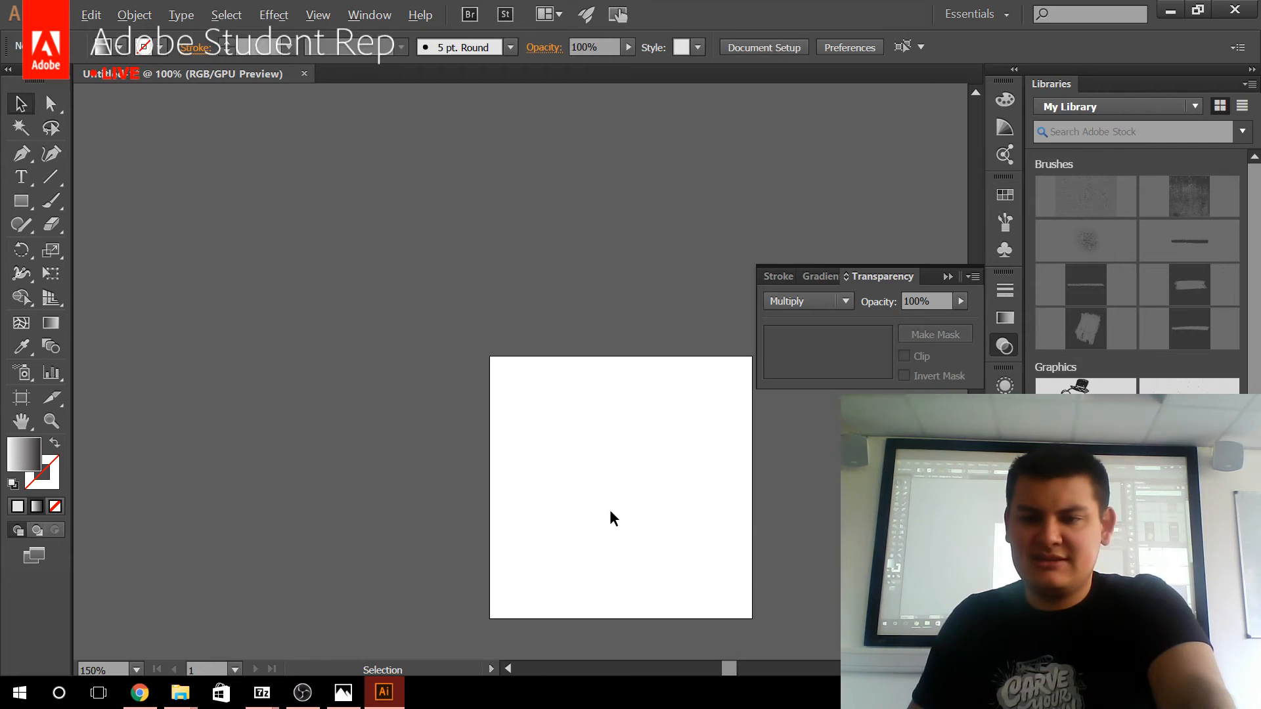
scroll(700, 506, up, 3)
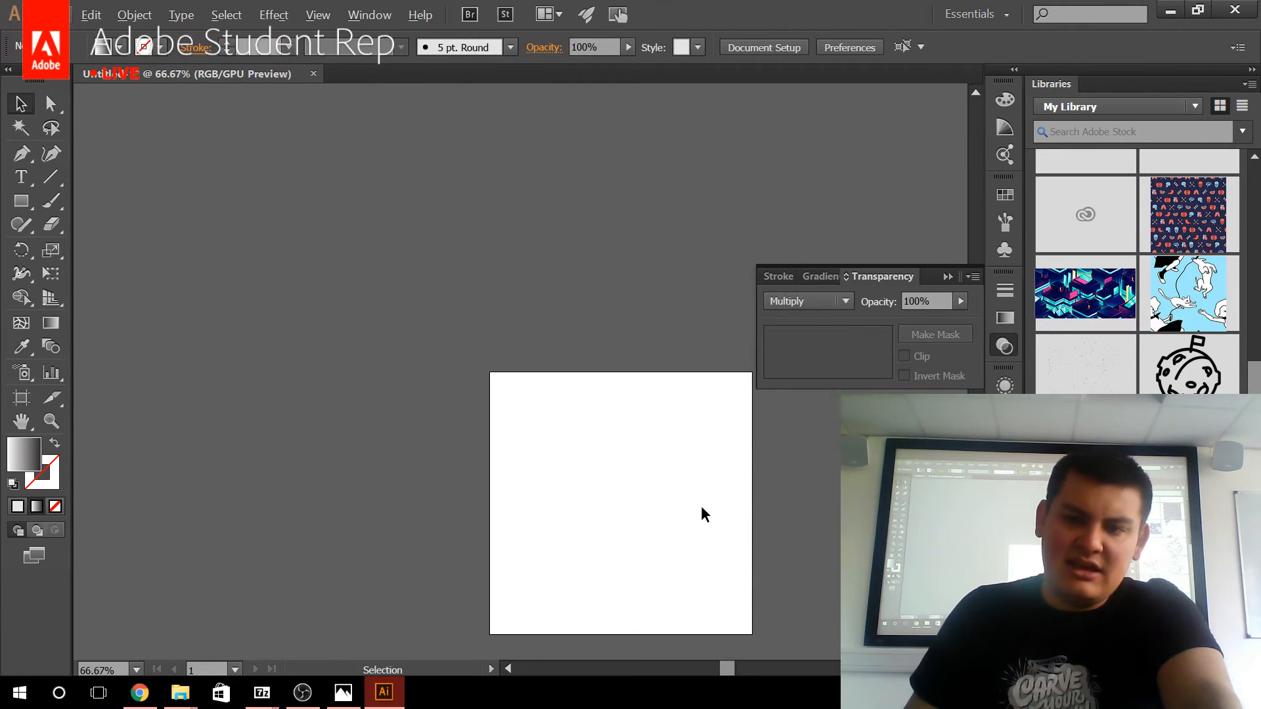
drag(669, 505, 662, 335)
click(57, 14)
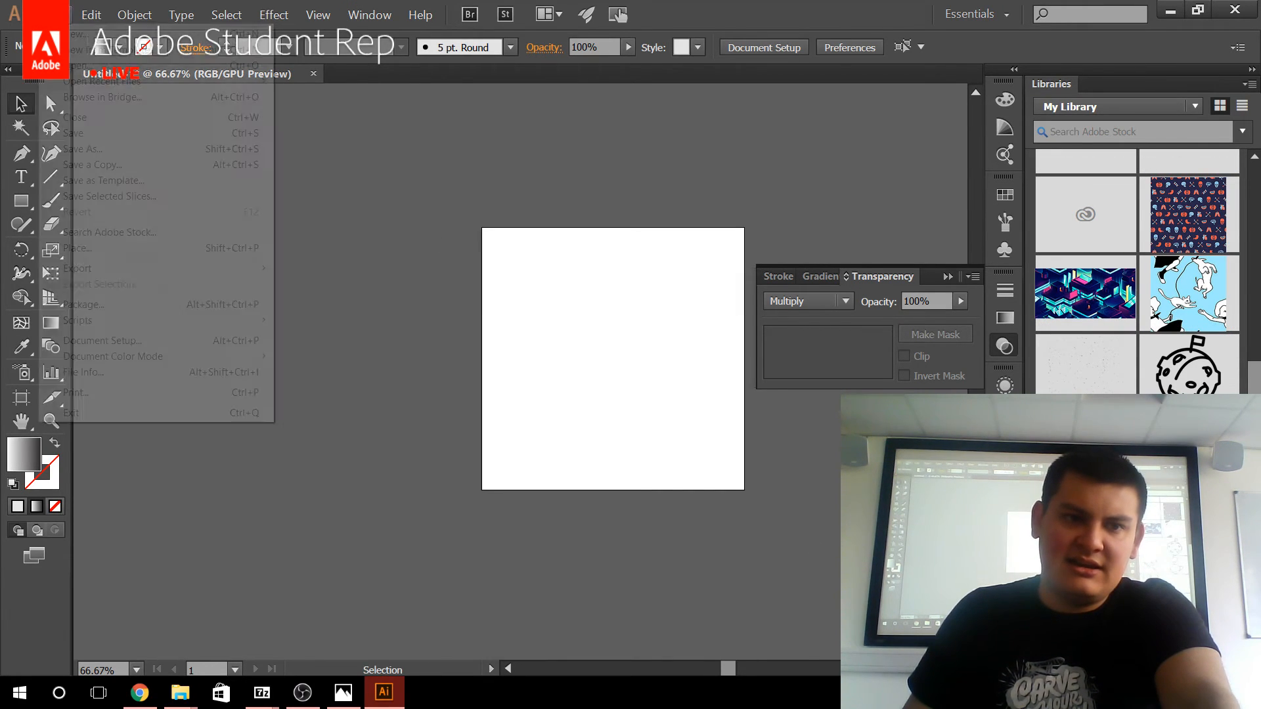
mouse_move(259, 82)
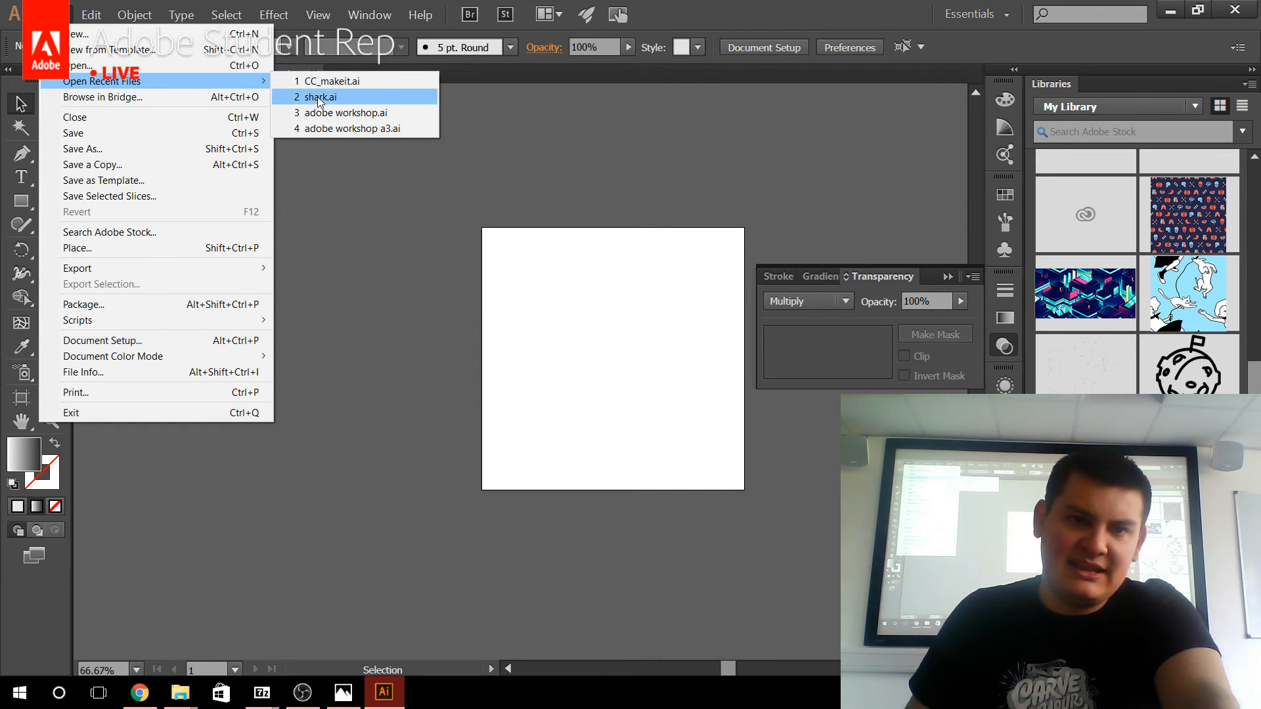
click(317, 96)
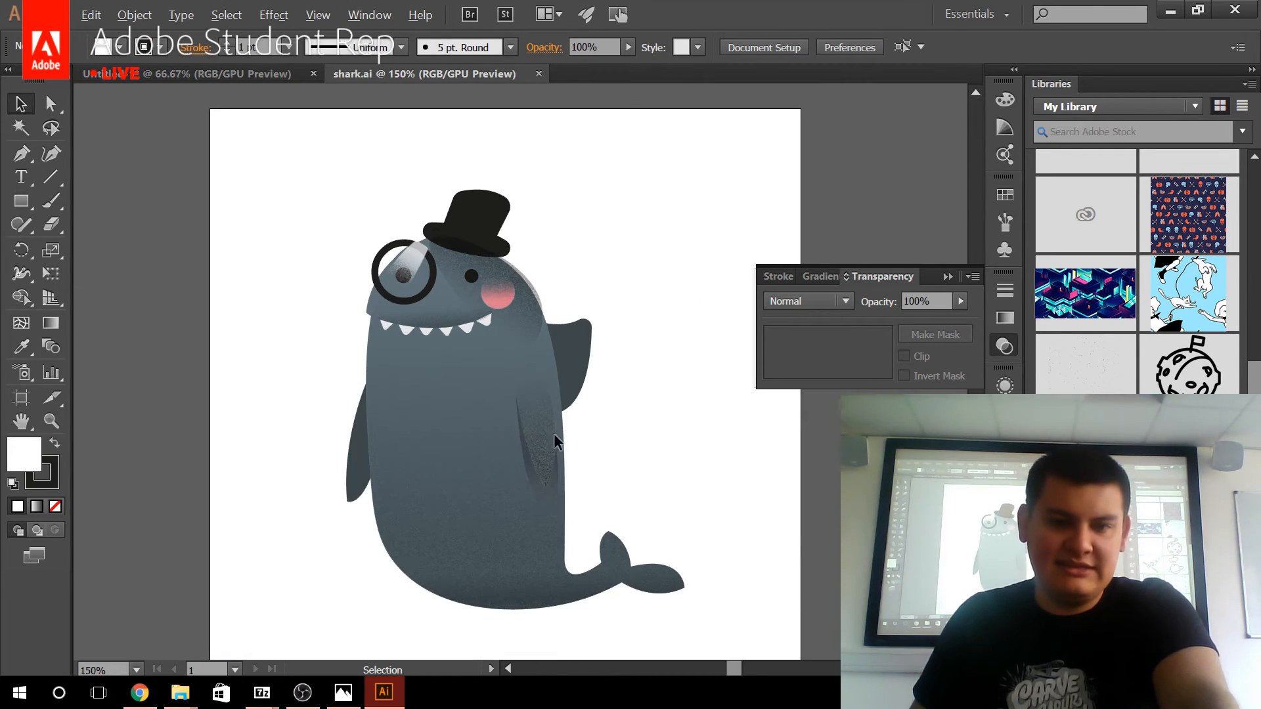
Examine the stippled grain shading on the shark's fin, body and face up close.
scroll(539, 470, up, 6)
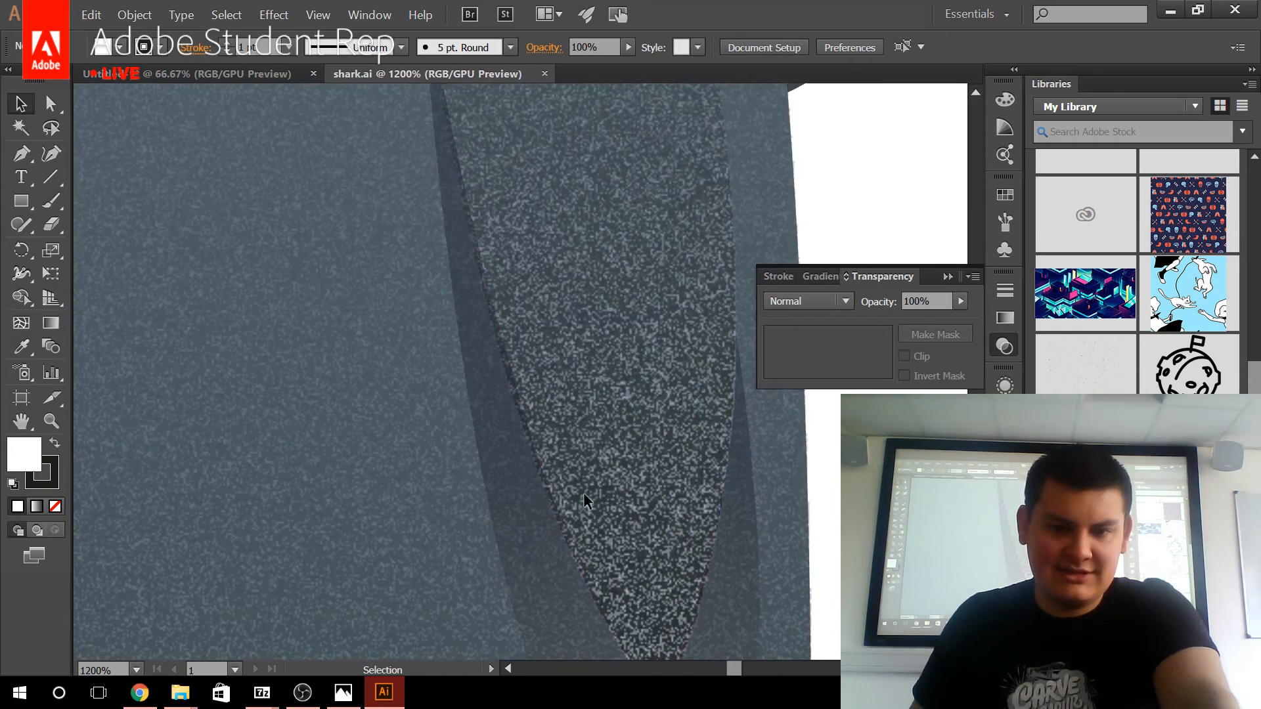
key(space)
drag(601, 488, 599, 501)
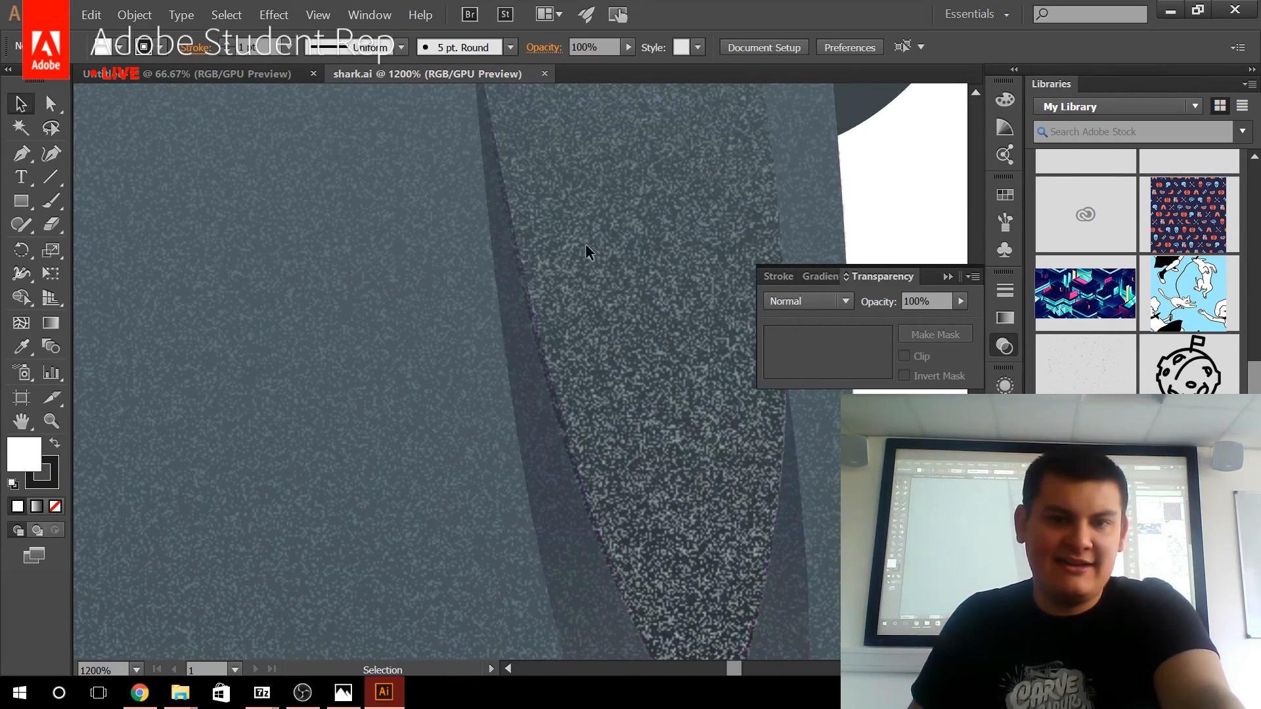
scroll(585, 259, down, 6)
drag(585, 259, 612, 484)
scroll(517, 338, up, 3)
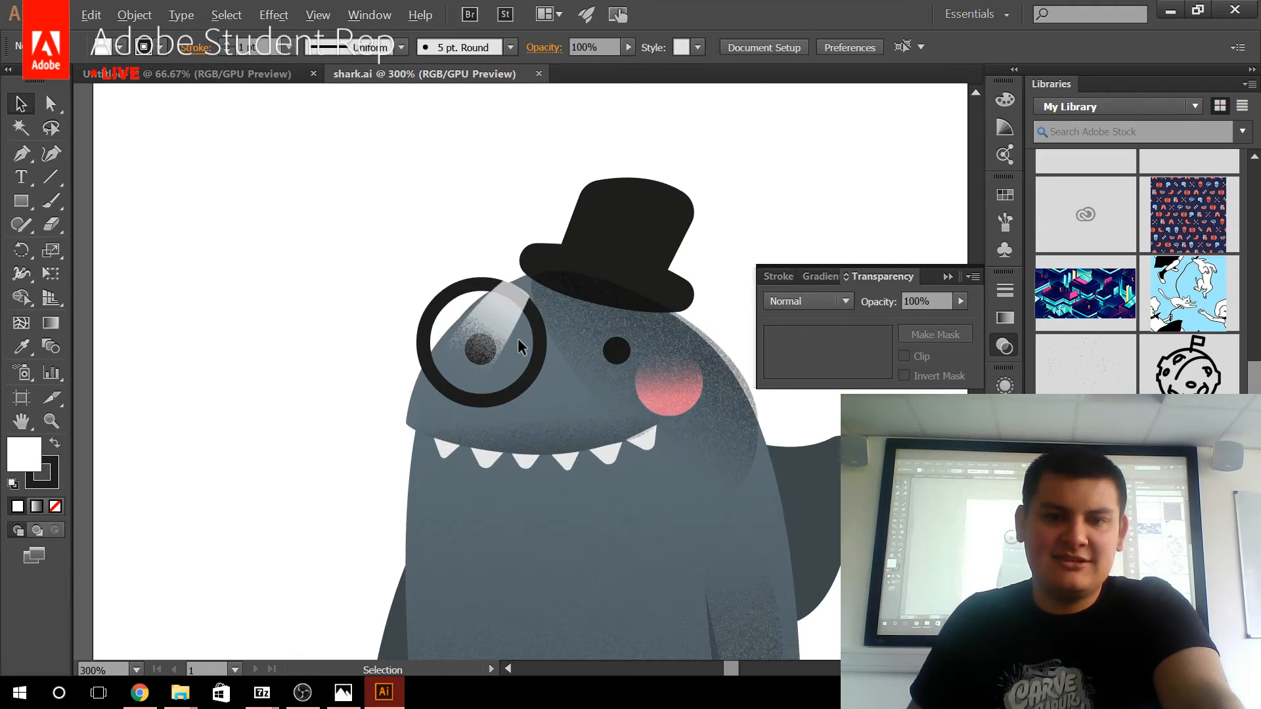
Try the Overlay, Multiply and Normal blending modes on the monocle's glare shape, finishing with Overlay.
click(497, 323)
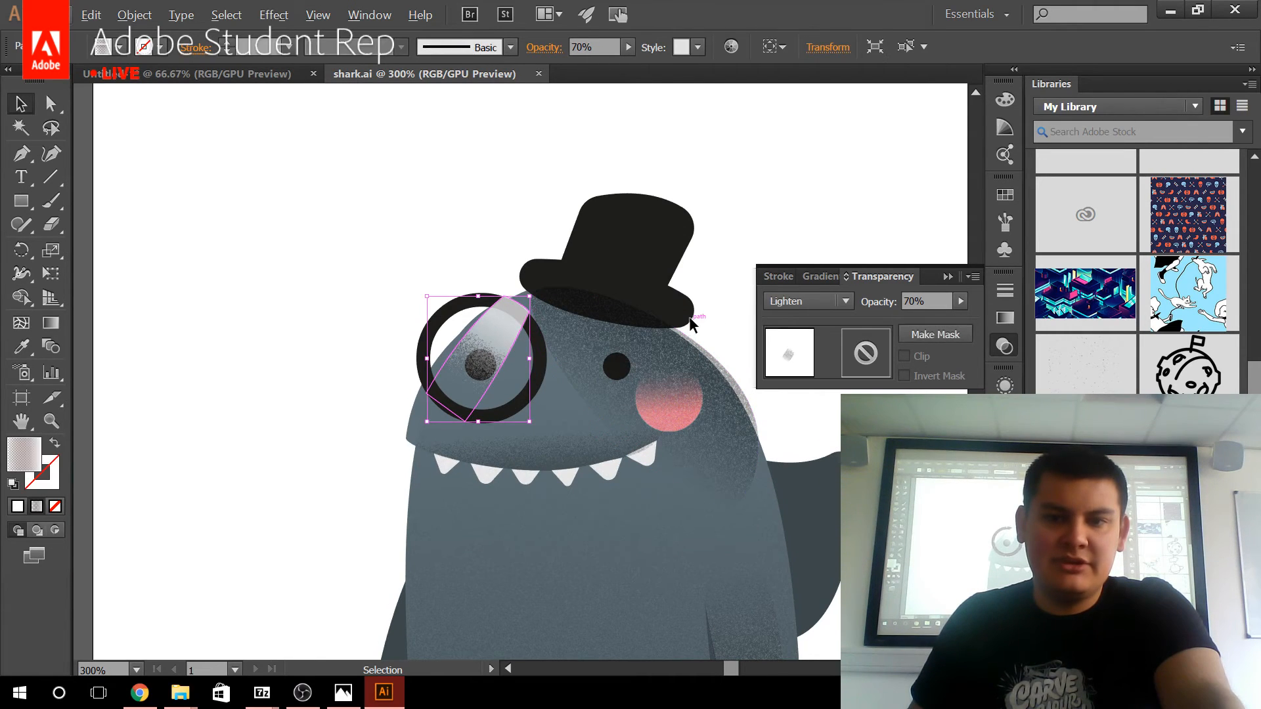
click(795, 302)
click(798, 483)
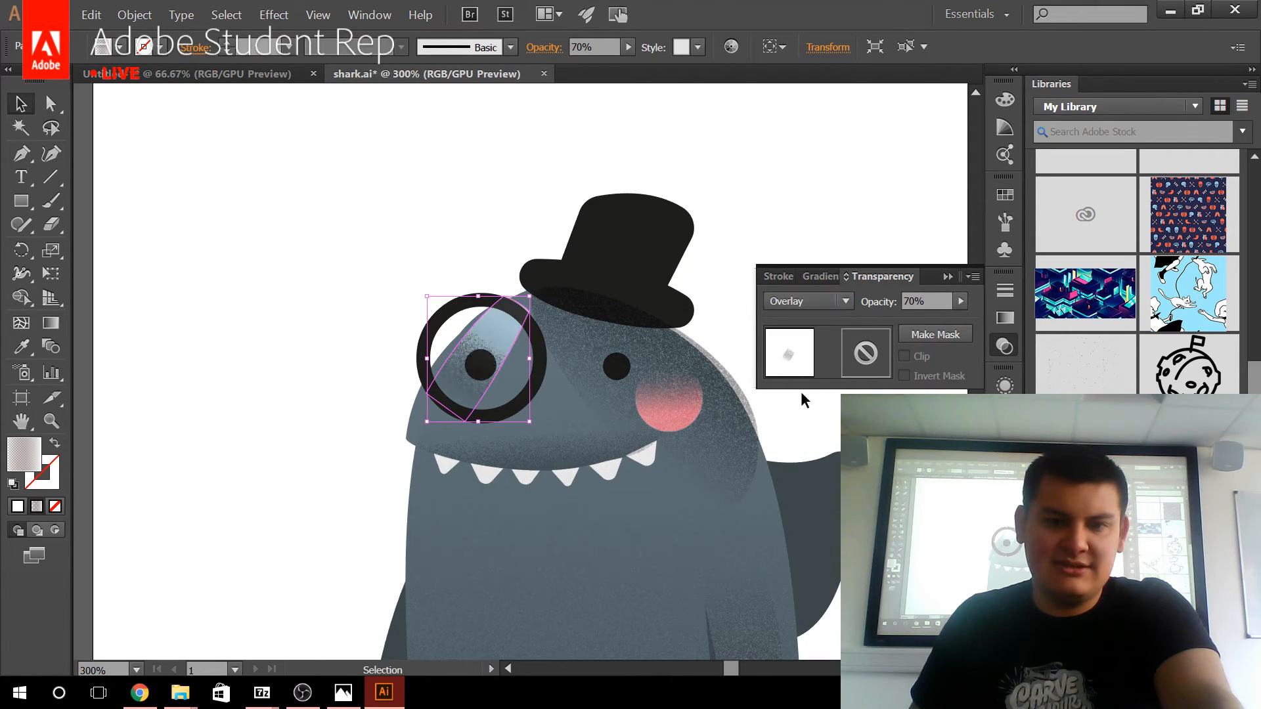
click(810, 301)
key(Escape)
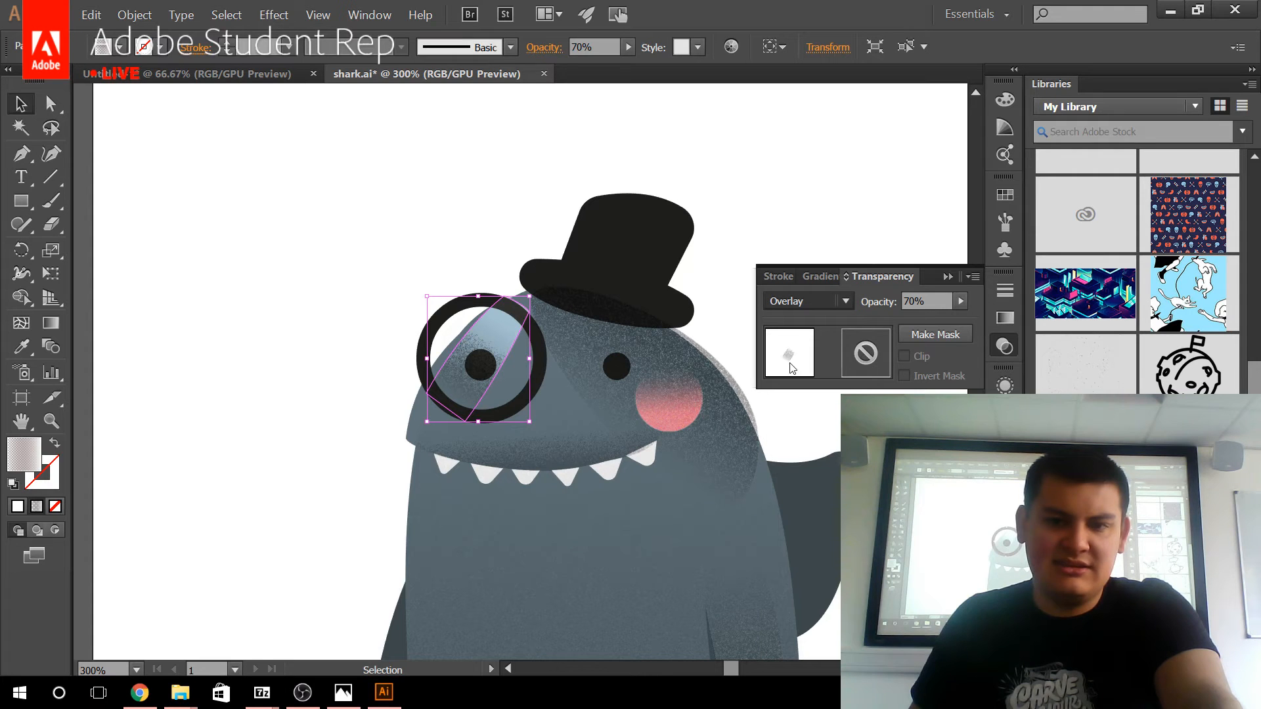
click(809, 306)
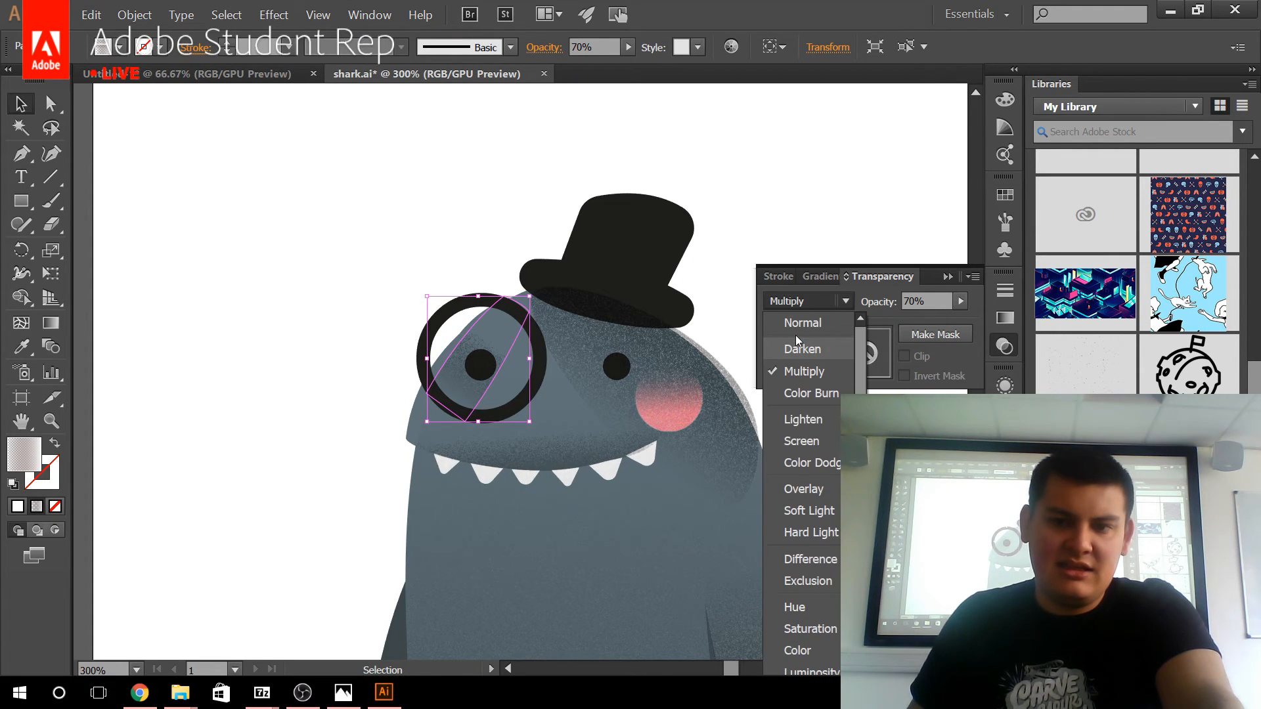
click(802, 328)
click(805, 306)
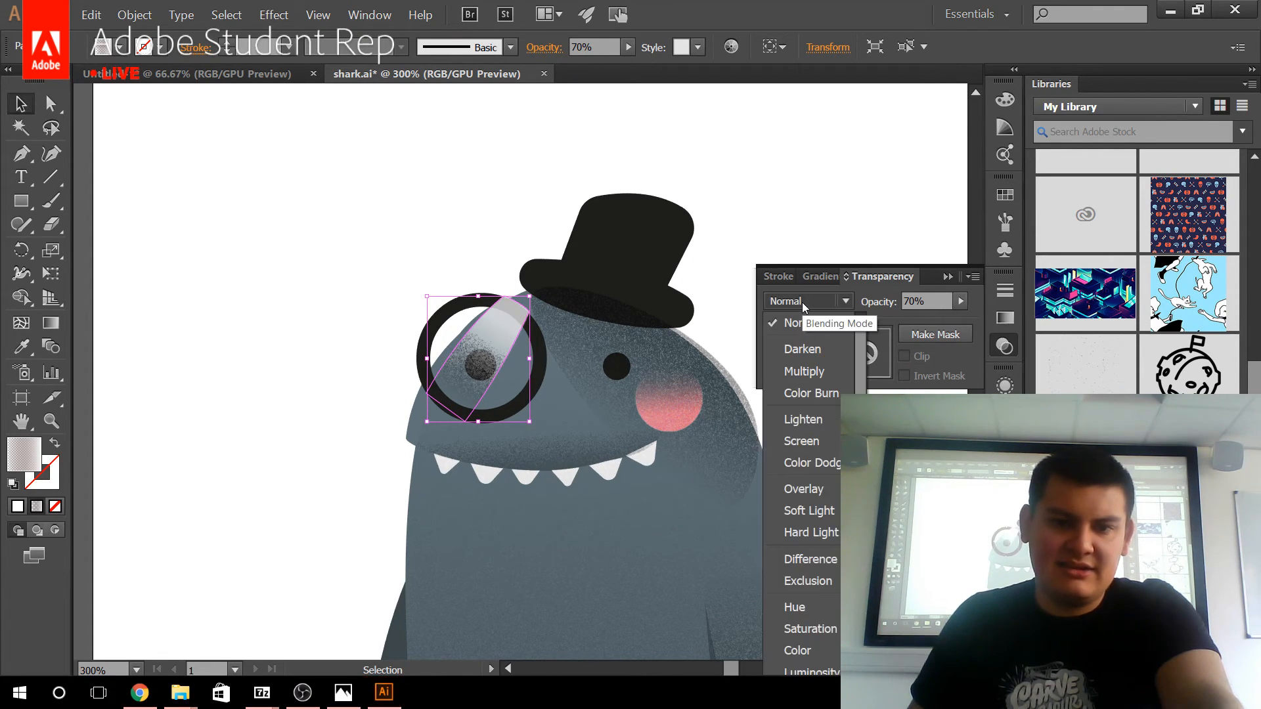
click(803, 489)
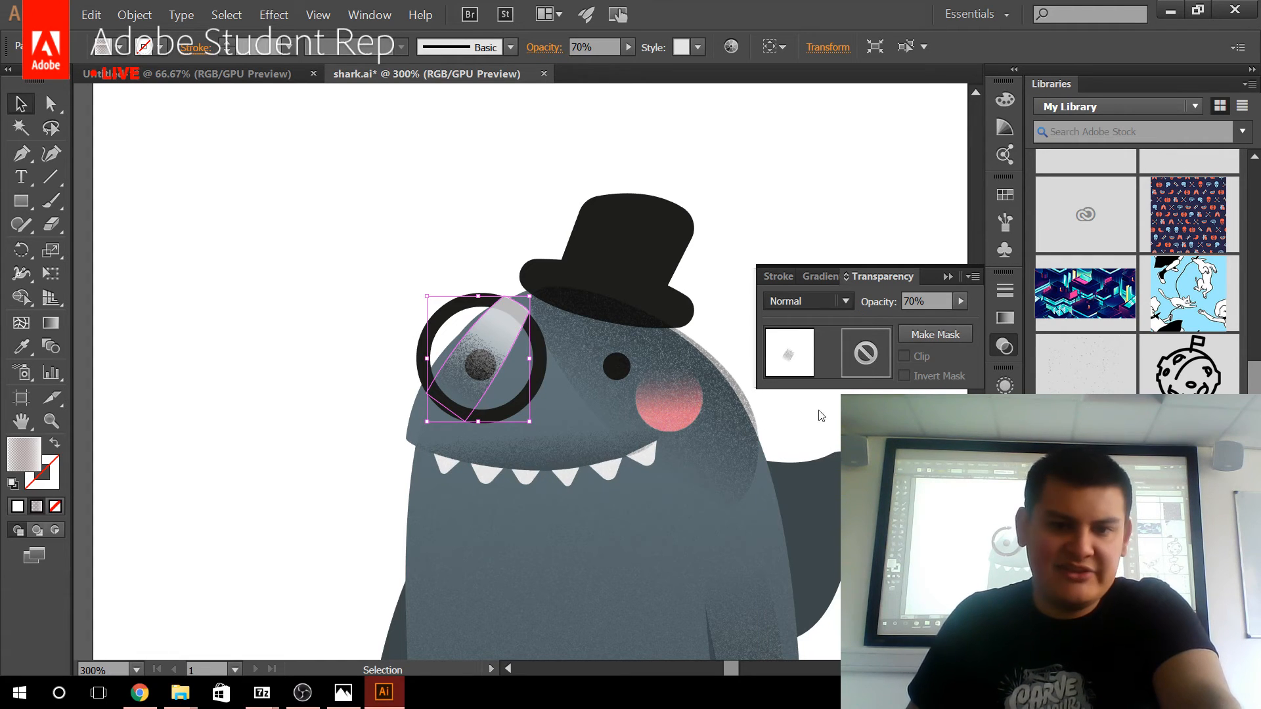
click(417, 197)
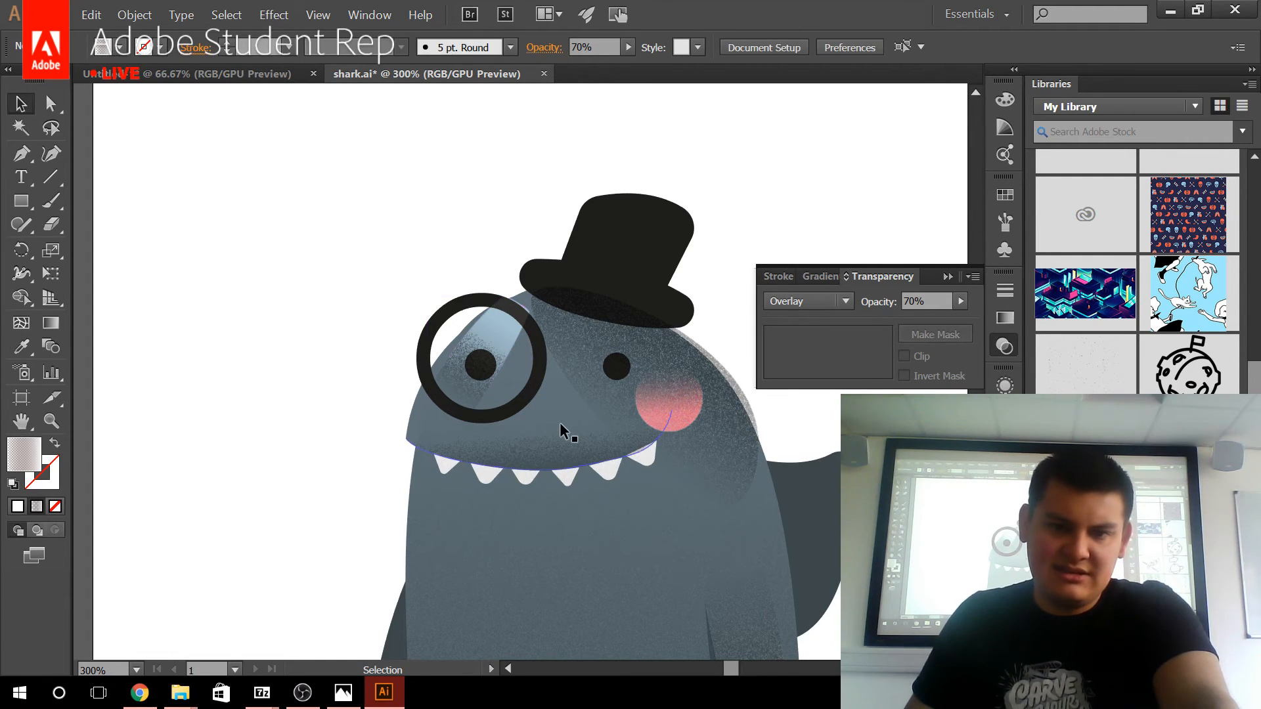
Set the monocle glare shape's blending mode to Soft Light and deselect it.
click(465, 353)
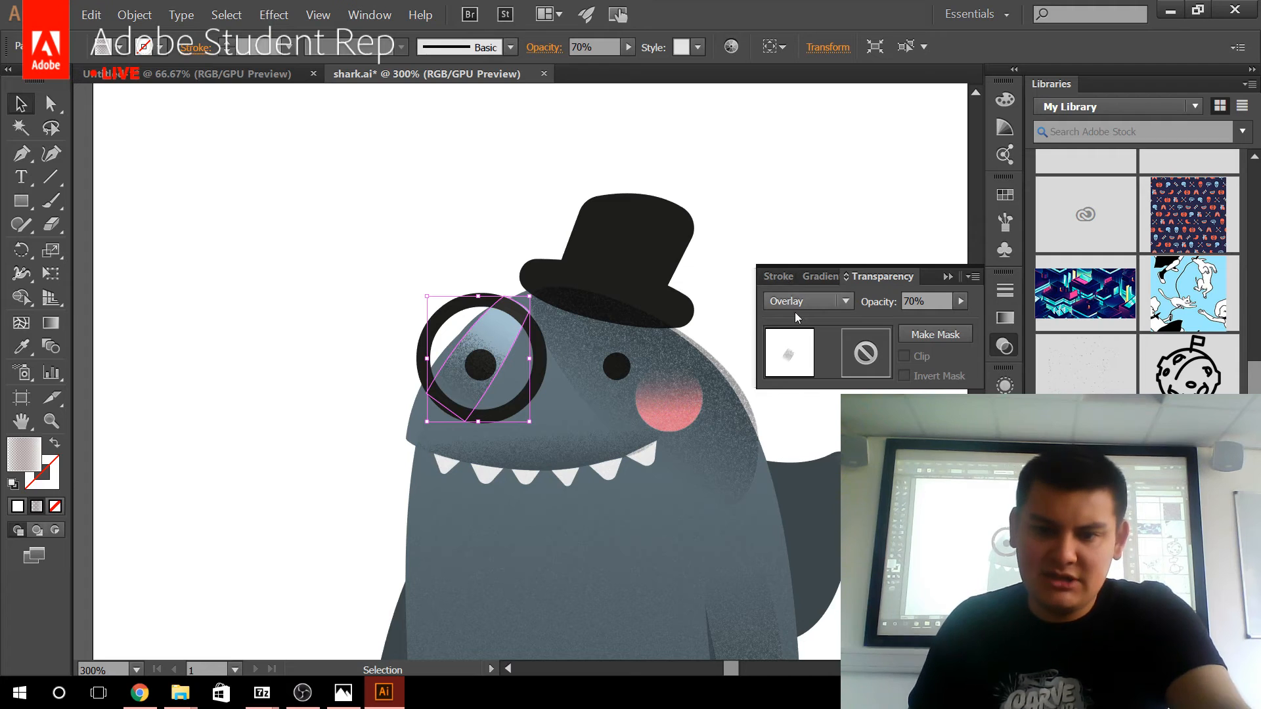
click(808, 300)
click(806, 505)
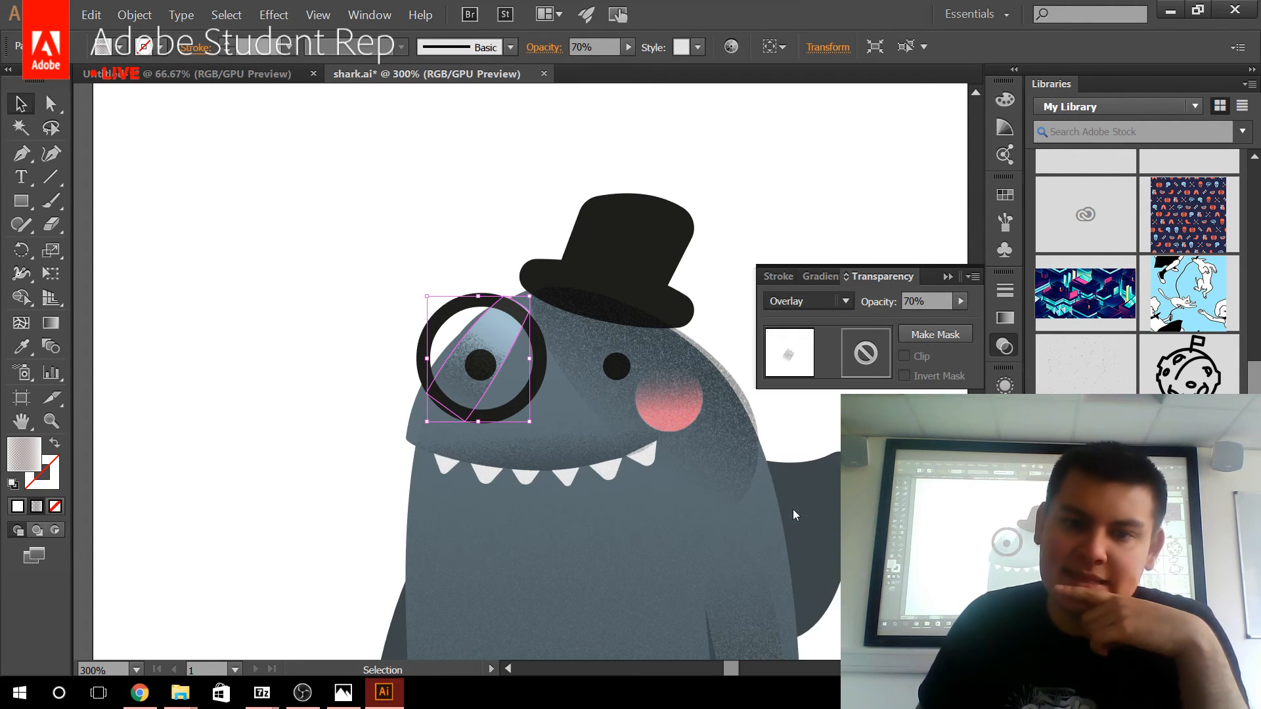
click(801, 219)
Examine the whole shark illustration on its artboard and look through the brushes and graphics in My Library.
scroll(791, 234, down, 3)
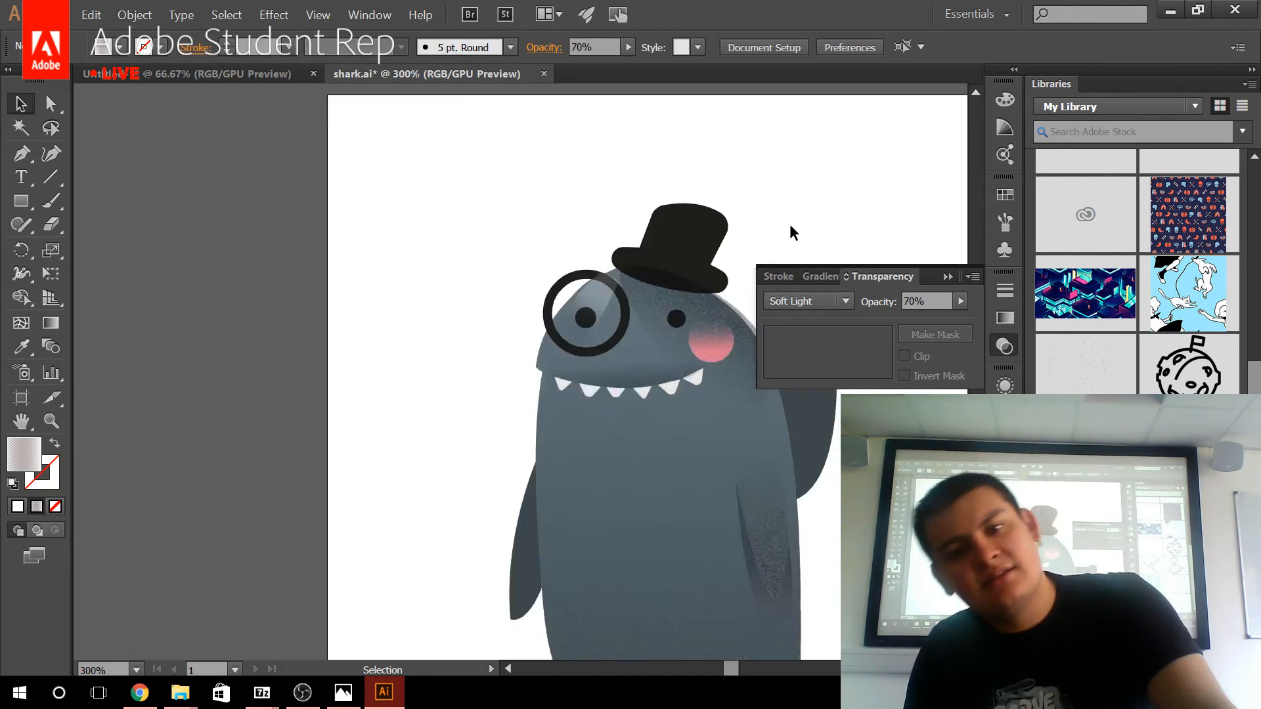
drag(745, 297, 575, 313)
scroll(551, 280, up, 1)
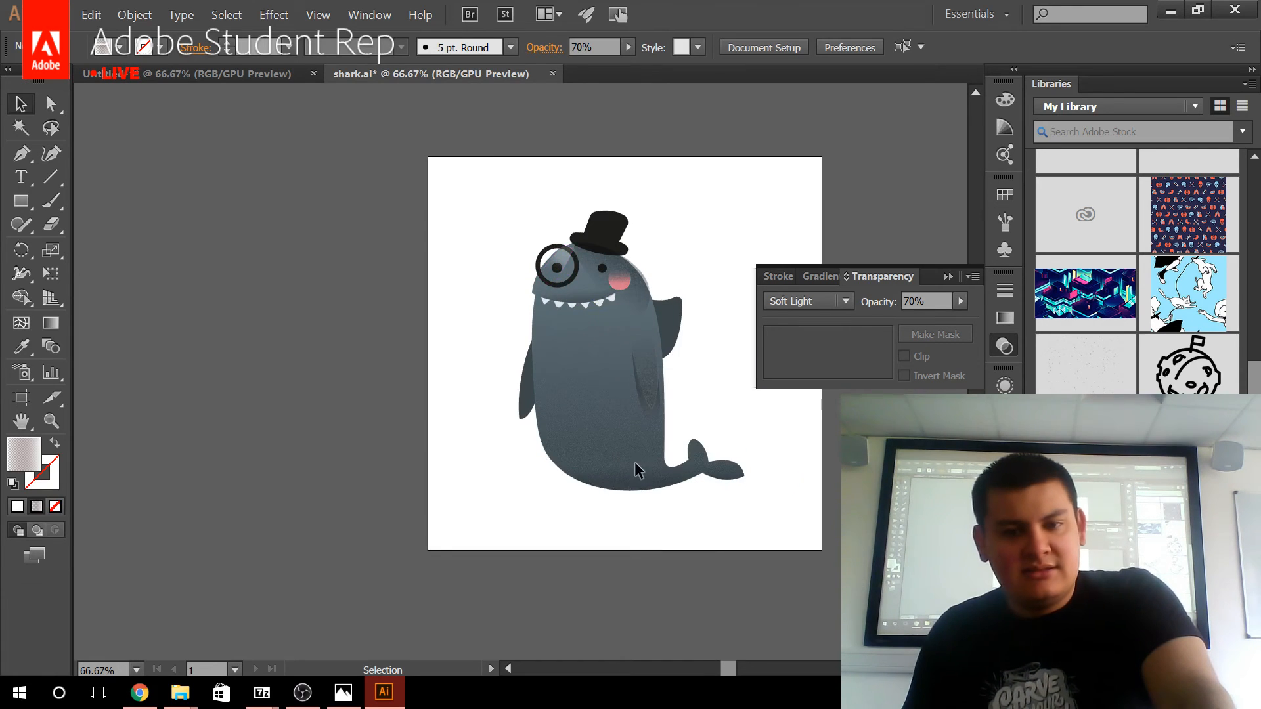
scroll(638, 465, up, 2)
scroll(660, 480, up, 1)
scroll(681, 486, down, 2)
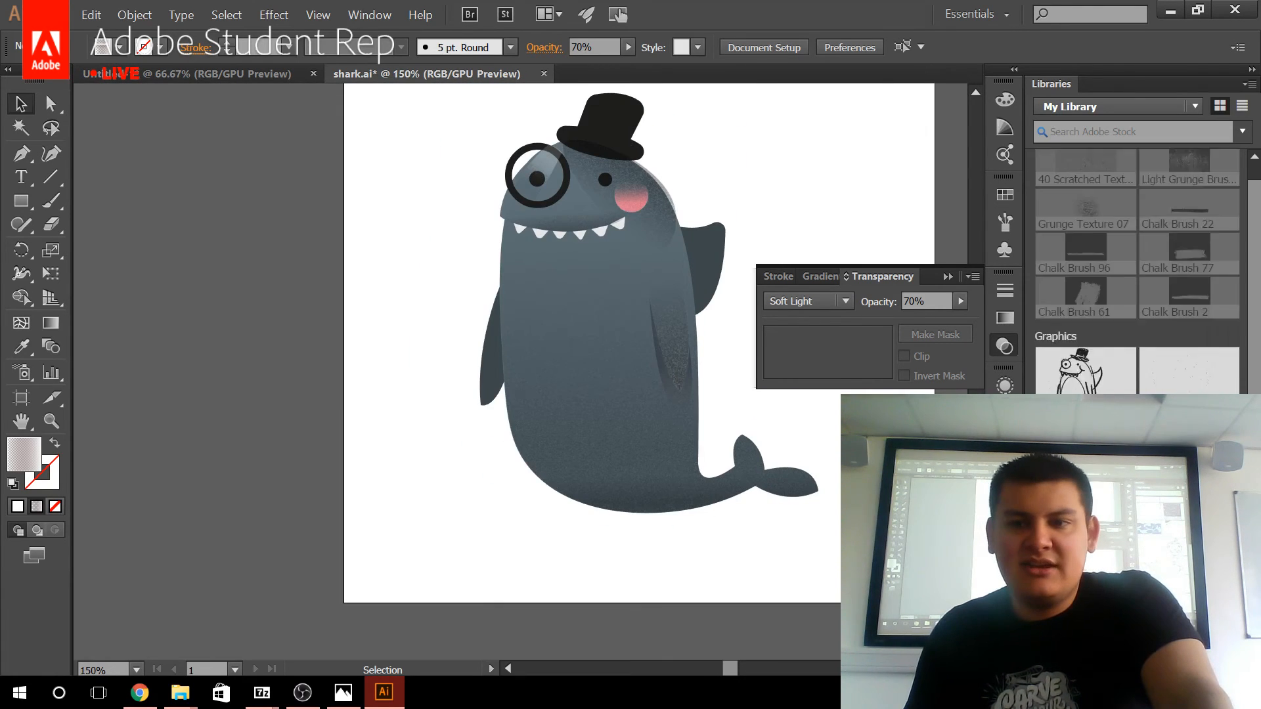
scroll(1136, 282, down, 5)
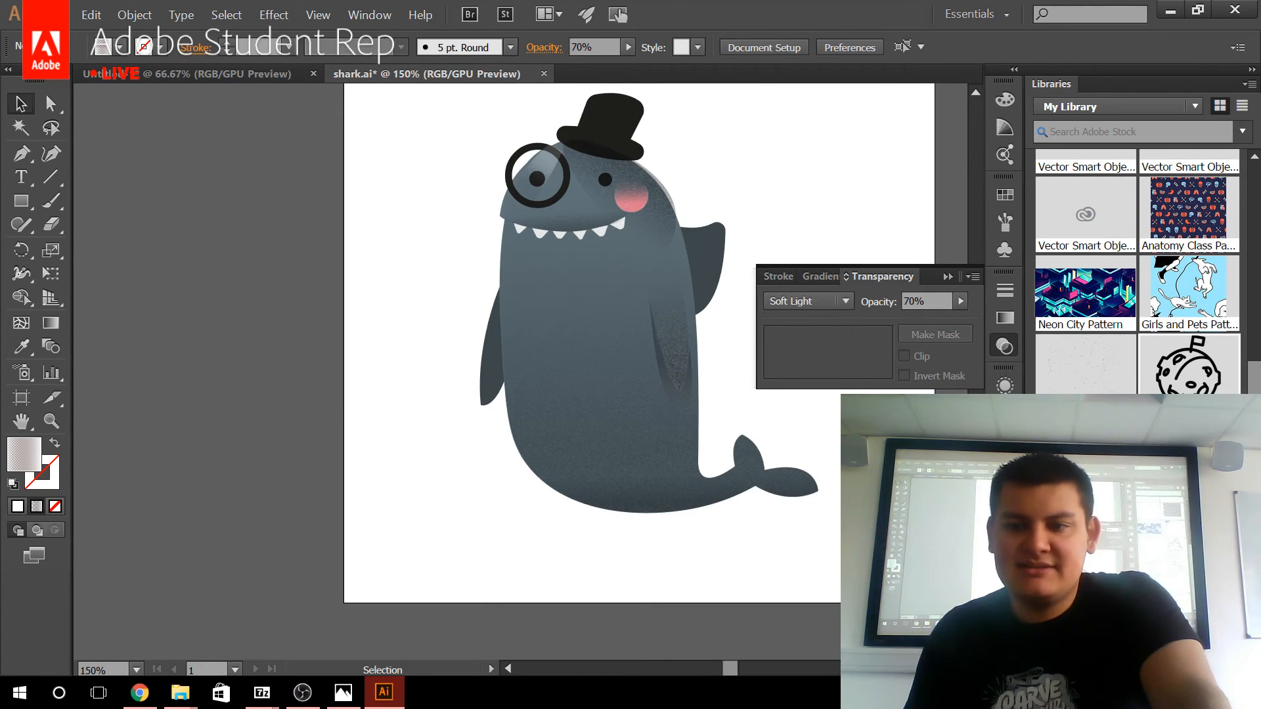
drag(749, 506, 631, 624)
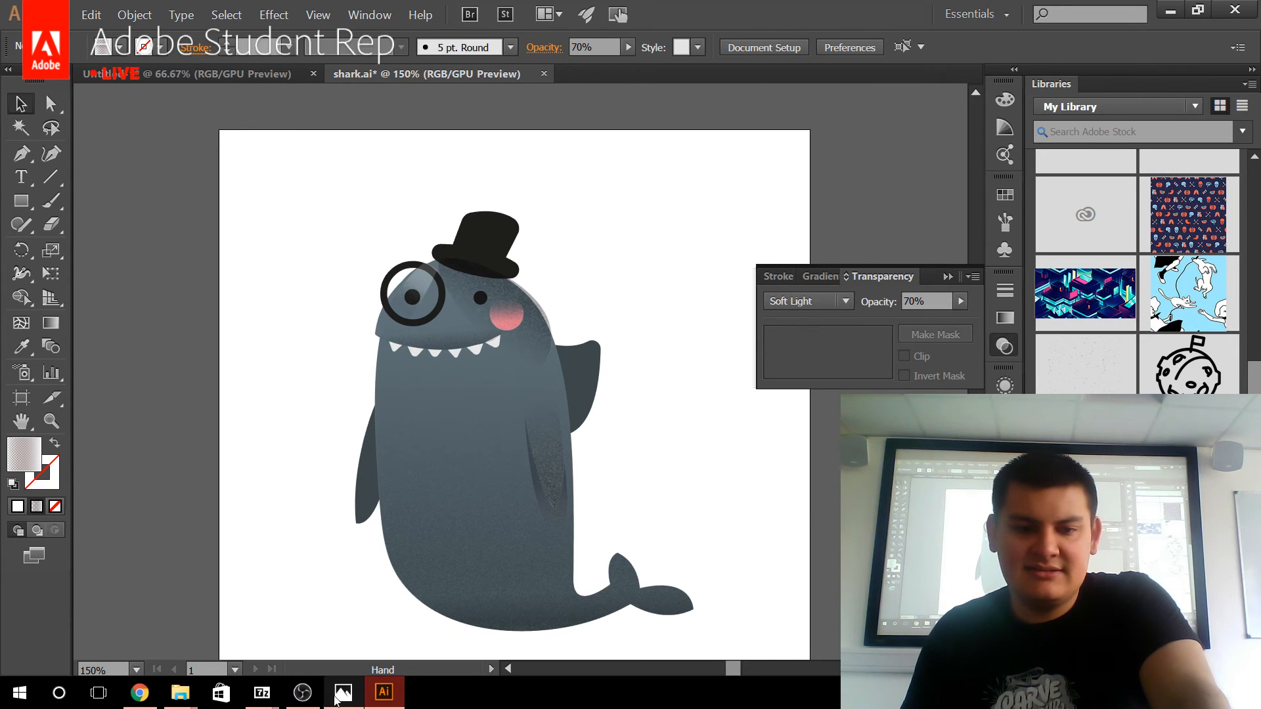
Switch to the Creative Cloud desktop app, clear the old market search and filter the market assets to Vectors.
click(9, 703)
text(crea)
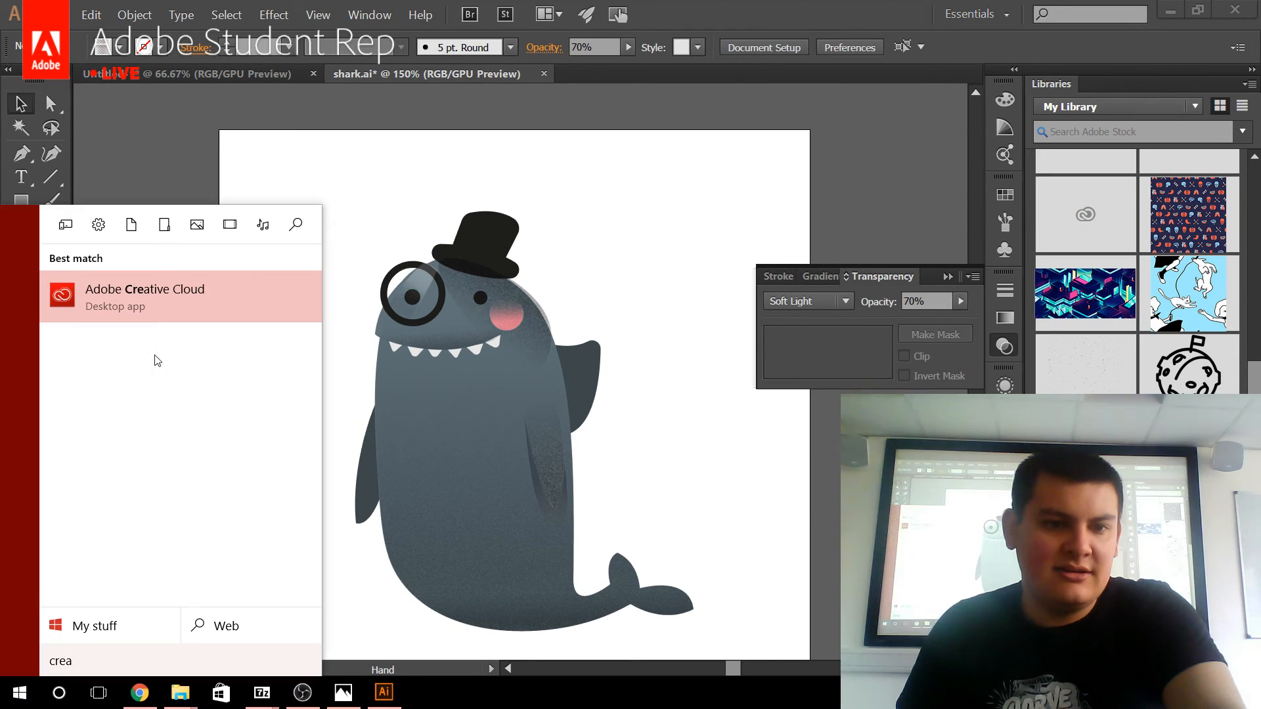
click(163, 309)
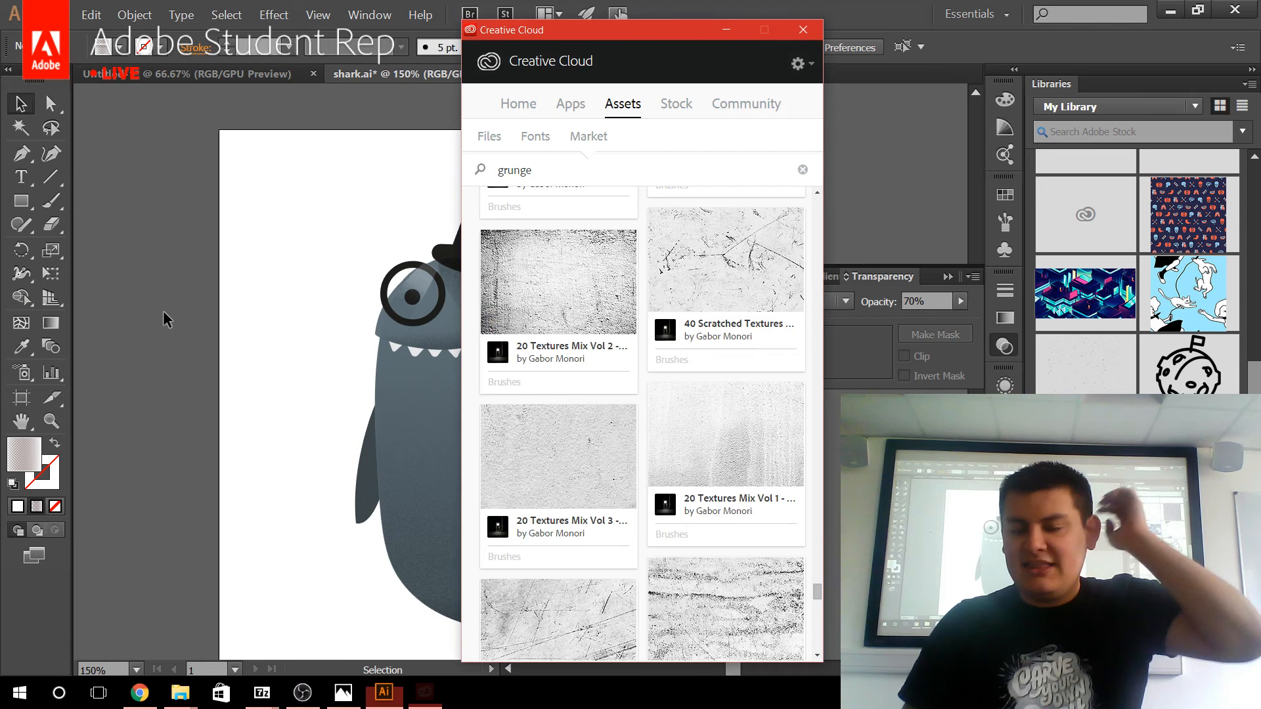
click(802, 169)
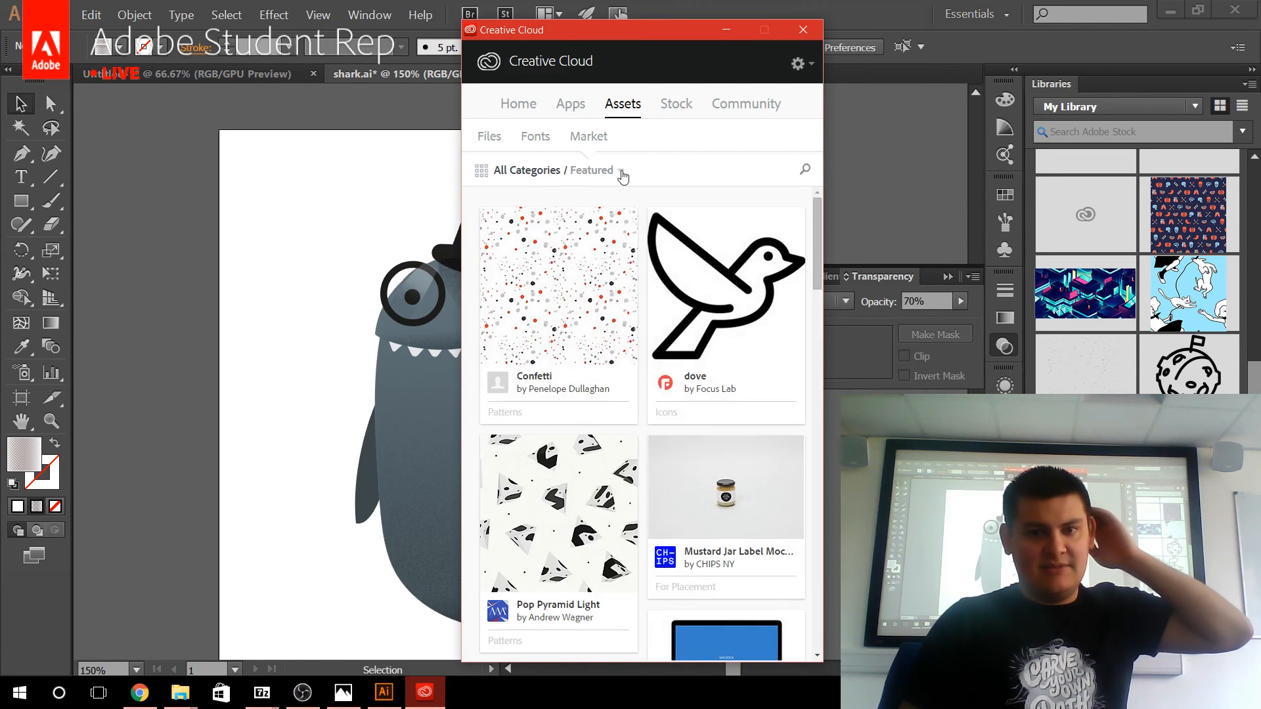
click(622, 171)
click(597, 402)
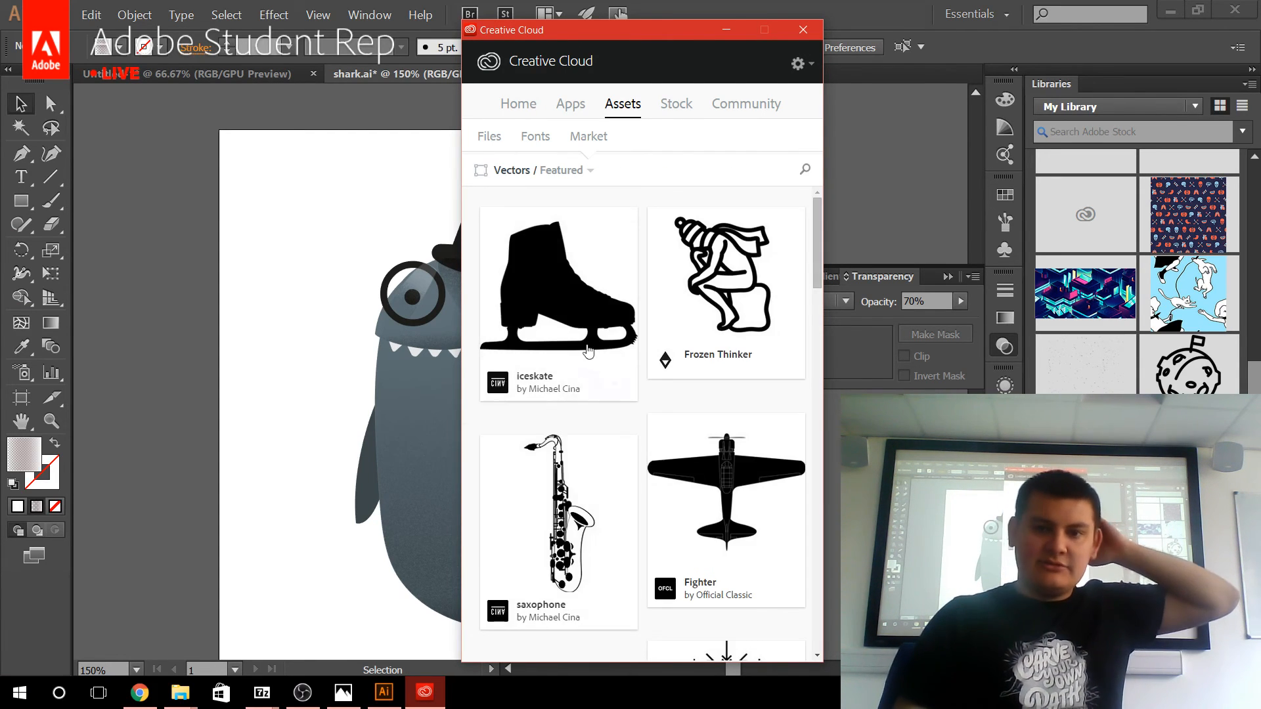
Browse the featured vector assets in the market.
scroll(661, 402, down, 15)
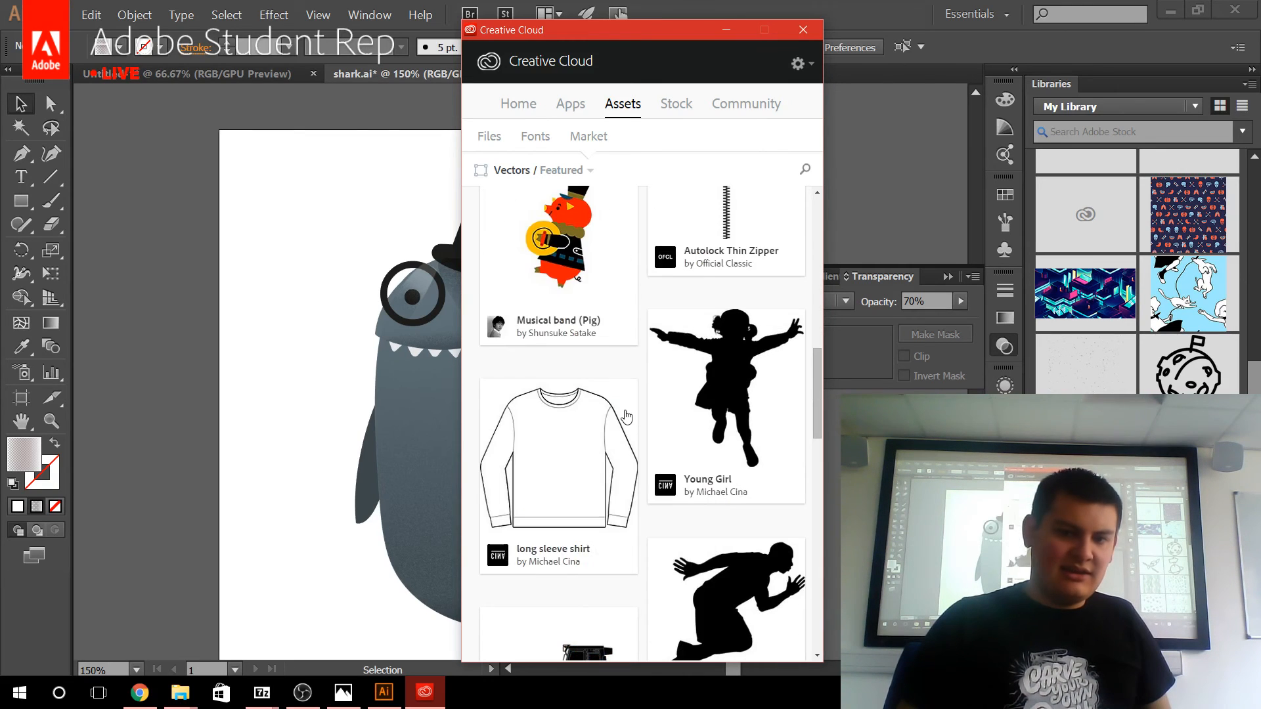
scroll(627, 417, down, 8)
scroll(651, 433, down, 5)
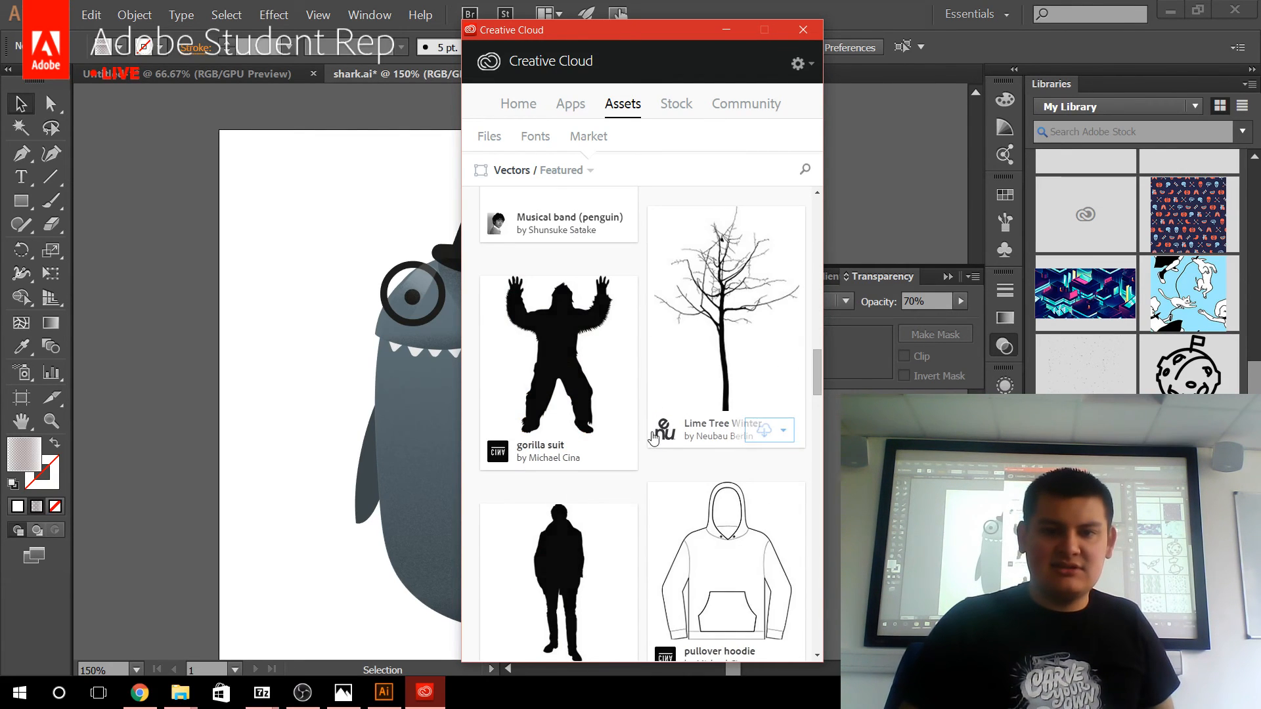
scroll(683, 401, down, 7)
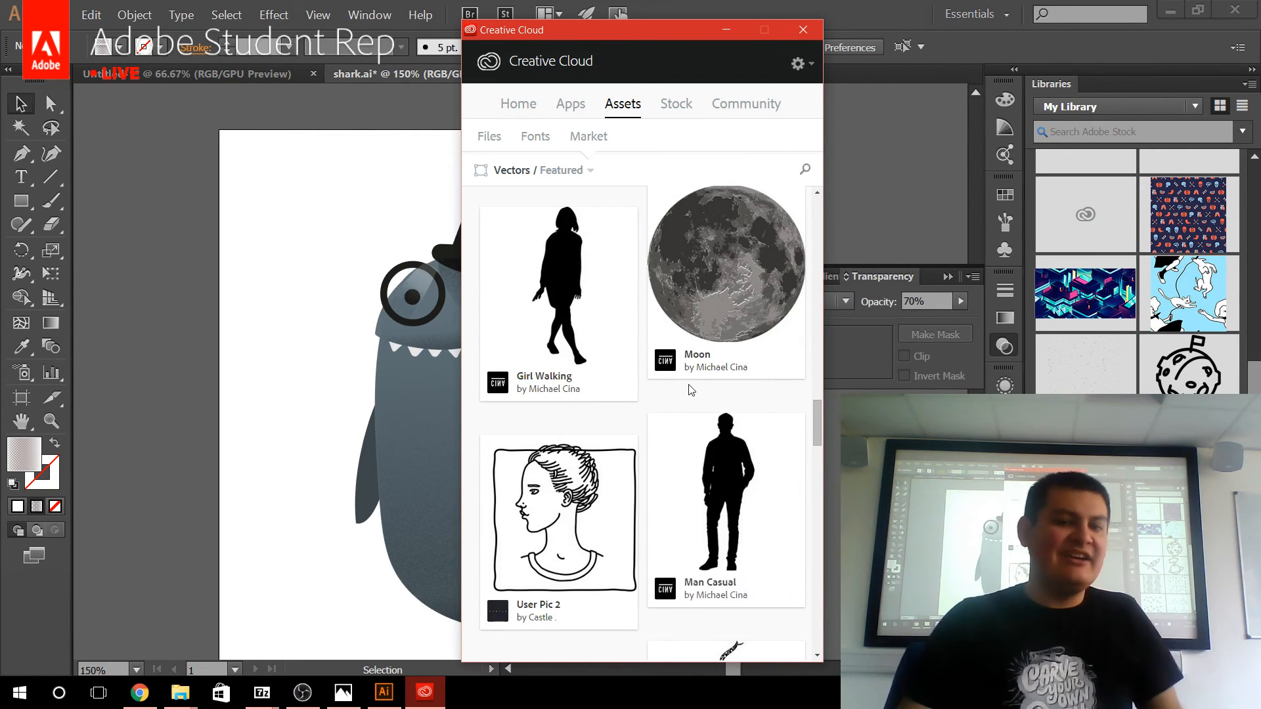
scroll(691, 390, down, 10)
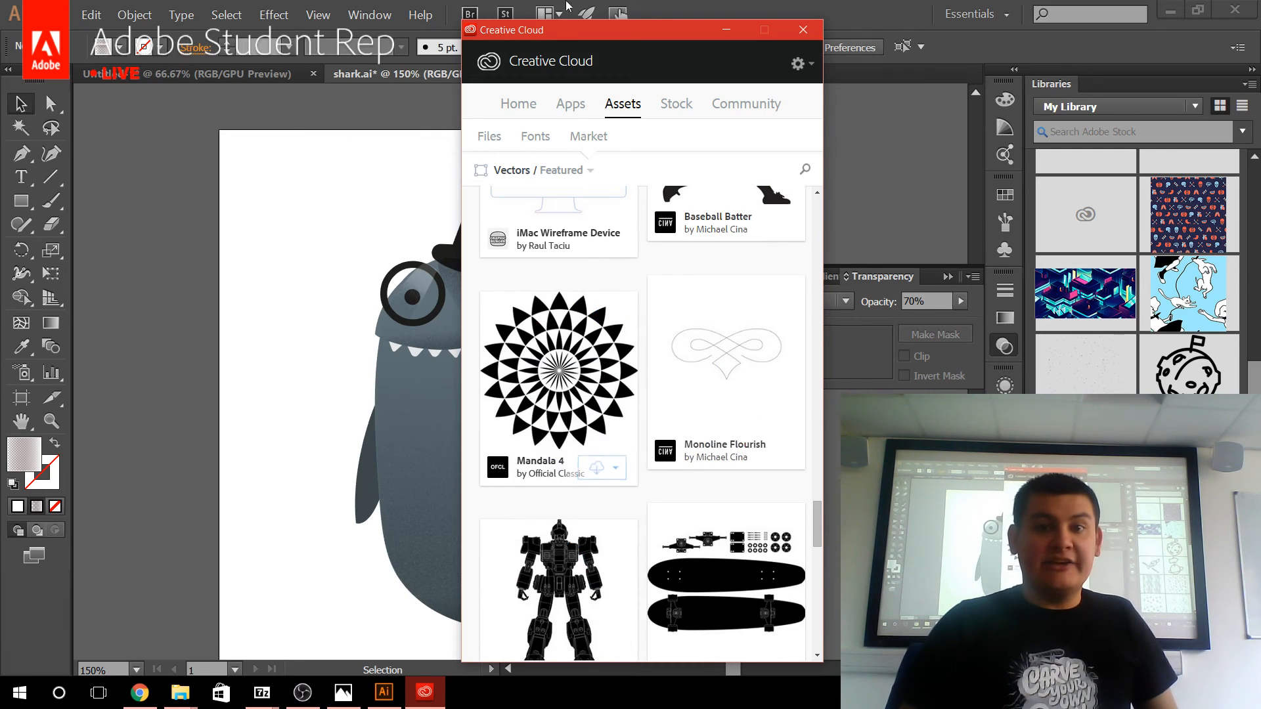
scroll(637, 522, down, 10)
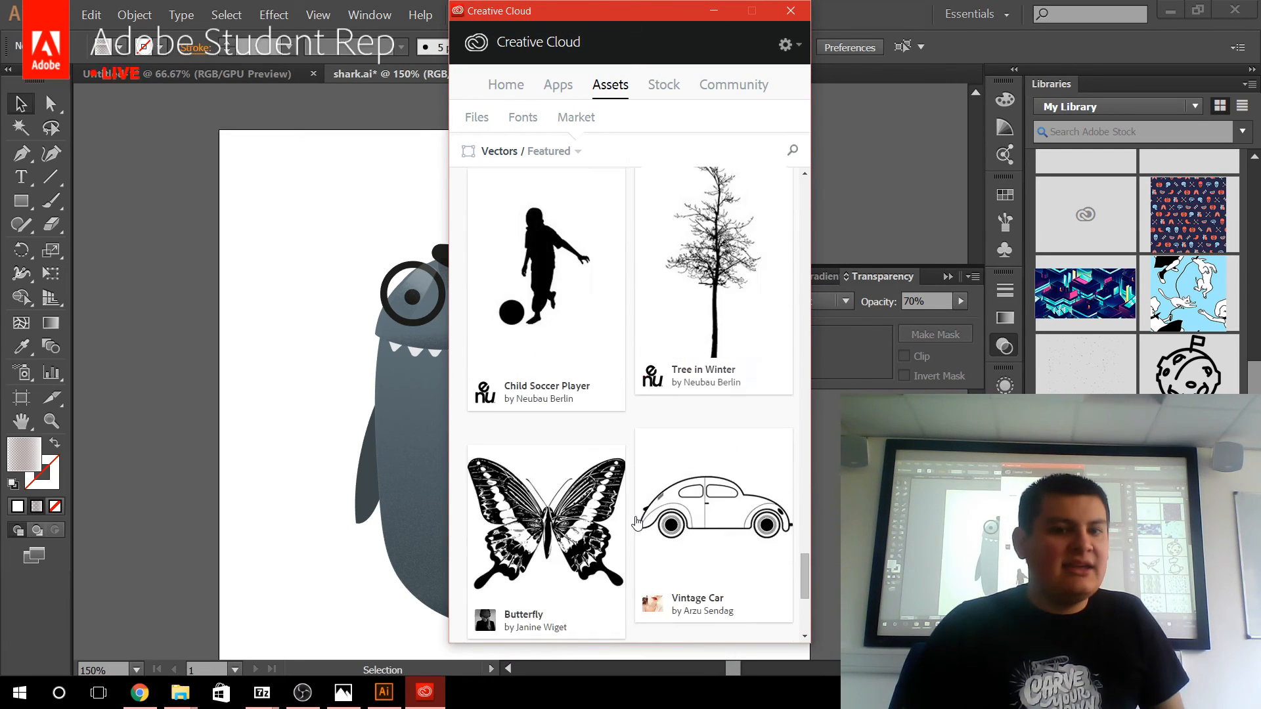
scroll(637, 522, down, 5)
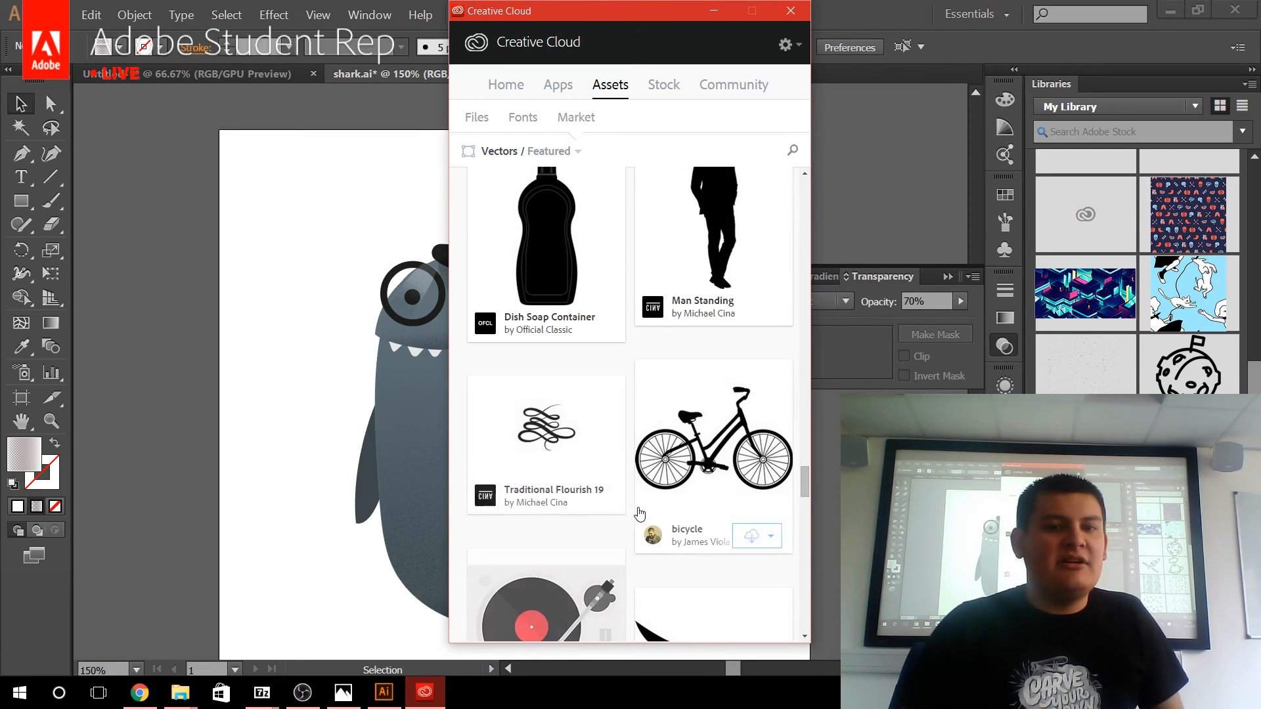
Search the market assets for "fish".
click(792, 151)
text(fis)
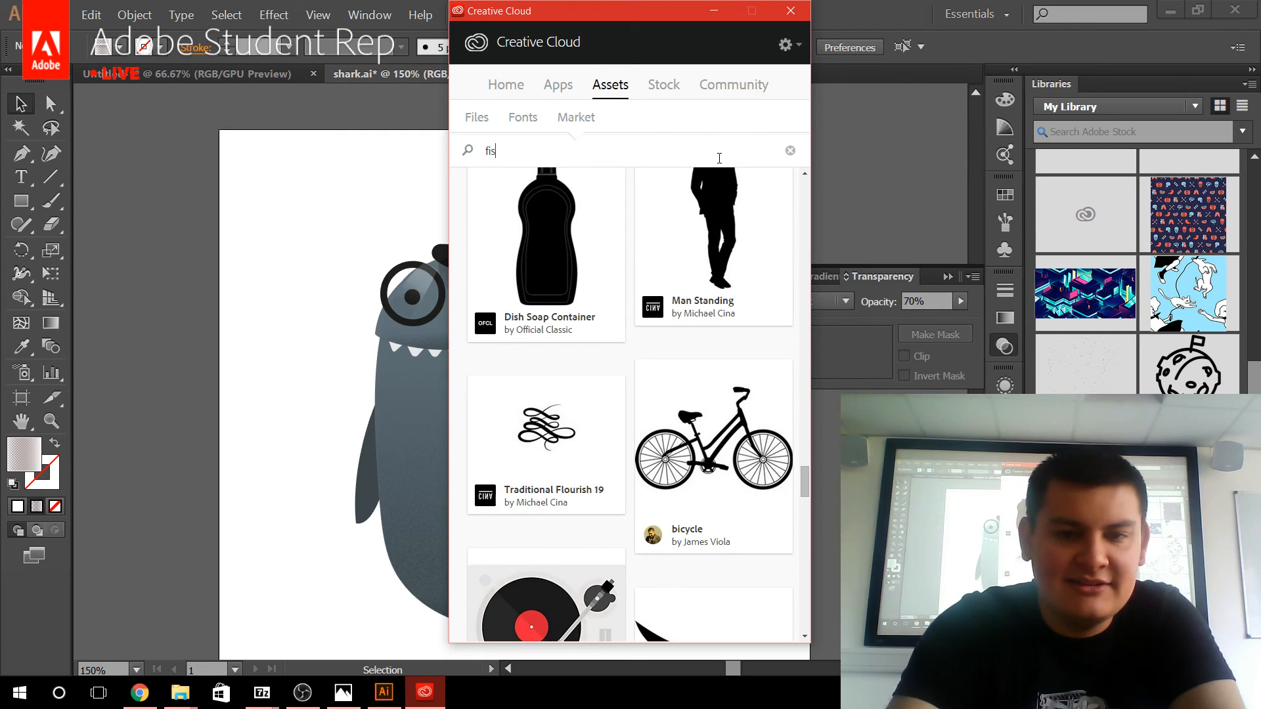
text(h)
key(Return)
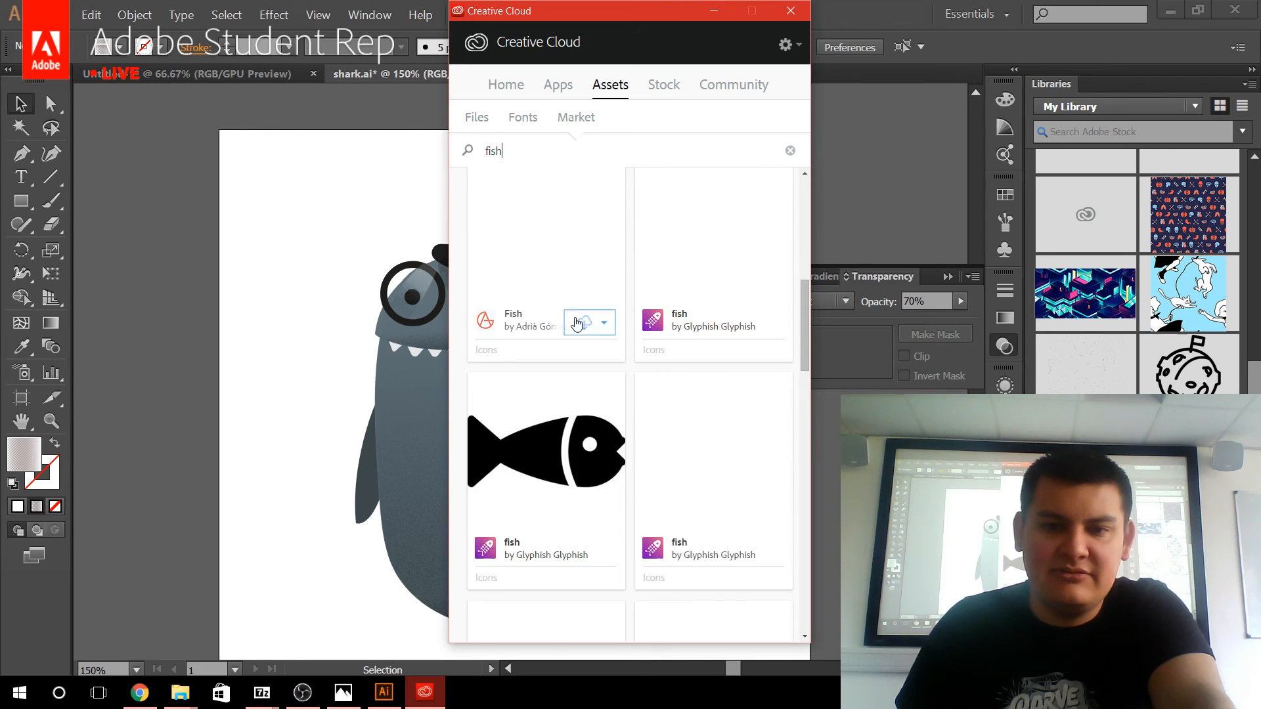
Find the red fish icon on a yellow circle among the market assets and save it to My Library.
scroll(582, 348, down, 4)
scroll(735, 406, down, 12)
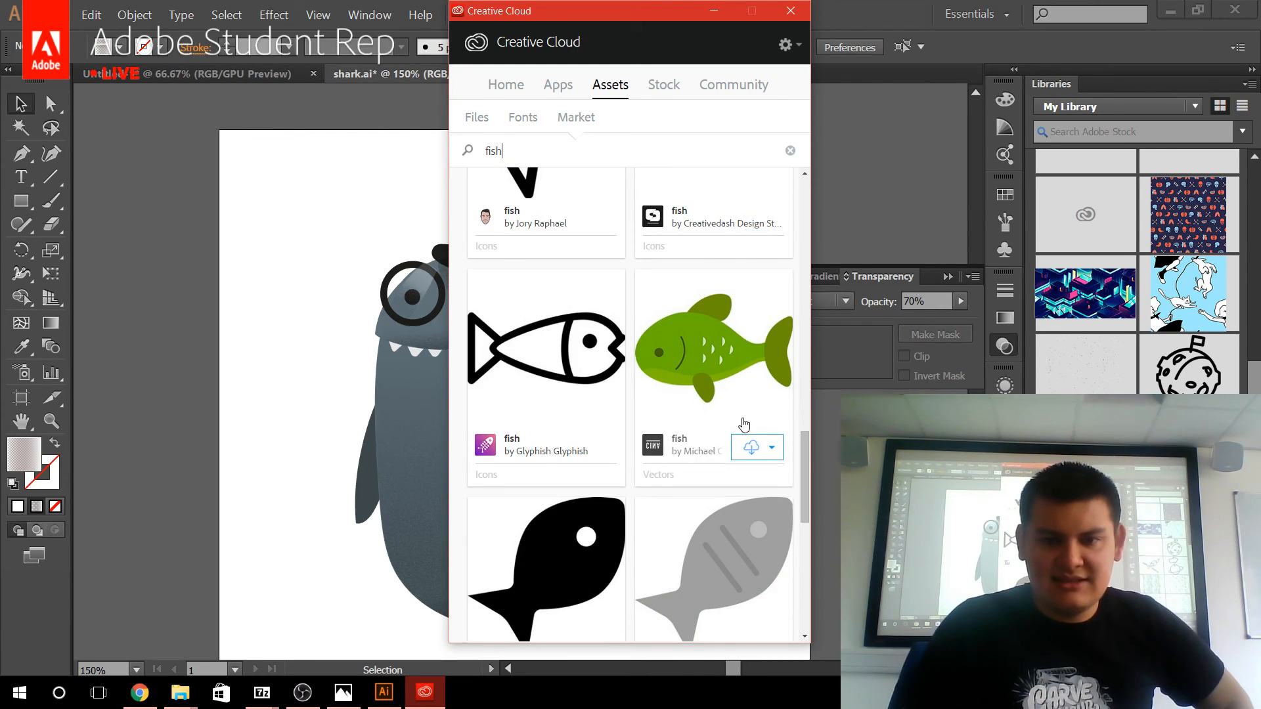
scroll(743, 420, down, 4)
scroll(743, 413, up, 4)
scroll(742, 419, down, 12)
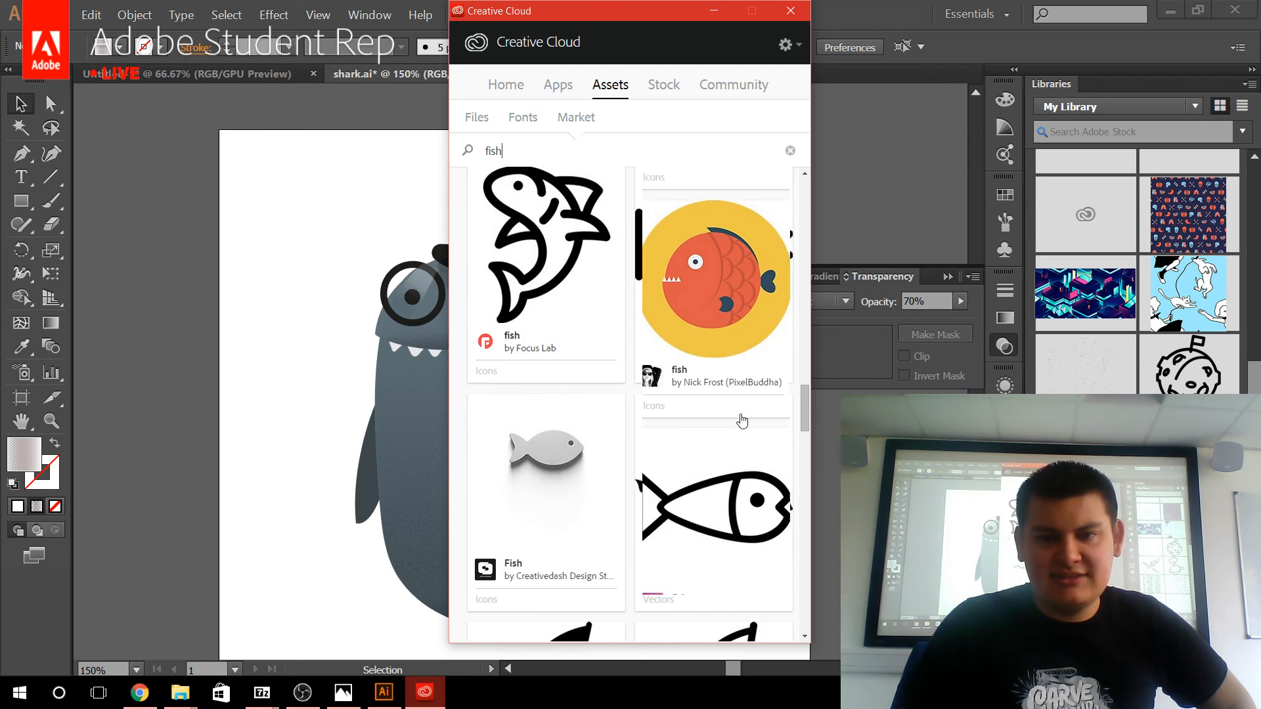
scroll(742, 420, up, 4)
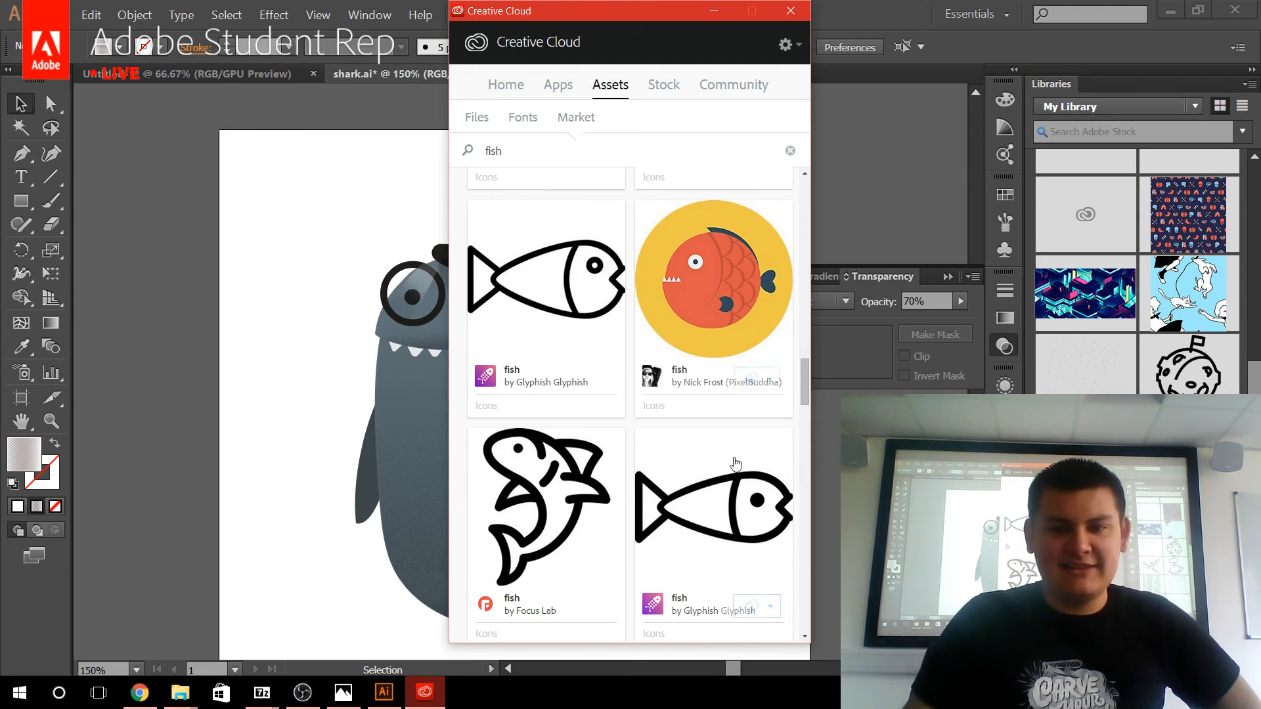
click(774, 381)
click(680, 438)
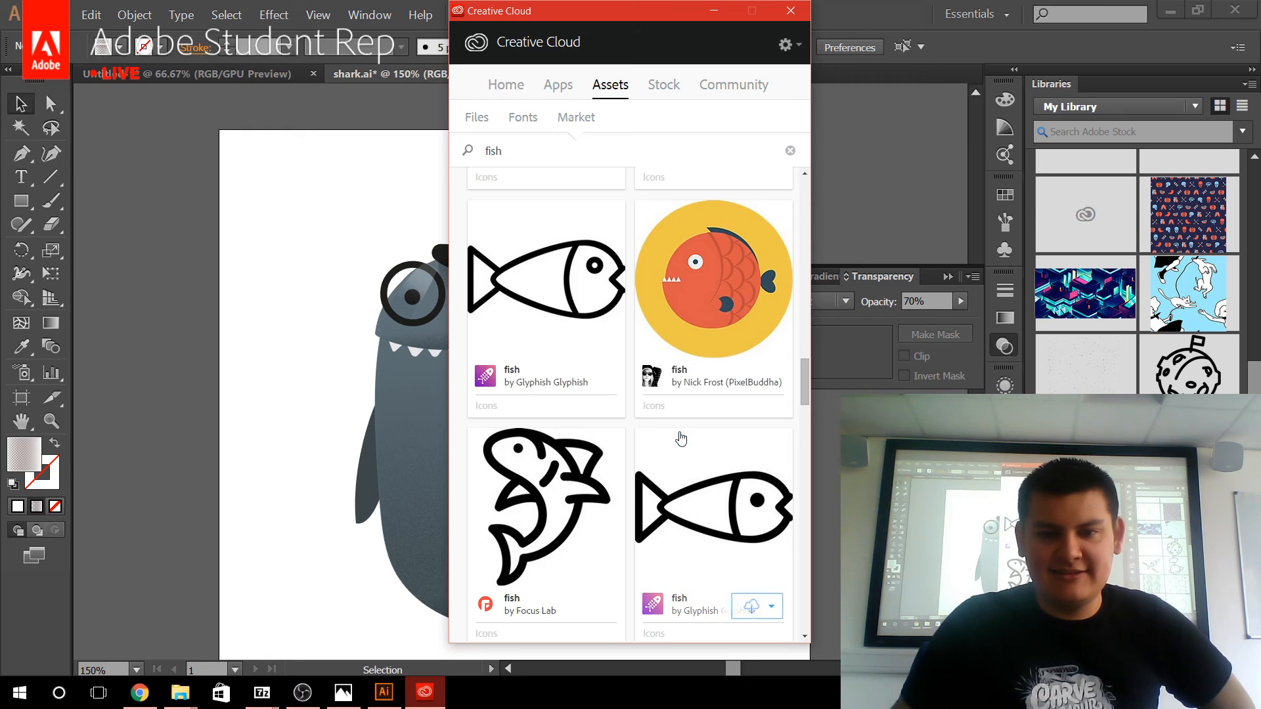
Switch back to Illustrator, place the library's fish graphic on the shark artboard, scale it down beside the shark's back fin and deselect it.
click(1250, 372)
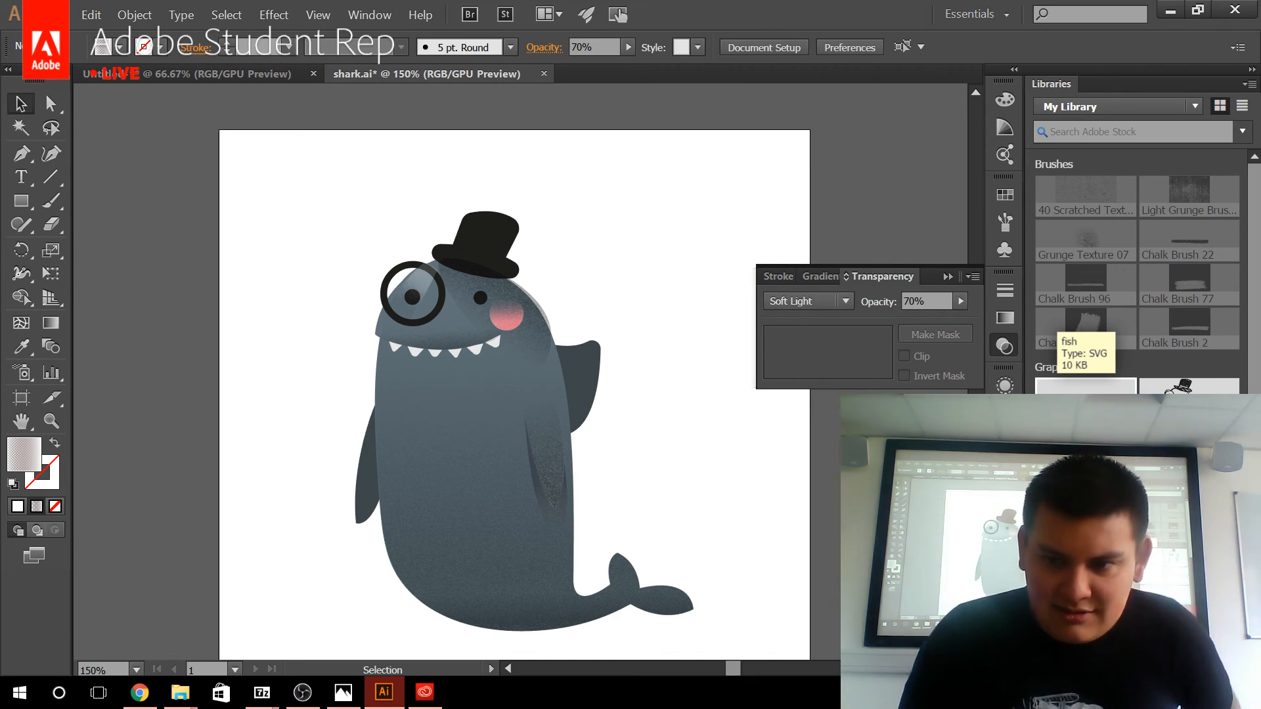
drag(1085, 388, 516, 314)
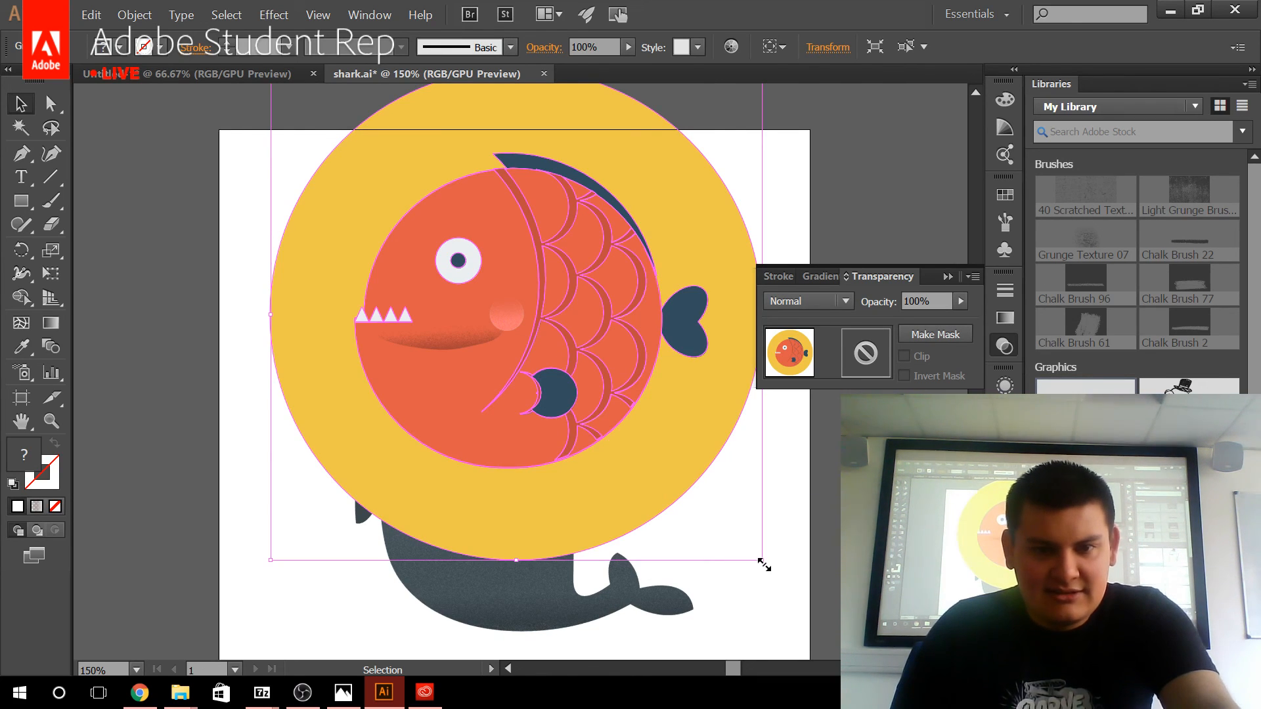
drag(764, 565, 493, 289)
drag(412, 254, 691, 366)
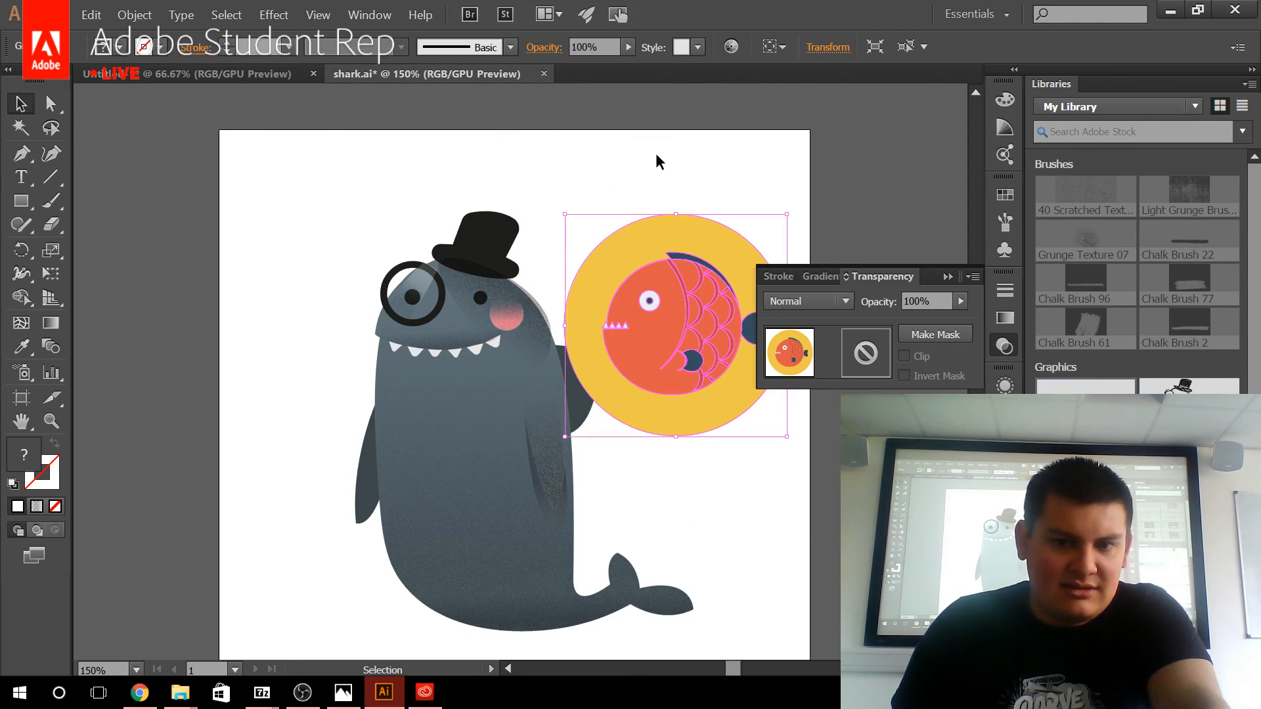
click(651, 197)
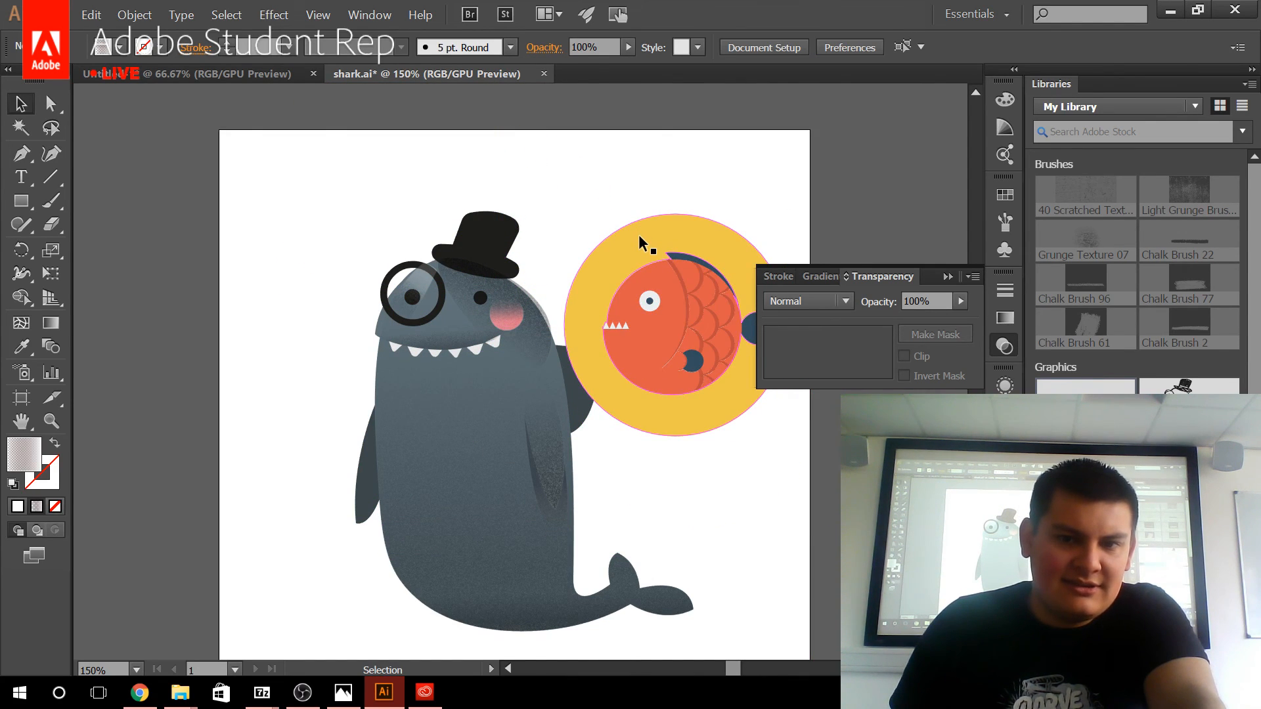
Isolate the fish graphic's nested group and delete the yellow ring around the fish.
double_click(639, 235)
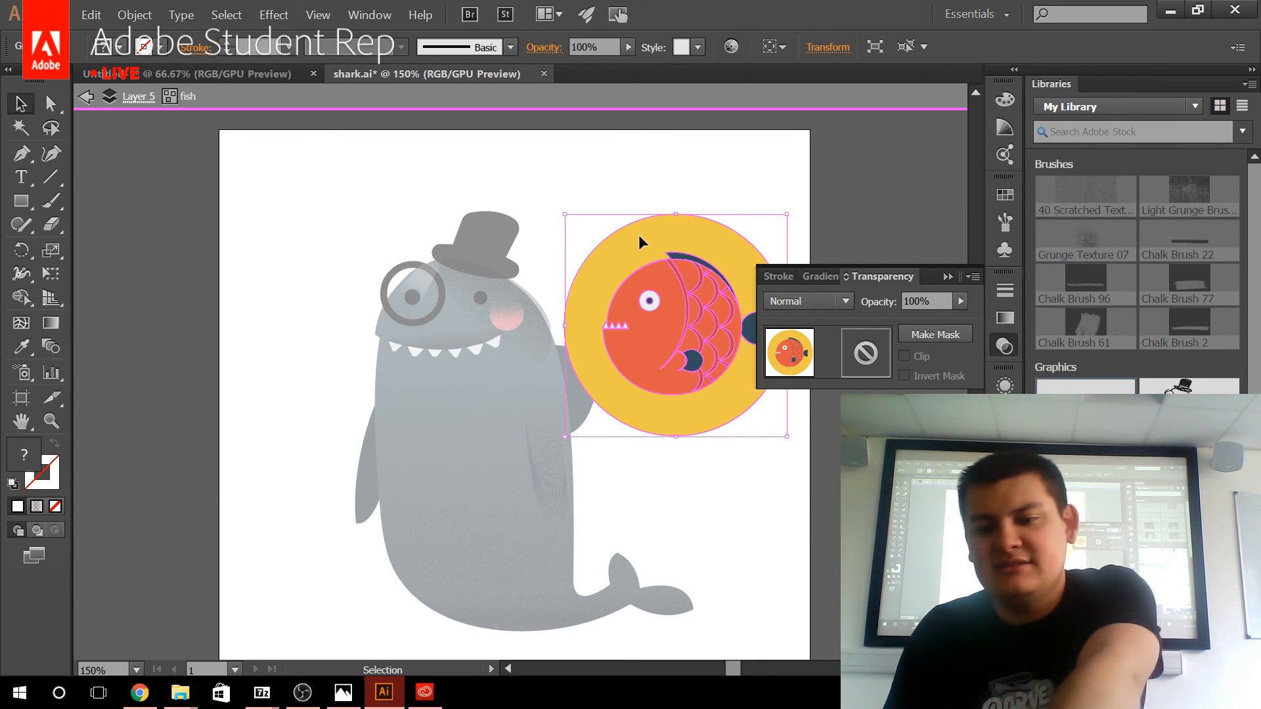
key(Delete)
key(ctrl+z)
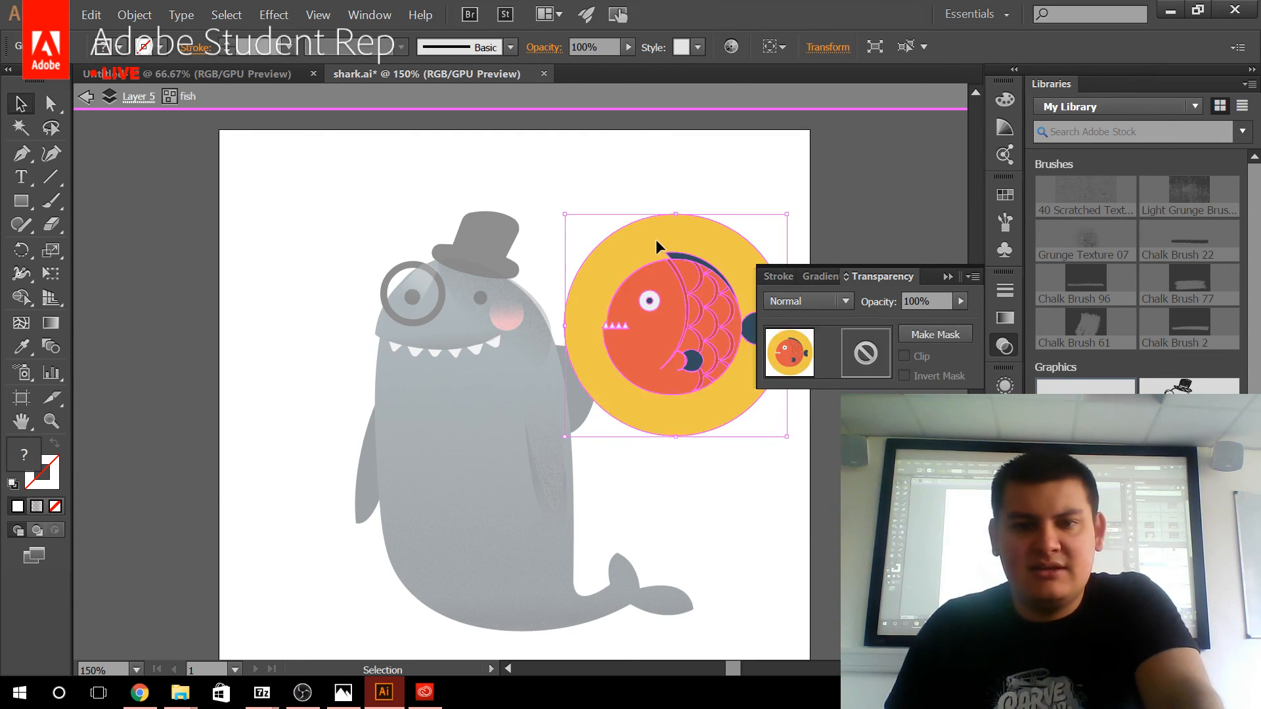
click(655, 243)
key(Delete)
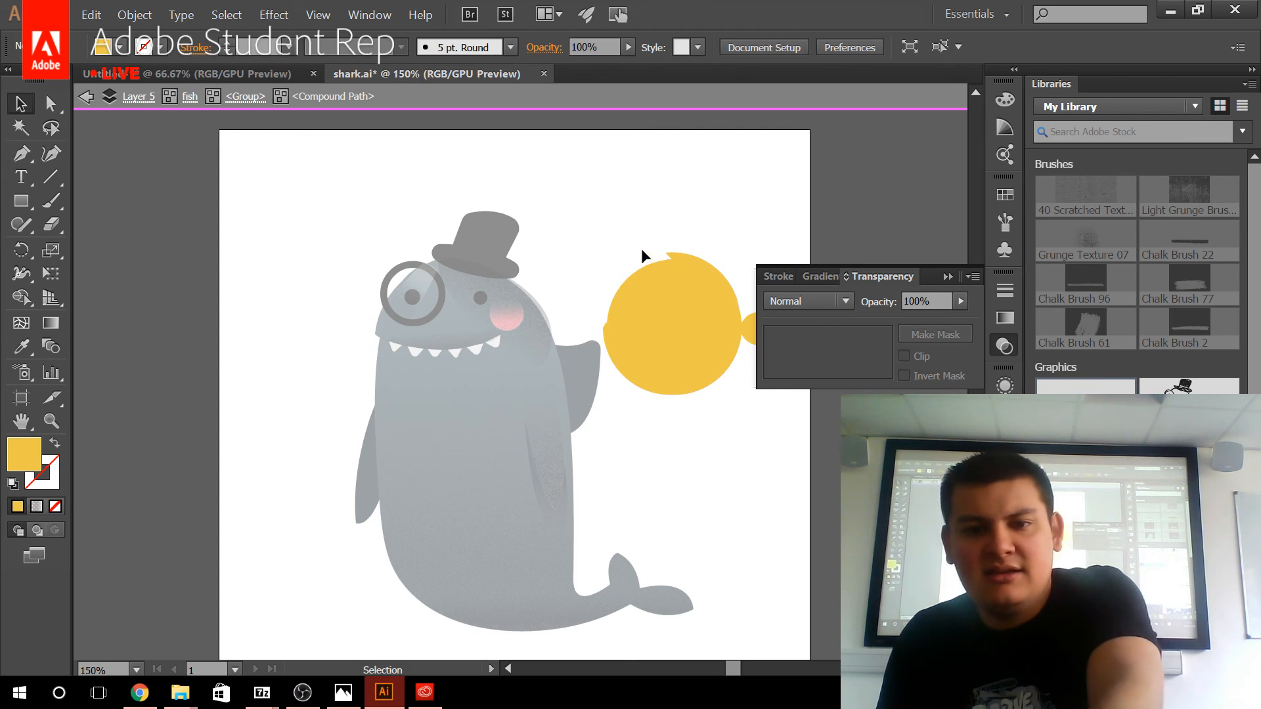
Delete the remaining yellow fish-shaped backing and exit isolation mode.
click(675, 326)
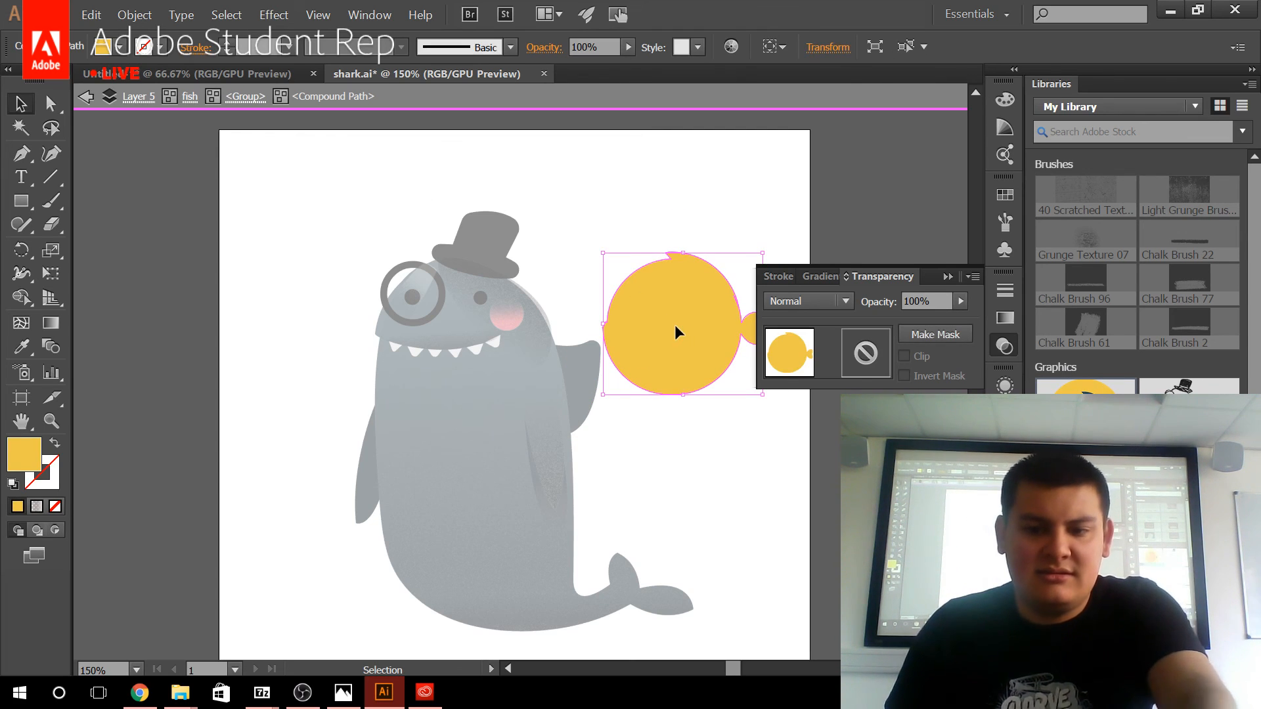
key(Delete)
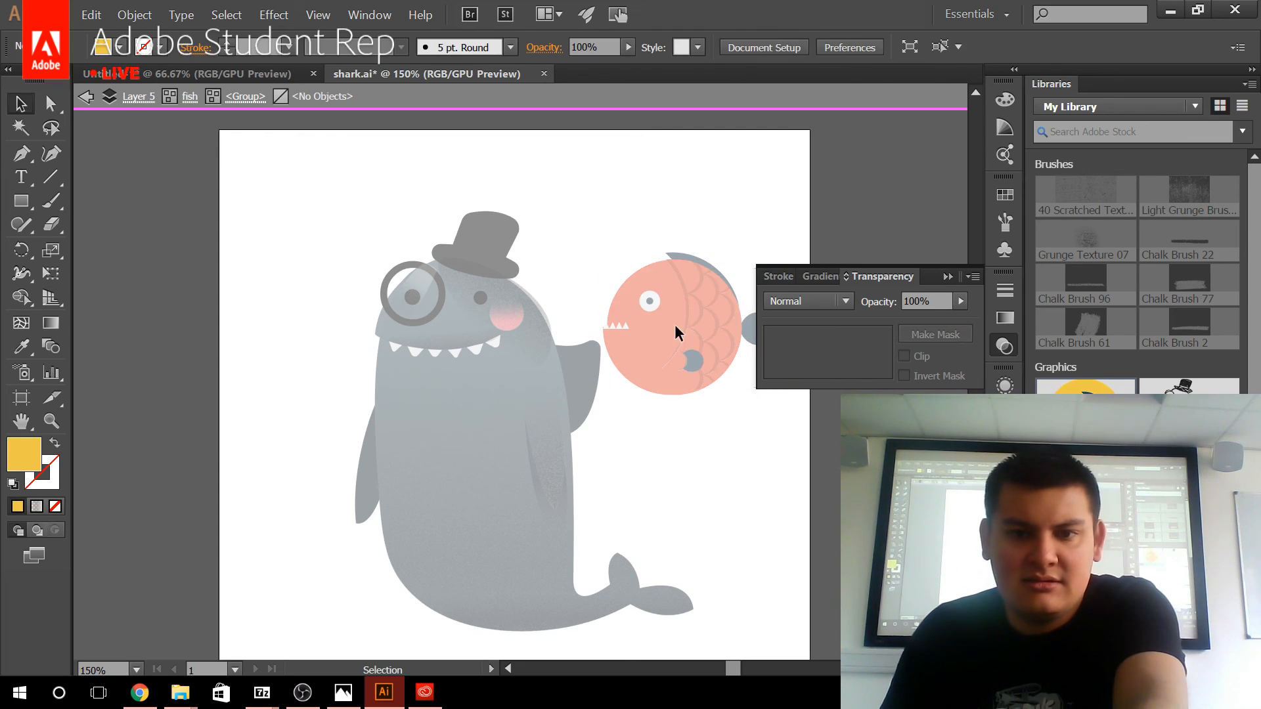
click(90, 99)
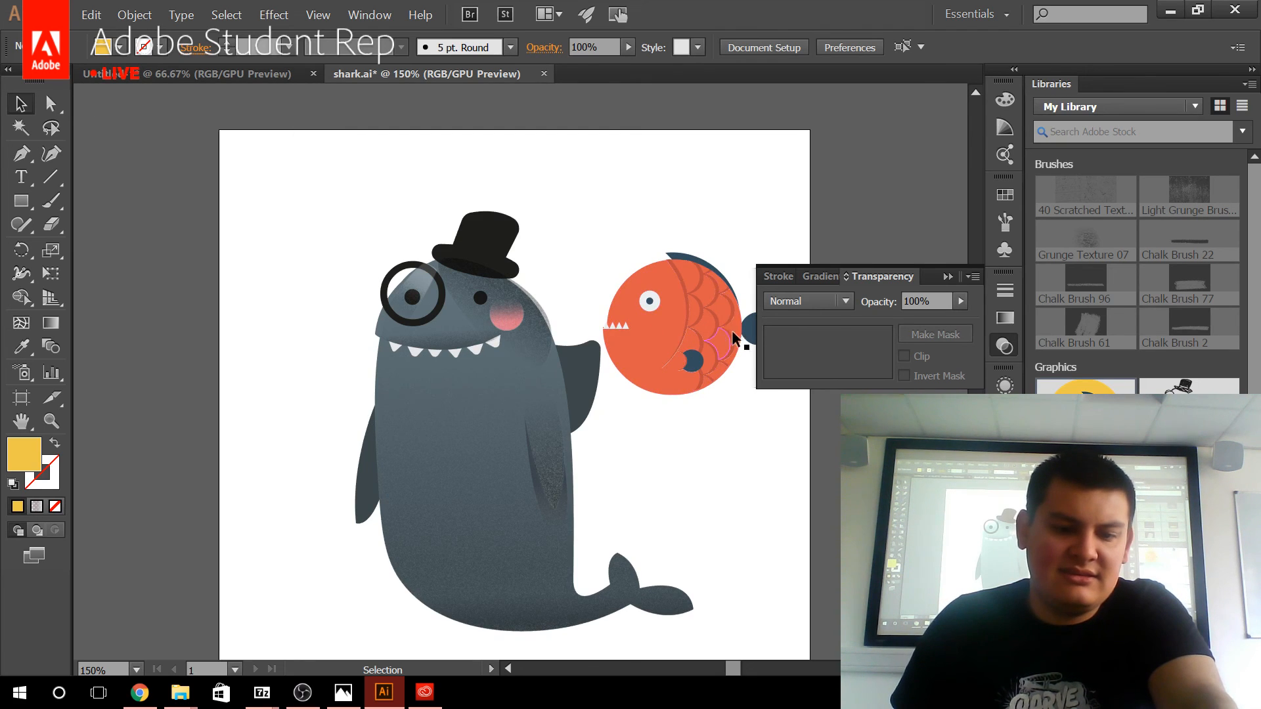
scroll(723, 297, up, 3)
drag(634, 333, 513, 448)
scroll(462, 466, down, 3)
scroll(597, 333, up, 1)
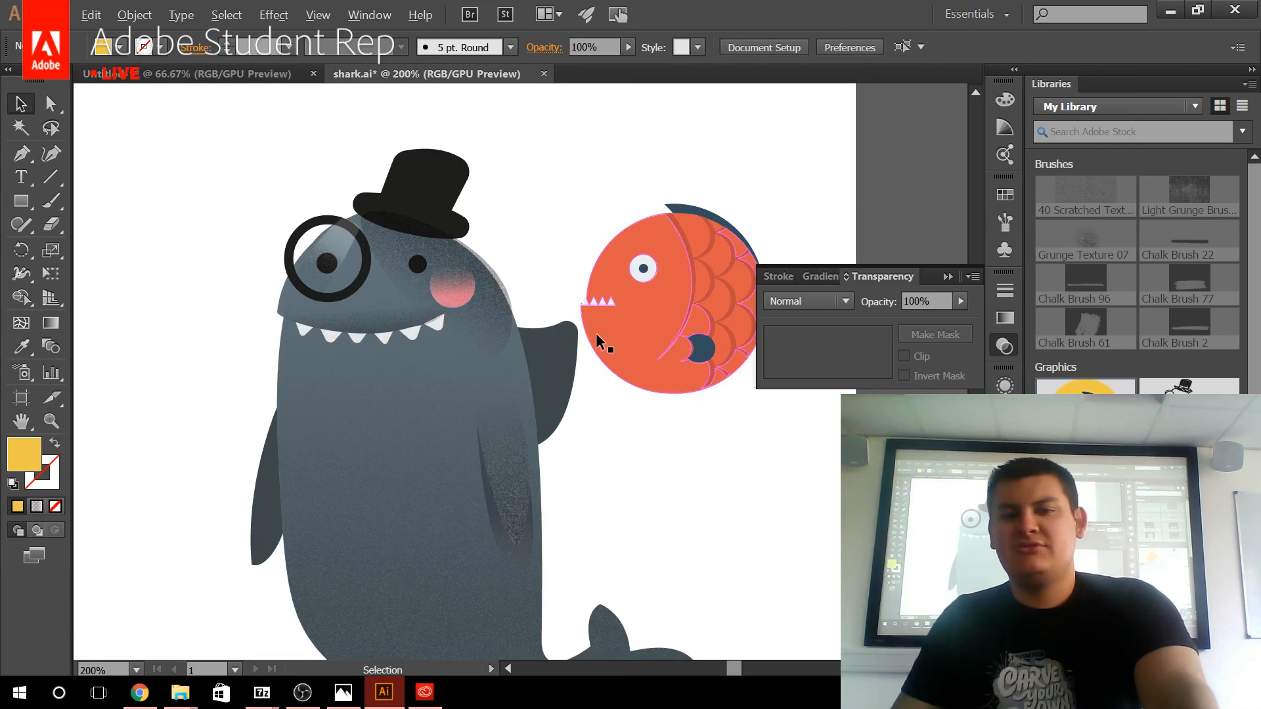